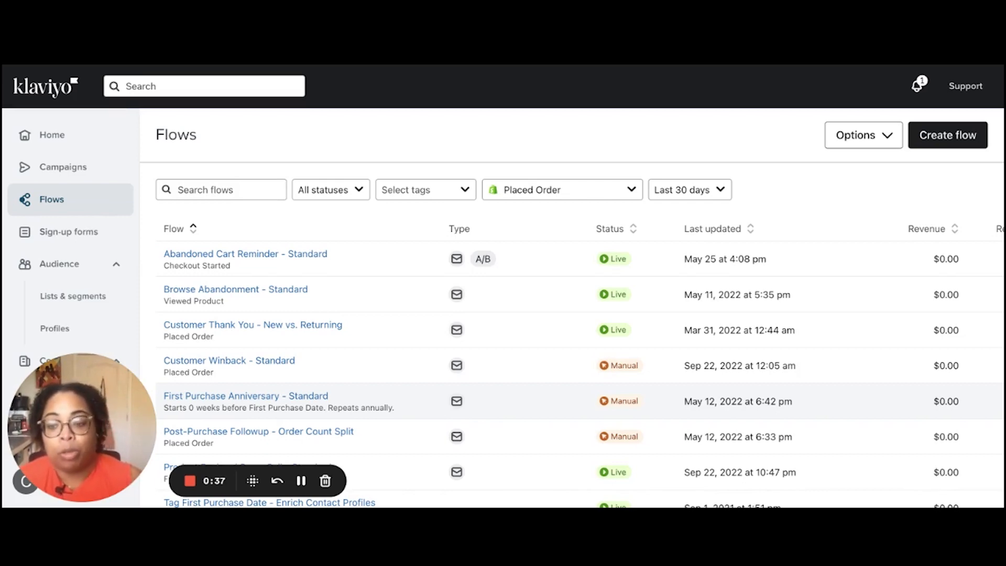
Step: Open the "Welcome Series - Final Email Discount" flow and open its first email, "Thanks for Signing Up!", for editing
scroll(571, 309, down, 3)
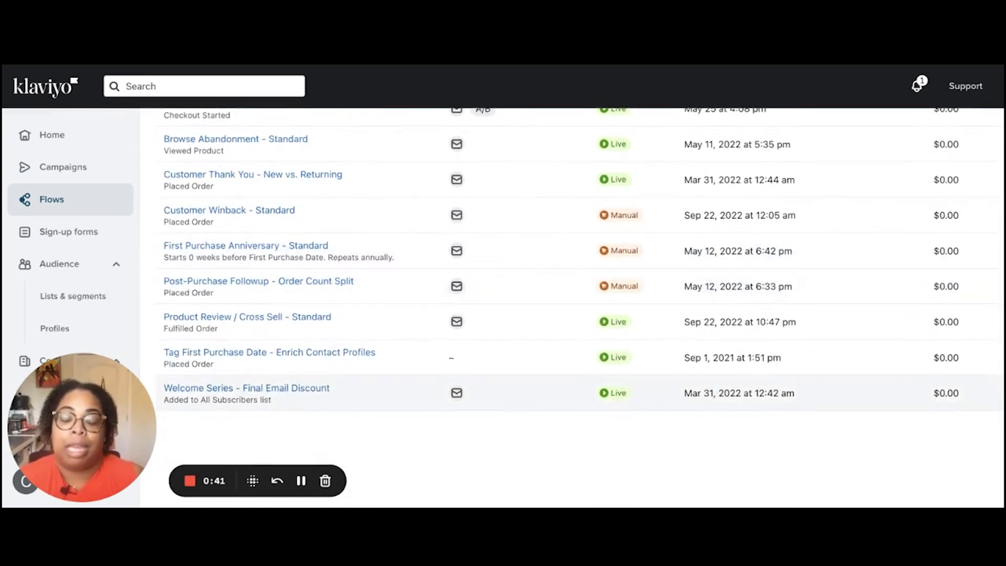
click(254, 391)
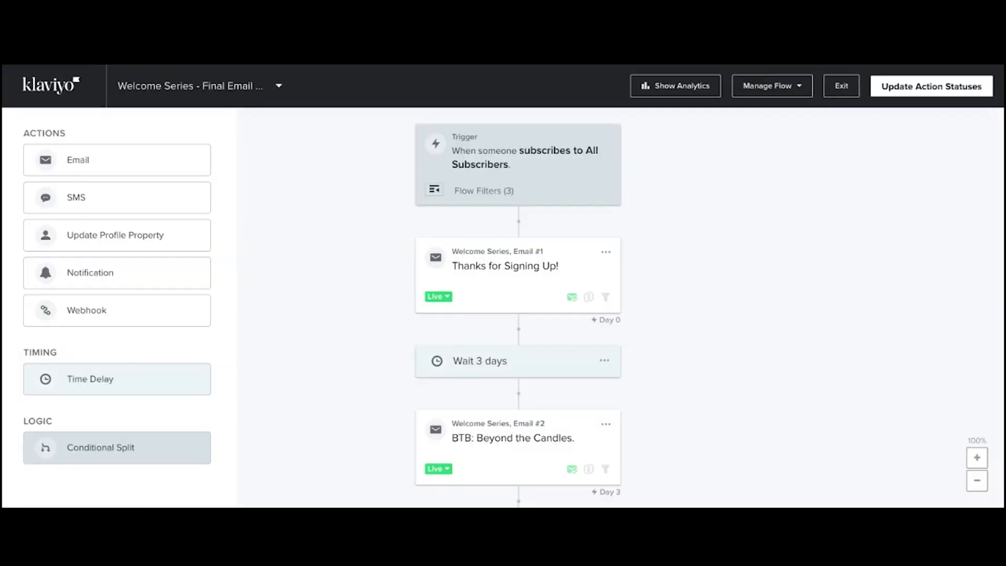
click(606, 252)
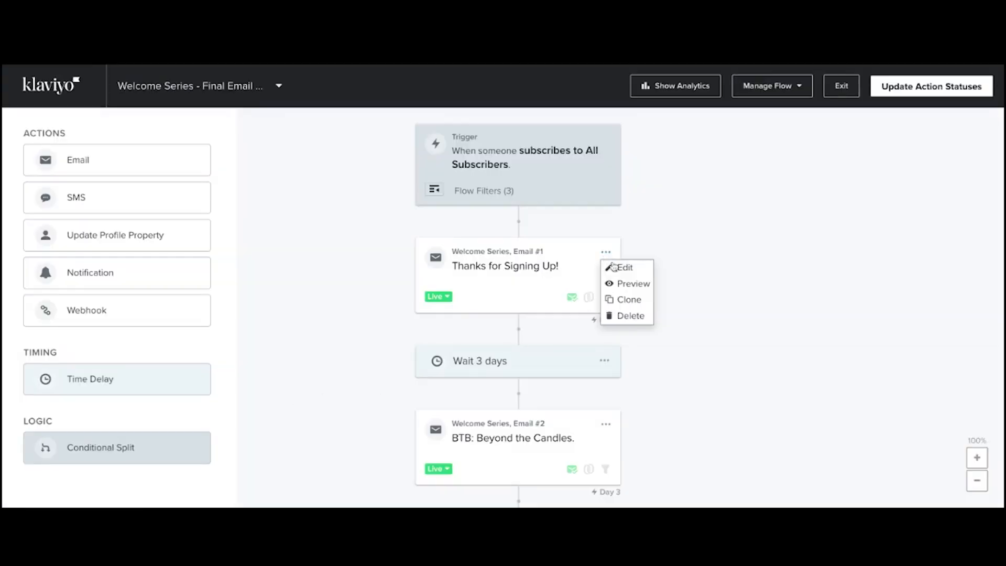
click(625, 270)
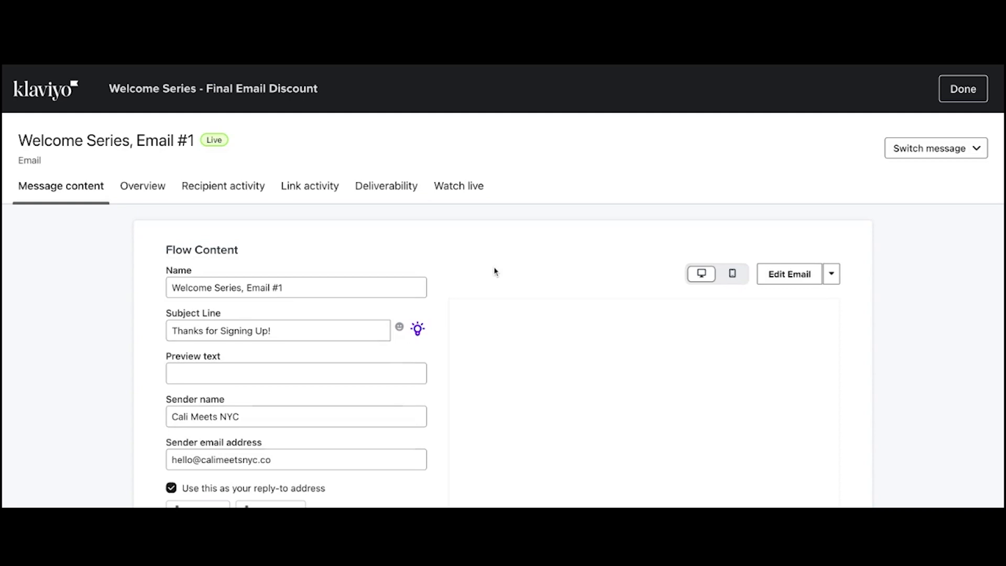
Step: Review the preview of Welcome Series, Email #1 down to the promo code banner and open the email in the editor
scroll(494, 271, down, 2)
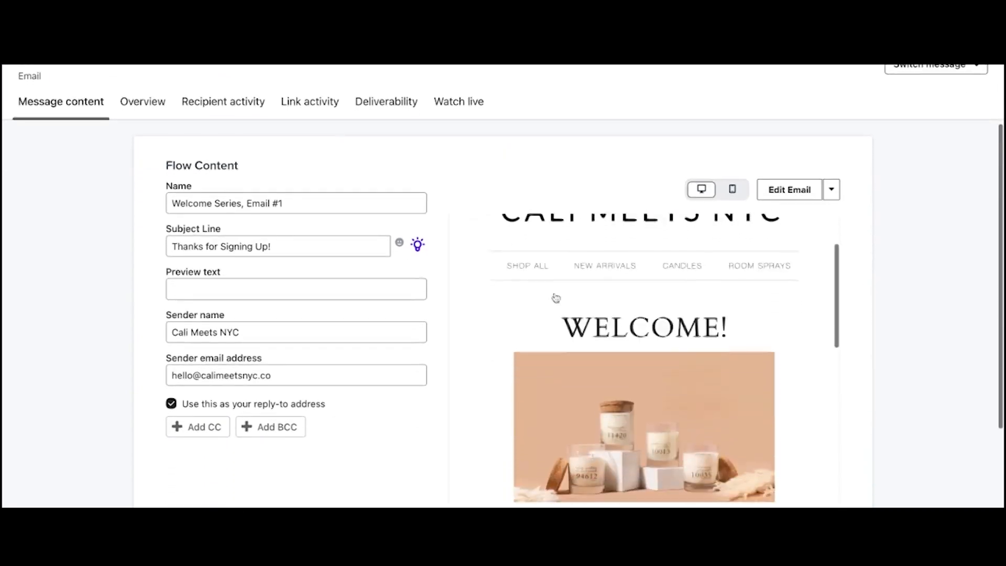
scroll(638, 337, down, 1)
scroll(639, 336, up, 2)
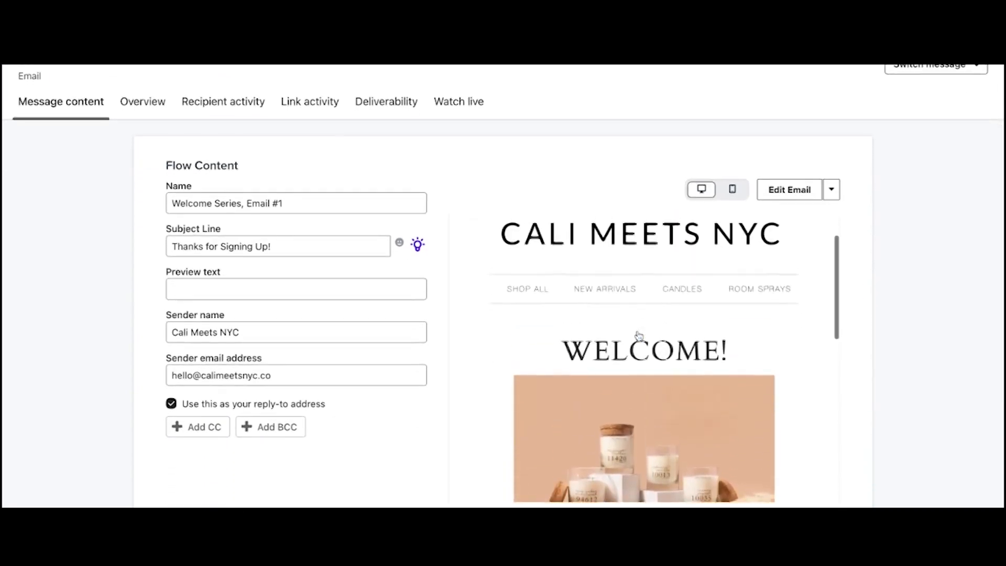
scroll(651, 387, down, 1)
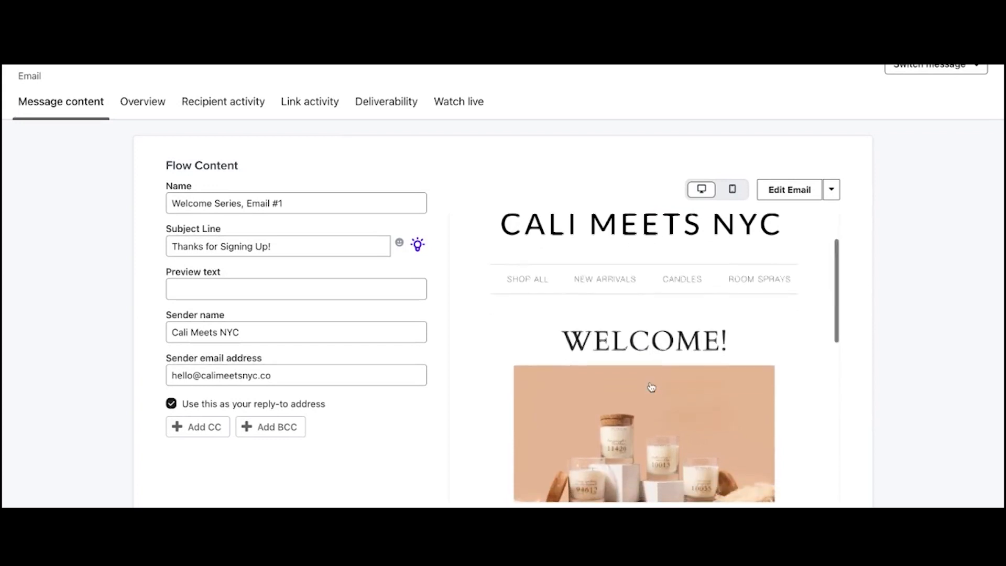
scroll(652, 387, down, 4)
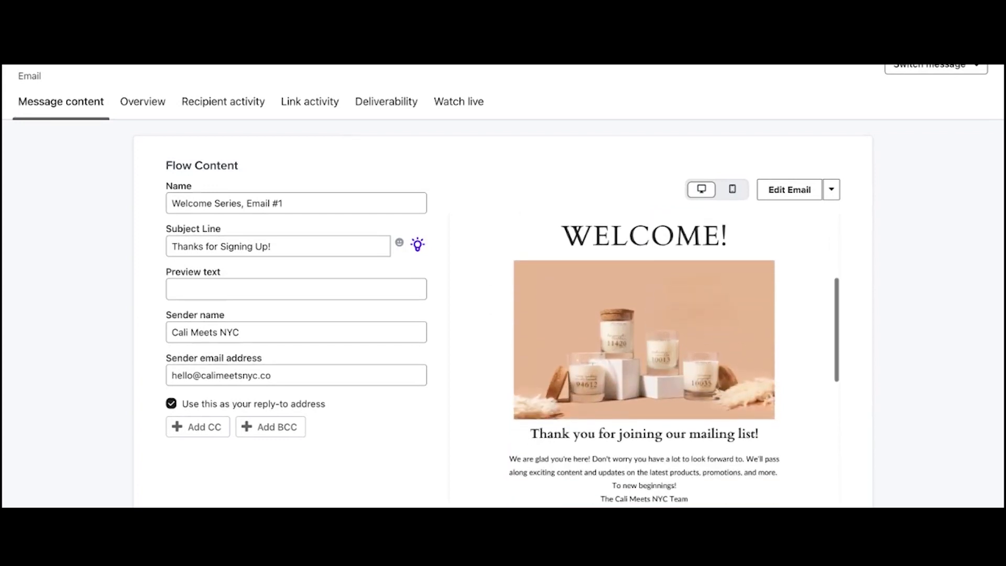
scroll(645, 357, down, 2)
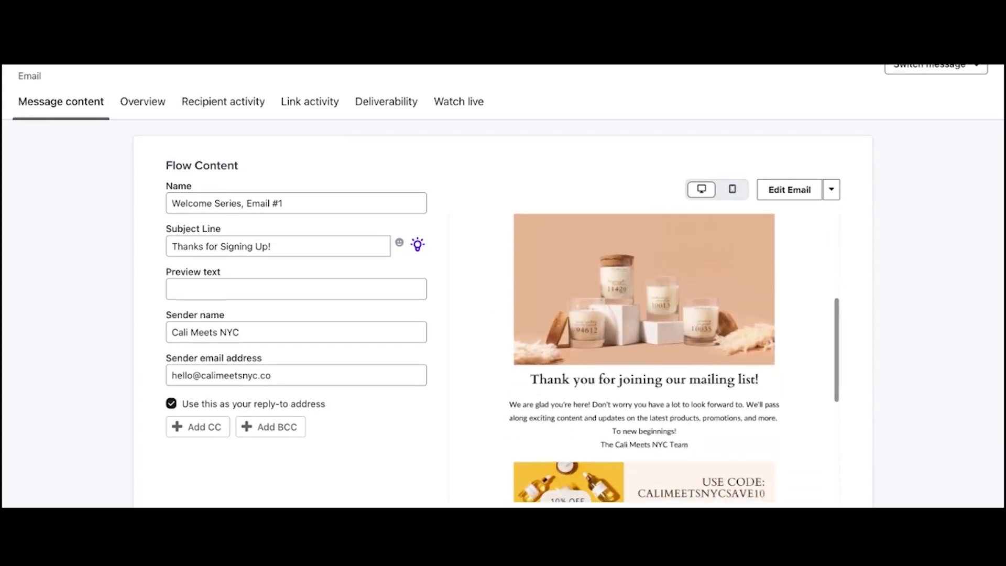
scroll(781, 248, down, 1)
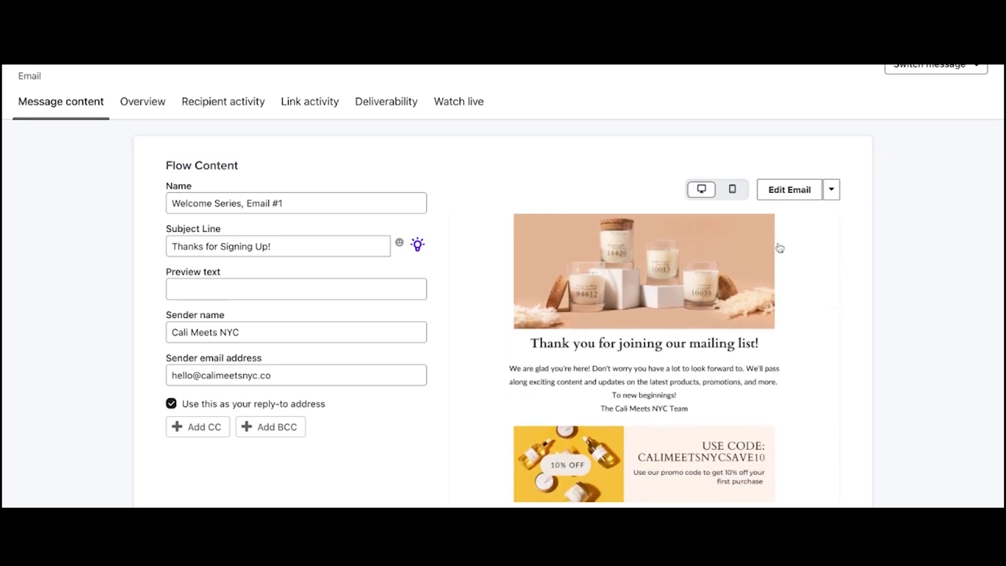
click(790, 190)
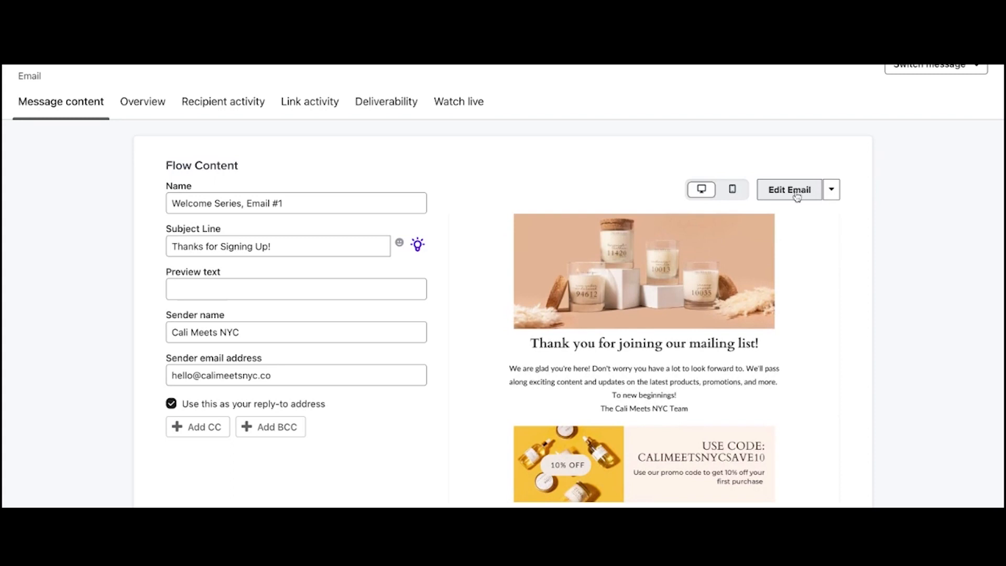
Step: Select the large welcome image block and examine its heading, candle photo, thank-you message and promo code banner
scroll(618, 337, down, 3)
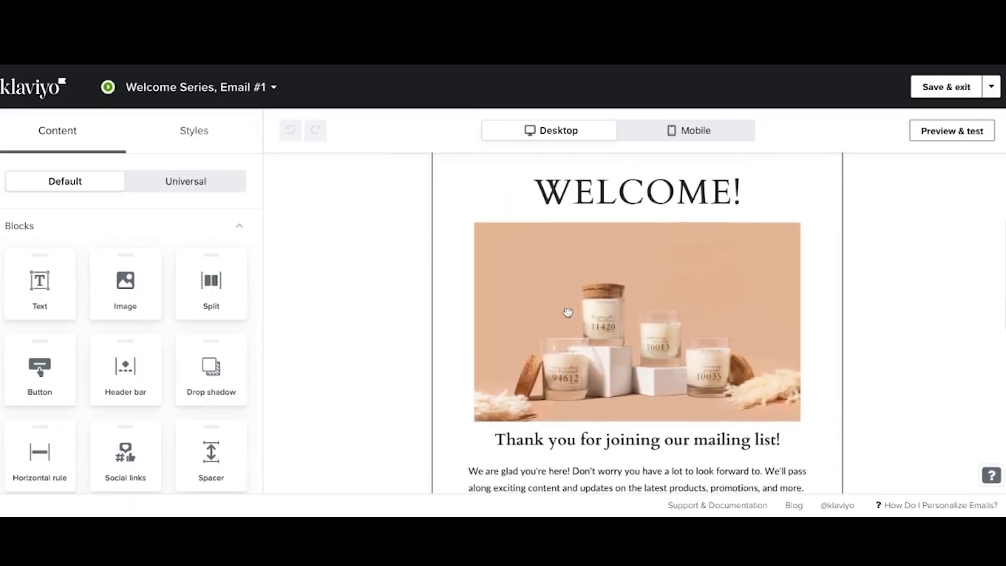
scroll(568, 313, down, 1)
click(578, 309)
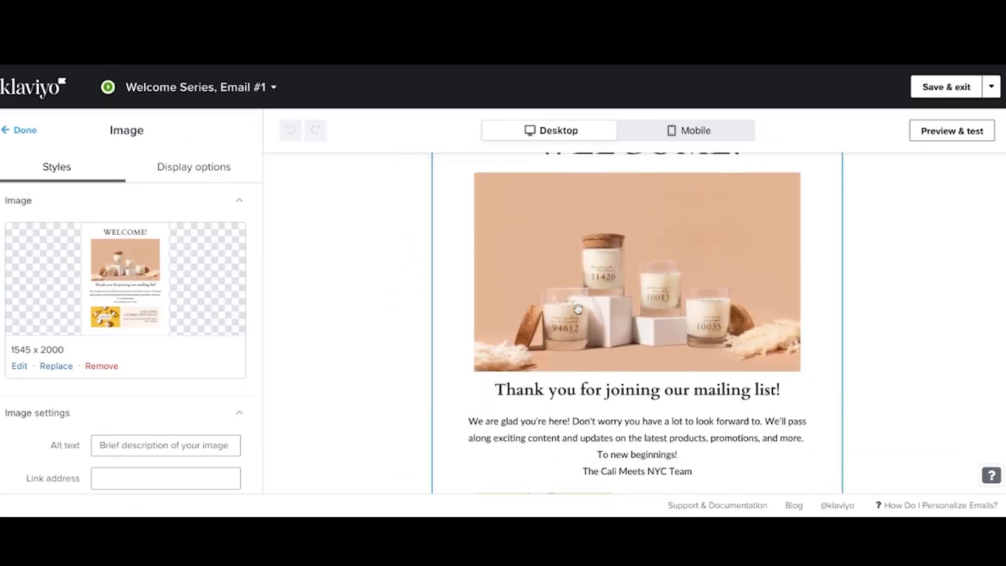
scroll(575, 310, up, 1)
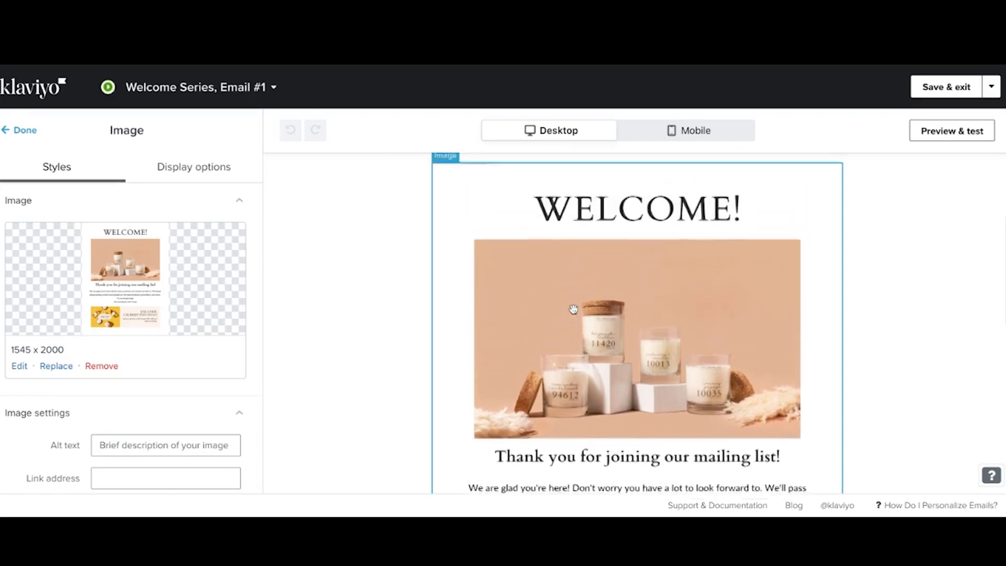
scroll(573, 309, down, 4)
scroll(573, 309, up, 2)
scroll(574, 309, up, 3)
scroll(574, 310, down, 2)
scroll(573, 309, up, 3)
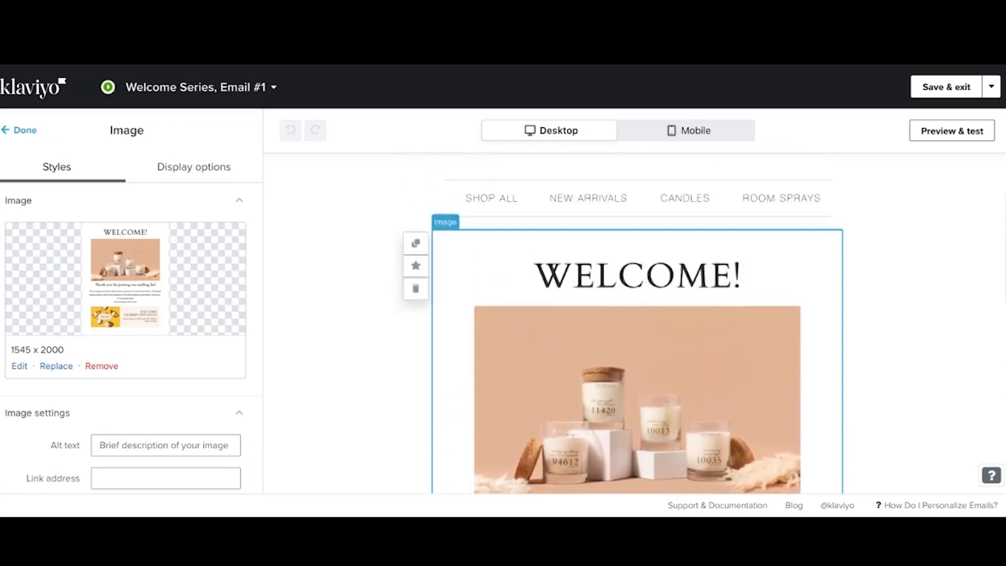
scroll(574, 310, up, 1)
scroll(573, 309, down, 2)
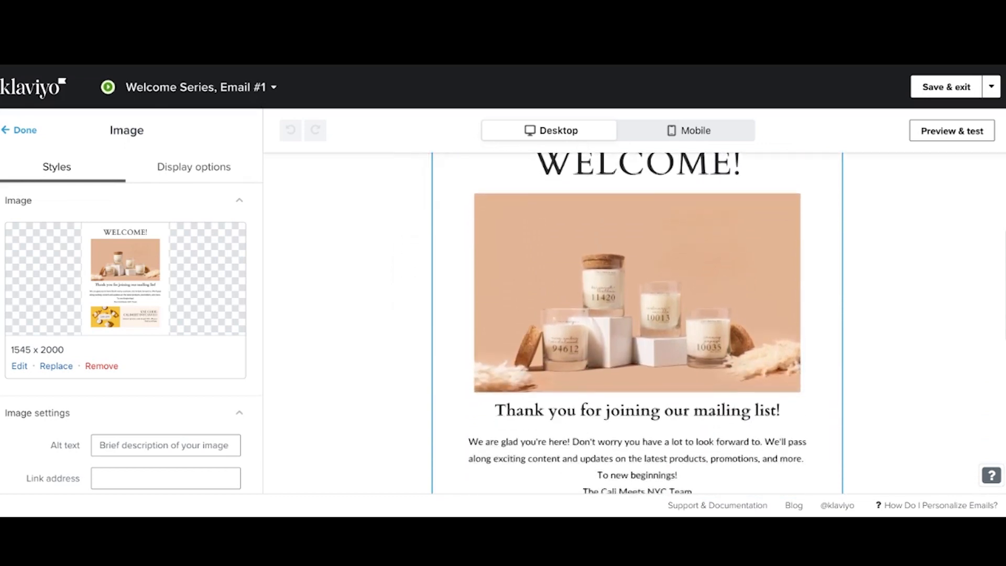
scroll(574, 309, down, 3)
scroll(574, 309, up, 3)
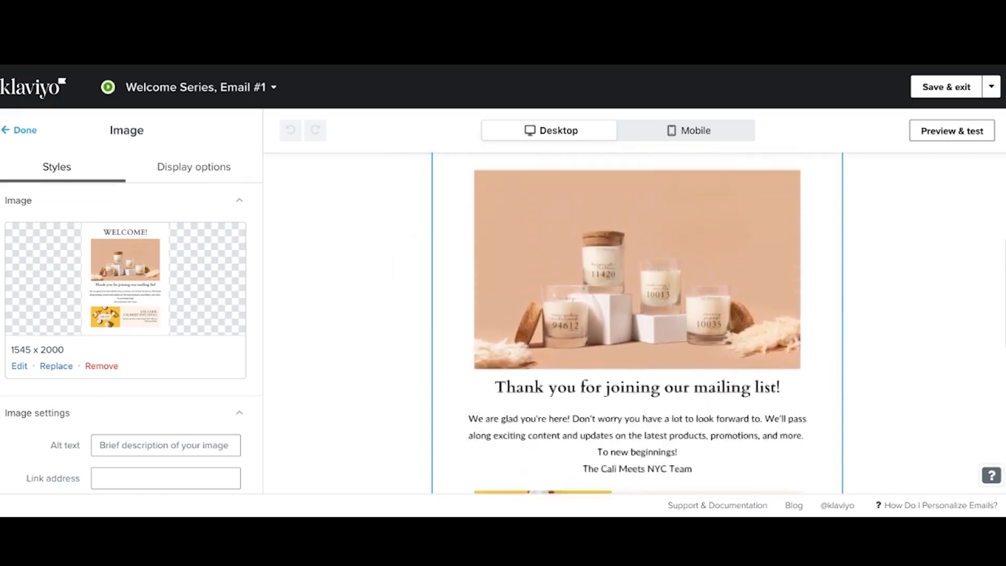
scroll(574, 309, down, 2)
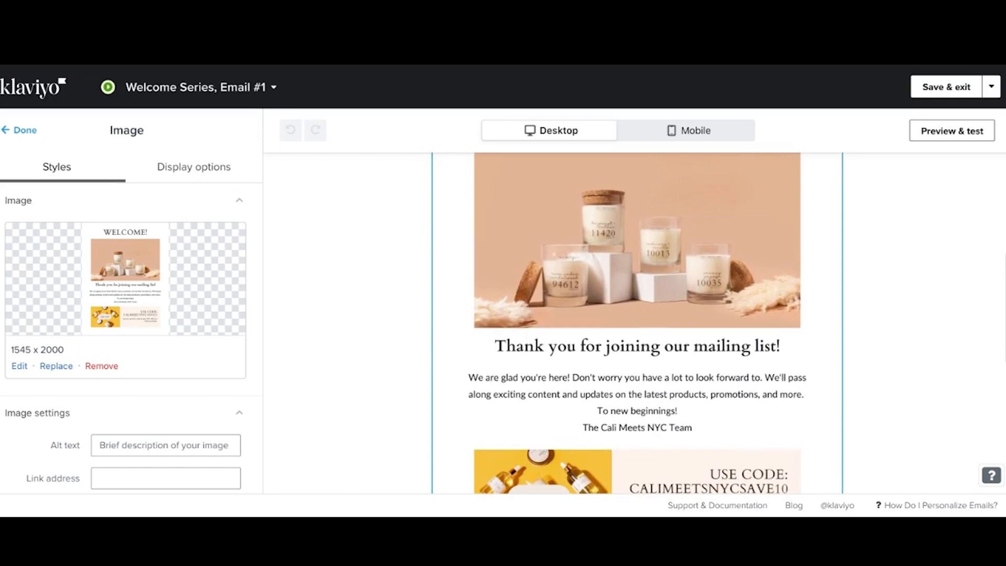
scroll(574, 309, up, 5)
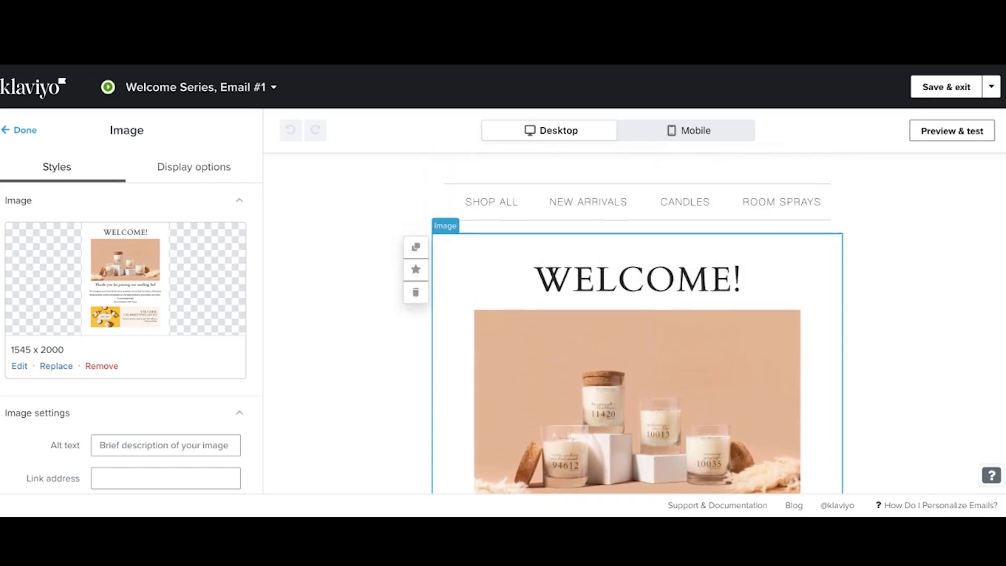
scroll(637, 323, down, 3)
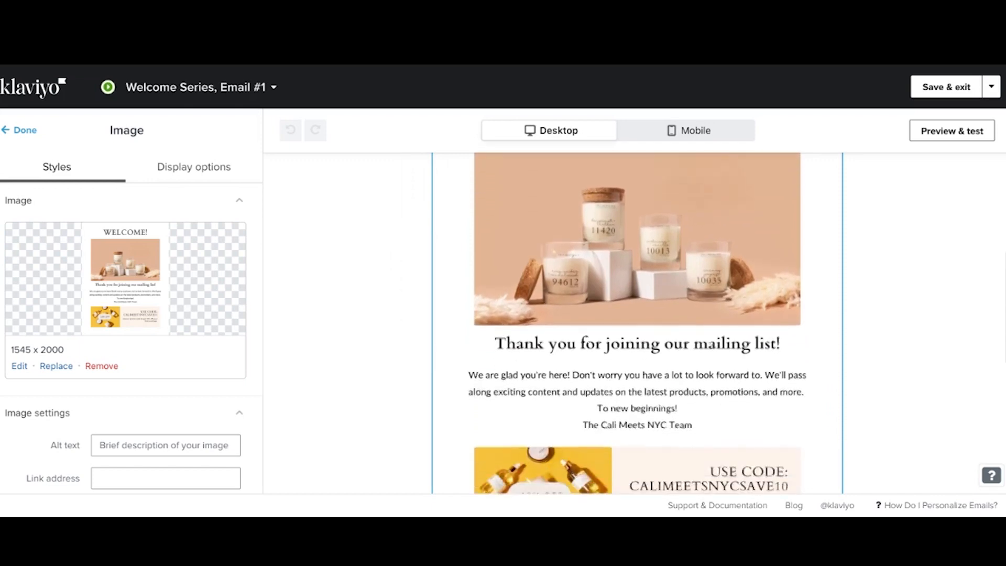
scroll(637, 323, down, 5)
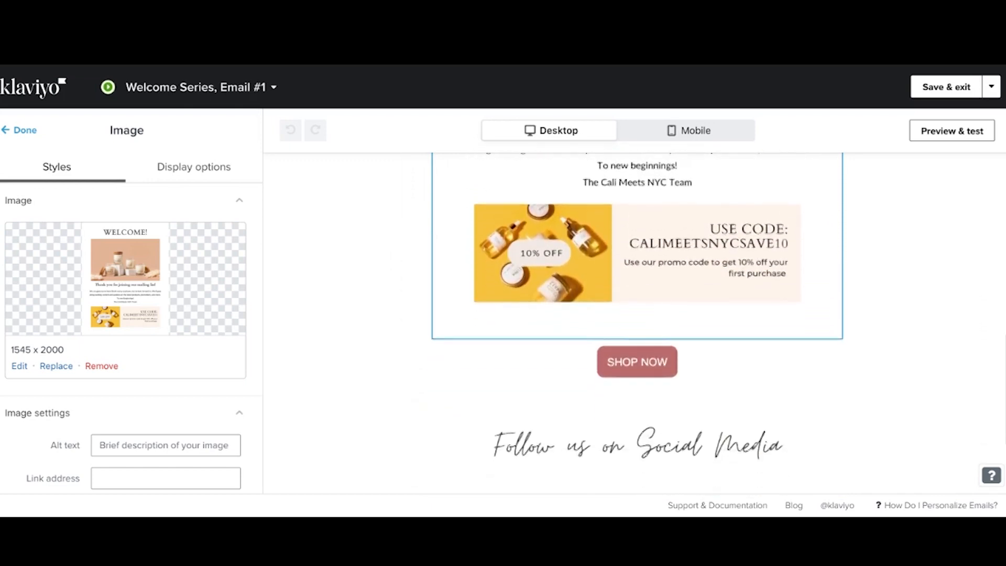
Step: Correct the link address of the "Follow us on Social Media" image so its Instagram handle reads calimeetsnyc.co, and finish editing the block
scroll(637, 323, down, 1)
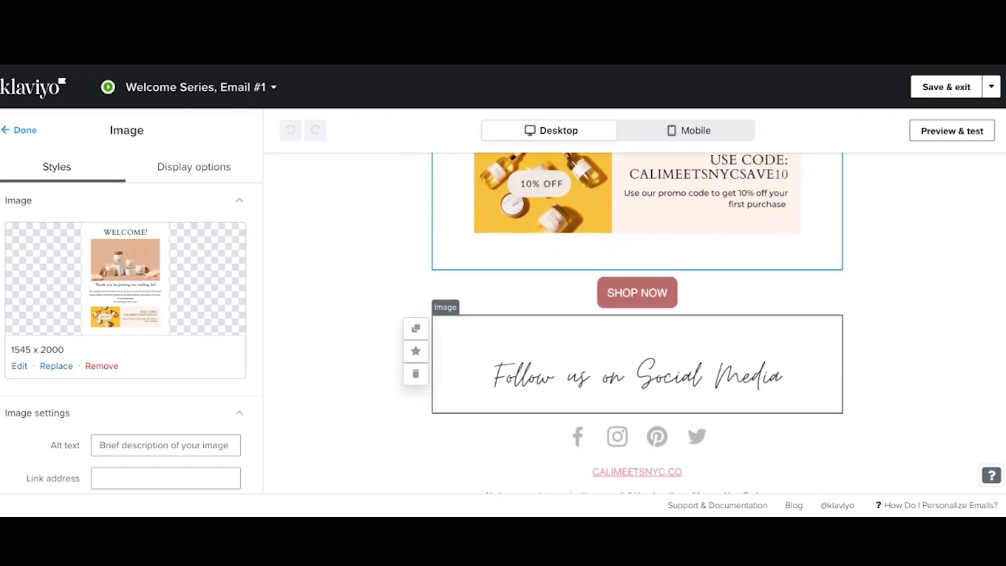
scroll(348, 317, down, 1)
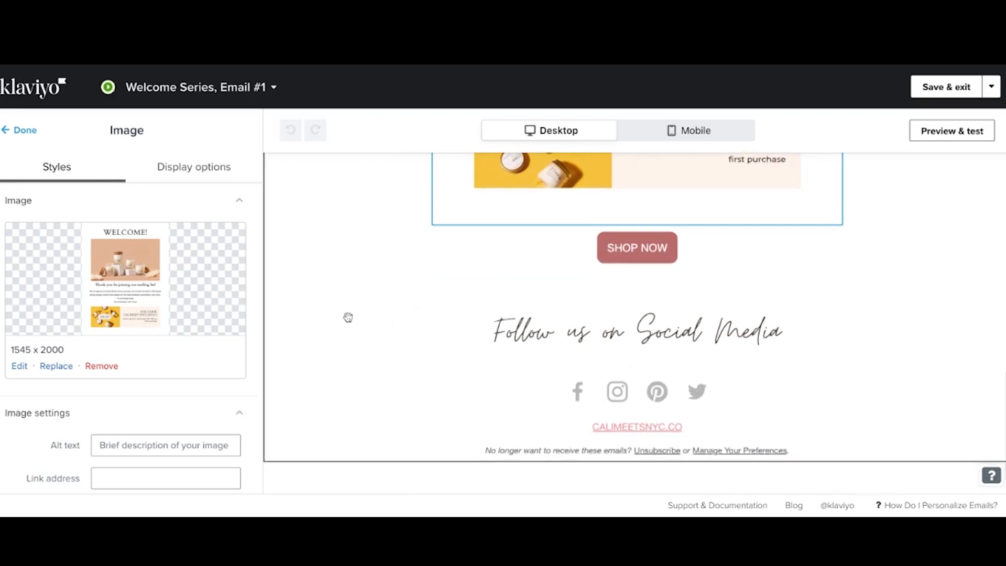
click(519, 331)
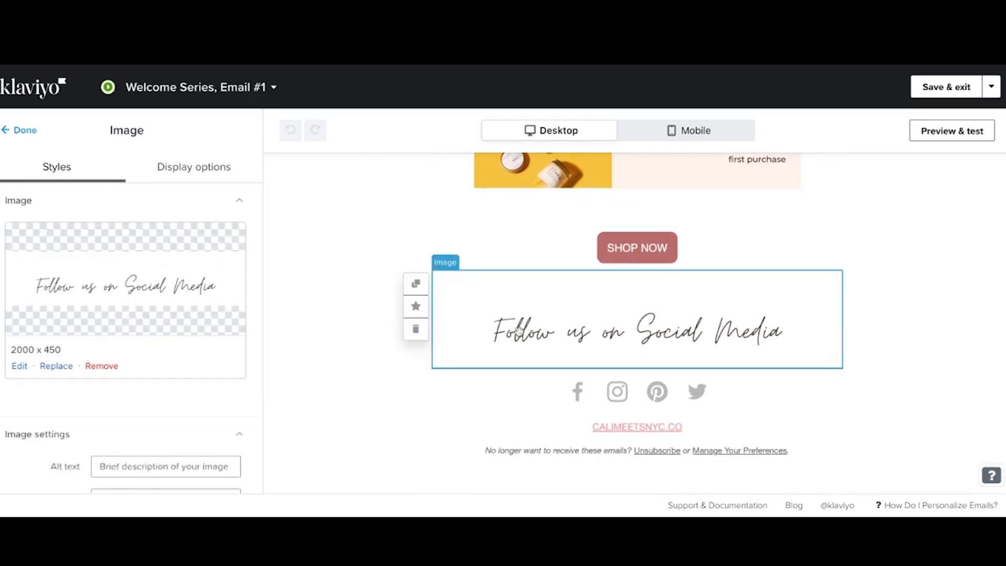
scroll(213, 472, down, 1)
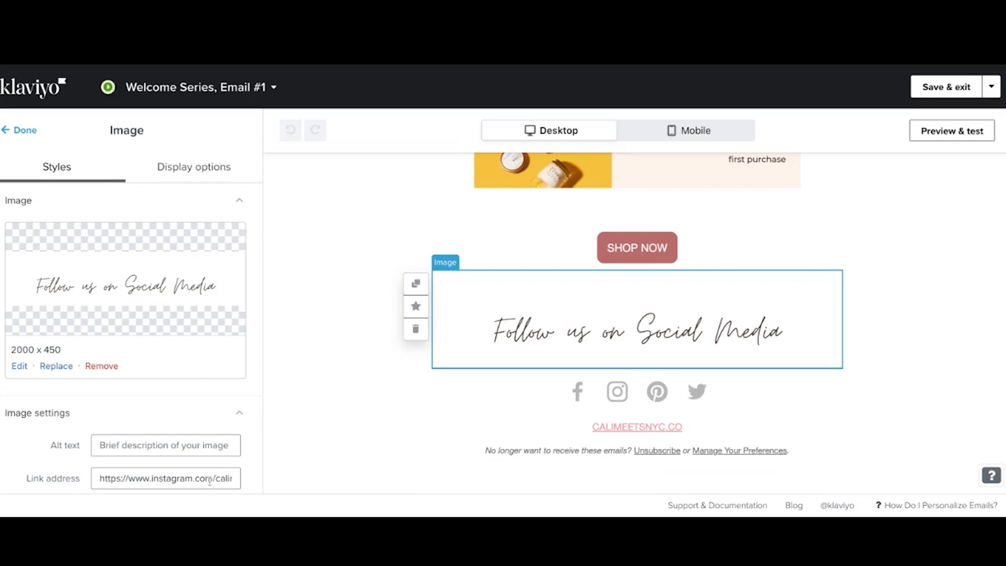
click(210, 479)
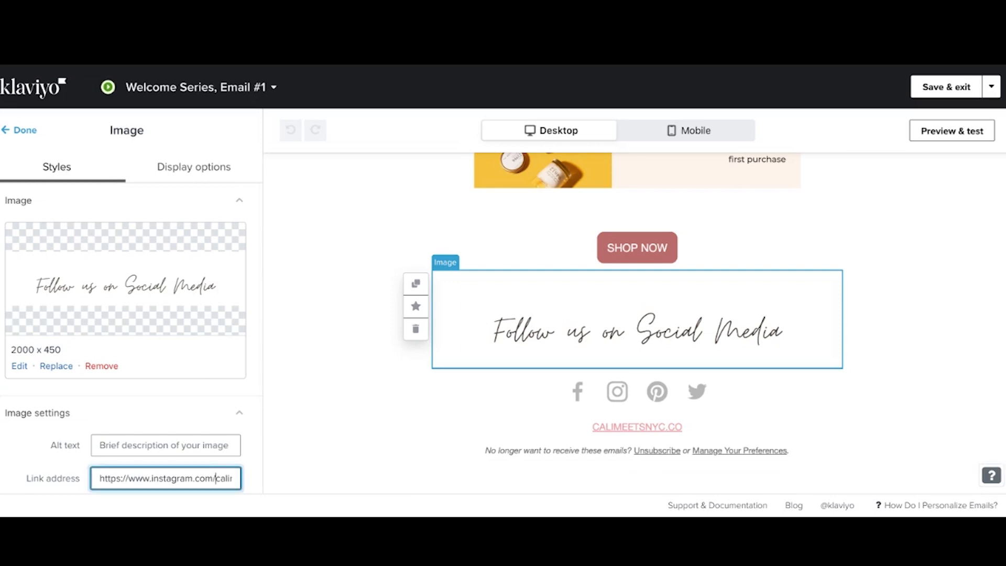
key(Right)
key(Right)
key(Right)
key(Right)
key(Right)
key(Right)
key(Right)
key(Right)
key(Right)
key(Right)
key(Right)
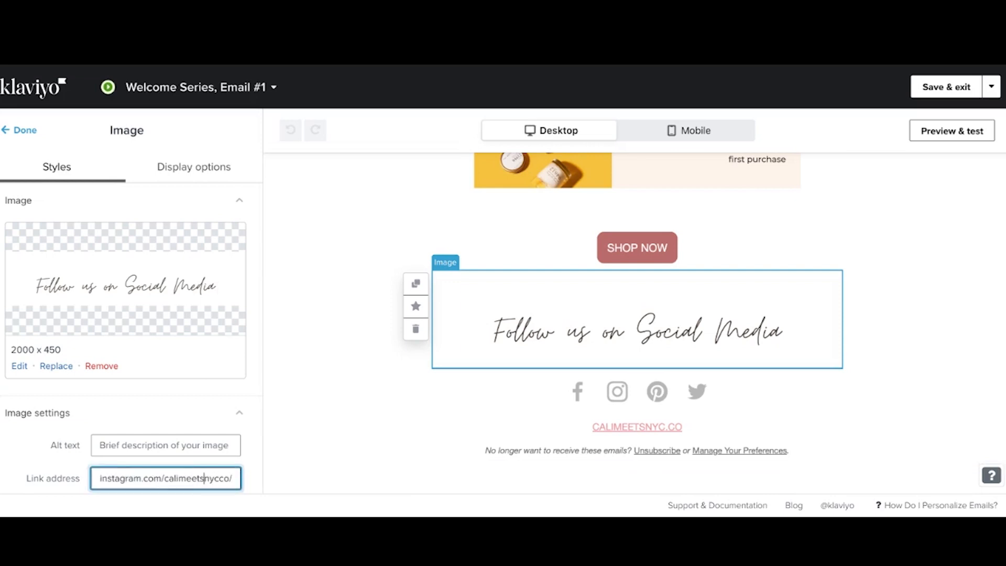
text(.)
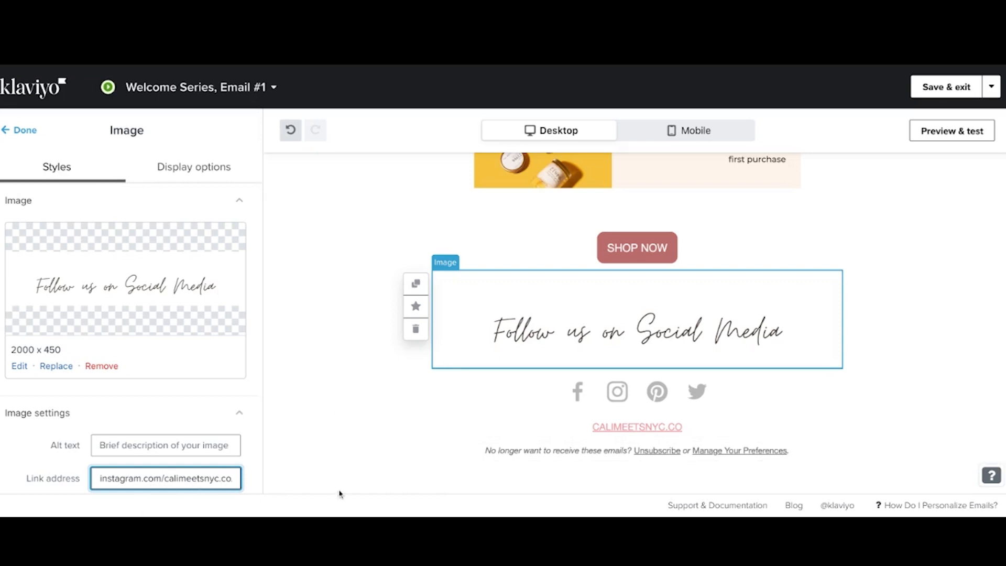
click(18, 130)
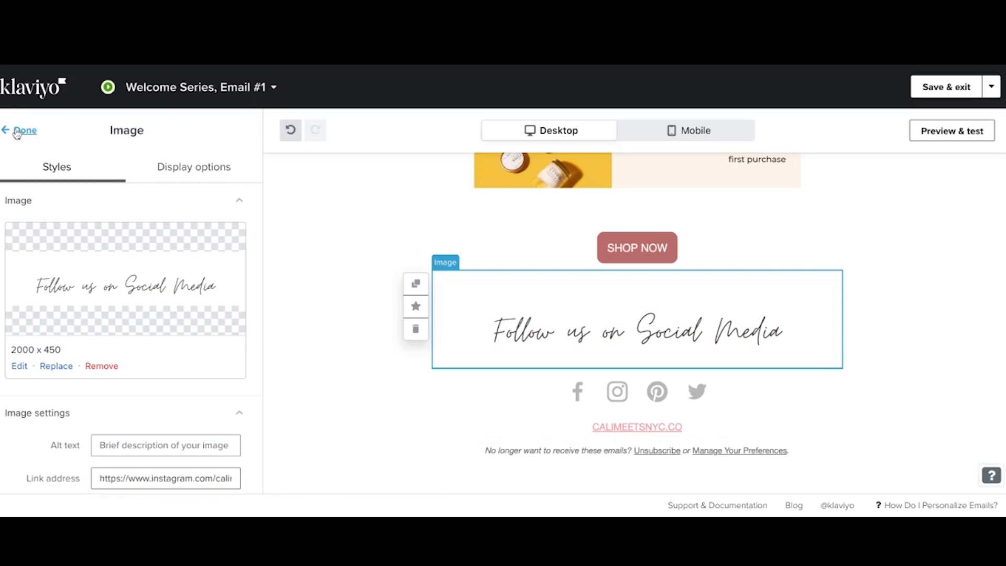
click(679, 403)
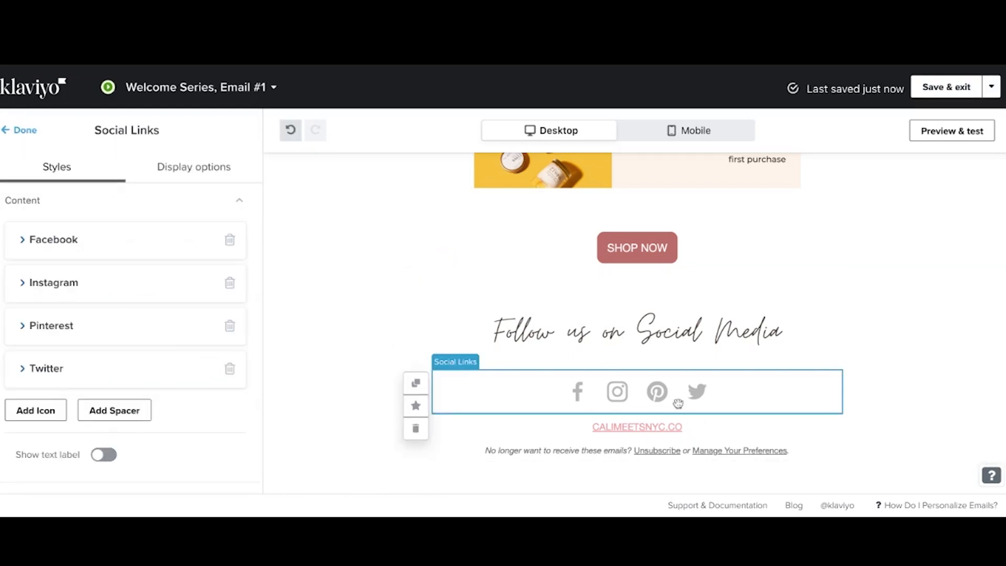
click(26, 290)
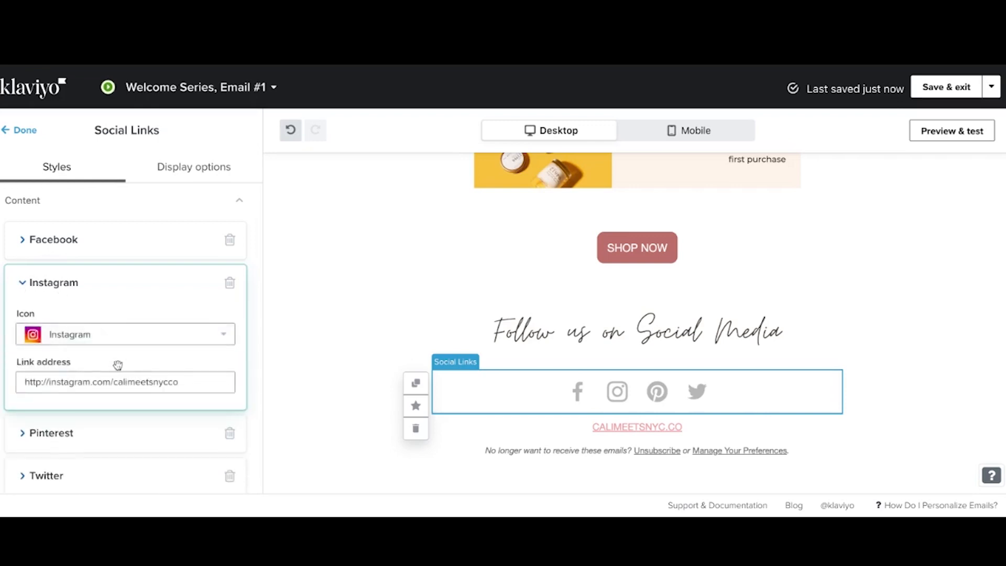
click(168, 382)
text(.)
click(7, 130)
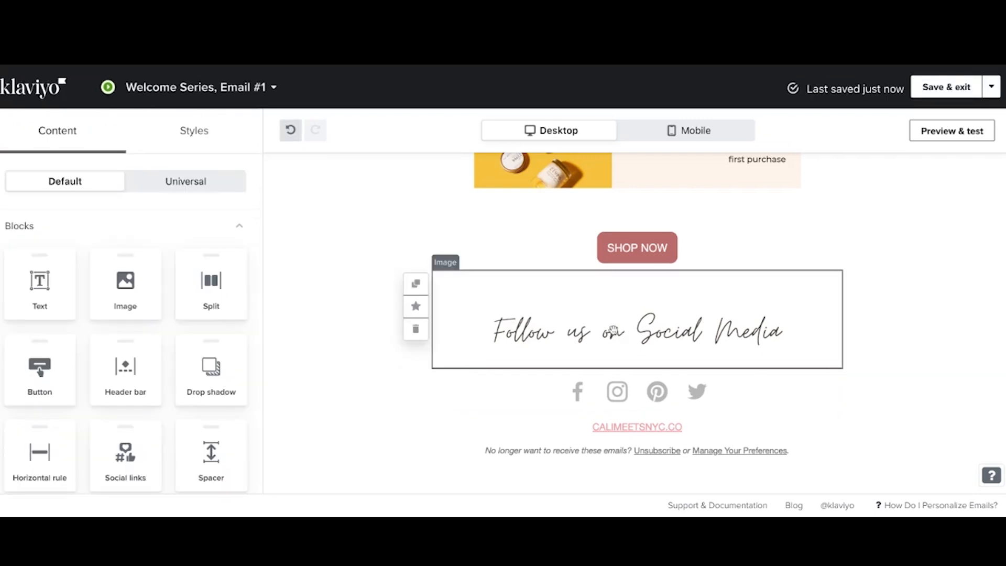
Step: Insert a text block between the header navigation links and the WELCOME! image
scroll(613, 330, up, 1)
scroll(613, 330, up, 10)
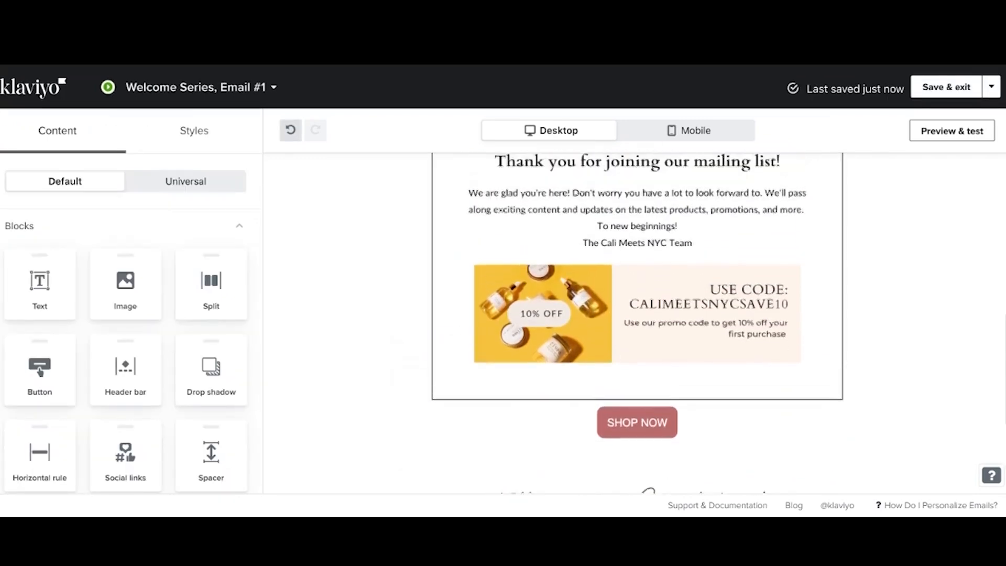
scroll(613, 330, up, 3)
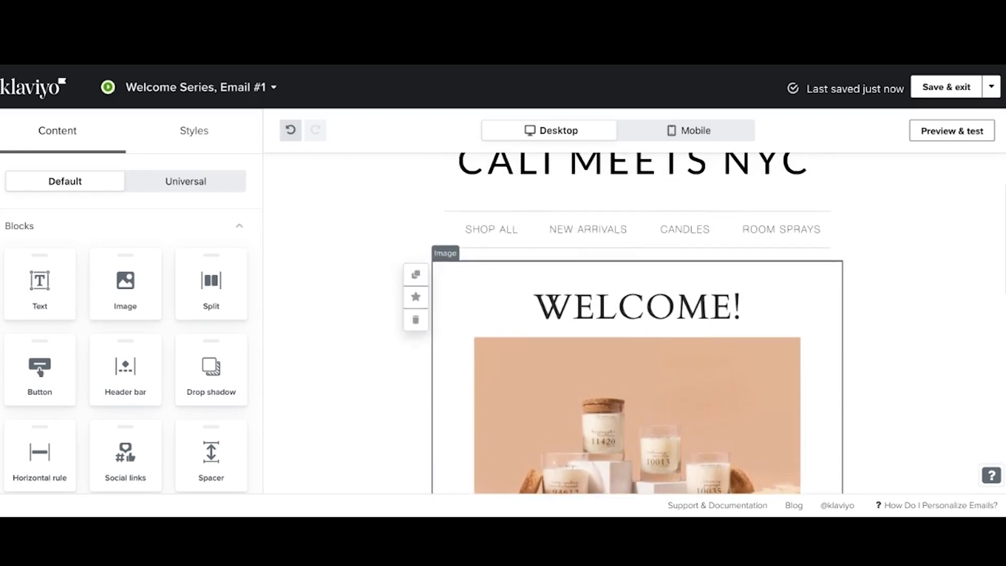
drag(47, 308, 490, 276)
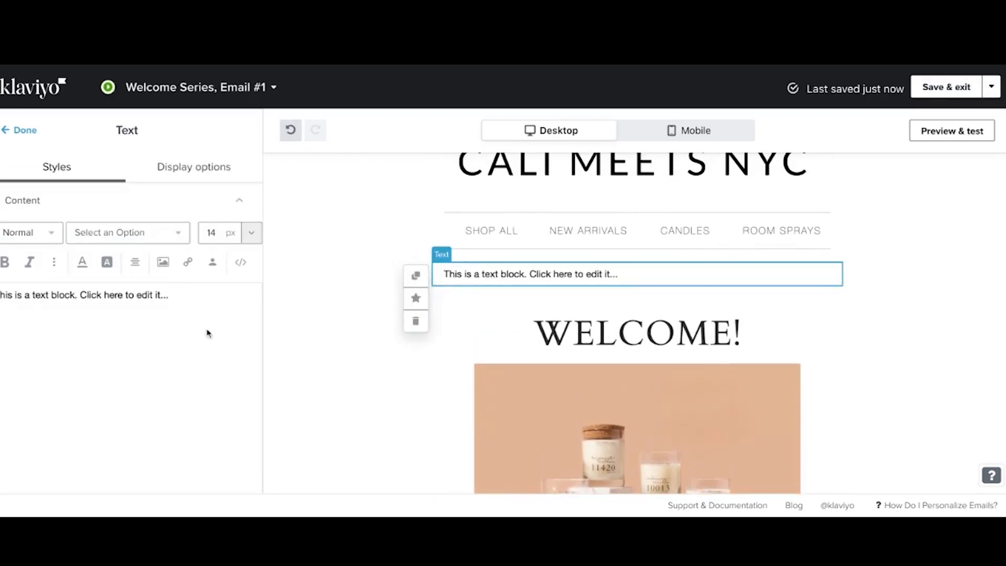
Step: Replace the new text block's placeholder text with "WELCOME!" and select the whole word for formatting
triple_click(178, 295)
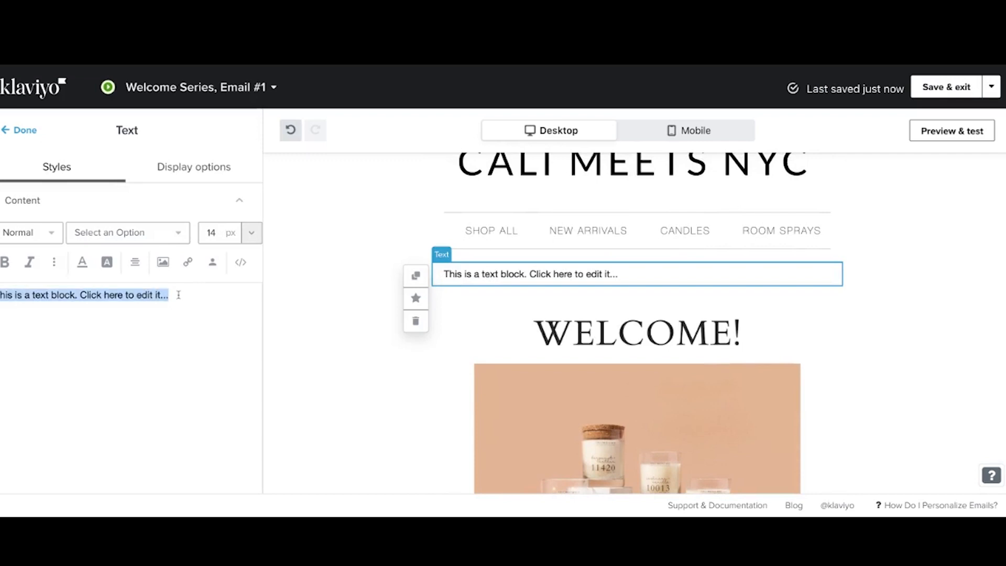
text(WELCOME)
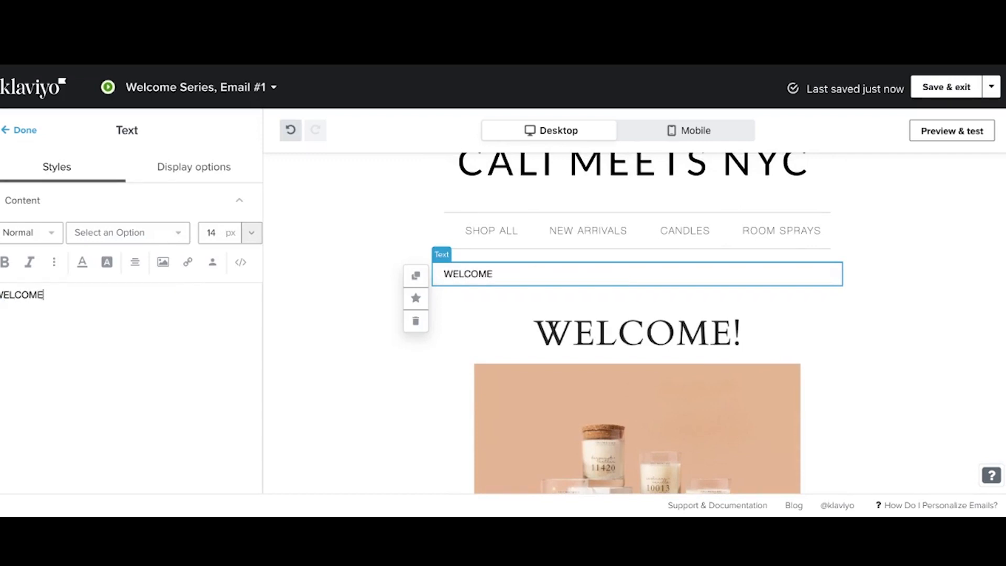
triple_click(59, 294)
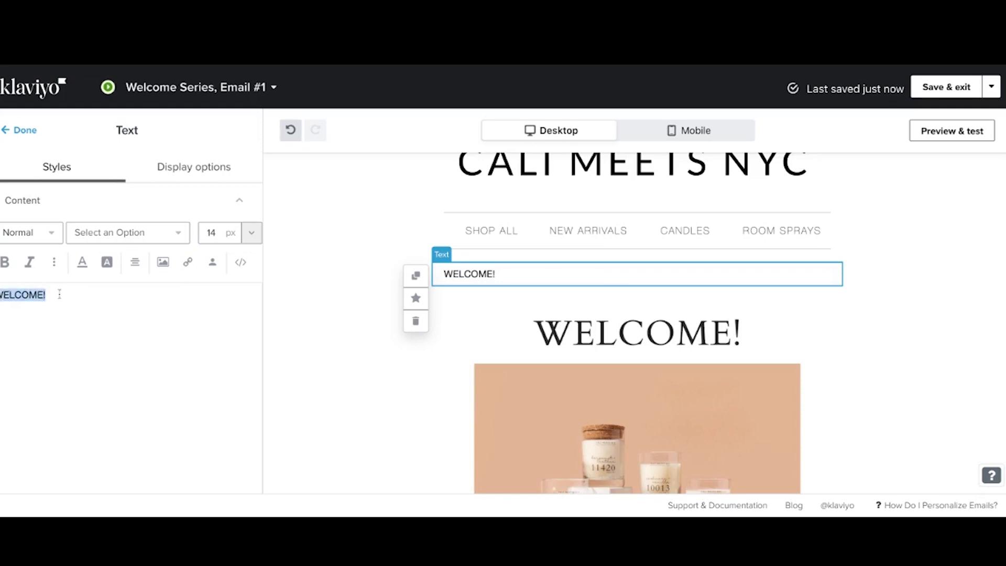
Step: Try the Mina Normal 400 font on the selected WELCOME! text, and switch it to League Spartan Normal 400
click(186, 238)
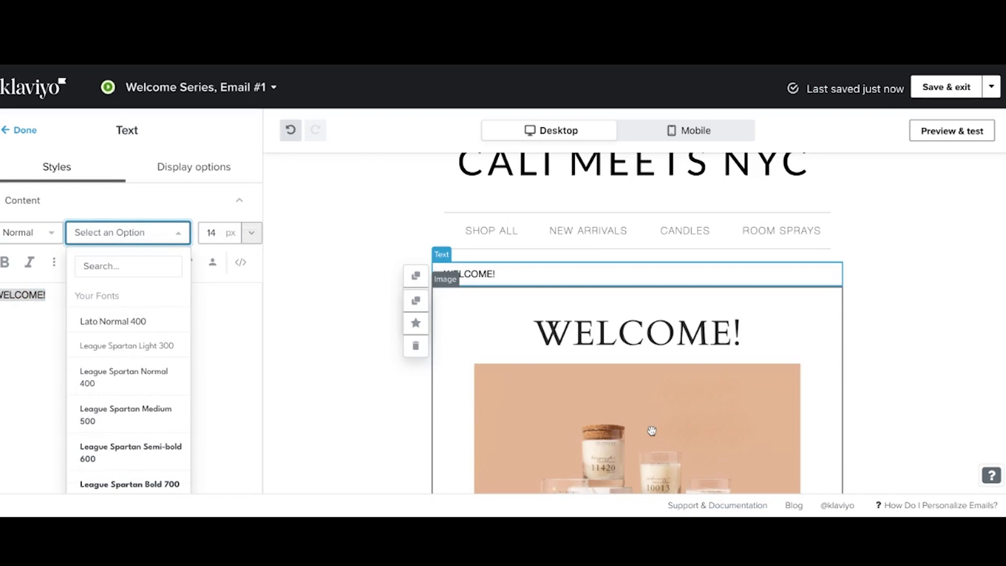
scroll(144, 389, down, 1)
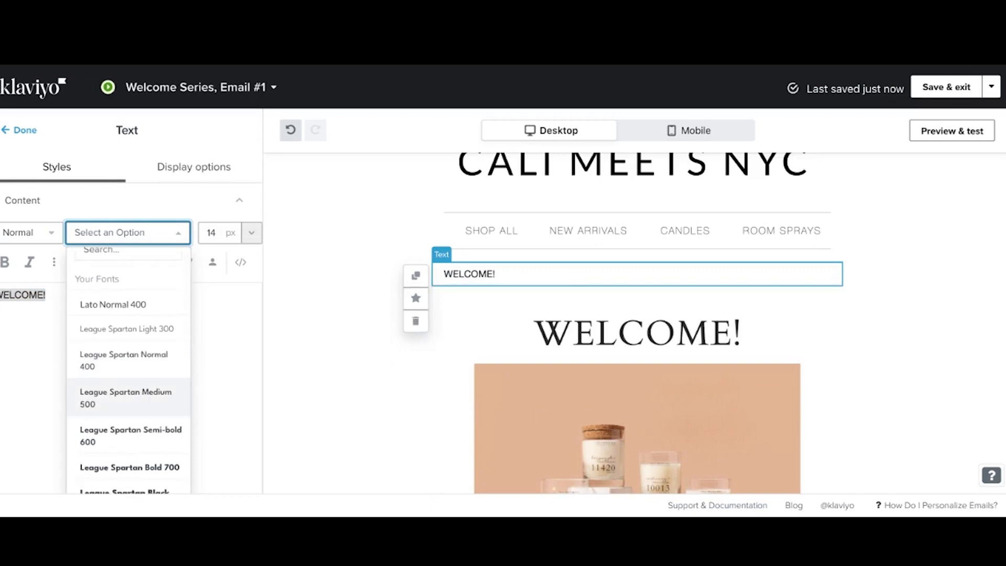
scroll(132, 391, down, 3)
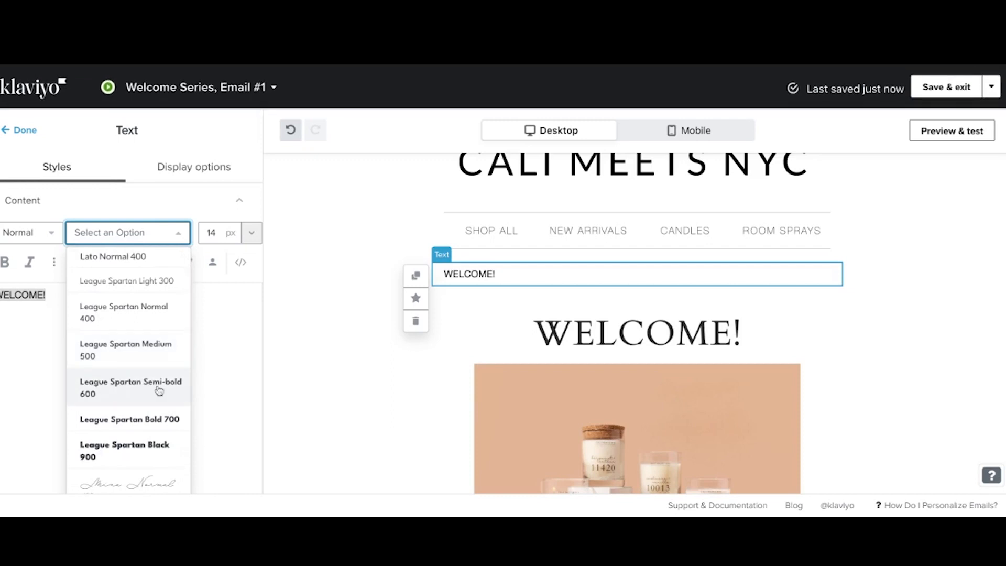
scroll(159, 390, down, 5)
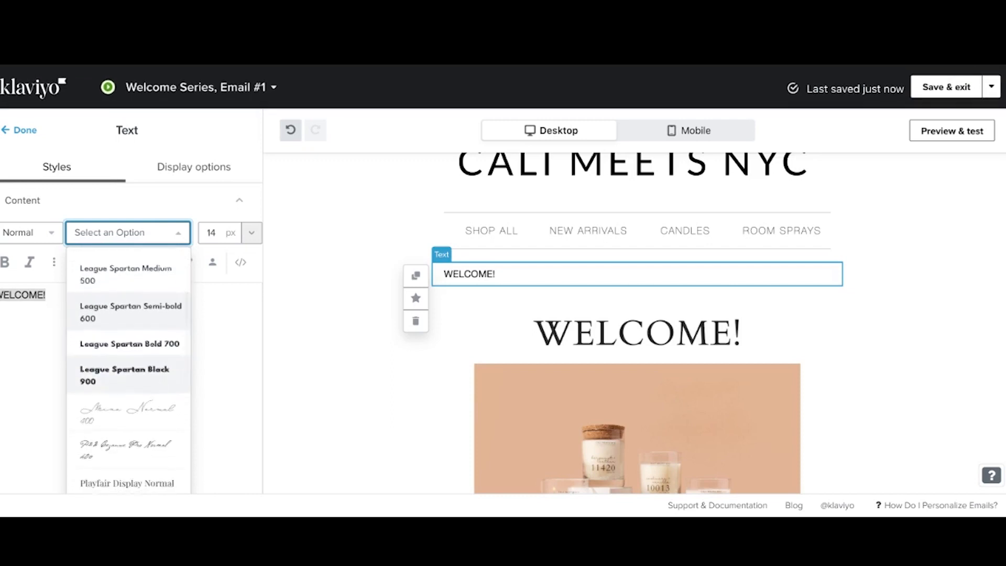
scroll(128, 383, down, 2)
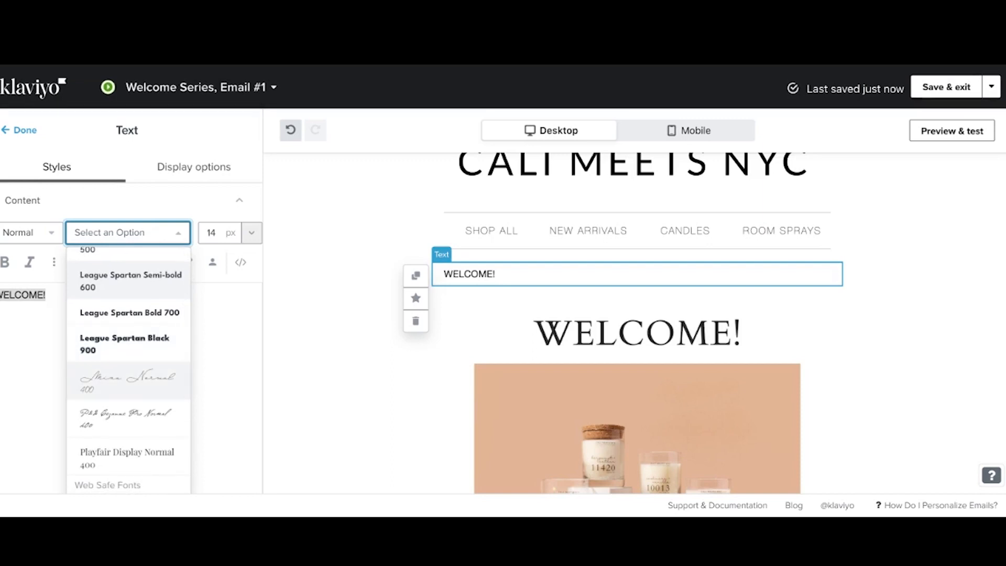
scroll(128, 367, up, 8)
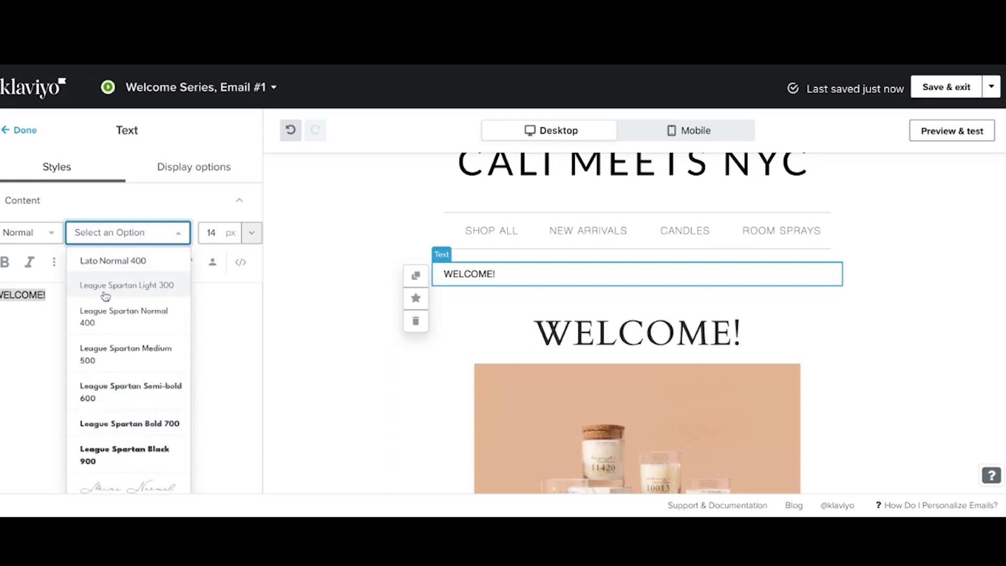
scroll(106, 295, down, 1)
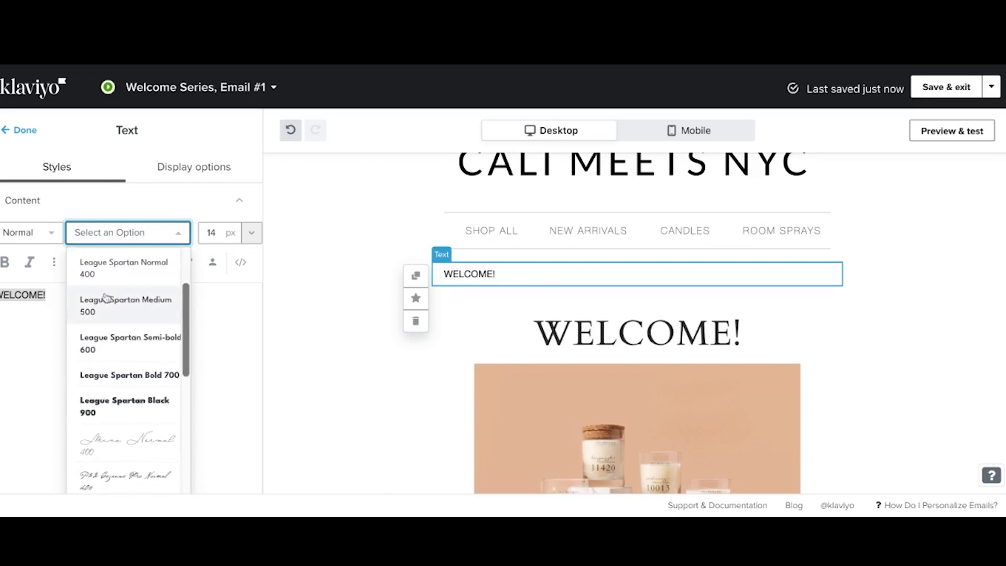
click(148, 444)
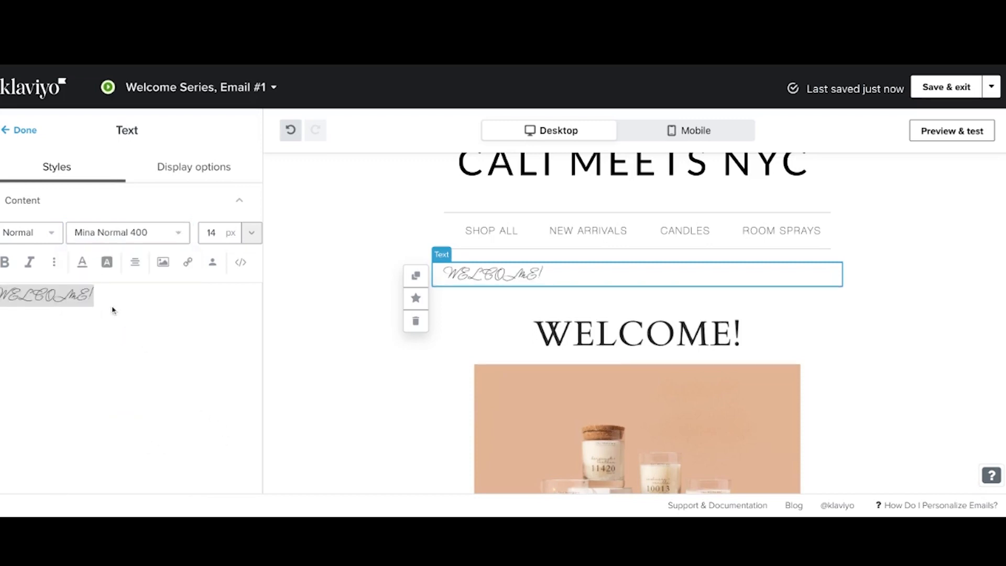
click(177, 234)
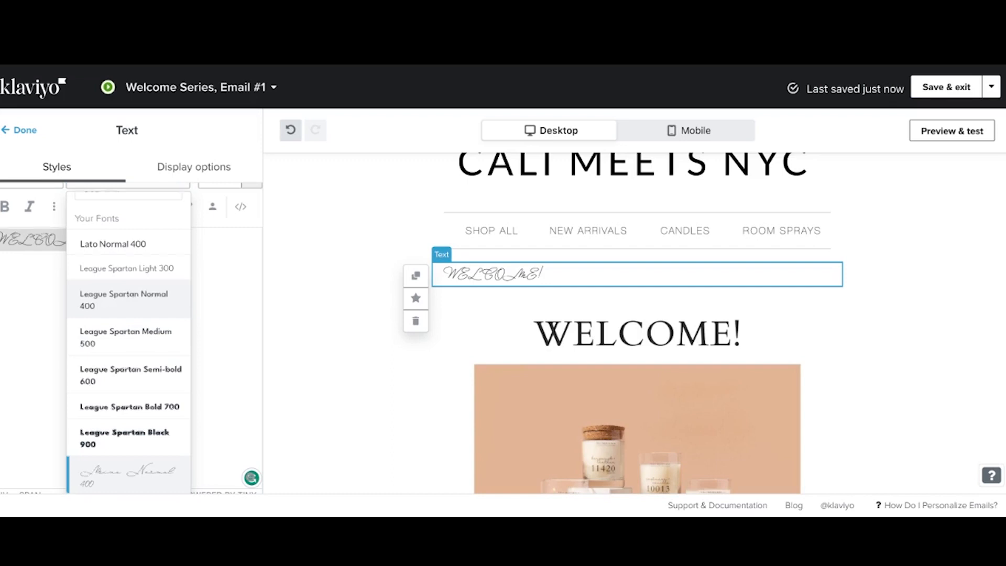
click(123, 299)
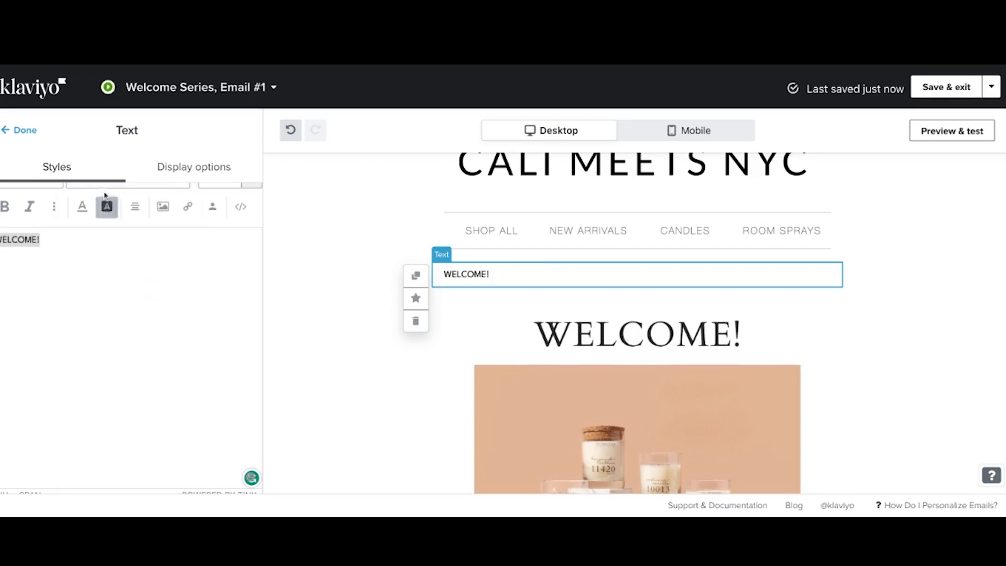
Step: Set the WELCOME! text's font size to 40 px, and raise it to 56 px
scroll(112, 231, up, 2)
click(251, 231)
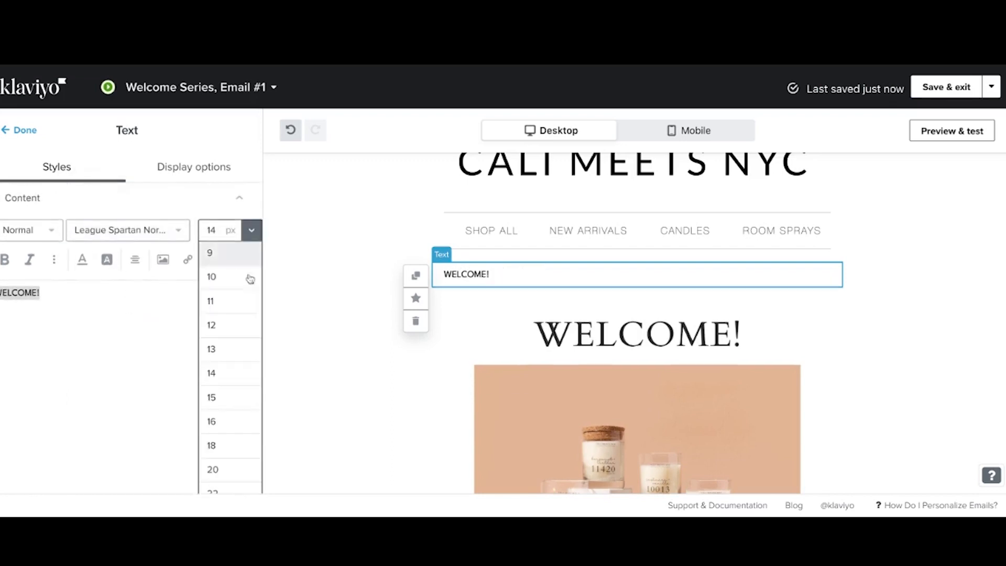
scroll(216, 397, down, 4)
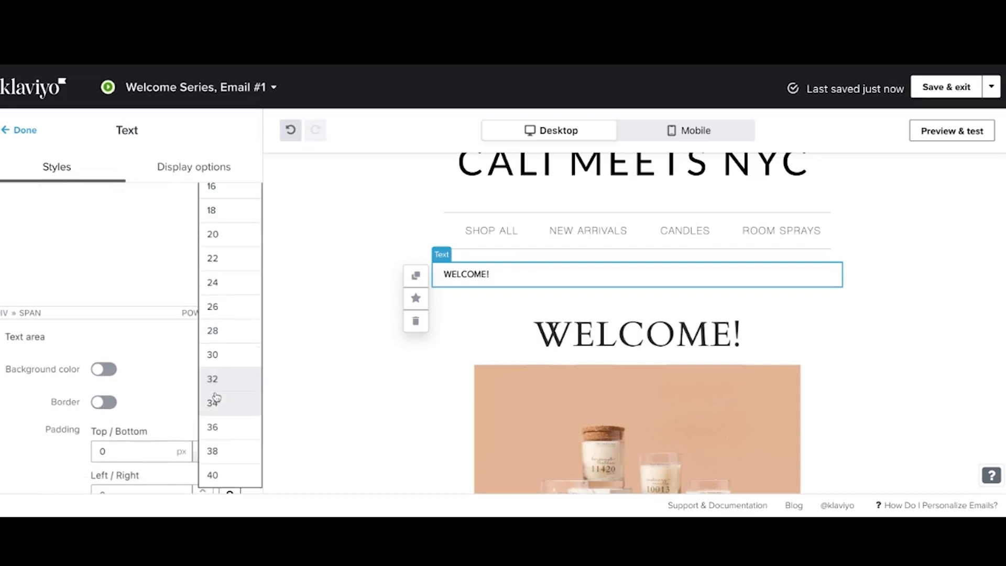
click(228, 475)
scroll(146, 281, up, 5)
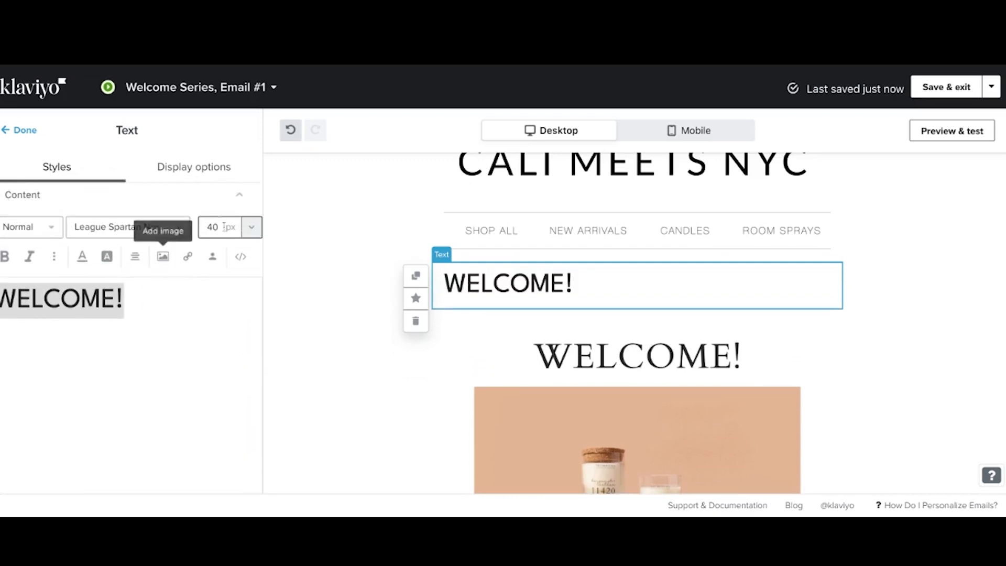
double_click(212, 227)
text(56)
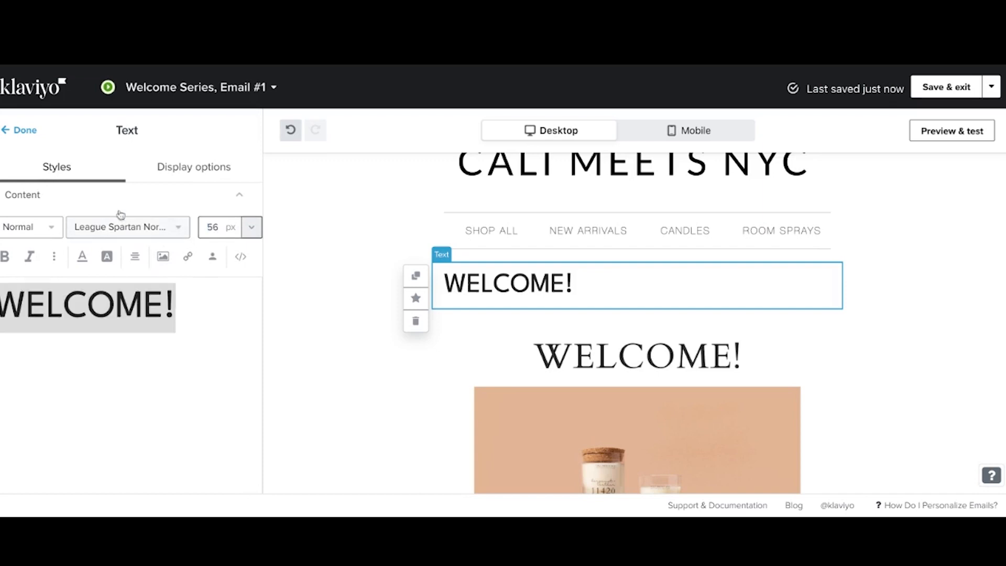
Step: Change the font of the WELCOME! text to Playfair Display Normal 400
click(130, 227)
scroll(151, 414, down, 2)
scroll(152, 413, down, 3)
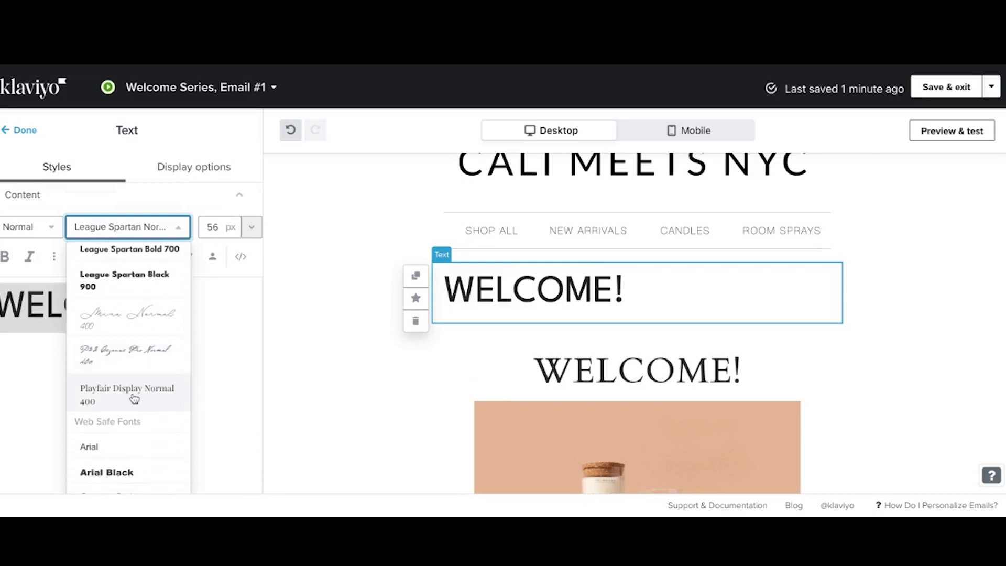
click(135, 400)
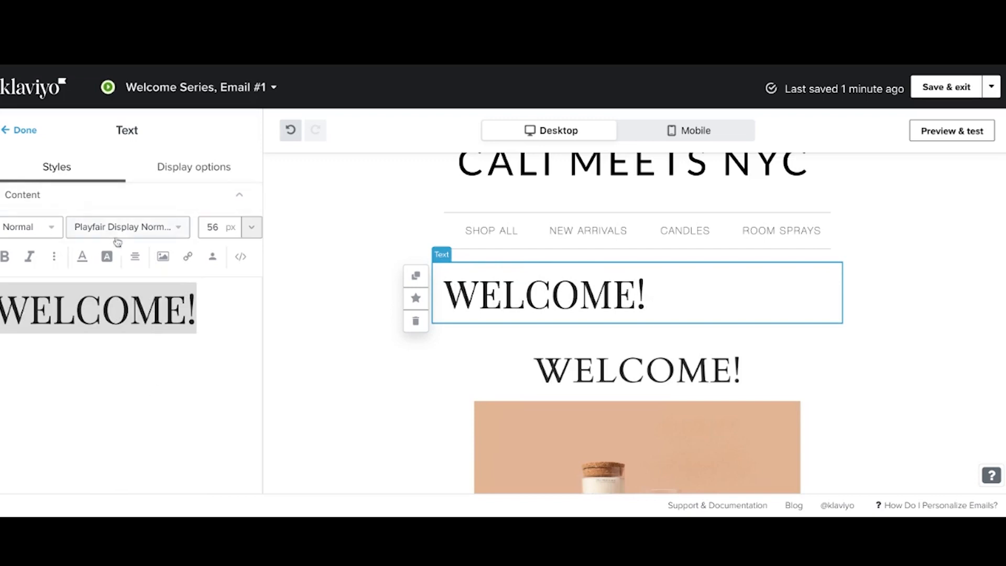
Step: Centre the WELCOME! text in its block and finish editing to return to the available content blocks
click(135, 265)
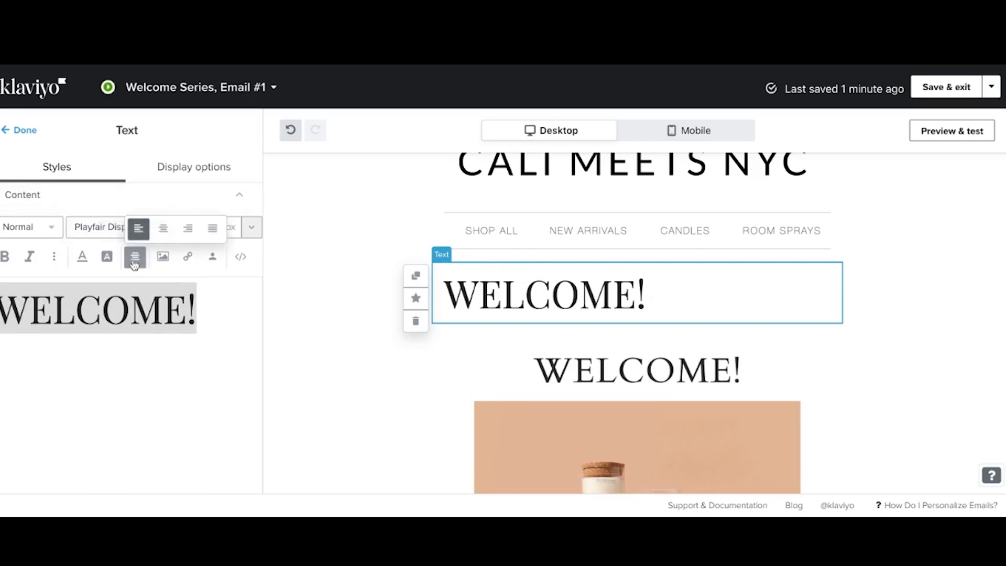
click(163, 228)
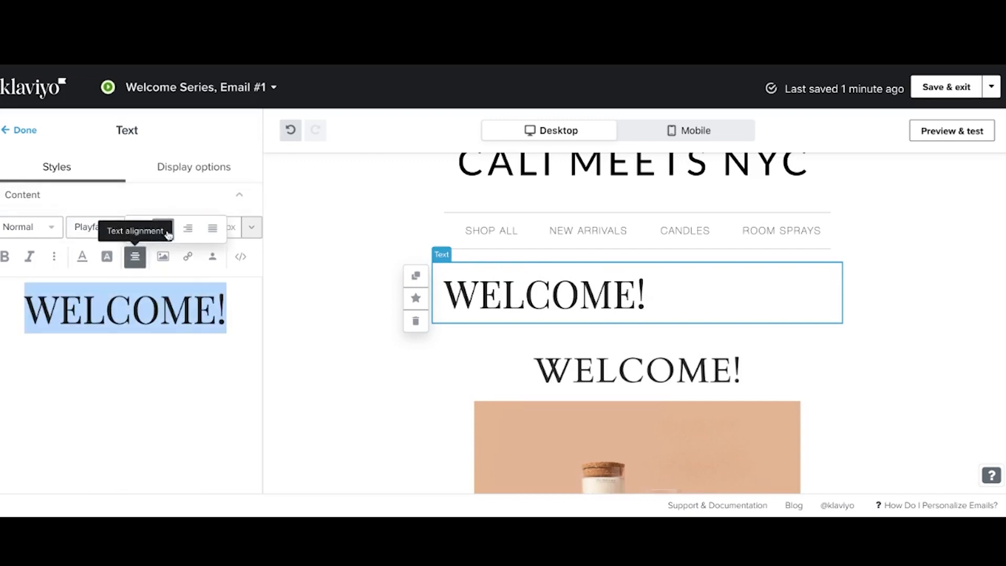
click(214, 366)
scroll(320, 353, down, 3)
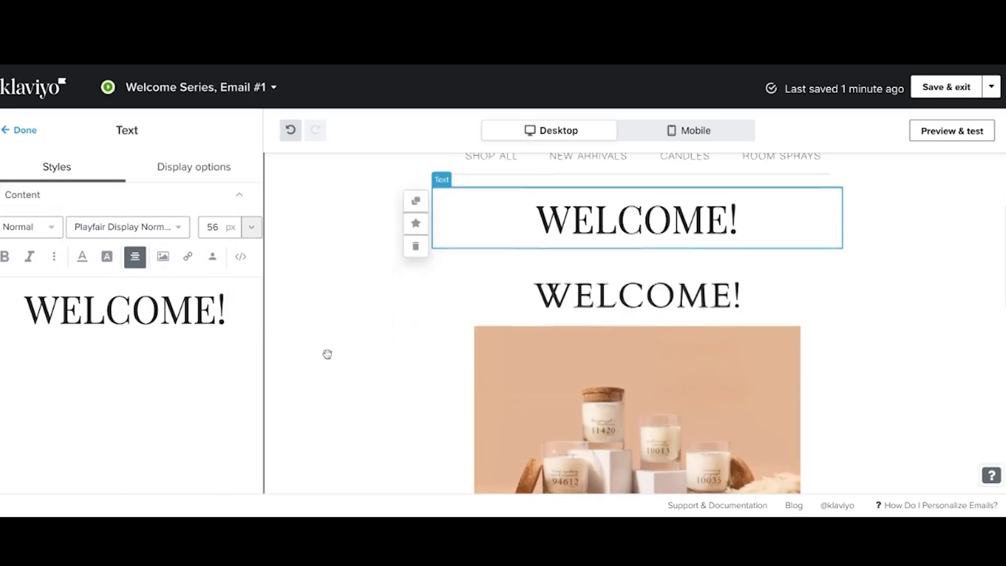
click(386, 352)
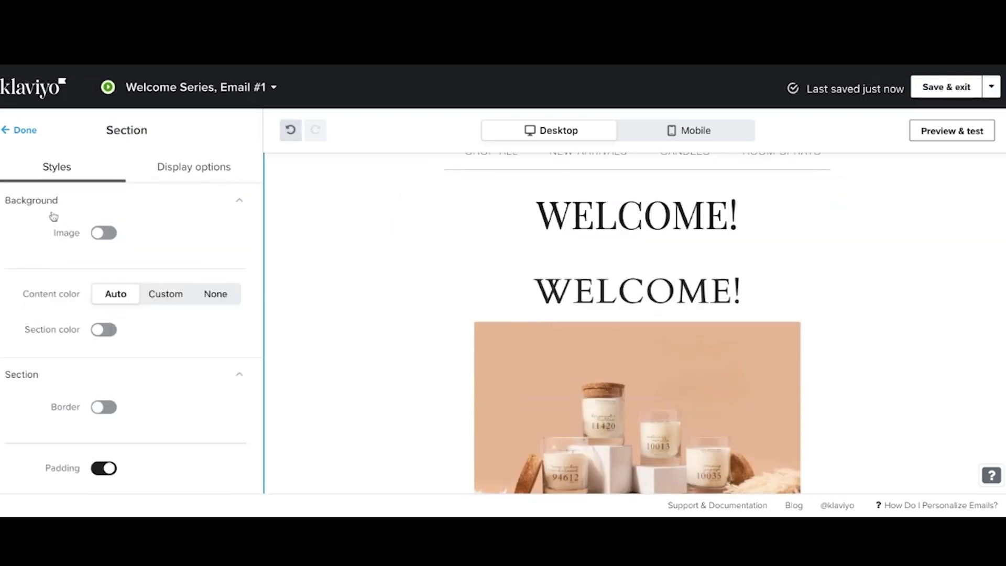
click(21, 131)
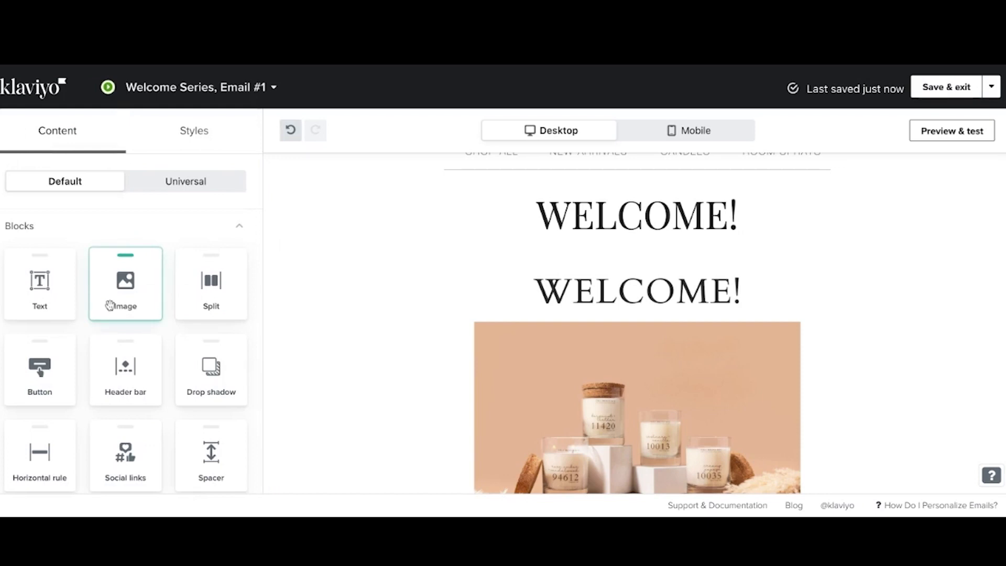
Step: Insert an image block directly below the WELCOME! text and browse the first two pages of the image library
drag(109, 305, 514, 269)
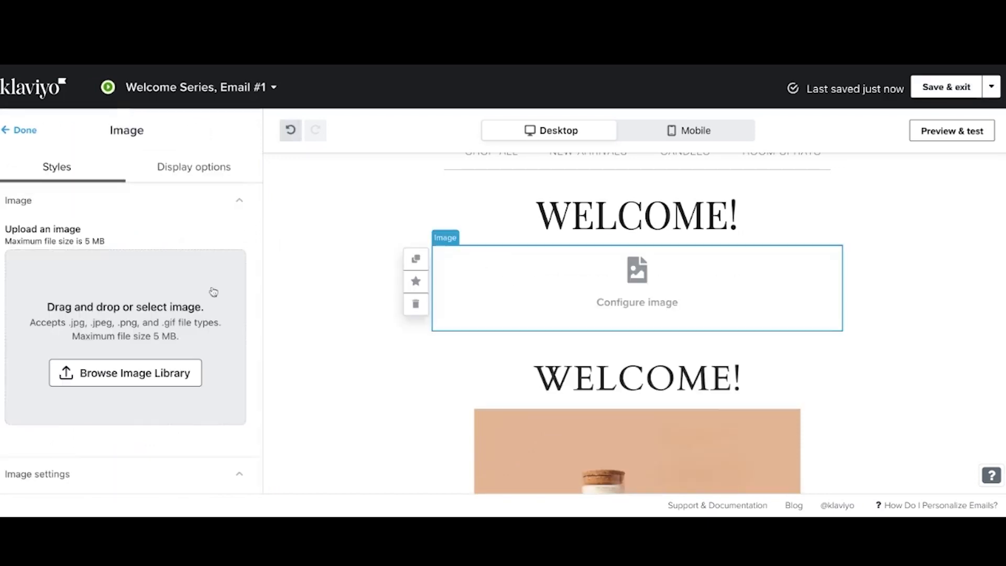
click(152, 373)
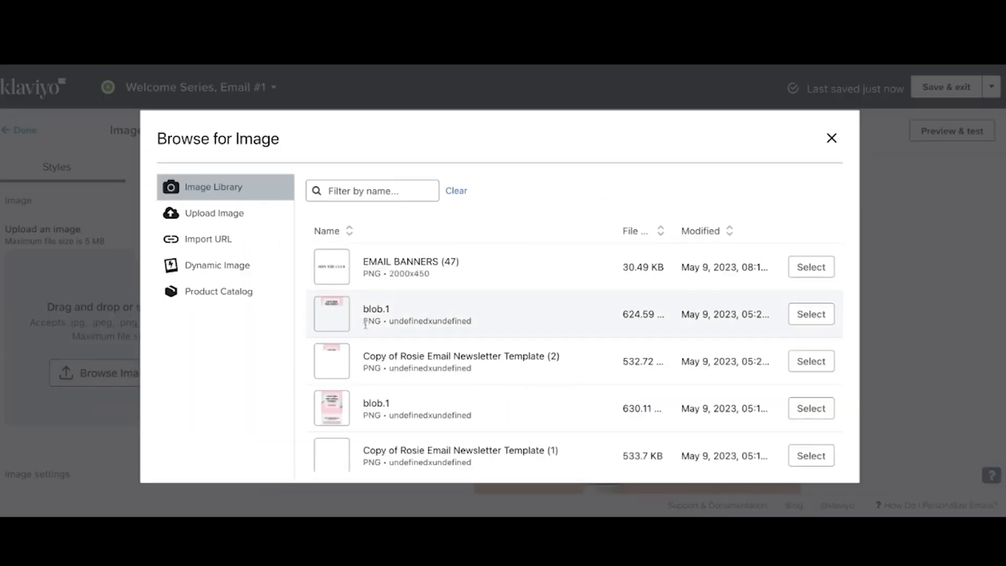
scroll(366, 324, down, 4)
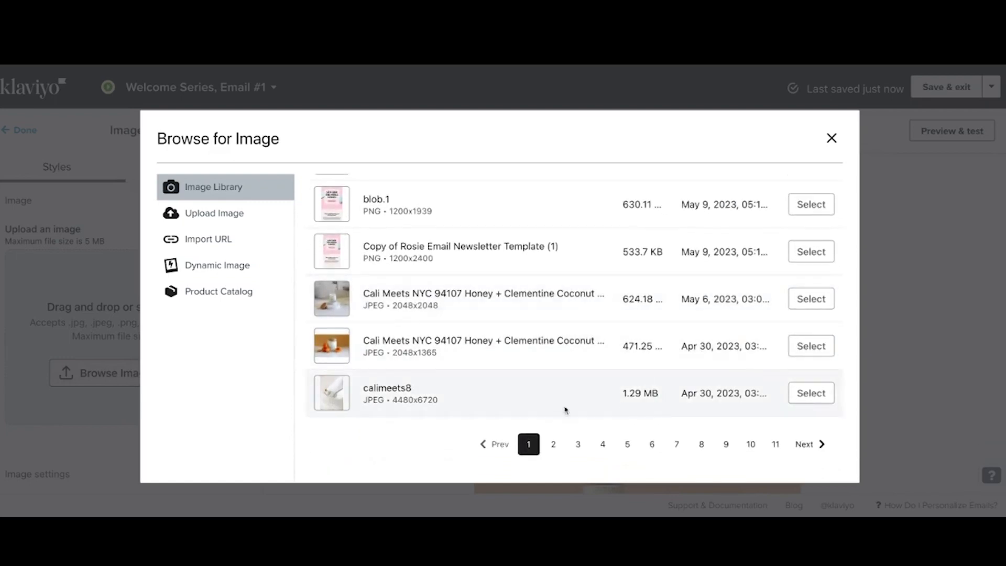
click(553, 445)
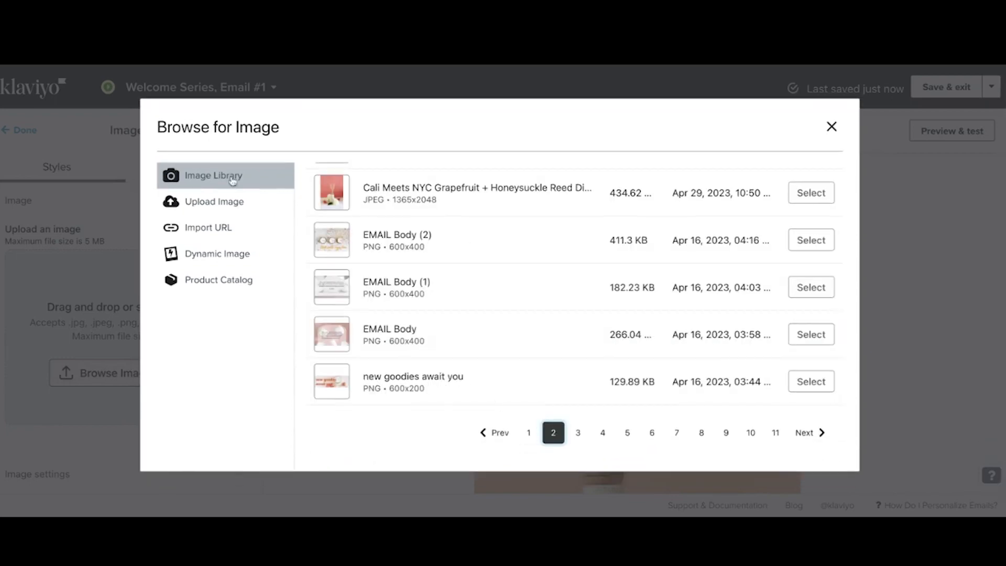
Step: Upload the Cali Meets NYC Coconut Soy Candle Tins Collection photo and place it in the new image block
click(221, 203)
click(600, 319)
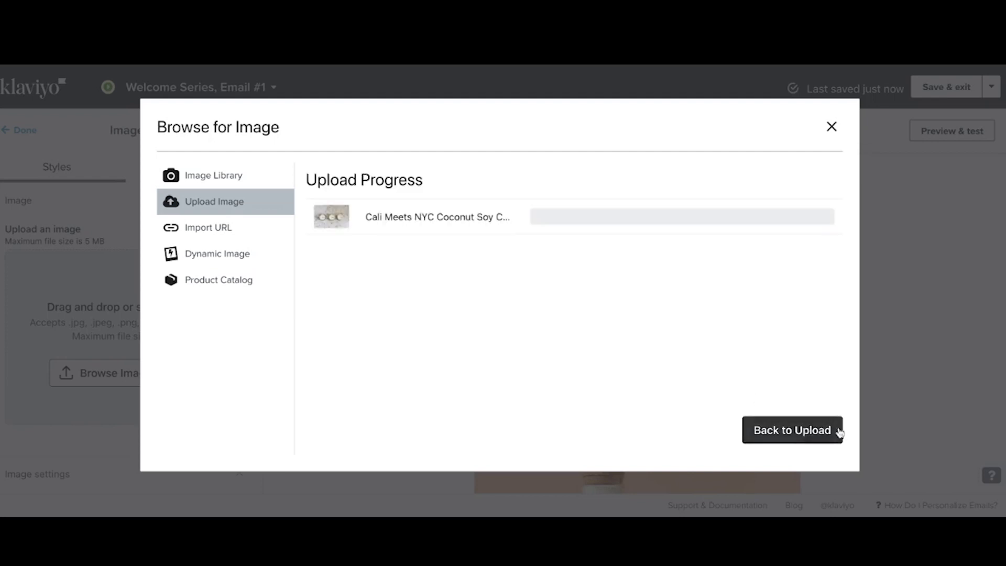
click(835, 429)
click(587, 330)
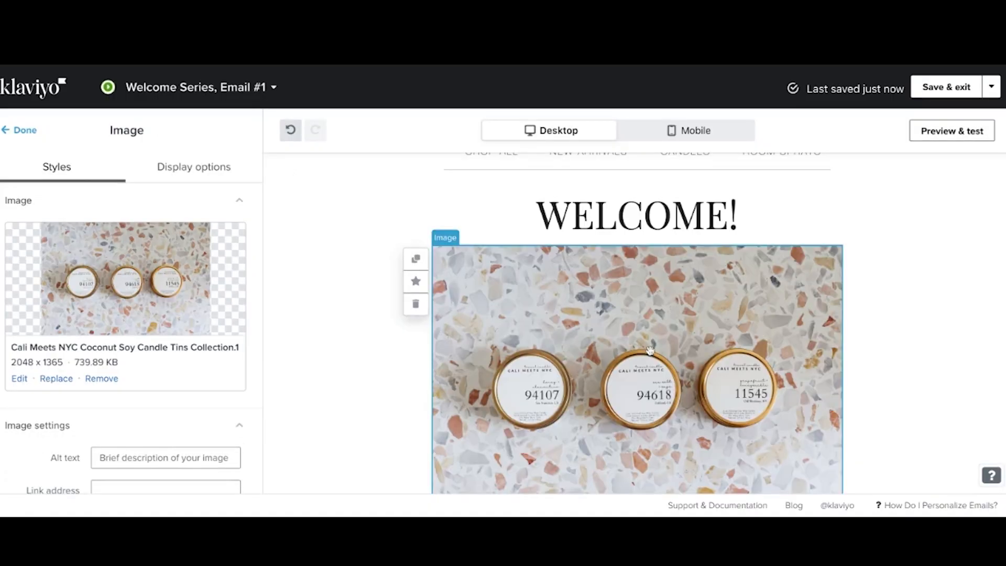
Step: Set the left and right block padding of the candle tins image to 30 px
scroll(650, 350, down, 6)
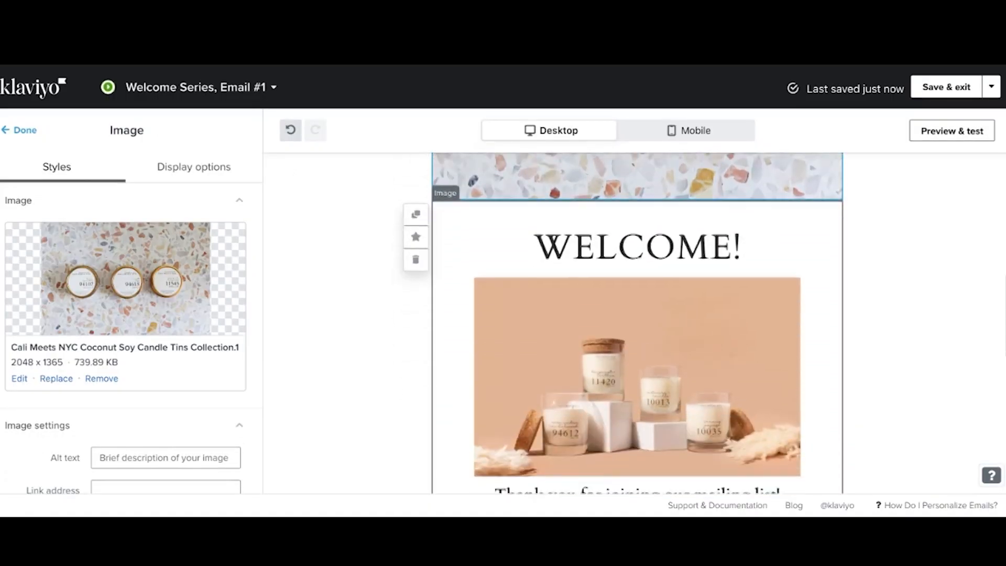
scroll(572, 223, up, 5)
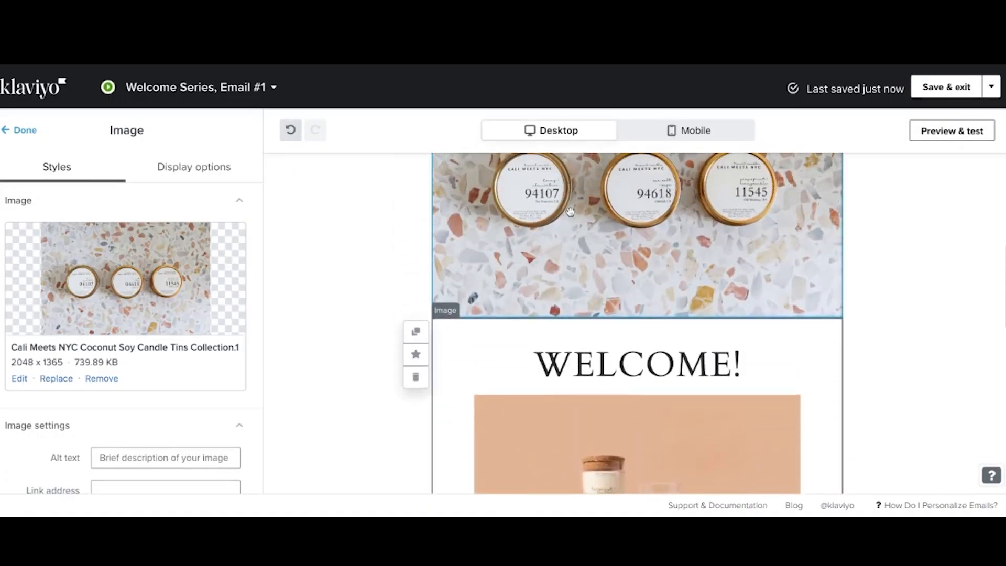
scroll(145, 314, down, 8)
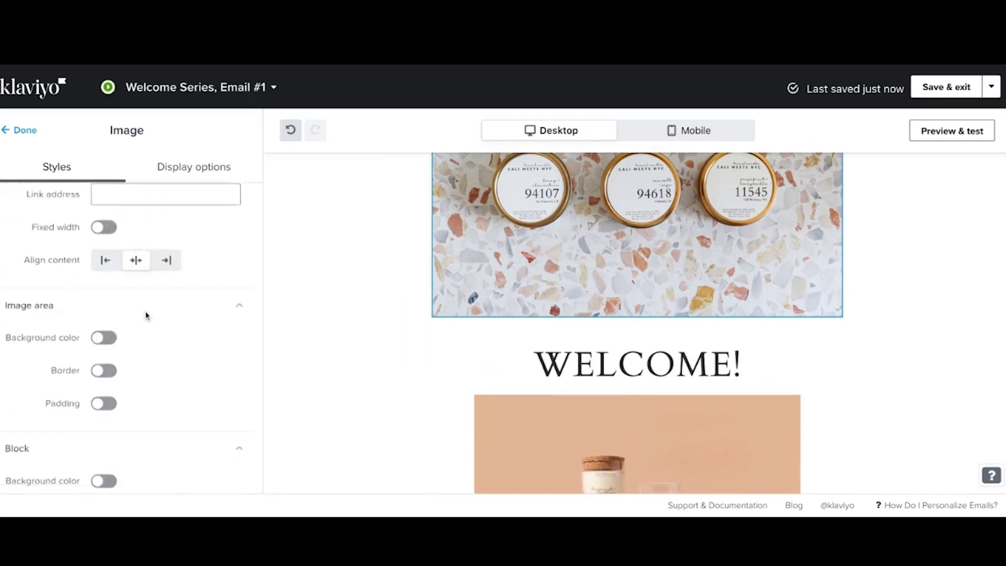
scroll(146, 315, down, 1)
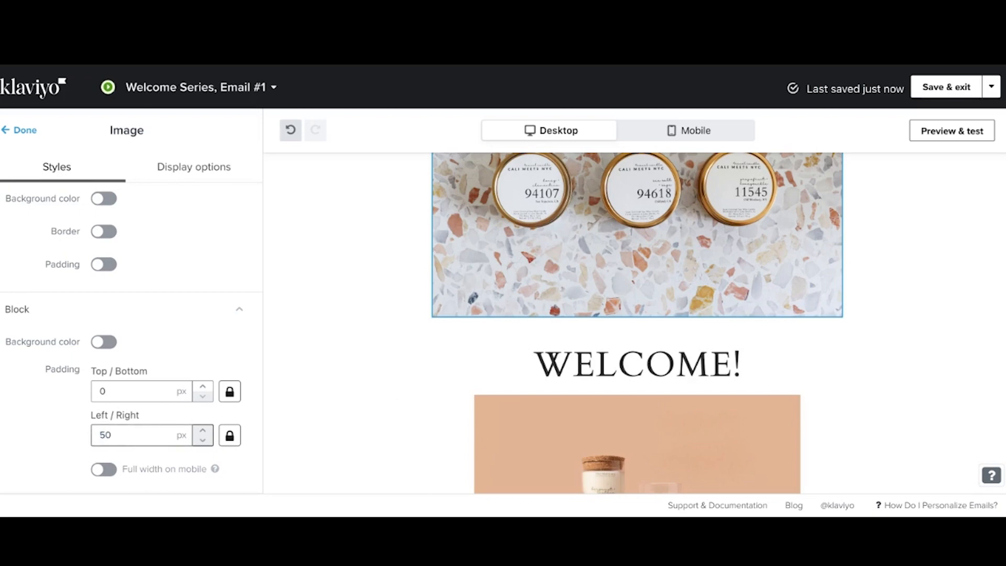
scroll(169, 410, up, 4)
scroll(168, 410, down, 4)
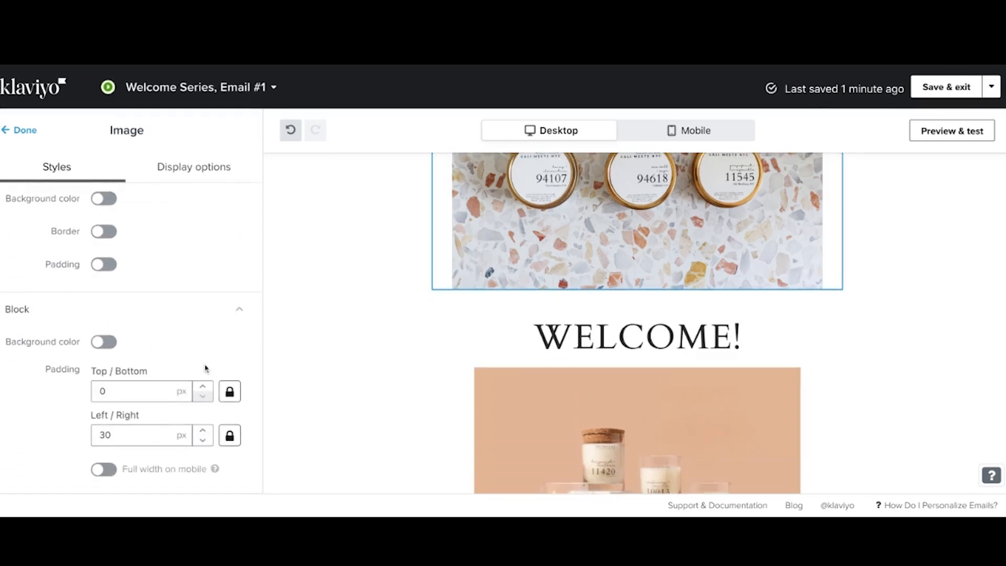
Step: Set the top and bottom block padding of the candle tins image to 20 px
scroll(399, 352, up, 5)
scroll(400, 351, down, 6)
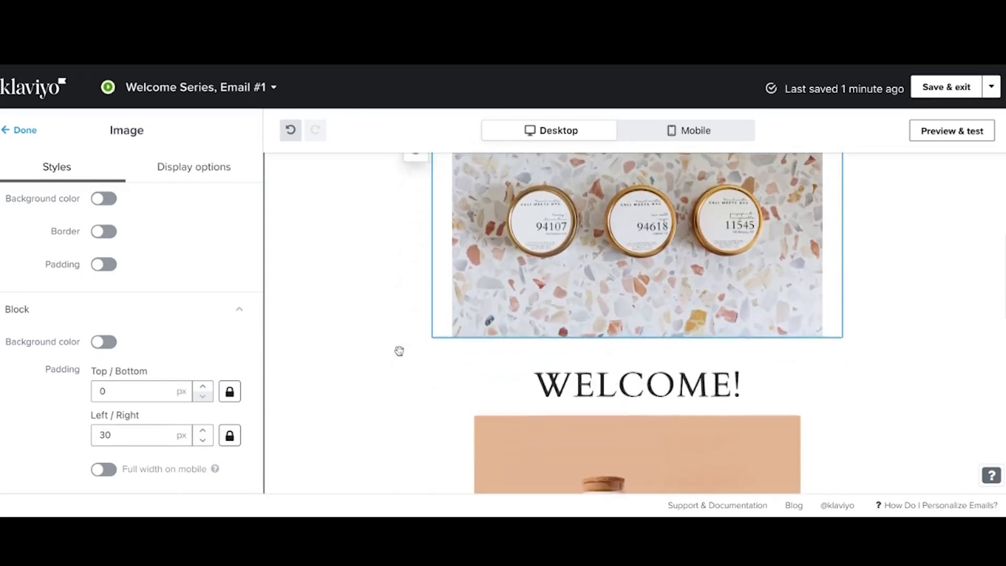
scroll(386, 355, up, 3)
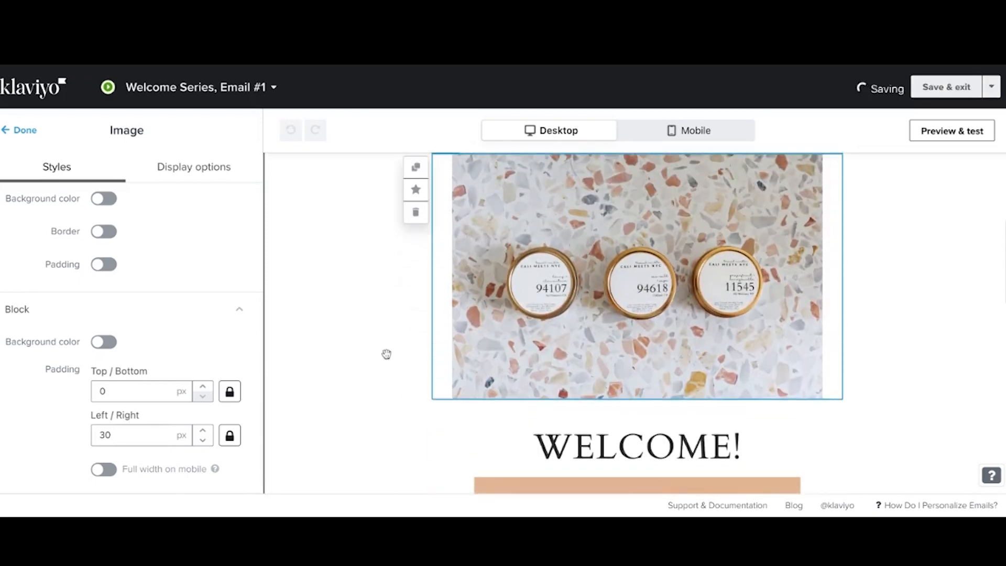
click(386, 354)
scroll(386, 355, up, 3)
scroll(386, 353, down, 3)
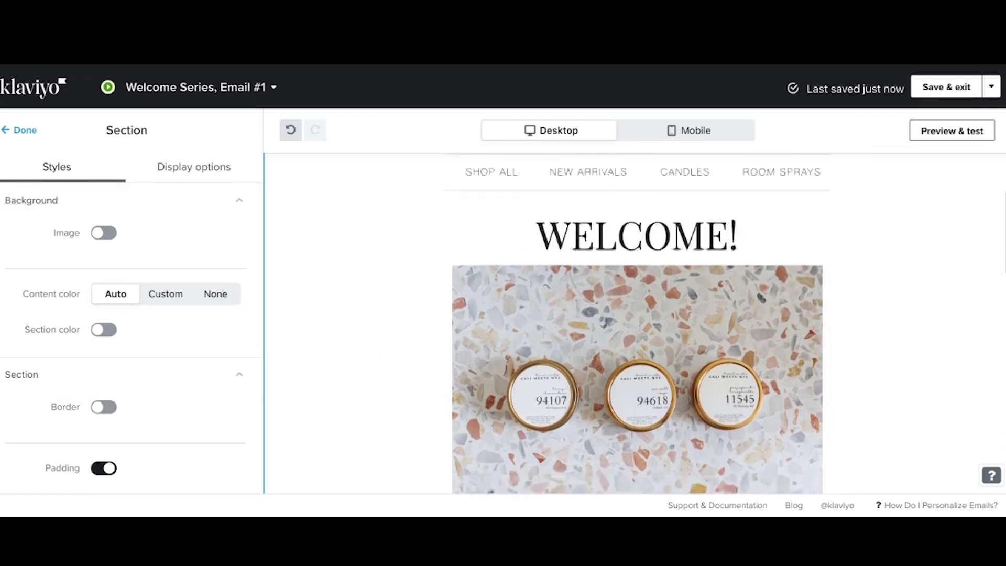
scroll(399, 353, up, 4)
scroll(399, 353, up, 1)
click(511, 419)
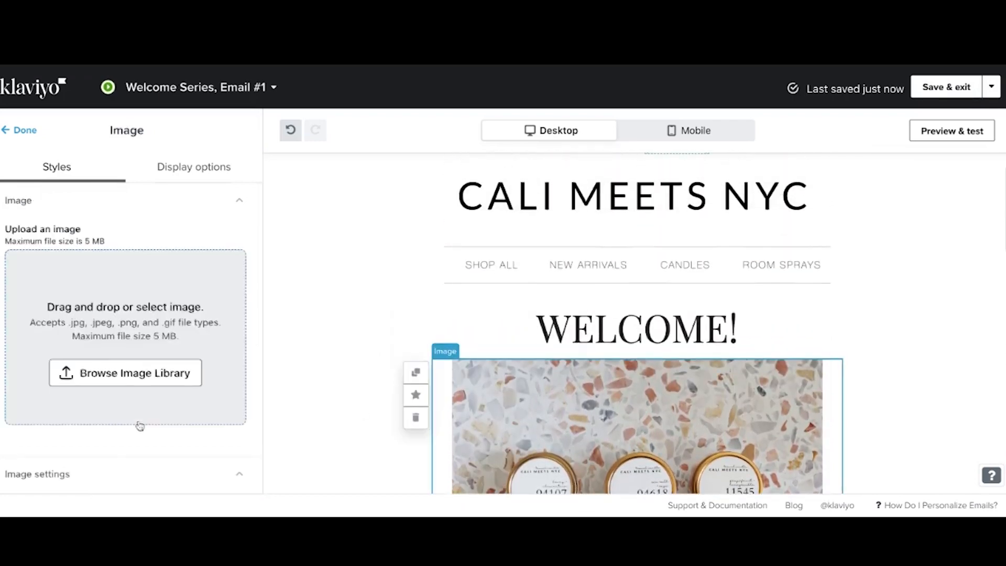
scroll(141, 424, down, 3)
scroll(142, 423, down, 5)
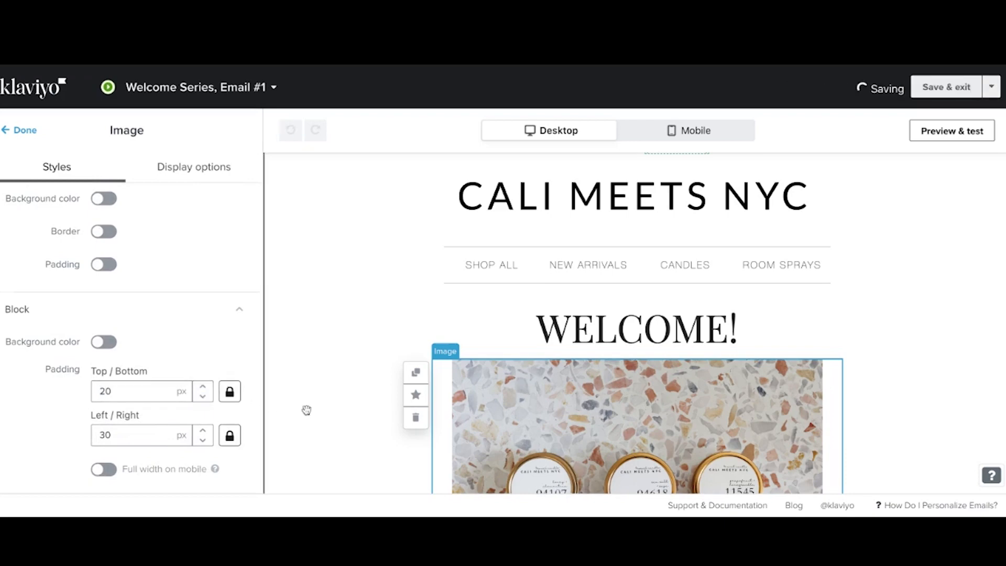
Step: Finish editing the section and insert a new text block directly below the candle tins image
click(290, 408)
scroll(291, 409, down, 2)
scroll(290, 409, up, 5)
scroll(290, 409, down, 5)
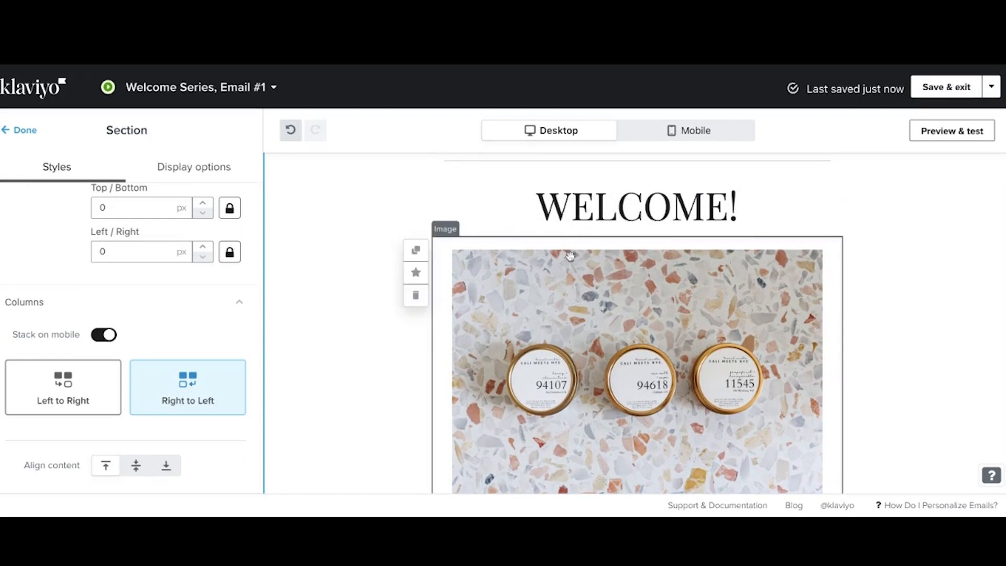
scroll(570, 255, down, 5)
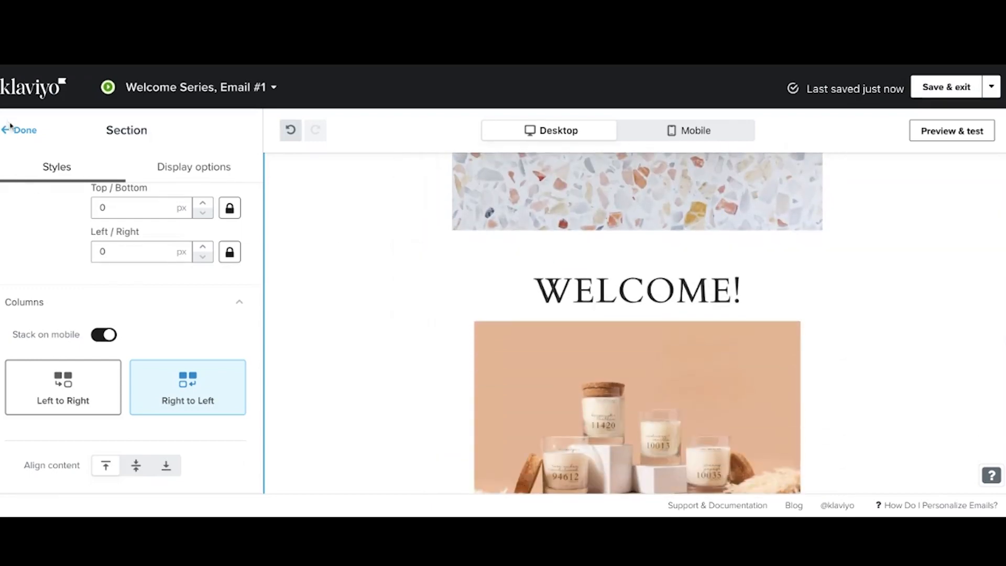
click(20, 132)
scroll(208, 283, up, 5)
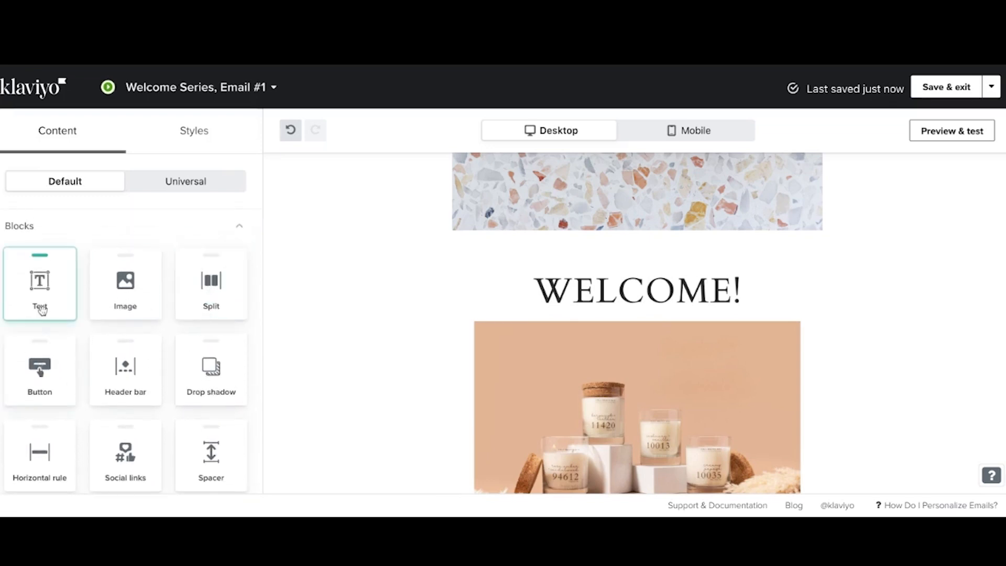
drag(33, 308, 33, 308)
drag(521, 287, 521, 288)
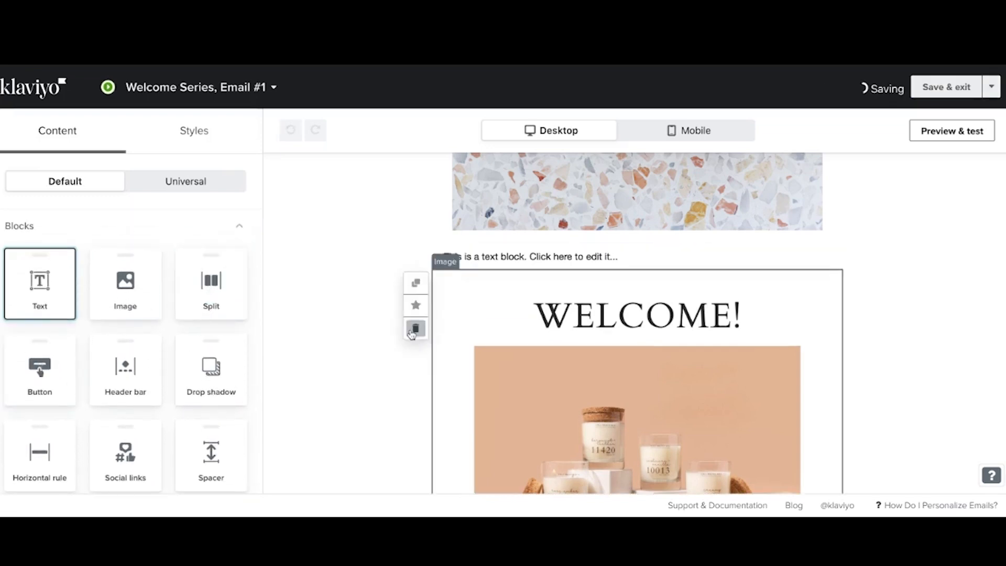
Step: Replace the new block's placeholder text with "Thank you for joining our mailing list!"
scroll(411, 334, down, 5)
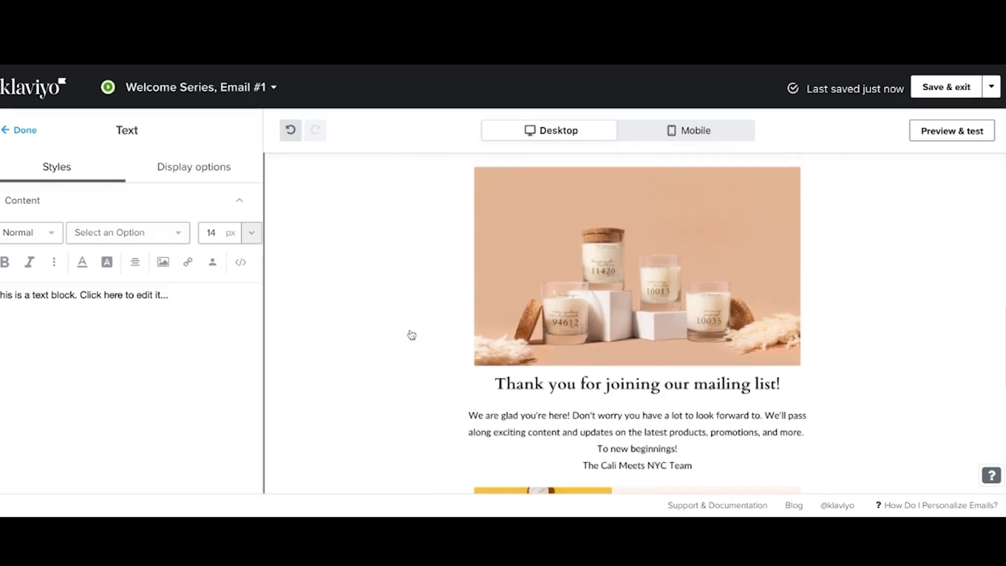
scroll(411, 335, up, 3)
scroll(382, 333, up, 2)
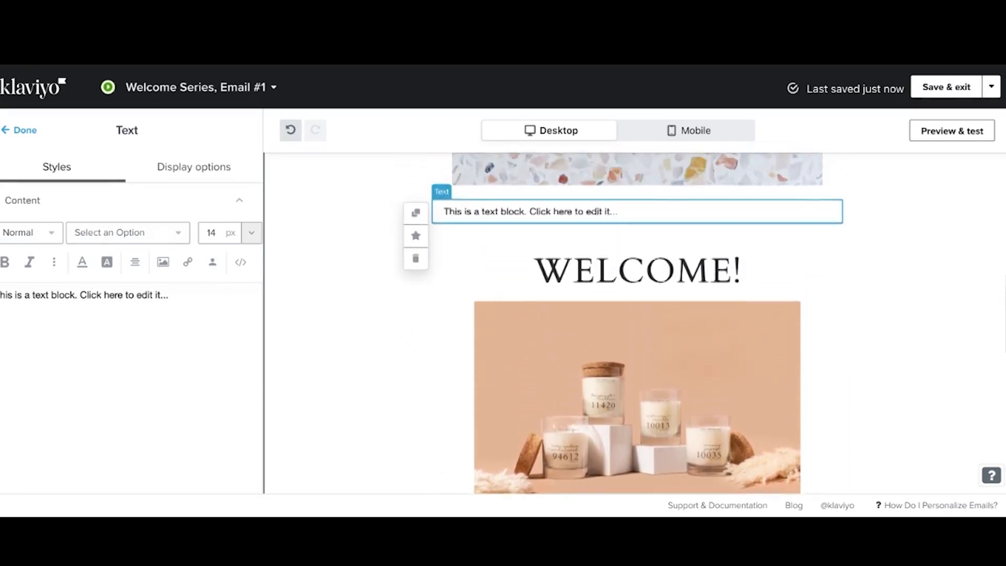
triple_click(178, 295)
text(Thank you for joining our mailing list!)
Step: Format the mailing list thank-you line in Playfair Display Normal 400 at 22 px
triple_click(157, 295)
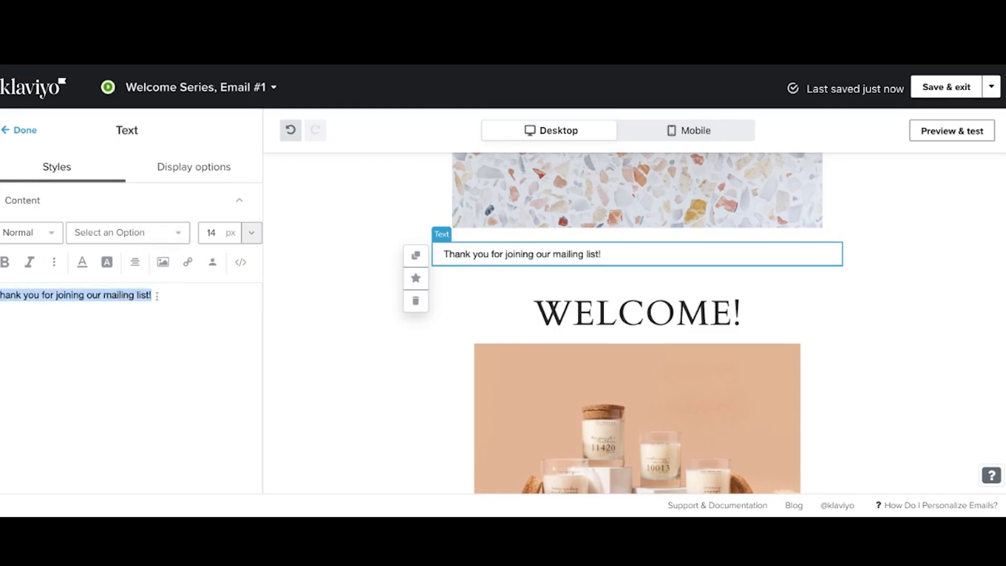
click(102, 235)
scroll(139, 409, down, 5)
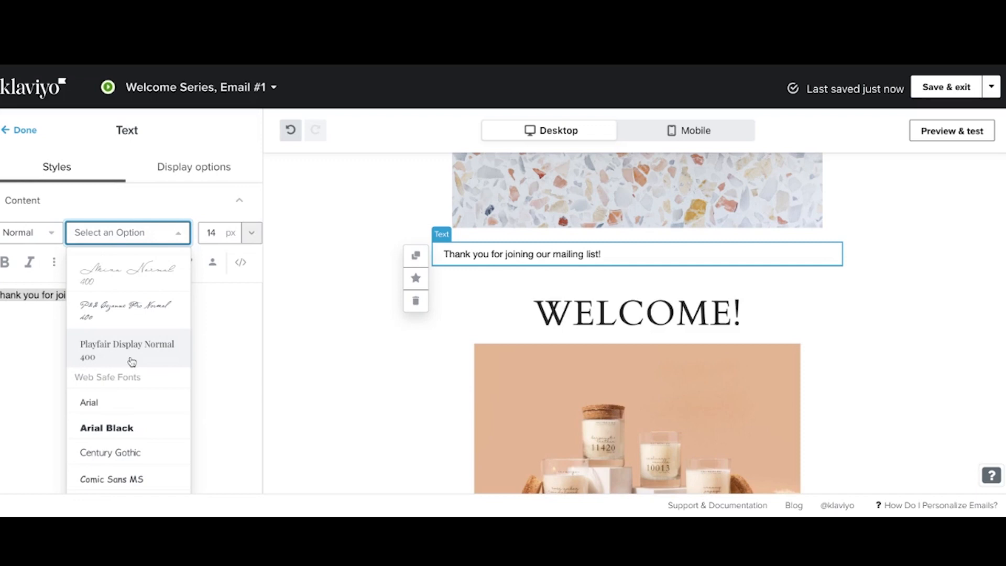
click(135, 359)
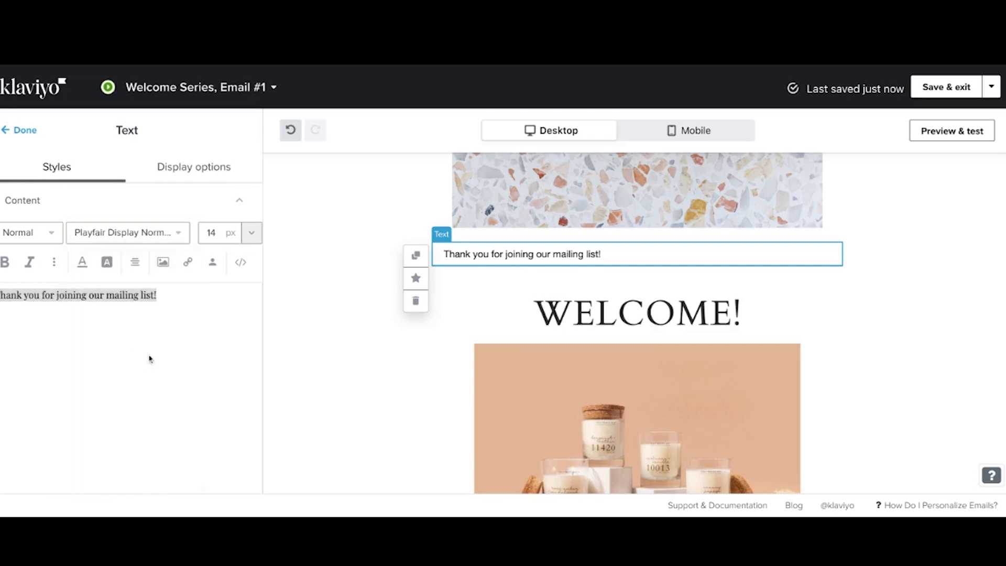
click(252, 239)
scroll(218, 394, down, 5)
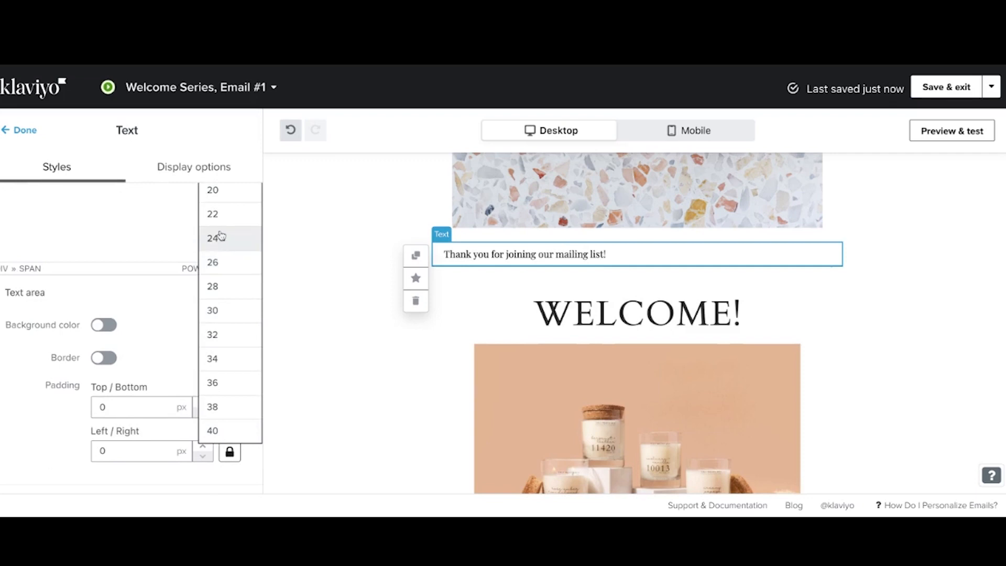
scroll(219, 235, up, 2)
click(227, 292)
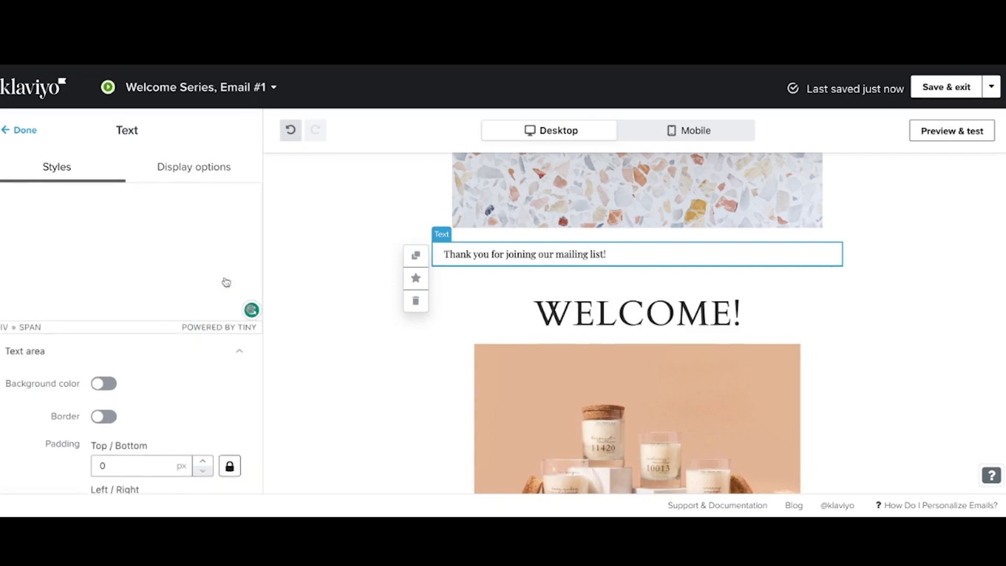
scroll(226, 282, up, 3)
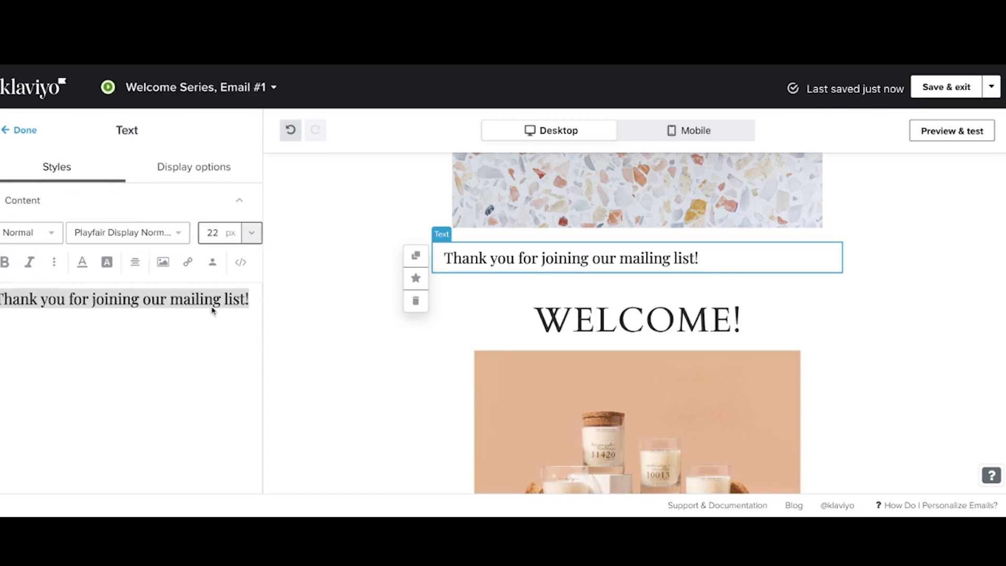
Step: Centre the mailing list thank-you line and finish editing its text block
click(135, 262)
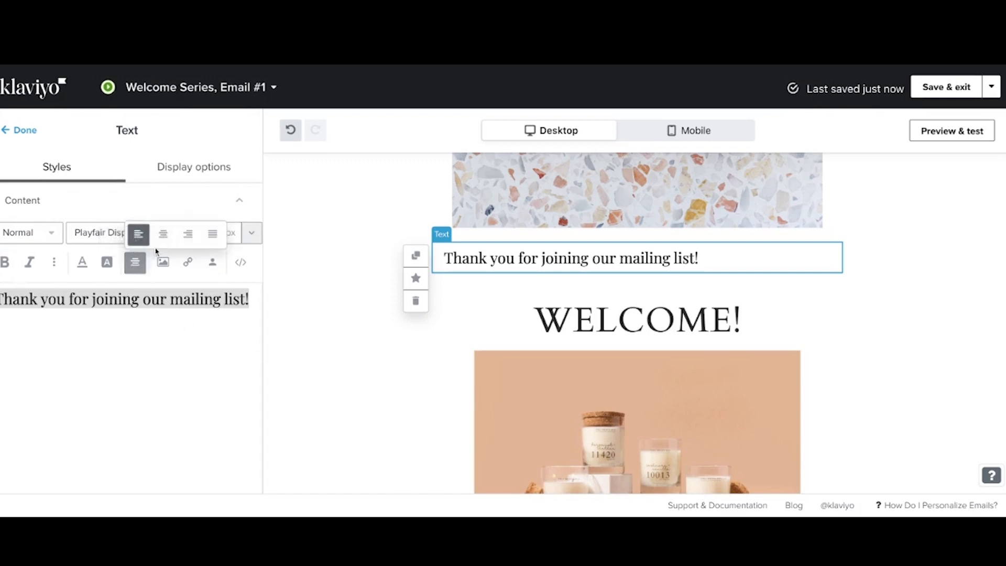
click(163, 234)
click(373, 317)
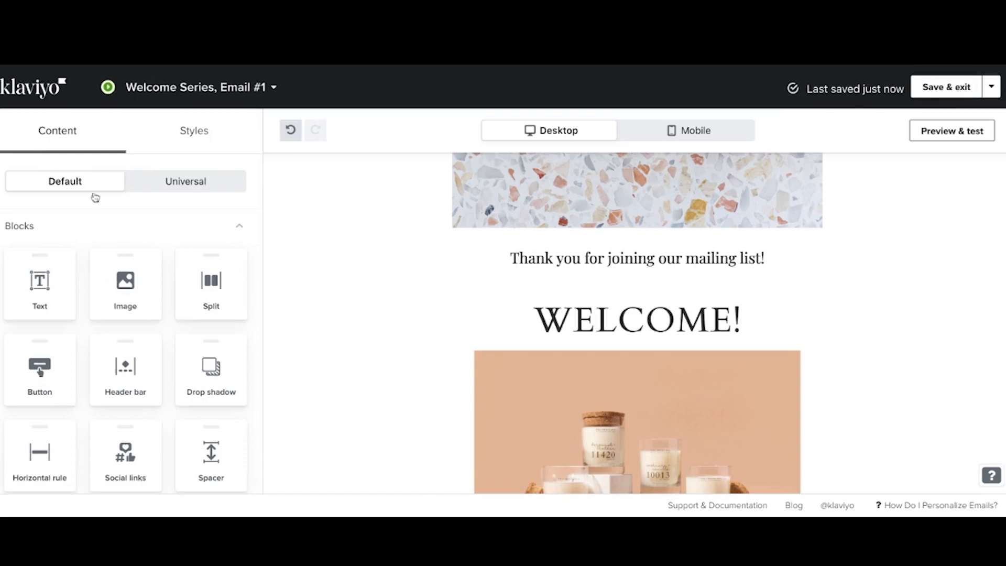
Step: Add a text block below the thank-you line containing the "We are glad you're here!" paragraph, ending with "promotions, and more!"
drag(40, 308, 40, 309)
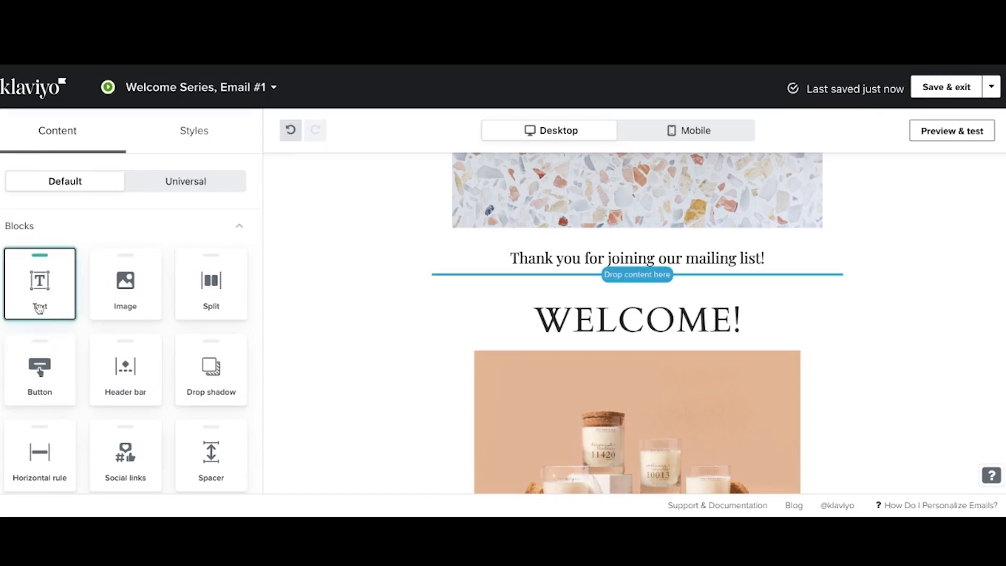
drag(526, 295, 525, 295)
scroll(543, 374, down, 5)
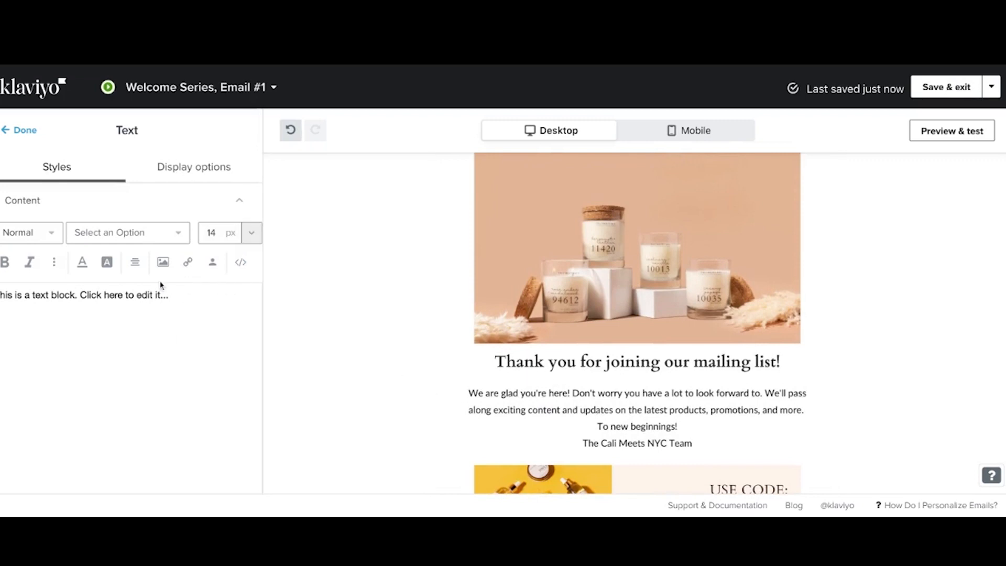
key(ctrl+a)
text(We are glad you're )
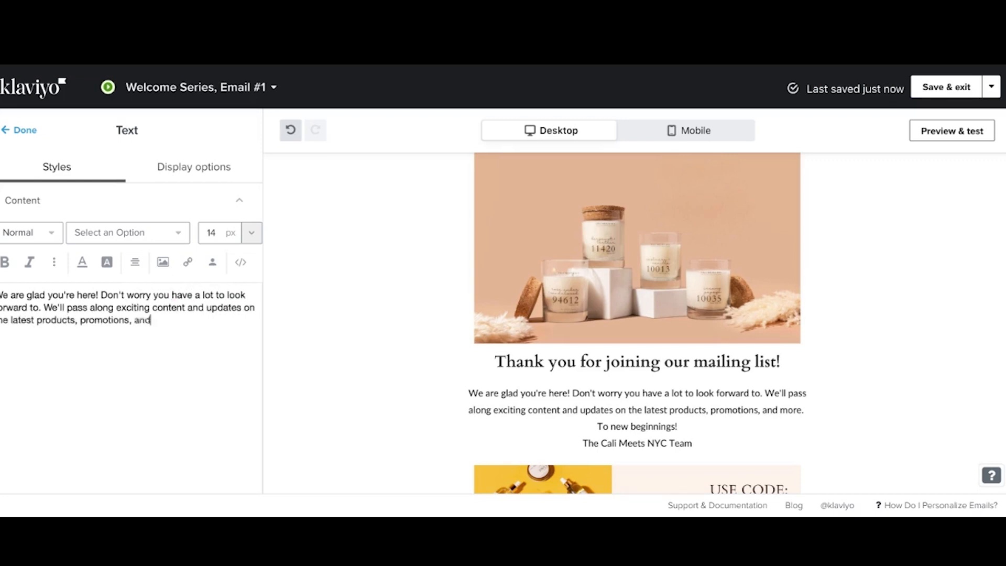
text( more. To ne)
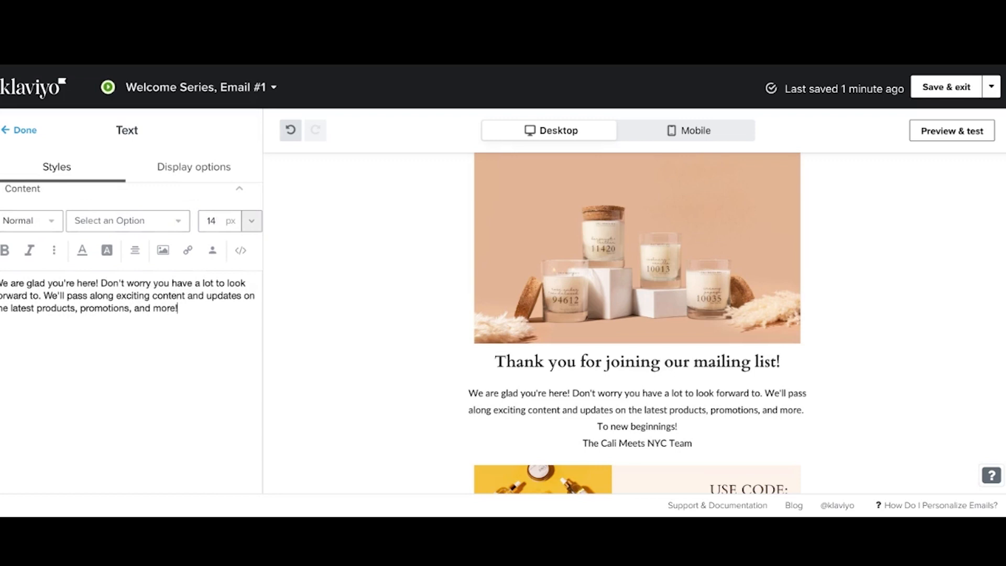
click(21, 131)
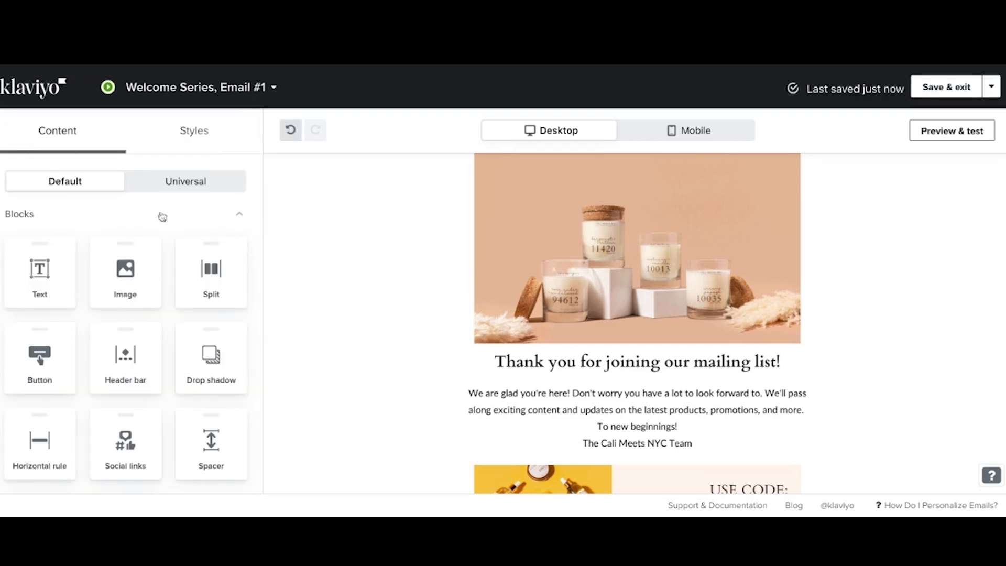
Step: Insert an image block directly below the "We are glad you're here!" paragraph
scroll(411, 332, up, 3)
scroll(412, 332, up, 2)
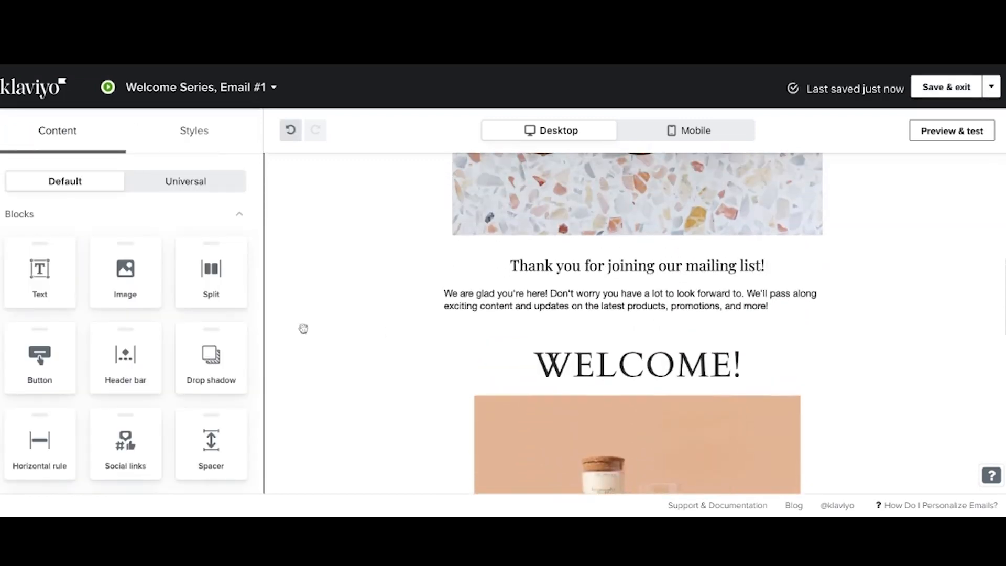
scroll(269, 326, down, 1)
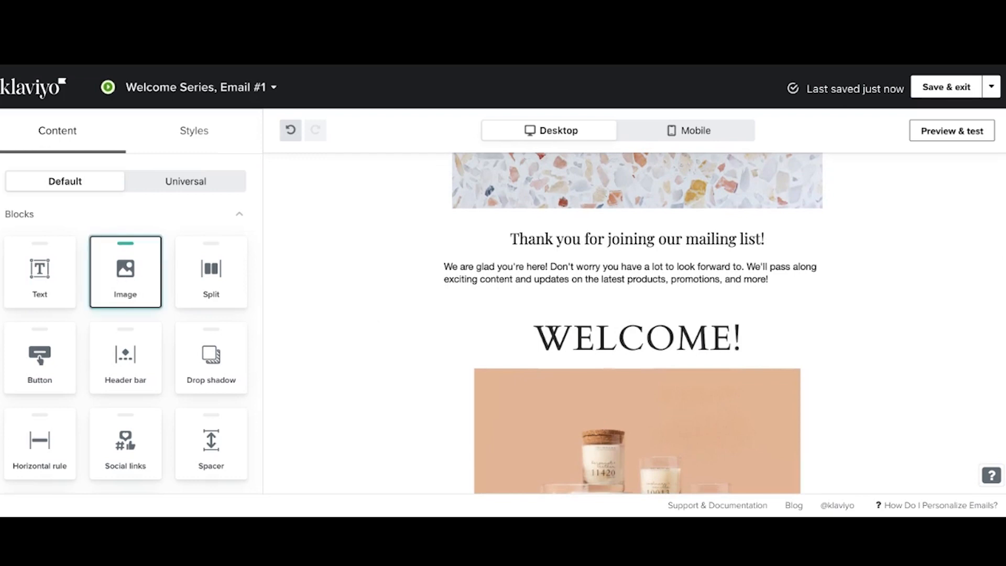
drag(110, 273, 569, 321)
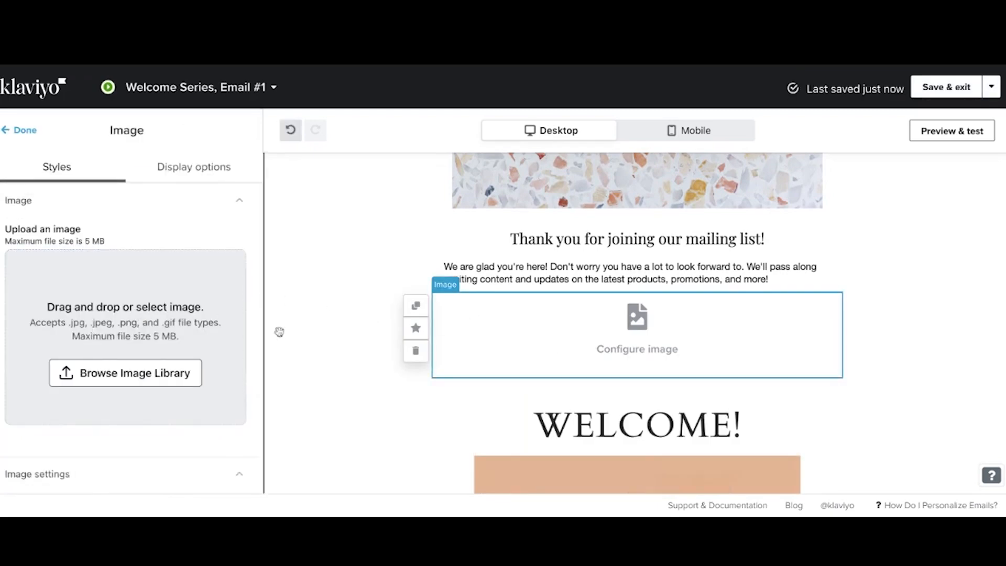
Step: Place the signature image EMAIL BANNERS (46) from page 3 of the image library in the new image block
click(131, 379)
scroll(507, 314, down, 3)
scroll(510, 316, down, 1)
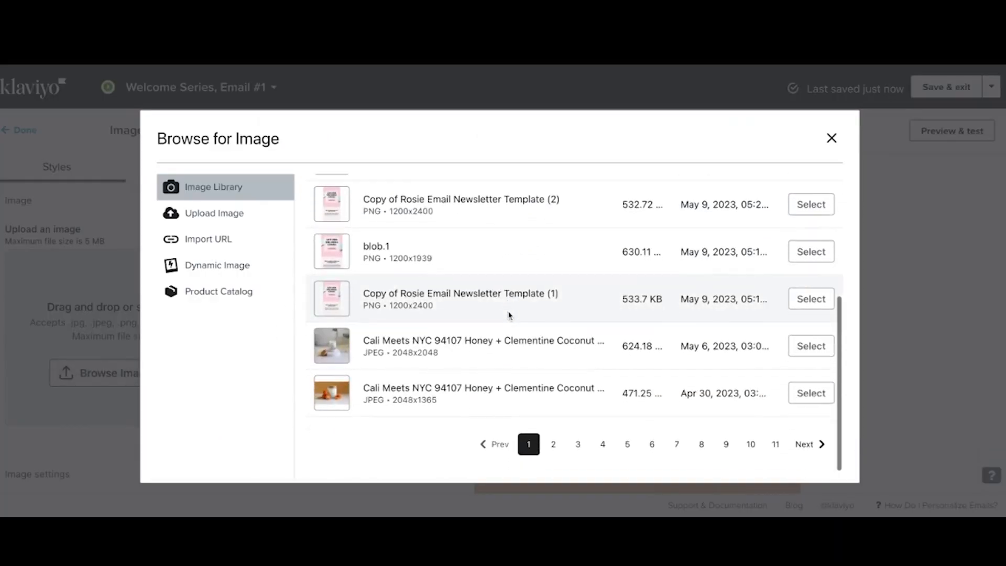
click(554, 445)
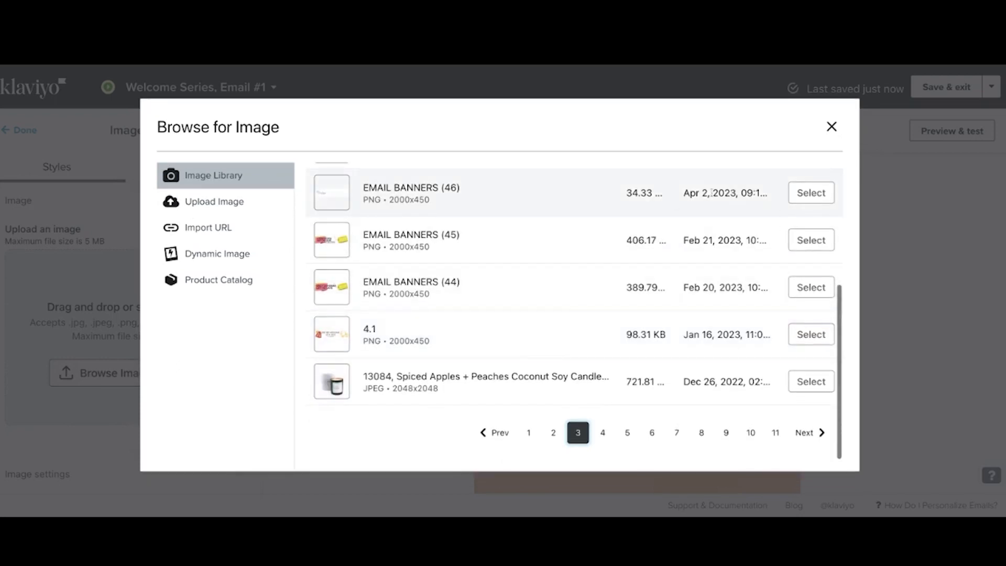
click(760, 202)
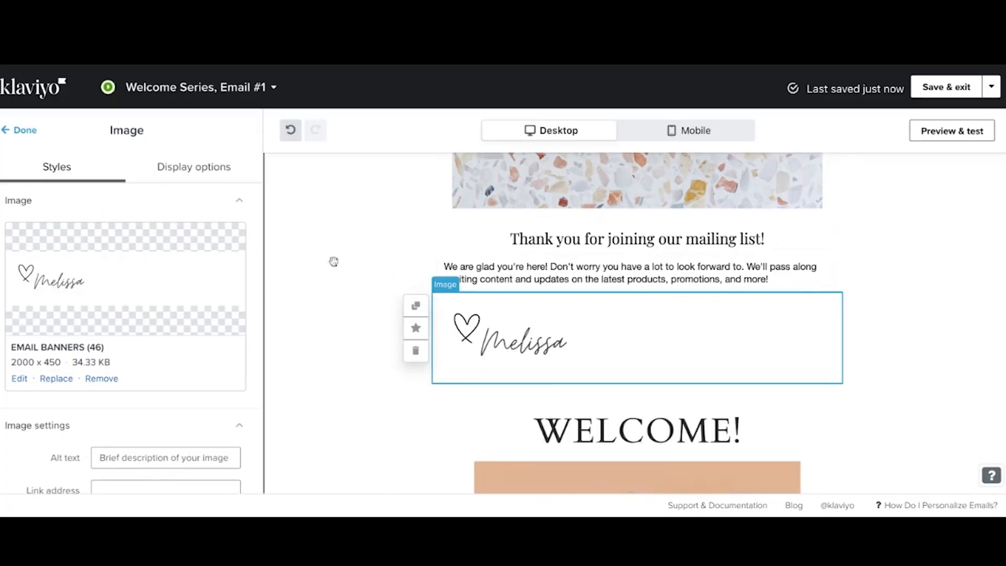
click(373, 256)
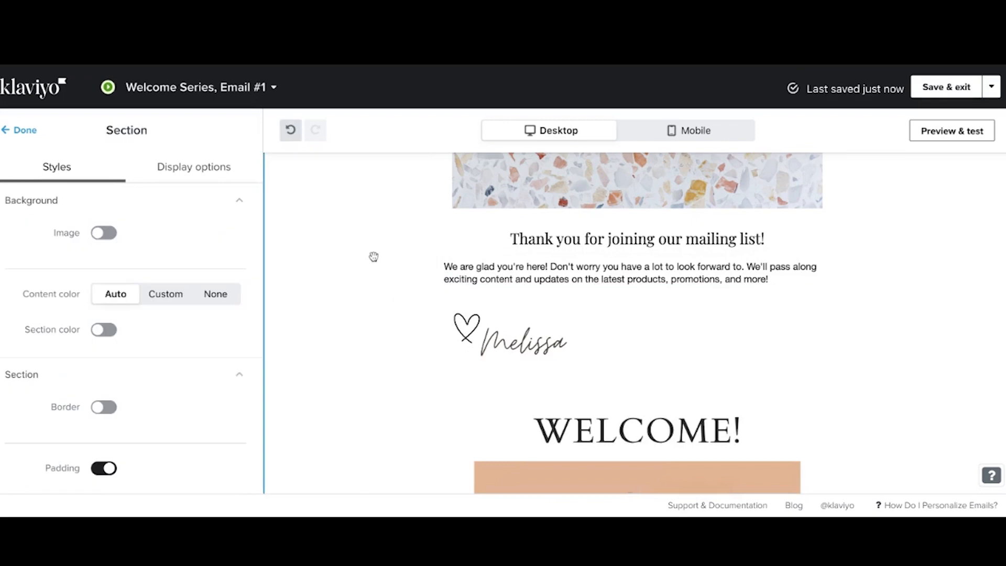
Step: Set the "We are glad you're here!" paragraph to League Spartan Normal 400 at 20 px
scroll(373, 256, down, 5)
scroll(457, 259, down, 2)
scroll(459, 260, up, 3)
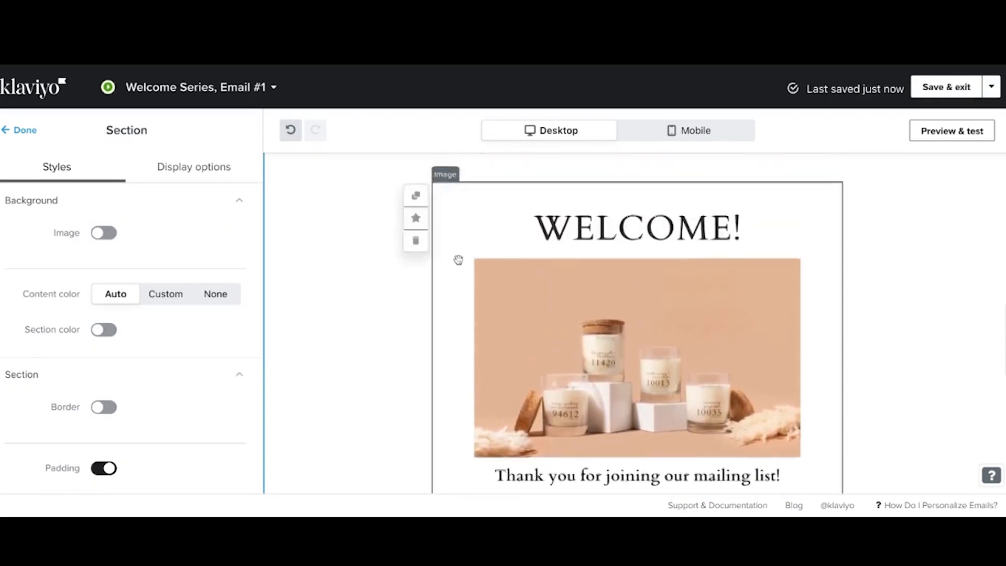
scroll(458, 260, up, 5)
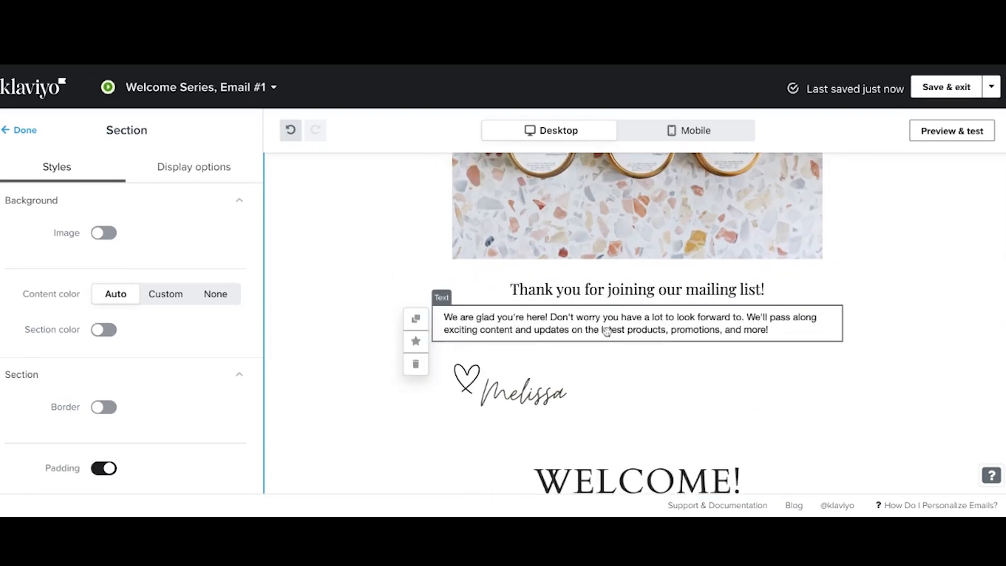
click(606, 331)
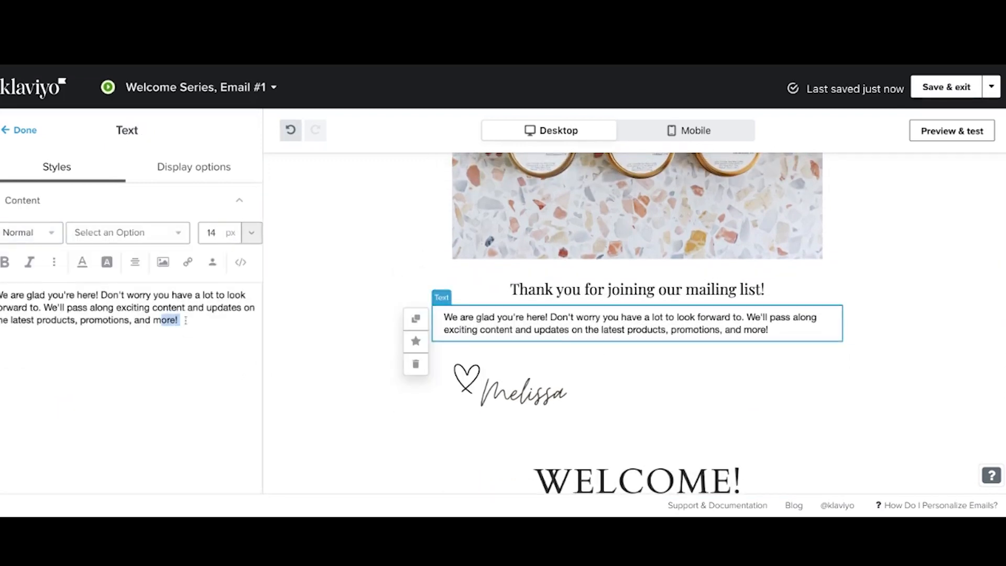
key(ctrl+a)
click(167, 240)
scroll(150, 386, down, 1)
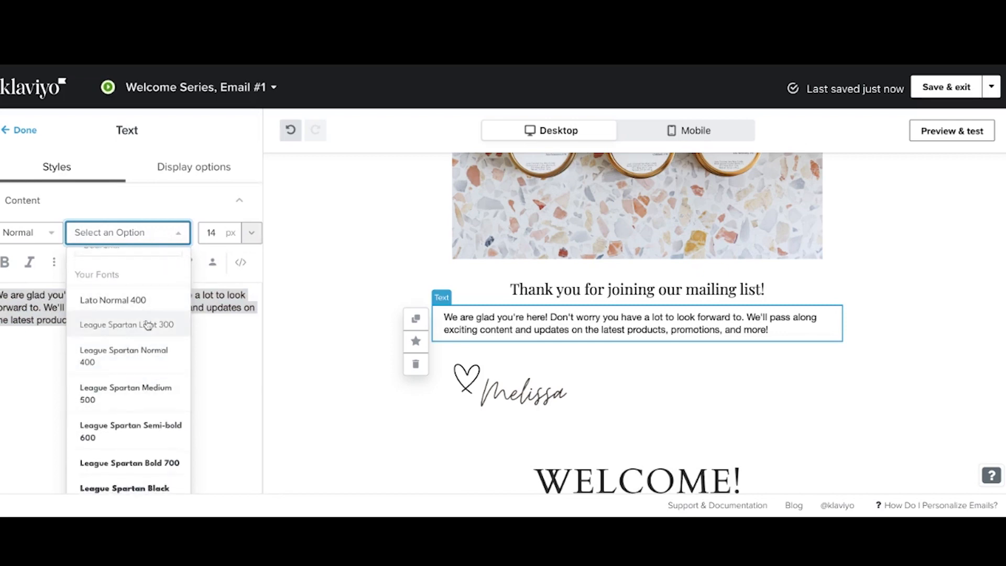
click(148, 356)
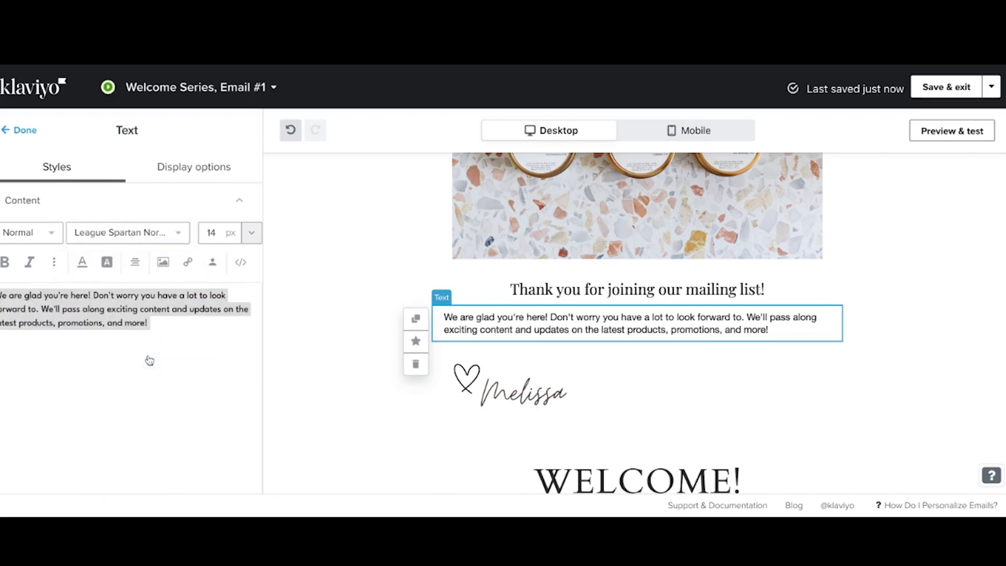
click(252, 233)
scroll(225, 462, down, 2)
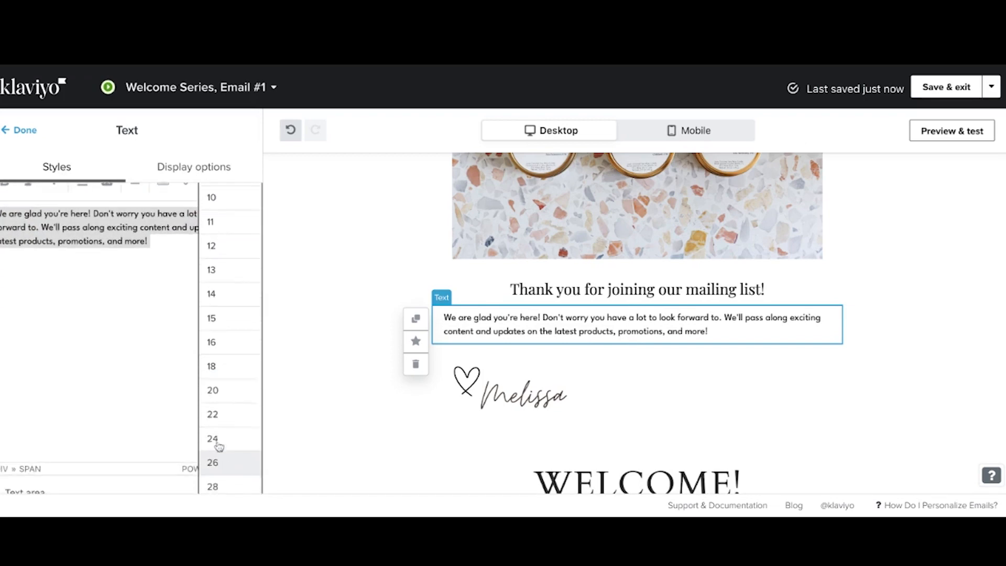
click(227, 398)
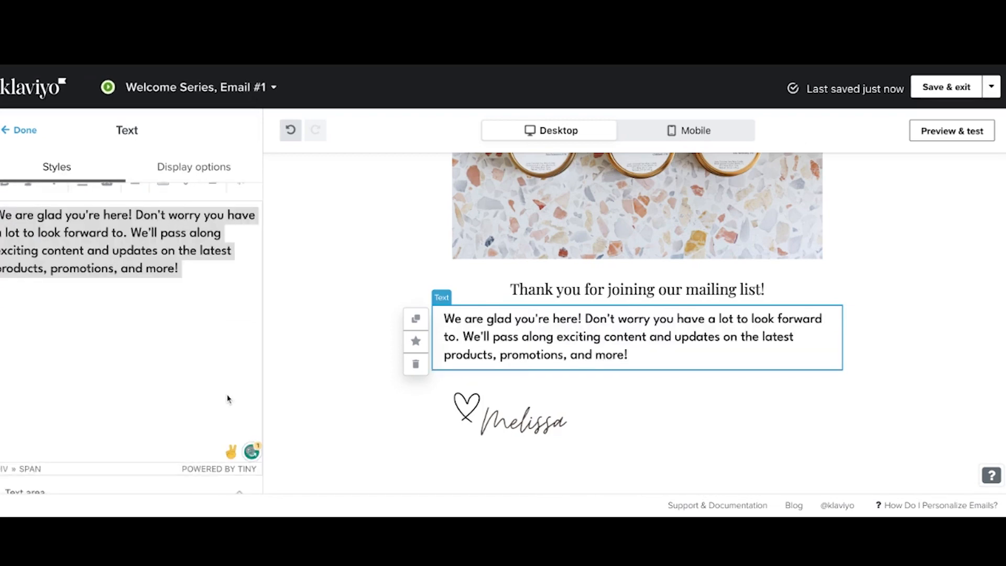
click(315, 389)
Step: Set the left/right block padding of the "We are glad you're here!" text to 30 px and finish editing it
scroll(321, 321, up, 2)
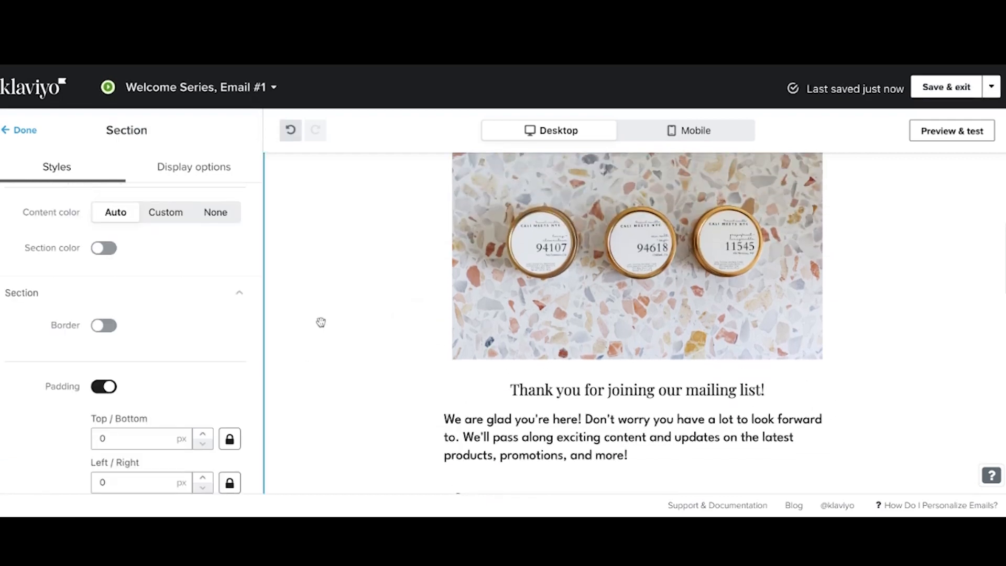
scroll(320, 322, up, 5)
scroll(321, 322, down, 7)
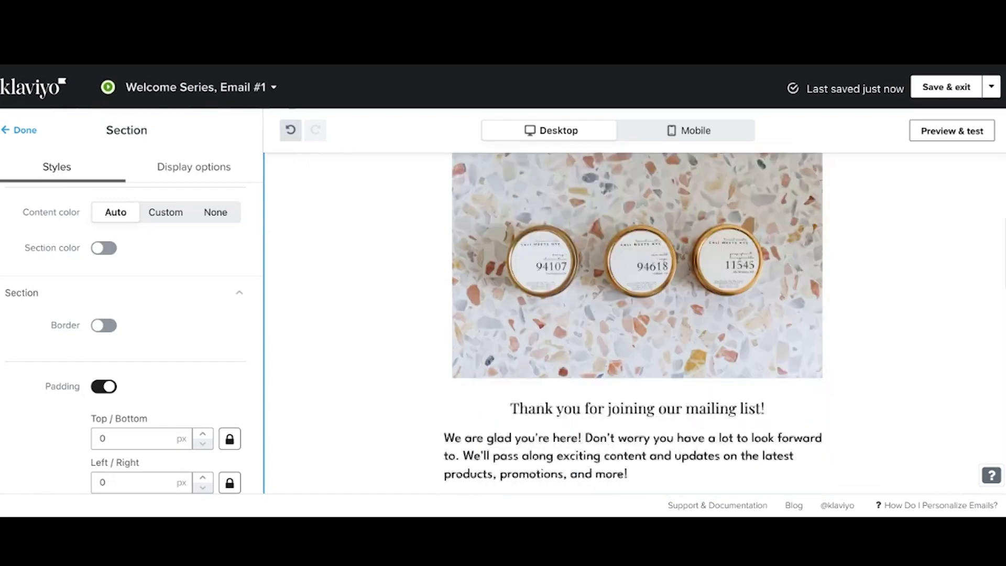
scroll(320, 322, up, 1)
scroll(321, 322, down, 2)
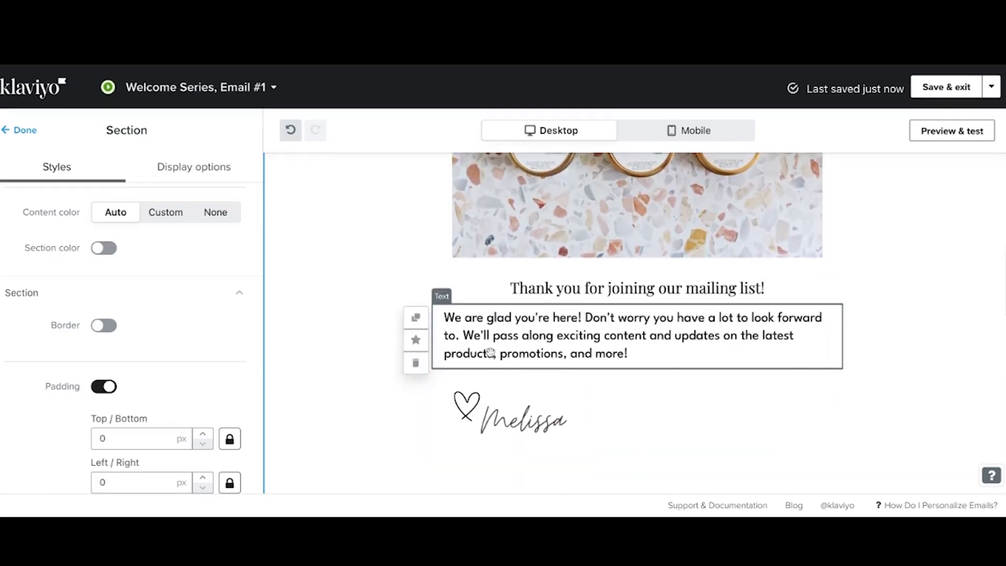
click(489, 351)
scroll(197, 352, down, 6)
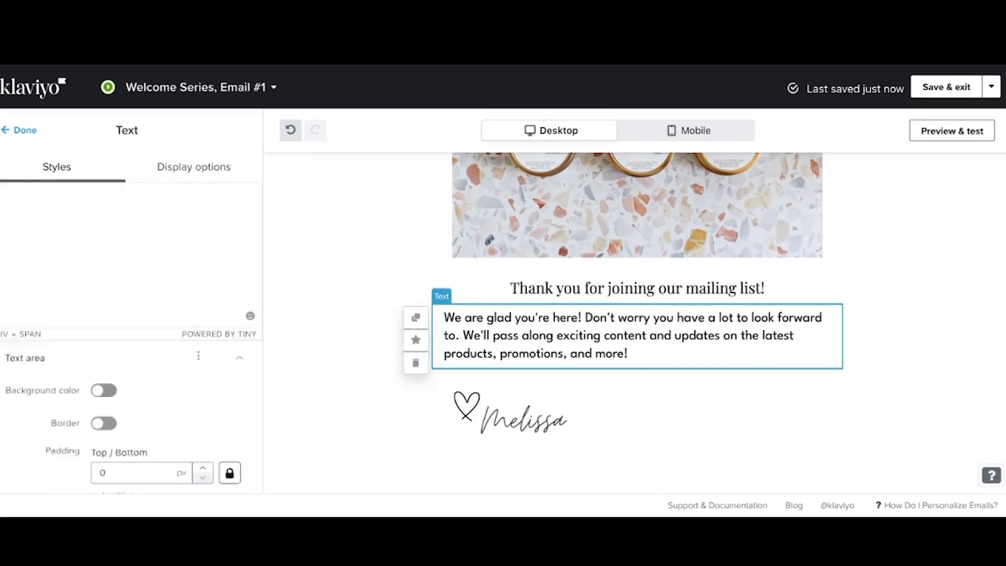
scroll(198, 355, down, 2)
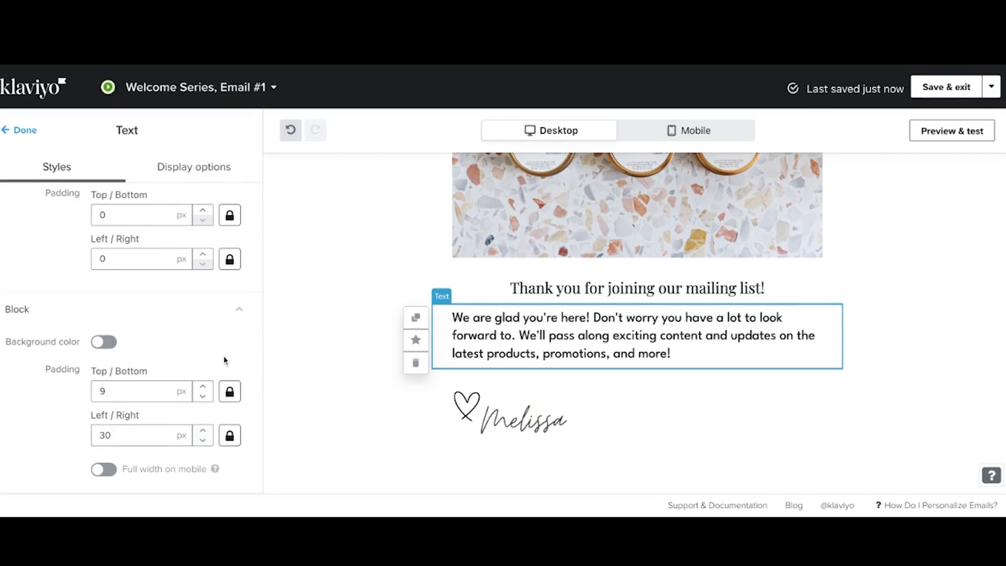
click(21, 131)
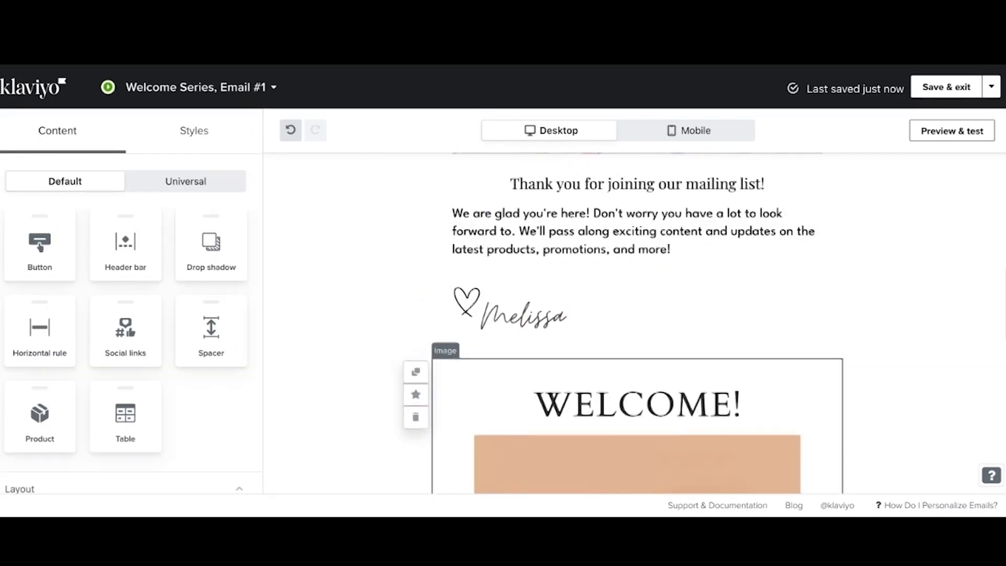
scroll(54, 372, up, 3)
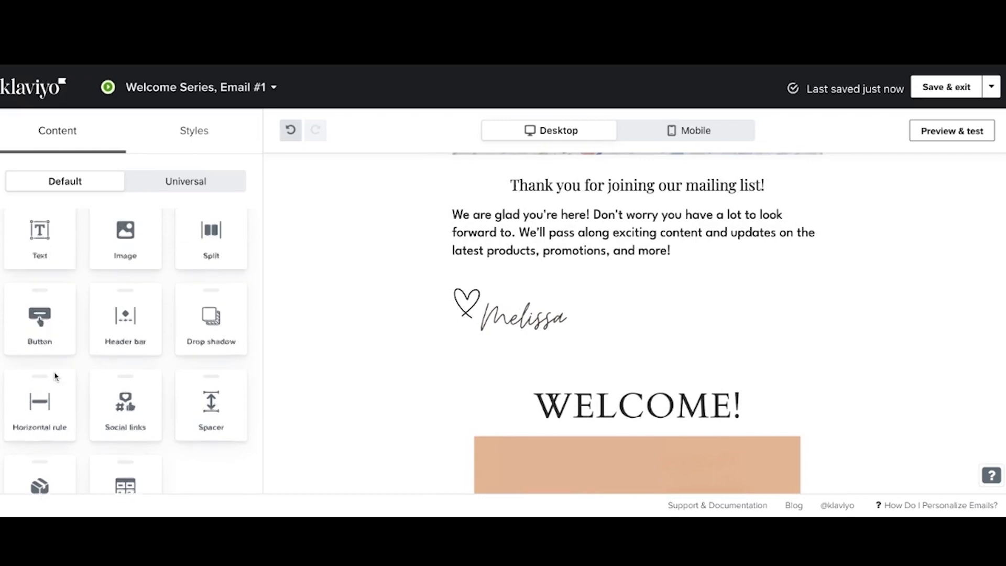
drag(55, 375, 541, 474)
scroll(541, 475, up, 3)
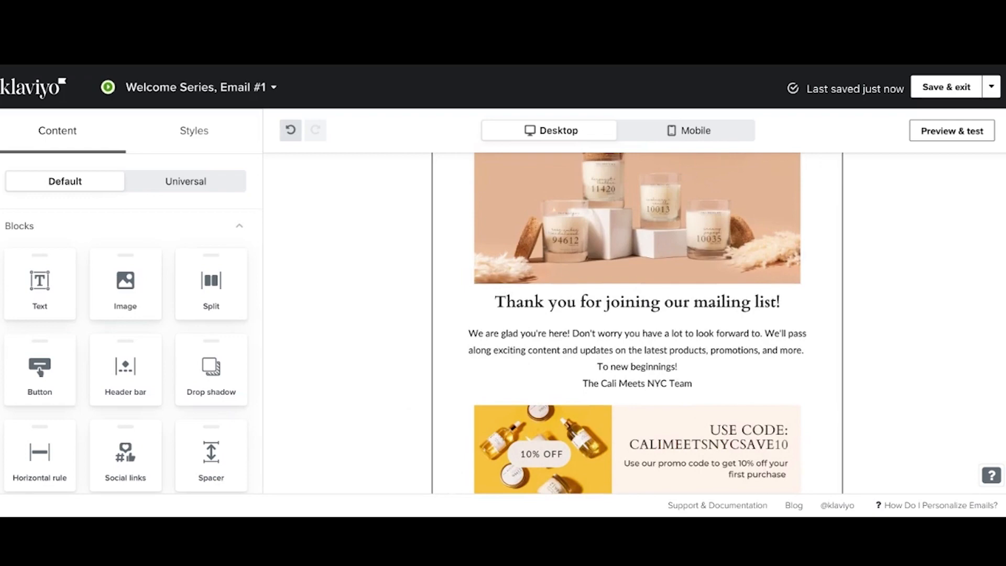
scroll(638, 323, down, 1)
scroll(637, 323, up, 1)
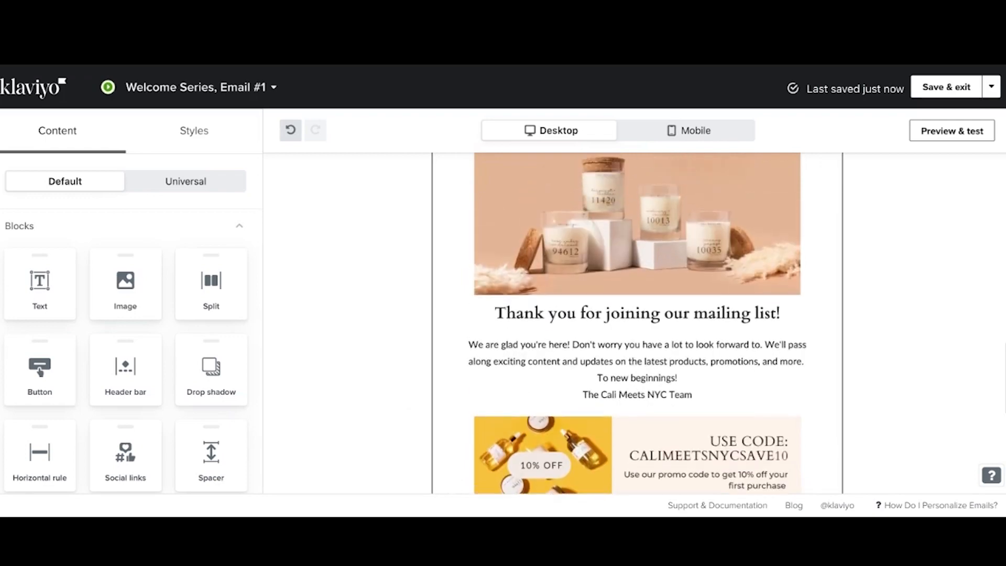
scroll(637, 323, up, 5)
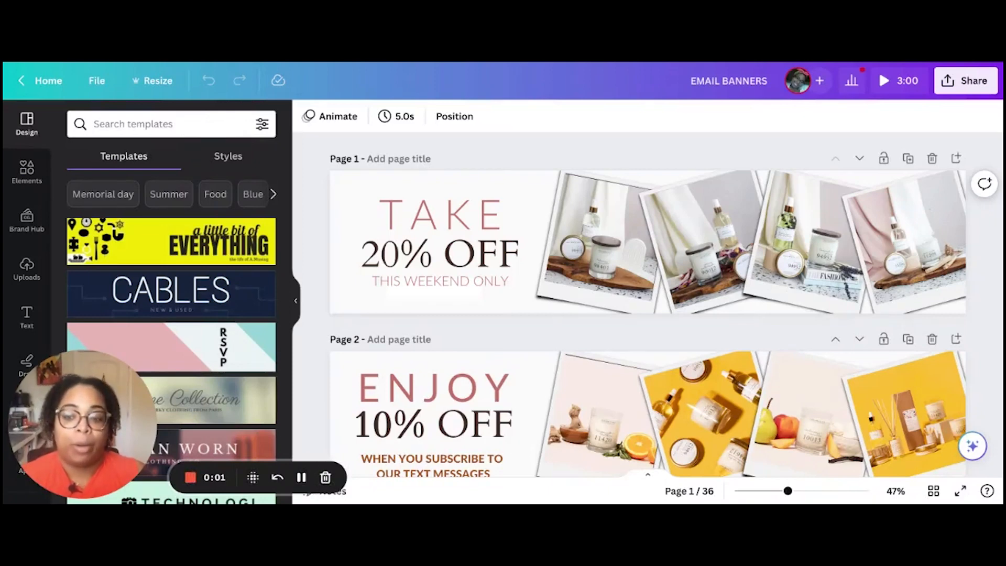
Step: Switch to the EMAIL BANNERS design in Canva and replace "UNLOCK" on the page 4 banner with "USE CODE"
scroll(870, 383, down, 1)
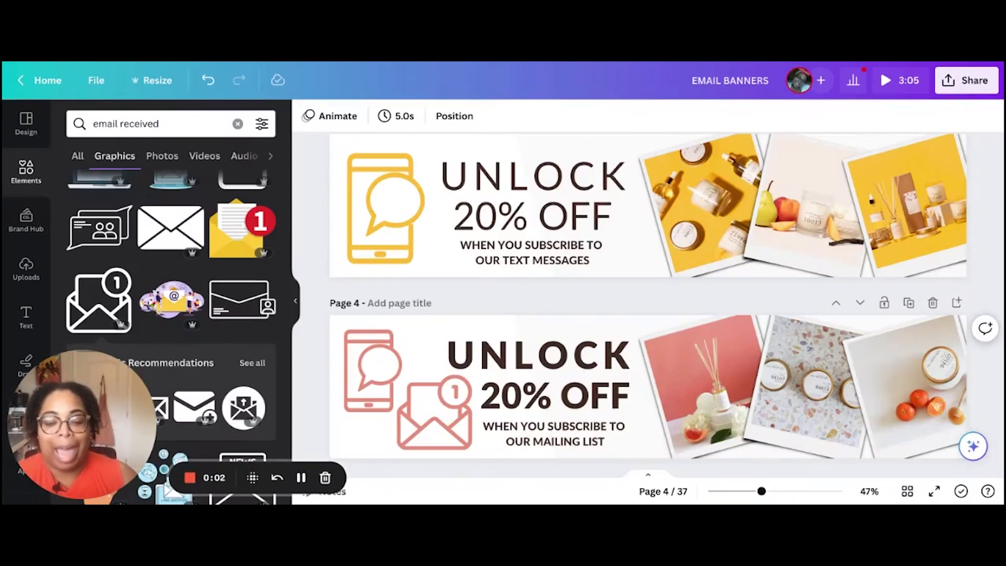
click(626, 354)
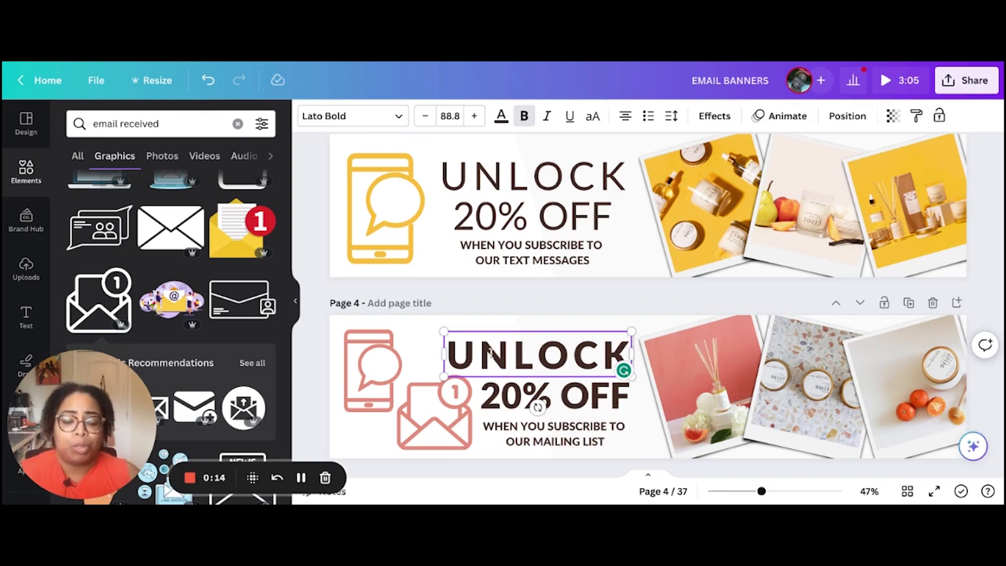
drag(487, 354, 632, 356)
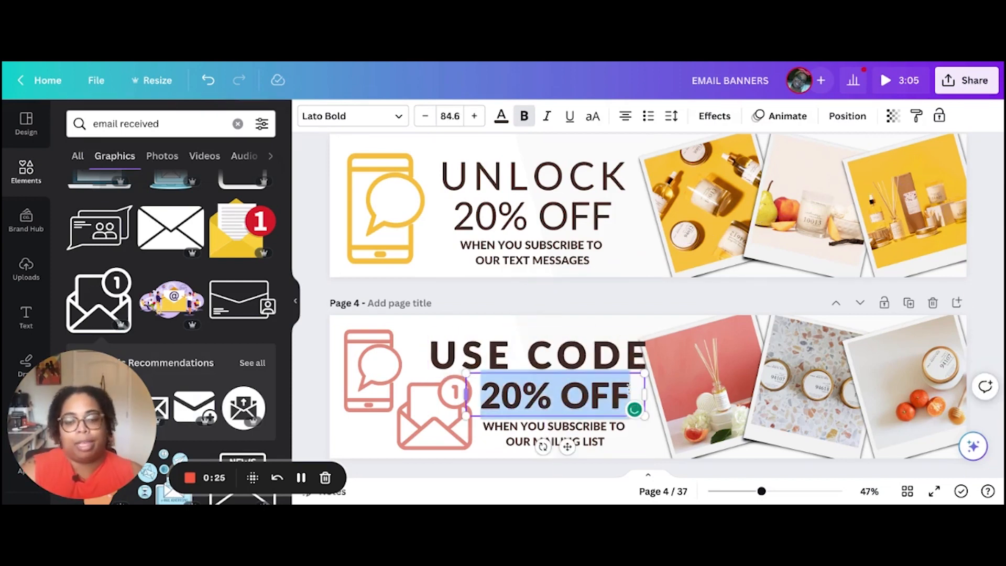
Step: Replace "20% OFF" on page 4 with "CALISAVES20" and the small line below with "FOR 20% OFF YOUR FIRST PURCHASE"
text(CALISAVES20)
drag(645, 420, 726, 418)
click(425, 116)
triple_click(554, 434)
text(FOR 20% OFF YOUR FIRST PURCHASE)
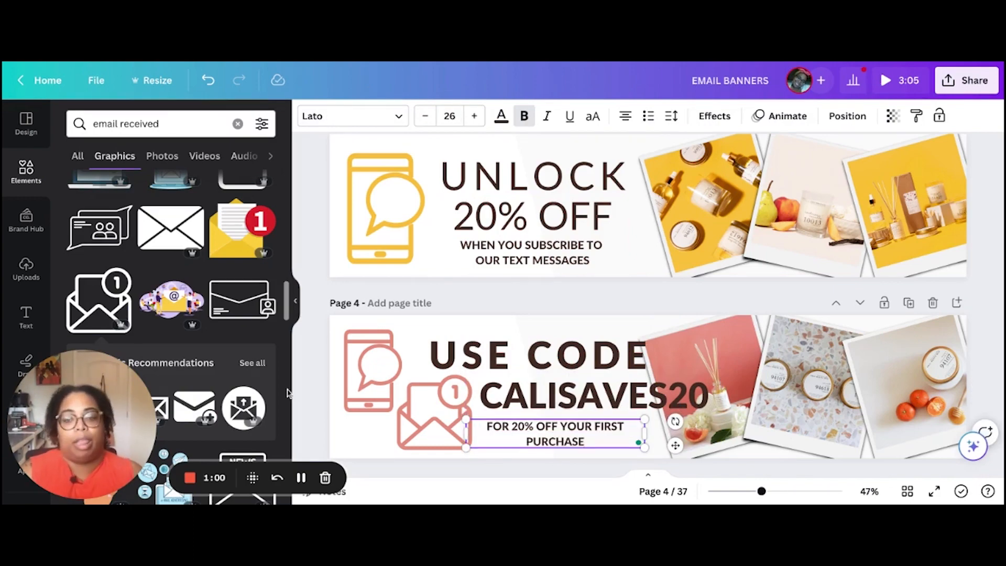
Step: Delete the envelope and phone icons from the page 4 banner and move the two heading lines left into the freed space
click(435, 420)
key(Delete)
click(388, 399)
key(Delete)
scroll(392, 406, up, 1)
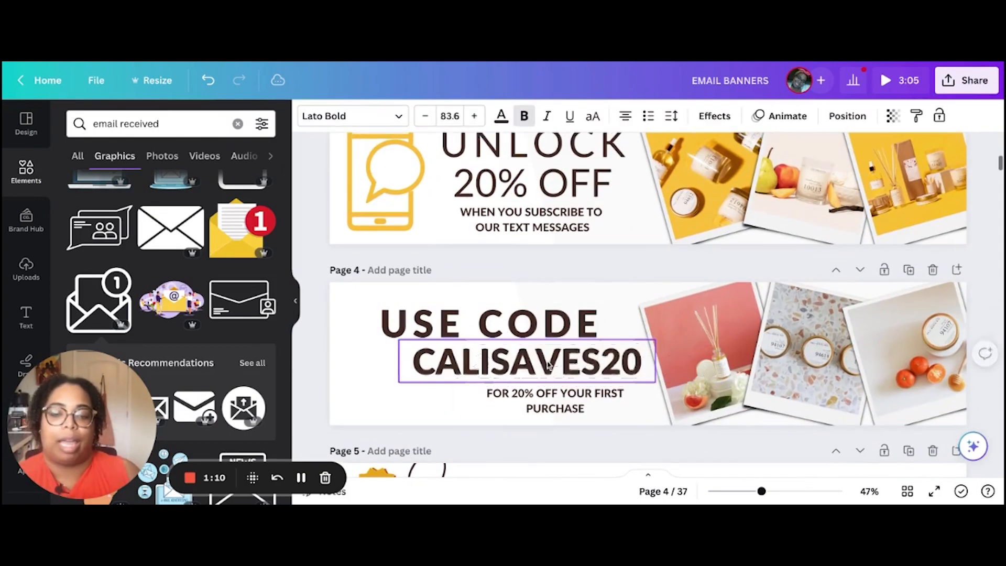
click(479, 386)
scroll(472, 367, up, 2)
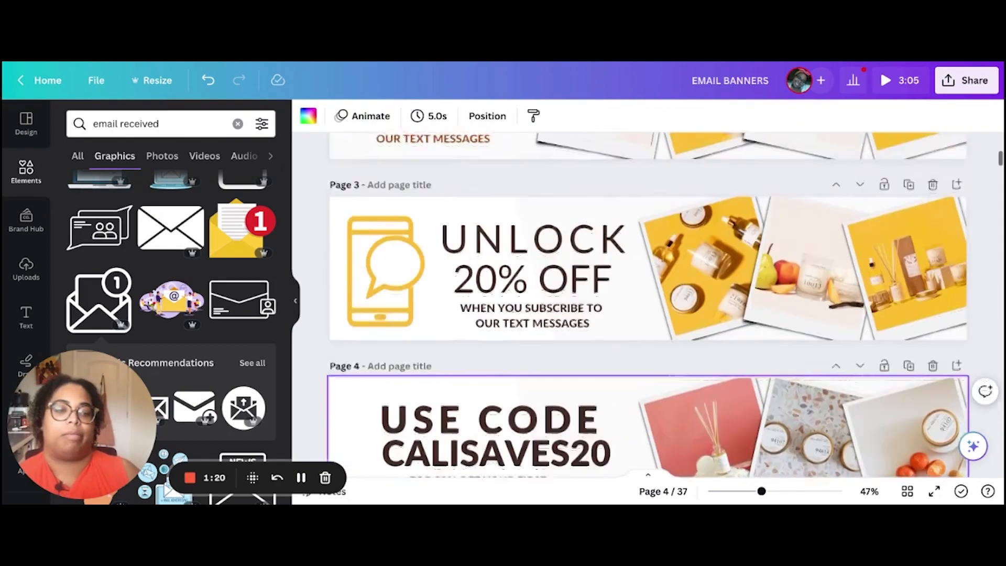
Step: Add a colon after "USE CODE" and fit the first-purchase text on a single line beneath "CALISAVES20"
scroll(418, 325, down, 3)
double_click(595, 279)
drag(418, 325, 368, 347)
text(:)
click(473, 349)
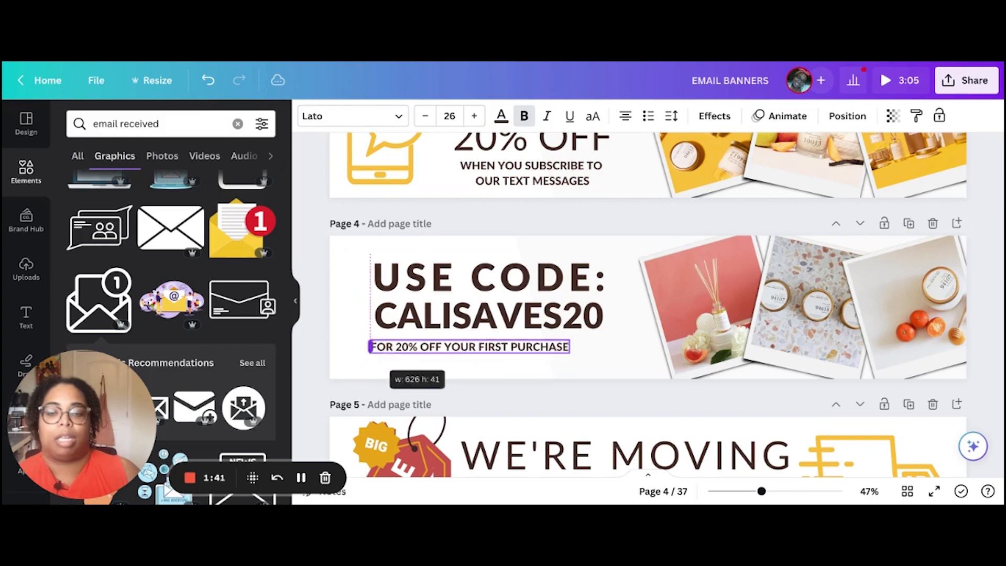
drag(472, 346, 481, 352)
click(336, 316)
drag(445, 316, 445, 317)
Step: Reduce the letter spacing of the "USE CODE:" line on the page 4 banner
click(343, 274)
click(487, 277)
click(672, 115)
drag(731, 176, 715, 176)
click(524, 317)
click(488, 280)
click(672, 116)
Step: Set the font size of both the "USE CODE:" and "CALISAVES20" lines to 98
click(475, 116)
click(450, 116)
text(98)
key(Return)
click(487, 319)
click(449, 115)
text(98)
key(Return)
Step: Left-align the text of "USE CODE:" and "CALISAVES20" and line up both text boxes along the same left edge
drag(616, 348, 644, 348)
drag(487, 280, 476, 281)
click(625, 116)
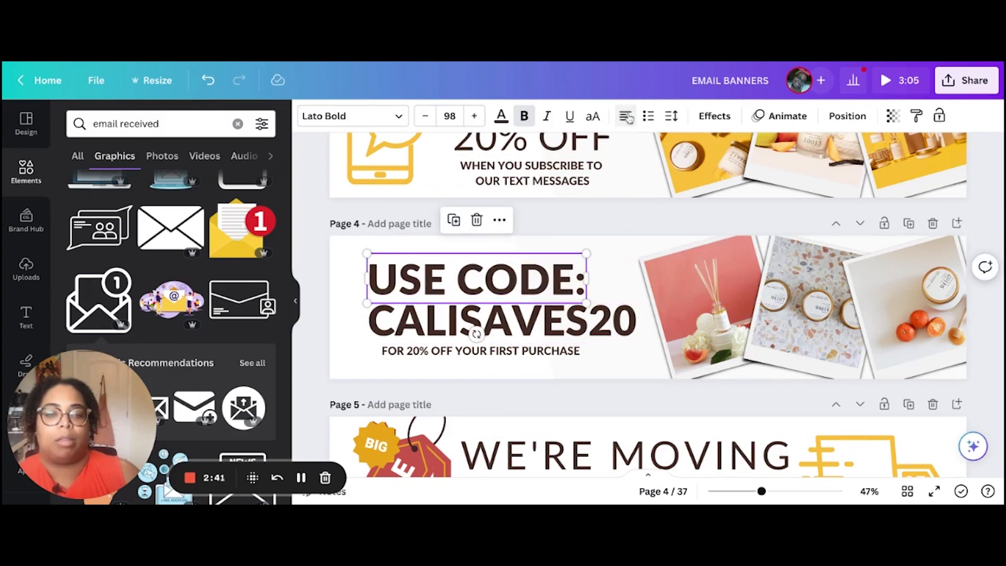
drag(472, 326, 479, 326)
click(625, 116)
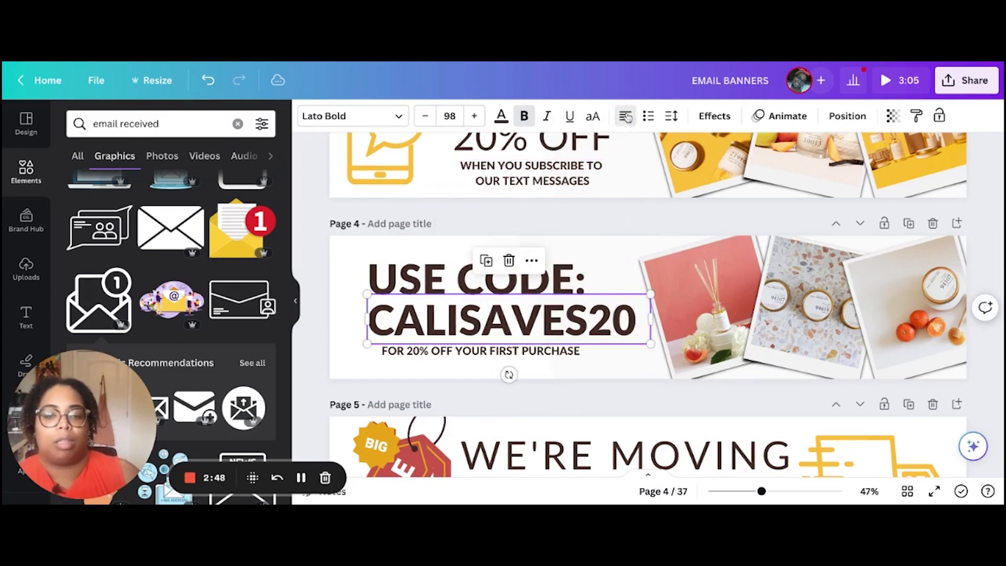
Step: Line up the "FOR 20% OFF YOUR FIRST PURCHASE" line with the left edge of "CALISAVES20"
click(364, 383)
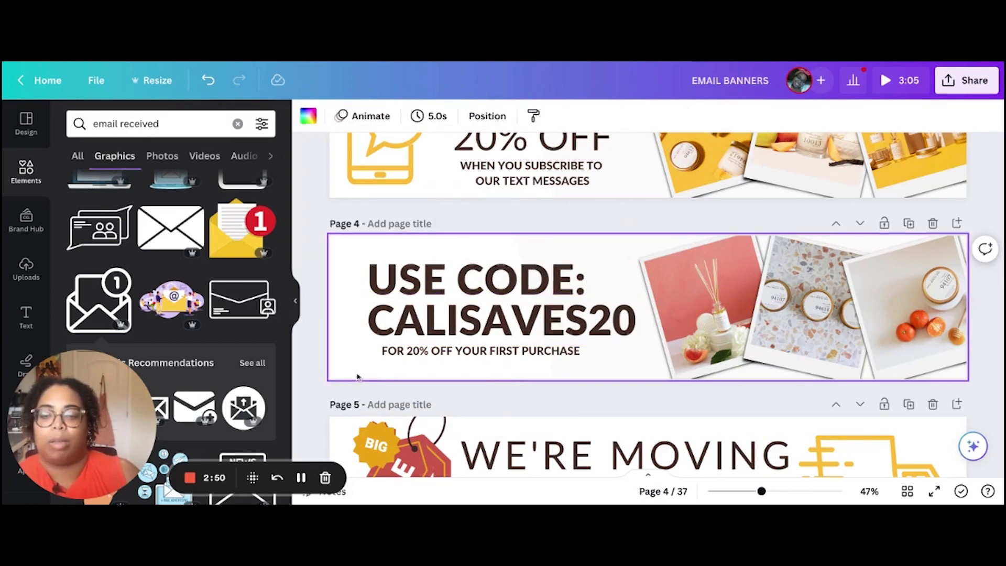
drag(440, 356, 435, 350)
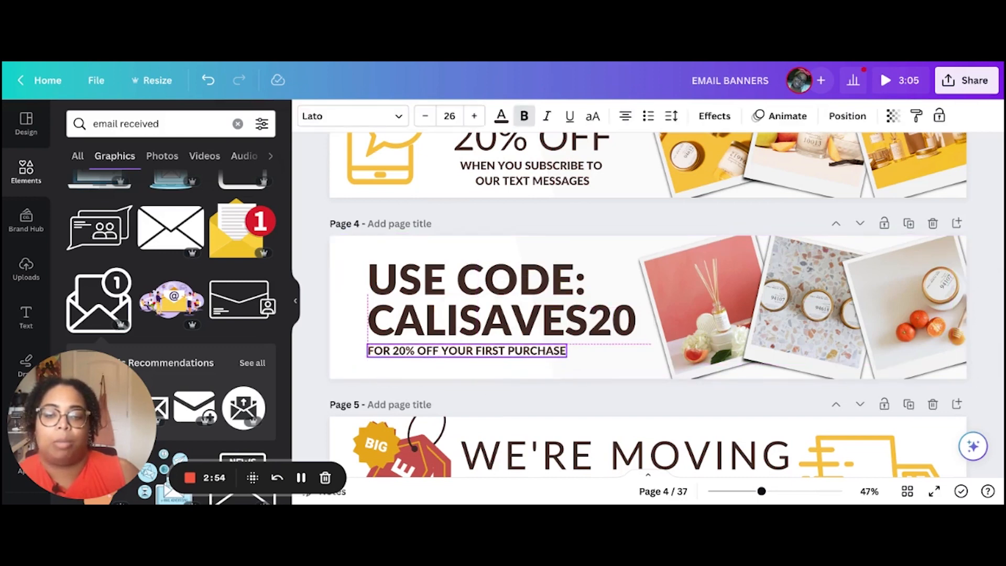
drag(435, 351, 435, 350)
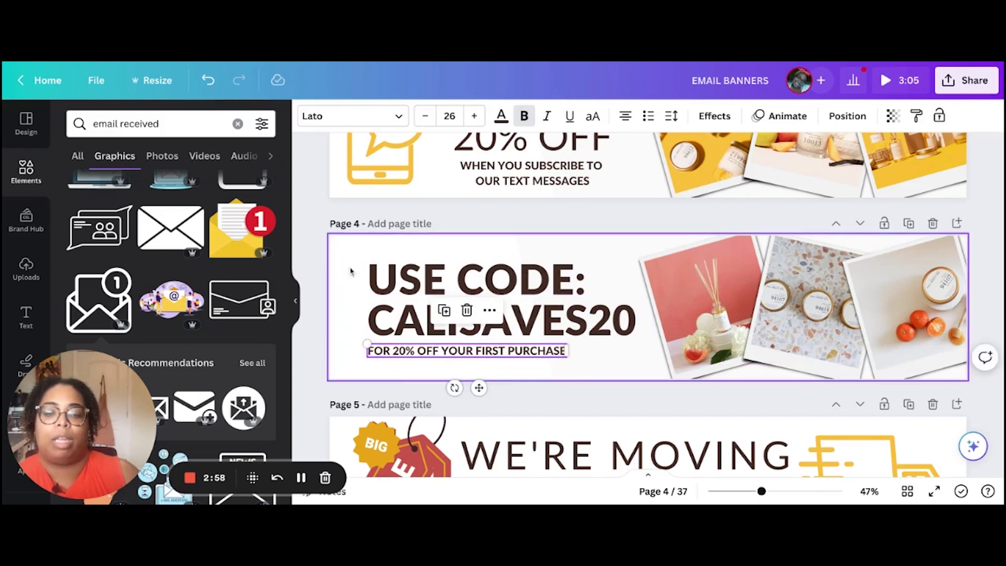
Step: Move the three text lines together slightly left and down in the space beside the photos on page 4
mouse_move(344, 253)
mouse_down()
mouse_move(525, 377)
mouse_move(344, 254)
mouse_up()
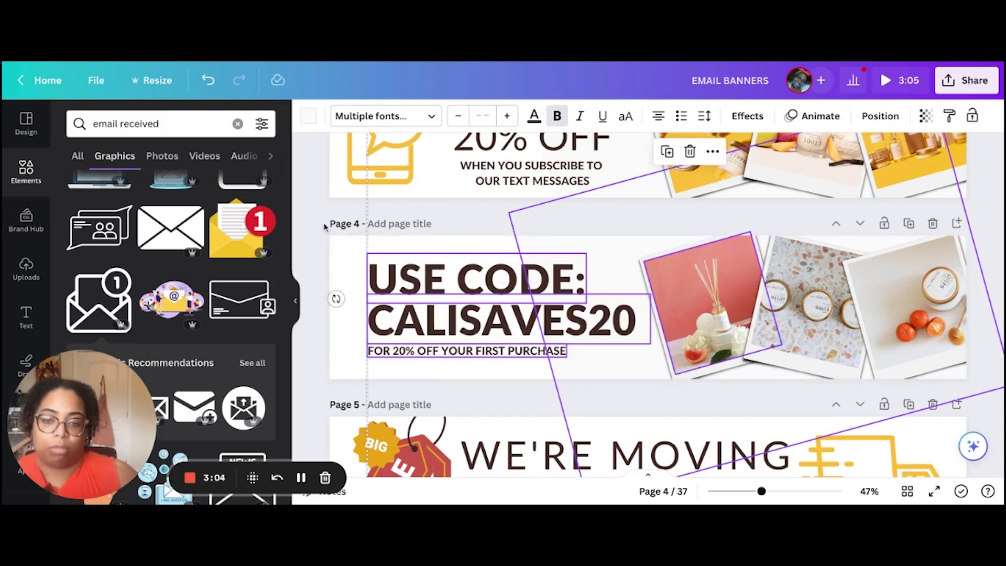
click(325, 227)
drag(345, 247, 459, 370)
mouse_move(439, 330)
mouse_down()
mouse_move(413, 332)
mouse_move(442, 334)
mouse_up()
click(310, 288)
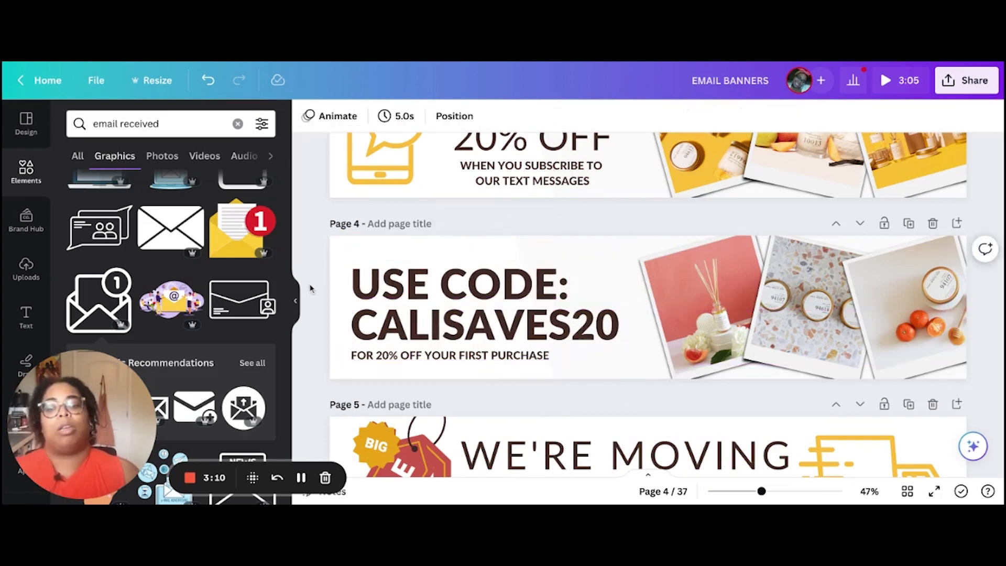
drag(327, 262, 511, 368)
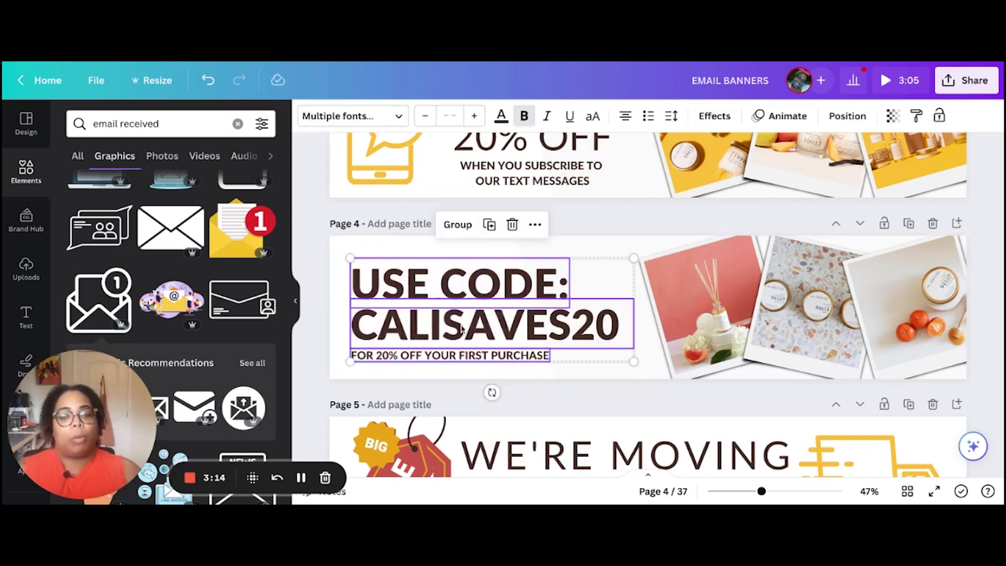
drag(461, 330, 471, 329)
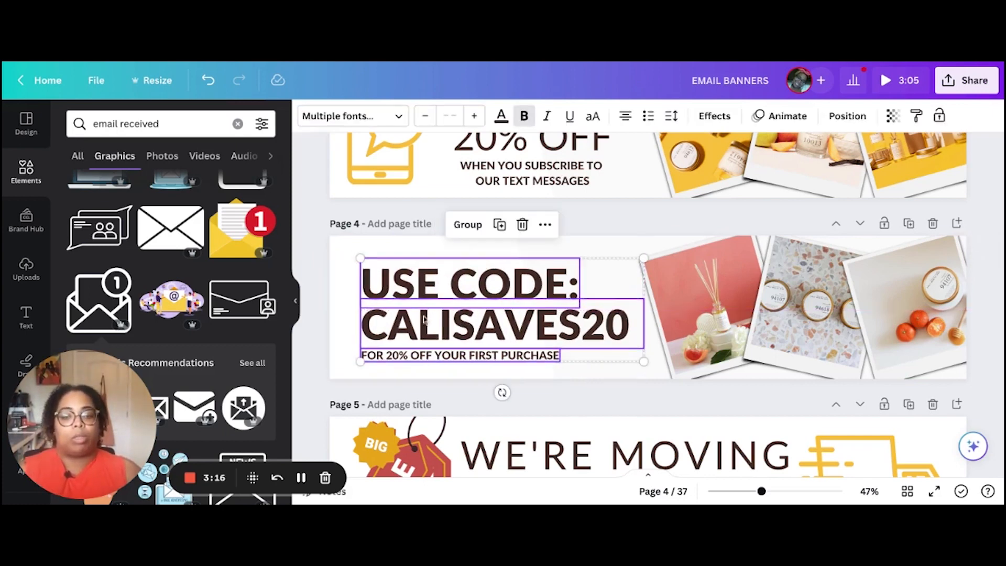
click(325, 304)
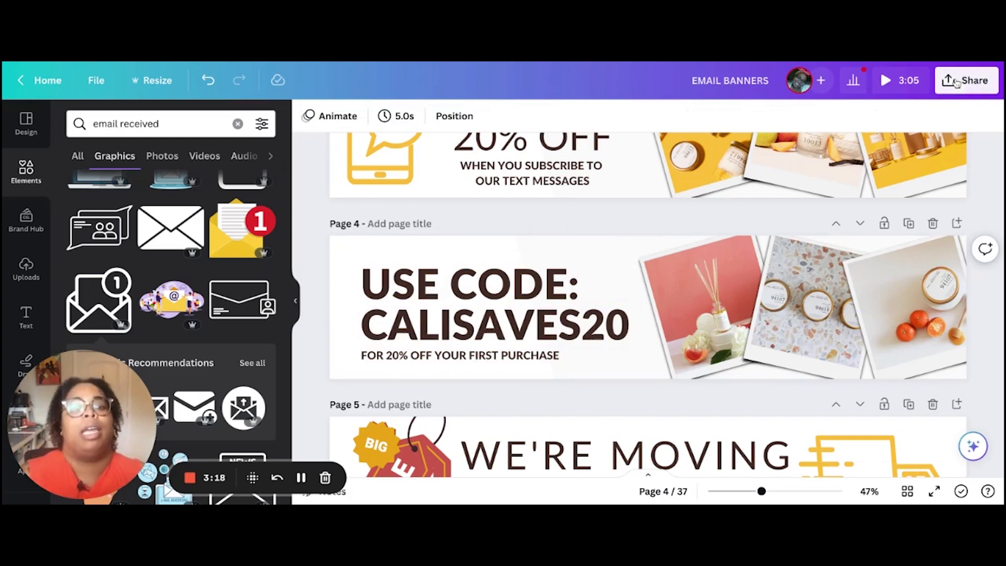
Step: Download only the current page 4 of the email banners design as a PNG at size 1
click(957, 82)
click(948, 425)
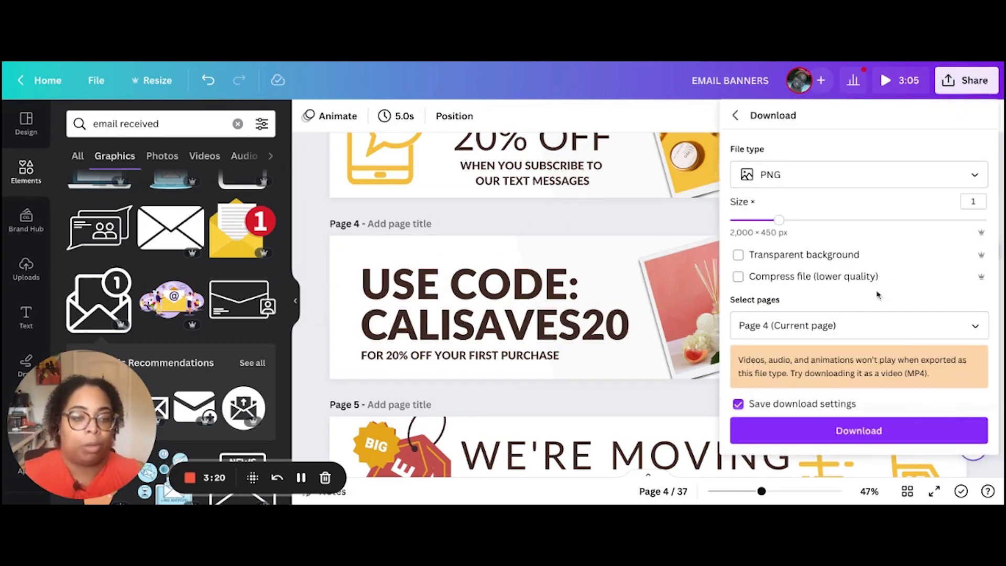
click(961, 326)
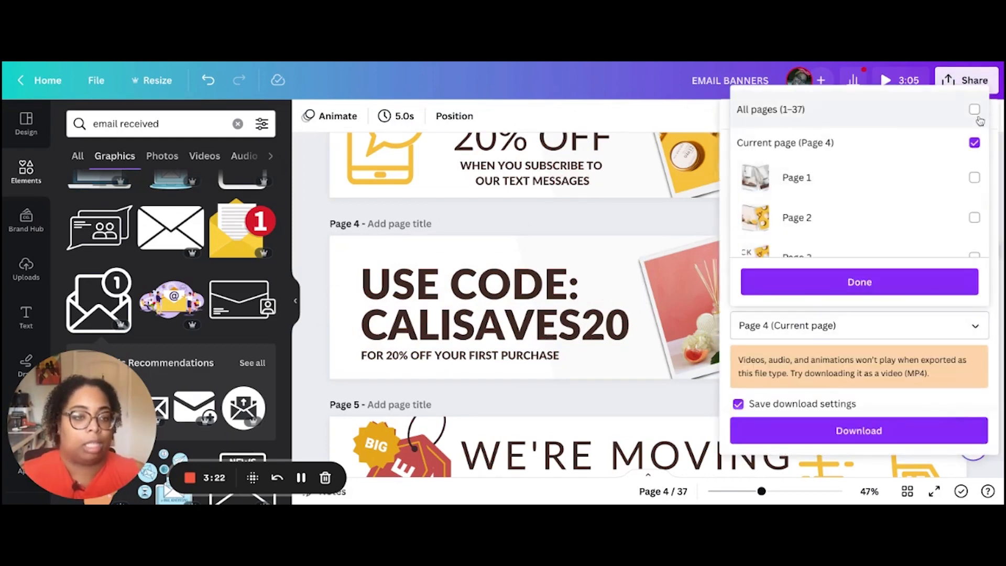
click(927, 278)
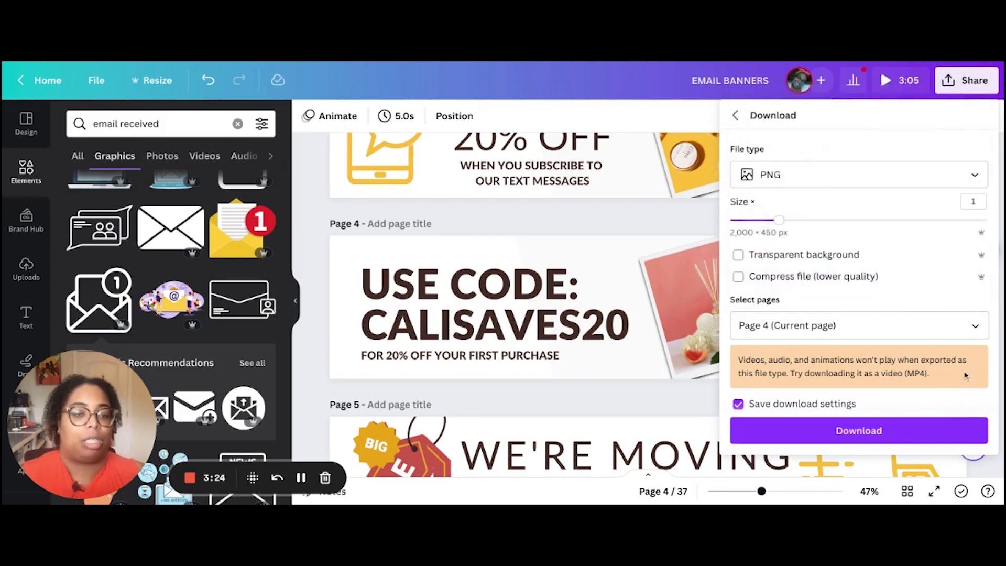
click(891, 431)
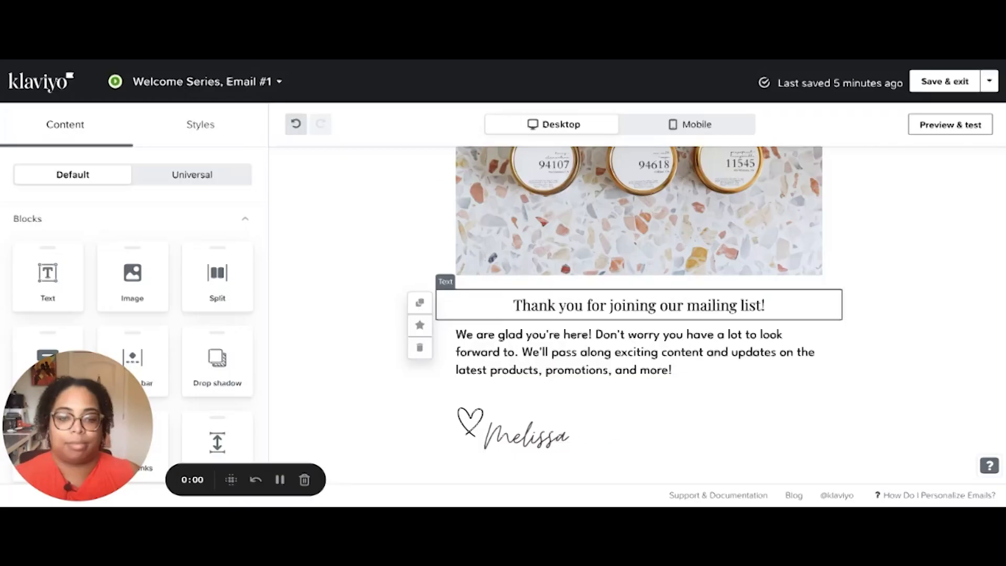
Step: Switch to the Klaviyo email editor and add an image block between the signature and the old welcome image
scroll(638, 310, down, 3)
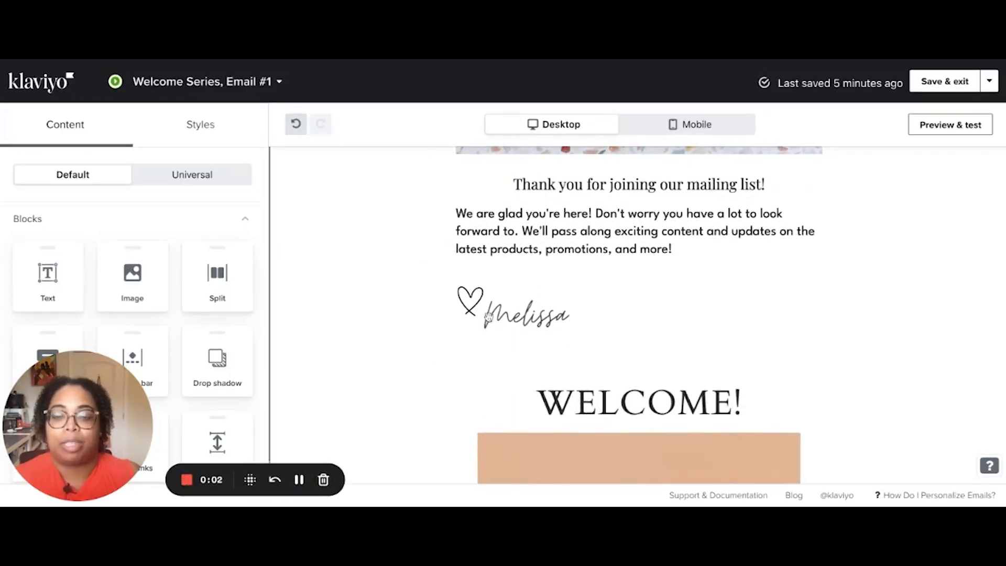
scroll(492, 315, down, 1)
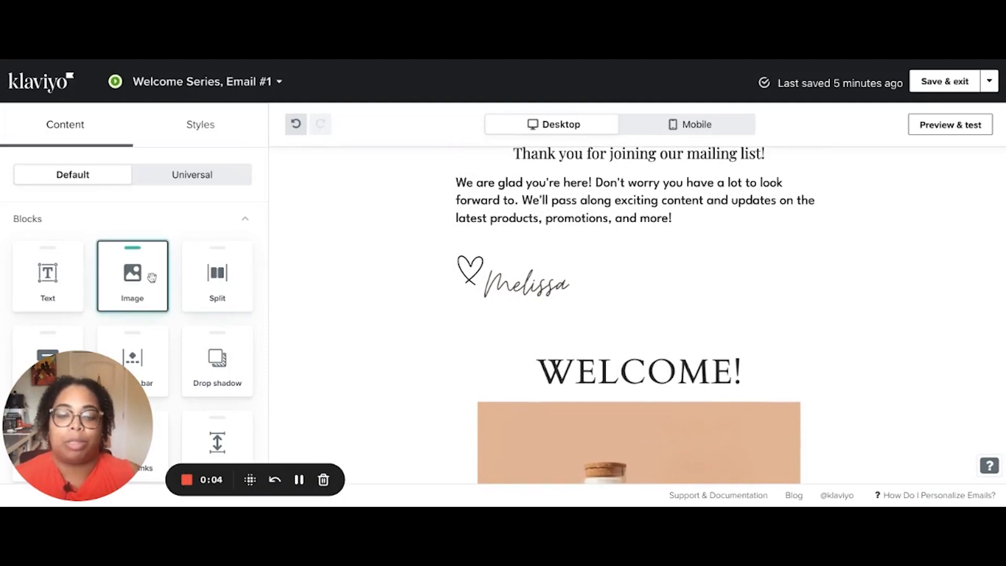
drag(149, 276, 151, 277)
drag(498, 330, 498, 332)
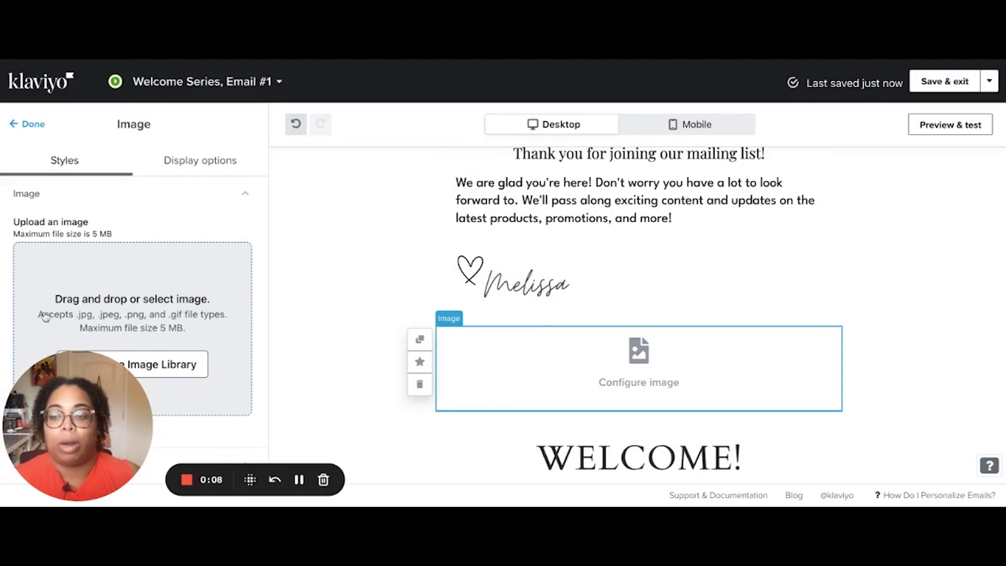
Step: Upload the downloaded CALISAVES20 discount banner, EMAIL BANNERS (49), into the new image block
scroll(173, 364, down, 1)
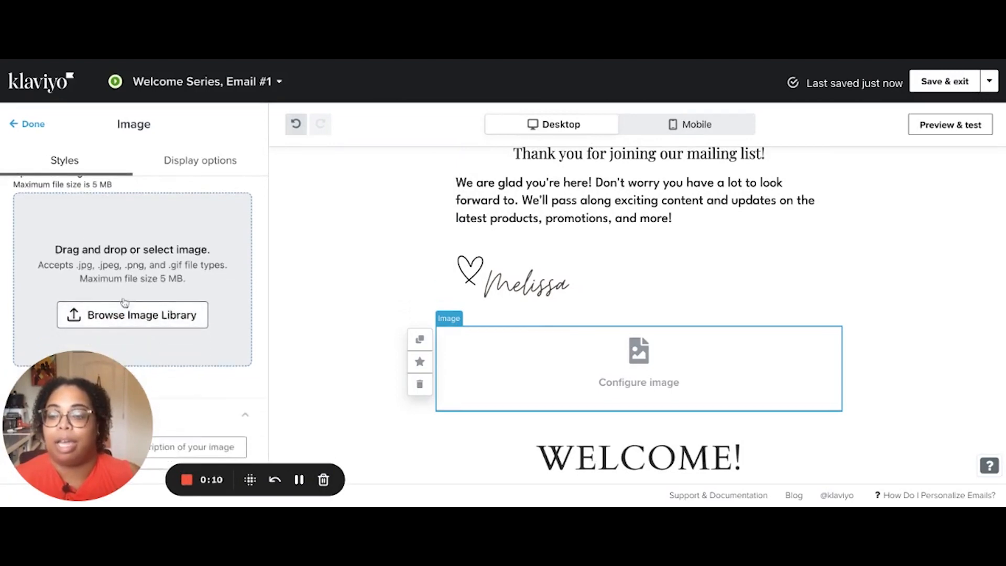
click(127, 316)
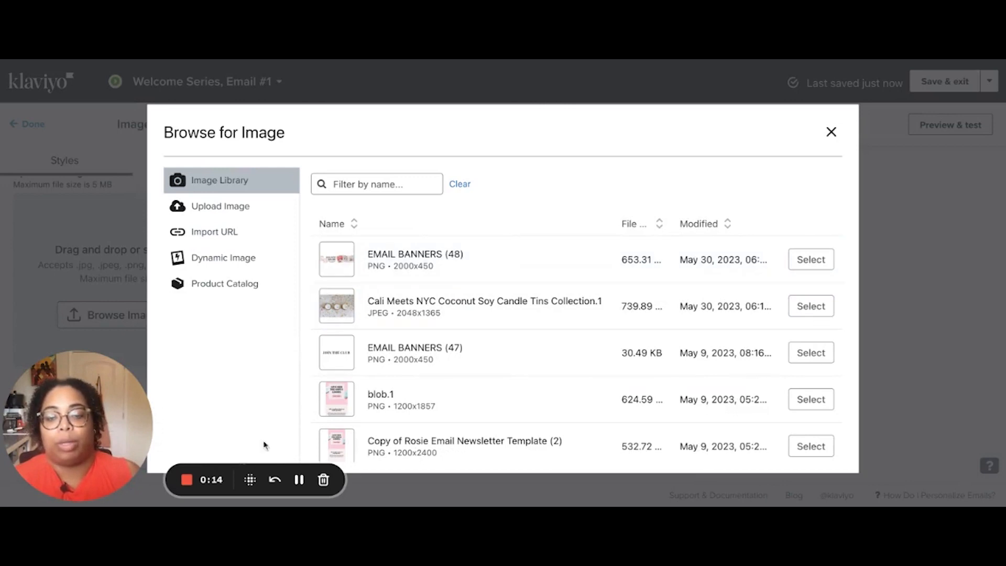
click(216, 210)
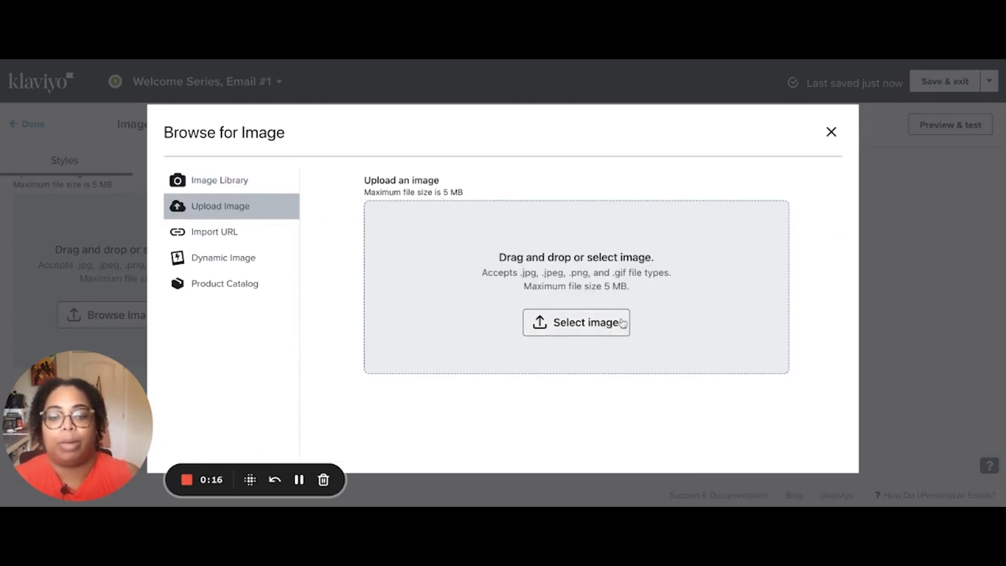
click(620, 325)
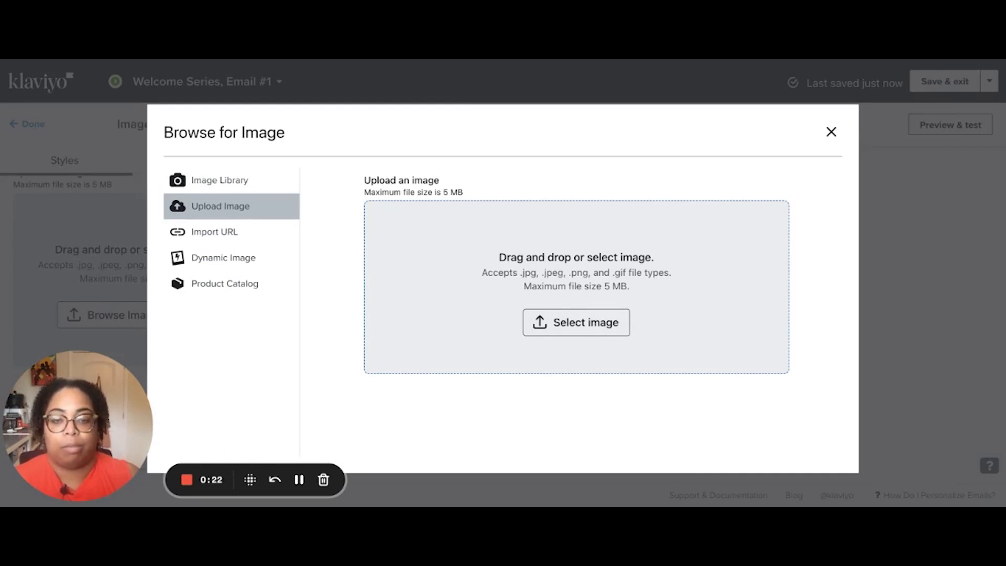
drag(773, 382, 787, 388)
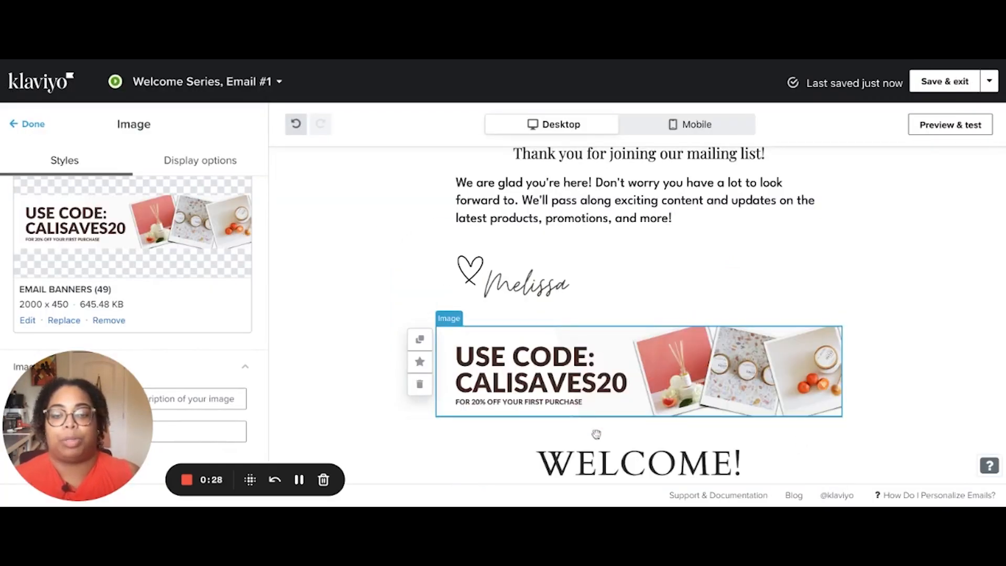
Step: Remove the old all-in-one welcome image below the discount banner and delete its empty image block
scroll(783, 407, down, 3)
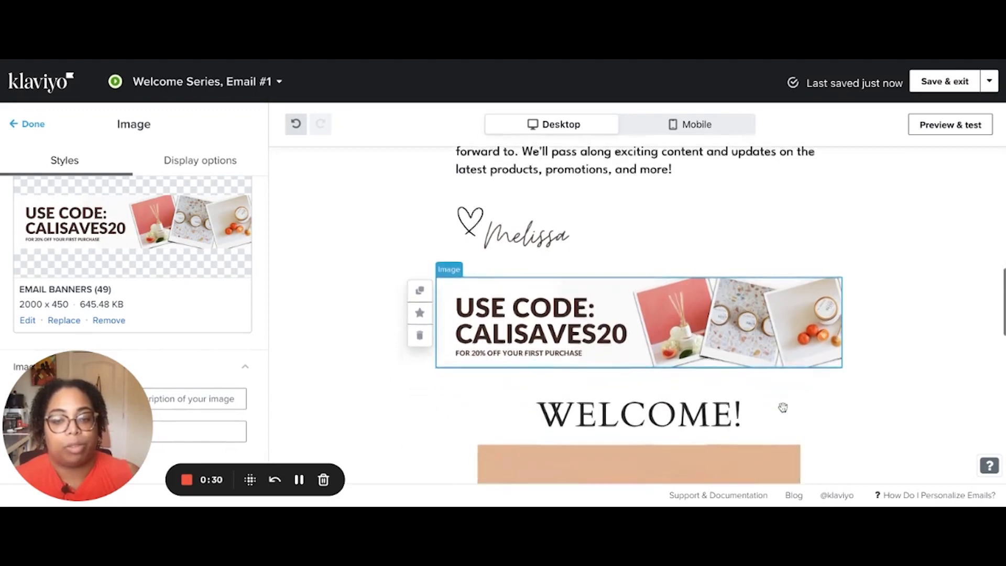
scroll(783, 408, down, 1)
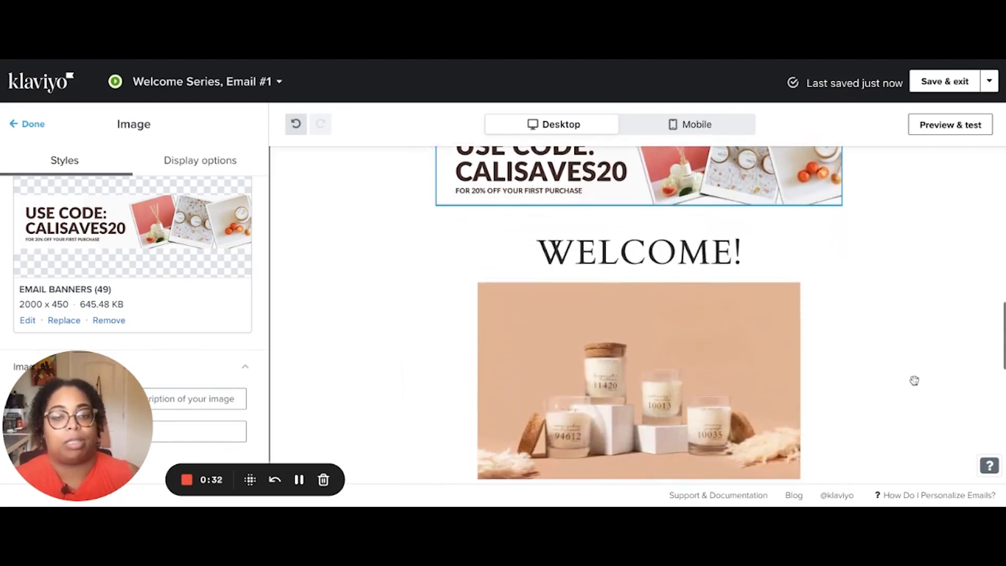
scroll(914, 380, up, 5)
scroll(915, 379, up, 4)
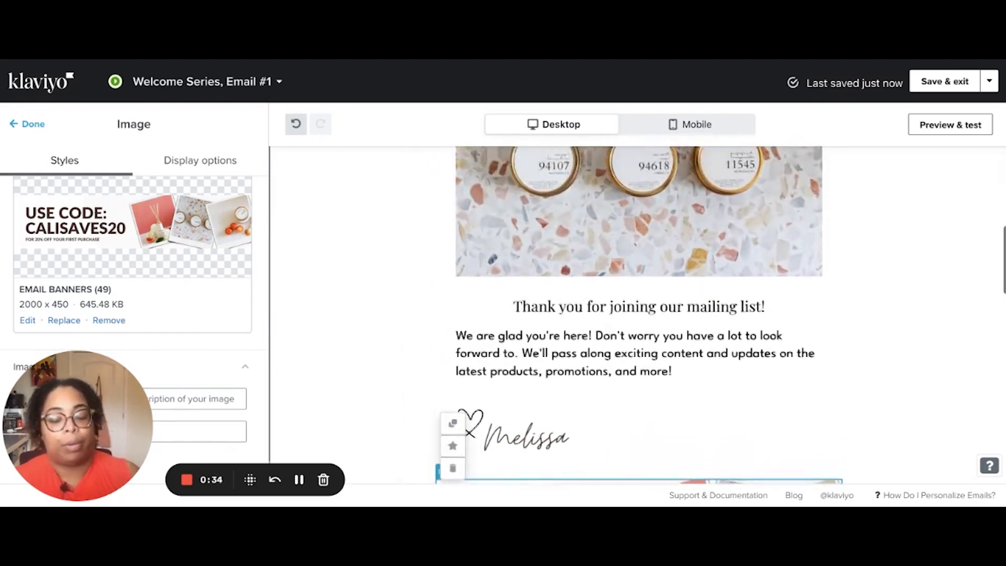
scroll(914, 380, down, 9)
scroll(847, 361, up, 2)
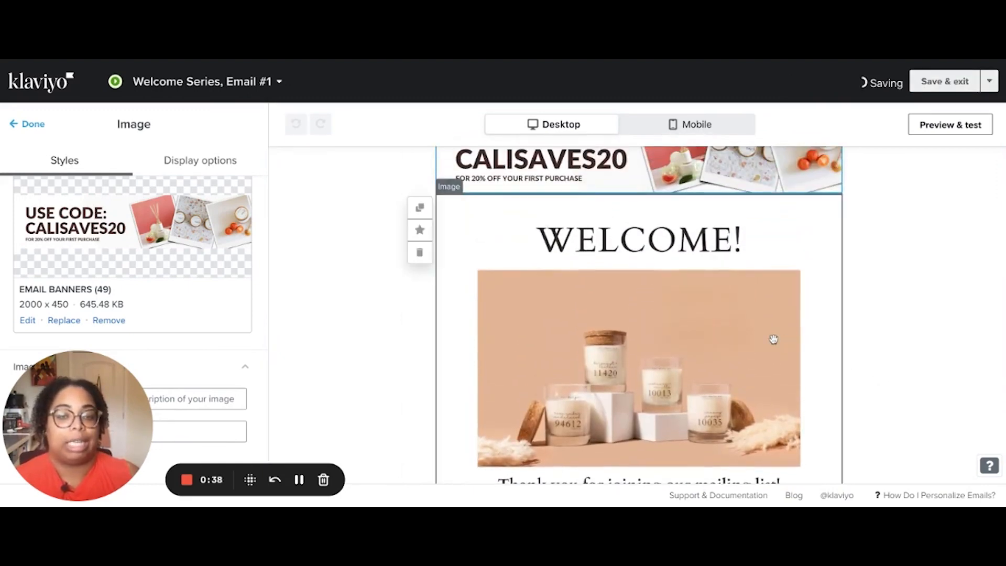
click(774, 339)
scroll(774, 339, down, 10)
scroll(774, 339, up, 4)
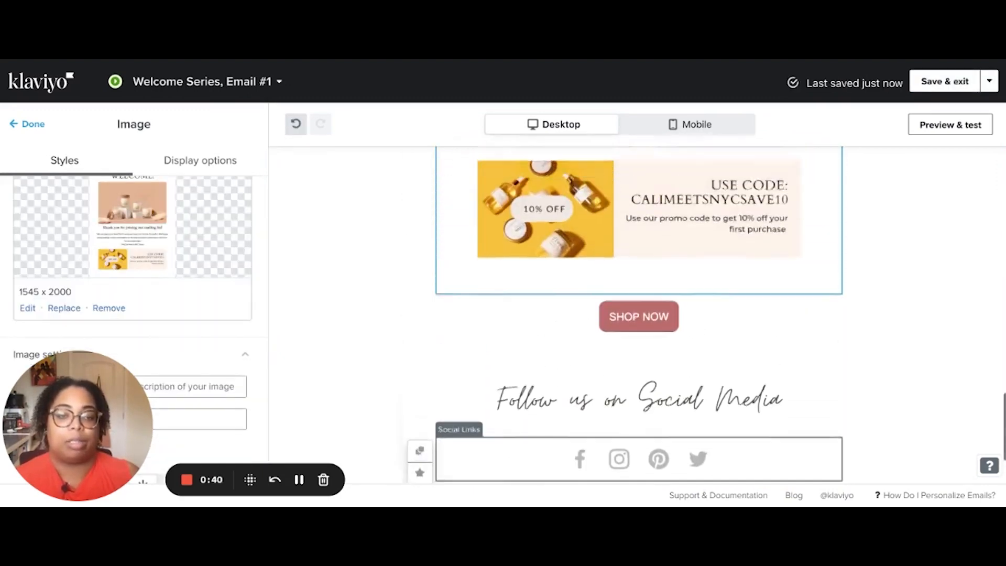
scroll(640, 315, up, 2)
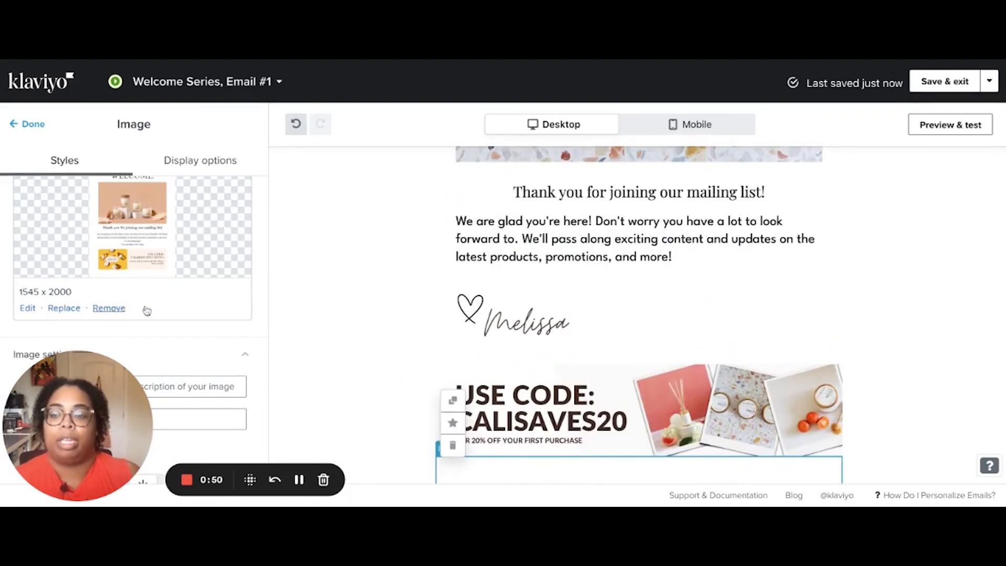
click(109, 308)
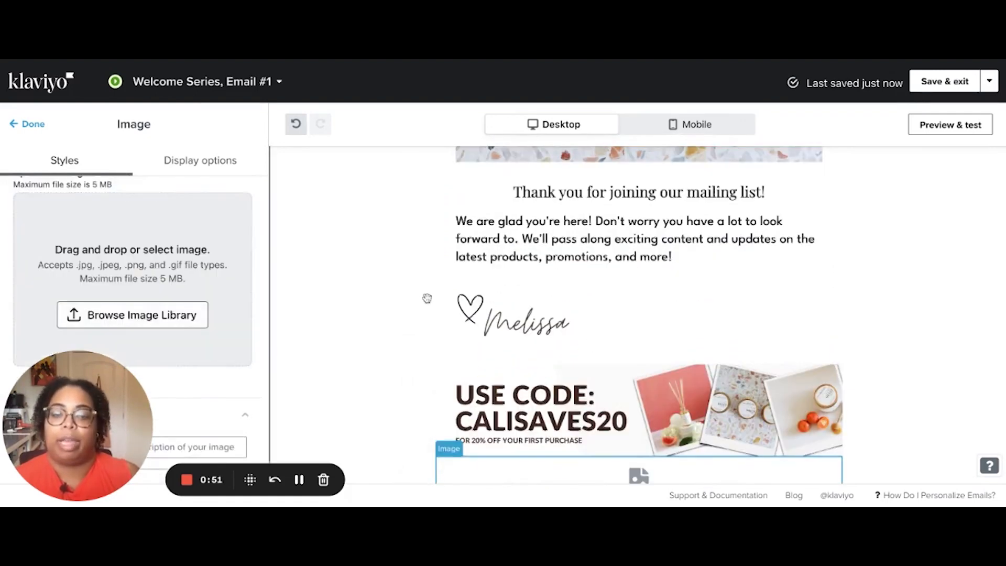
scroll(475, 296, down, 4)
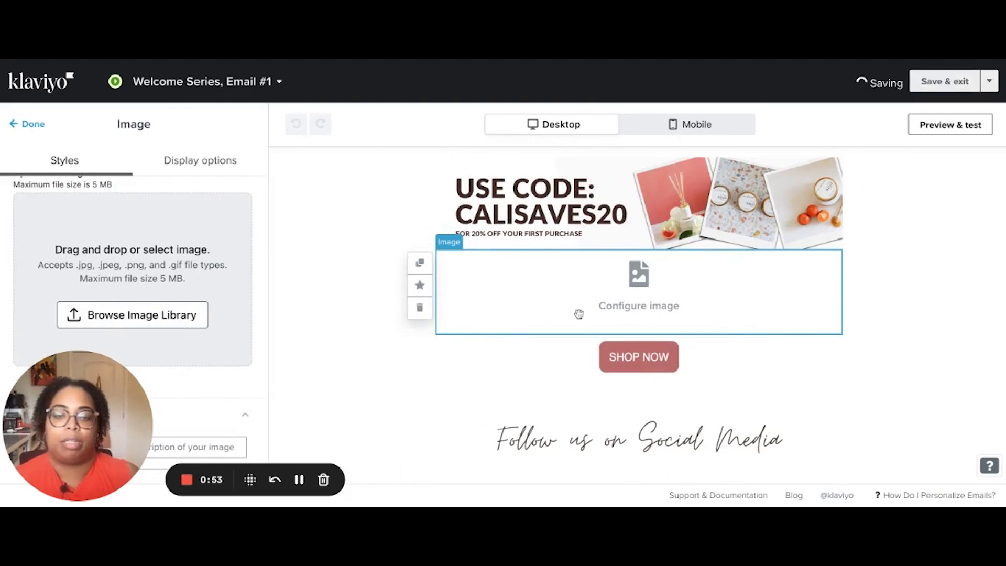
scroll(389, 275, up, 6)
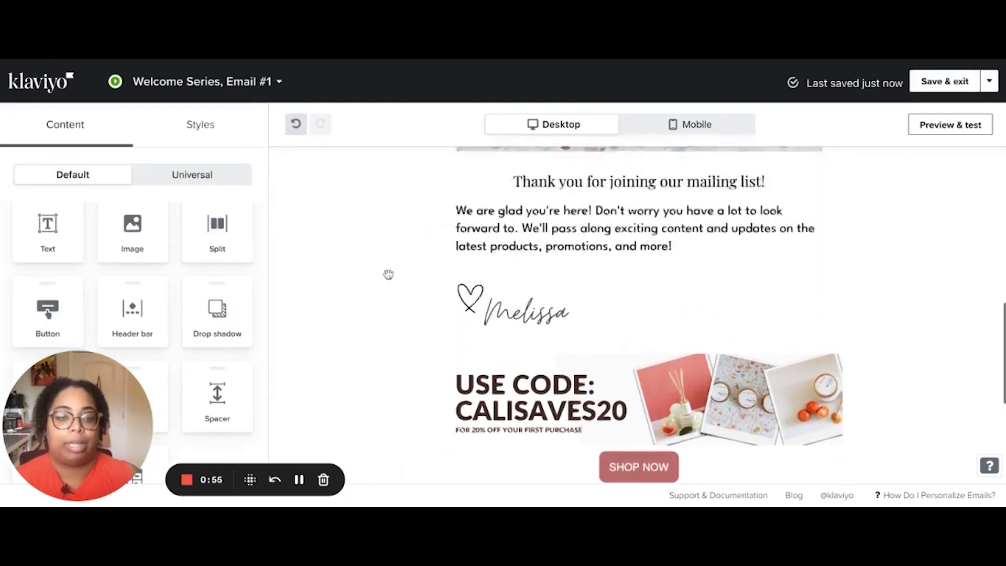
Step: Insert a spacer block between the discount banner and the SHOP NOW button
scroll(389, 274, up, 4)
scroll(389, 275, down, 9)
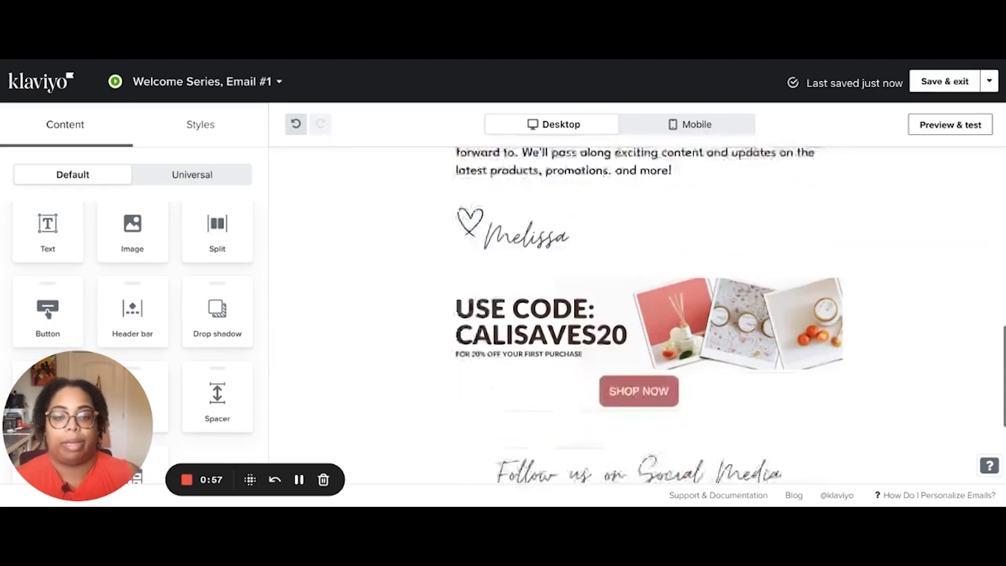
drag(227, 400, 639, 275)
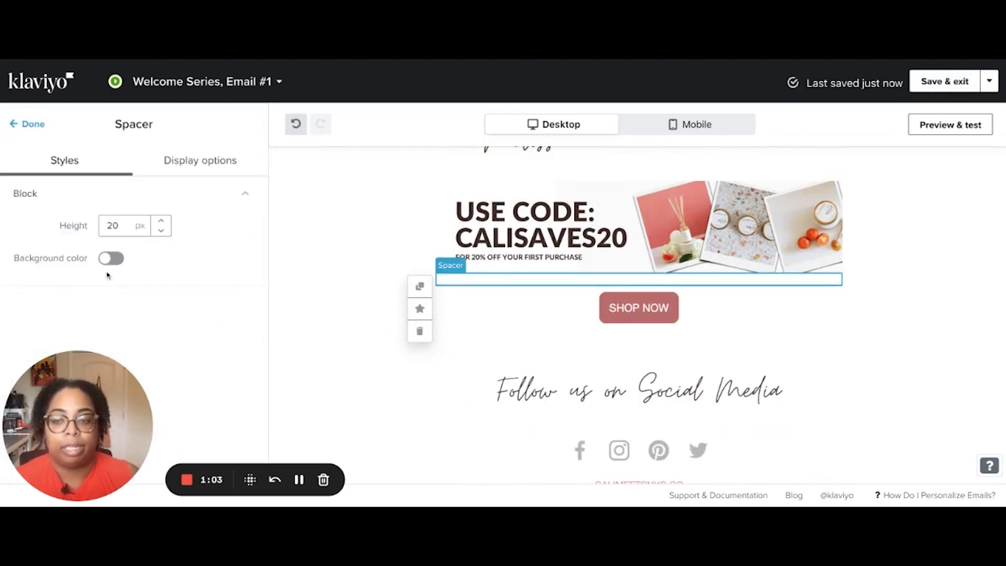
click(349, 310)
Step: Review the rebuilt email's desktop layout from the header down to the social media section
scroll(349, 311, up, 3)
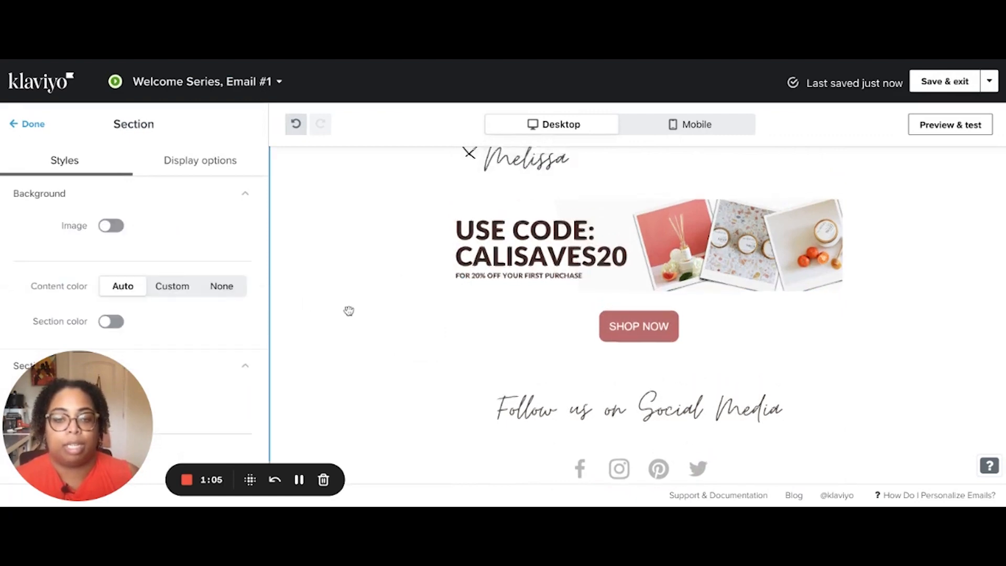
scroll(349, 311, up, 1)
scroll(349, 310, up, 10)
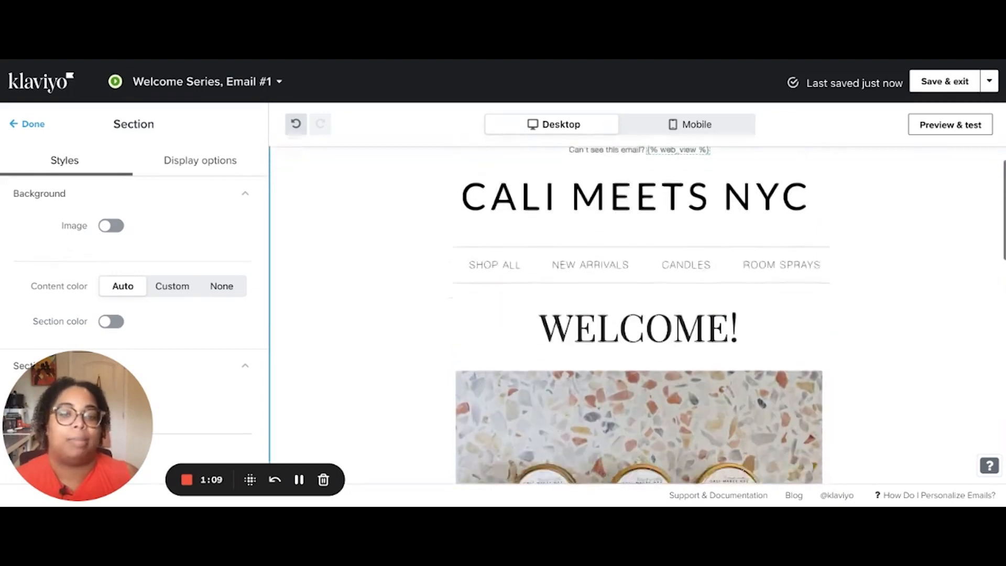
scroll(637, 314, down, 10)
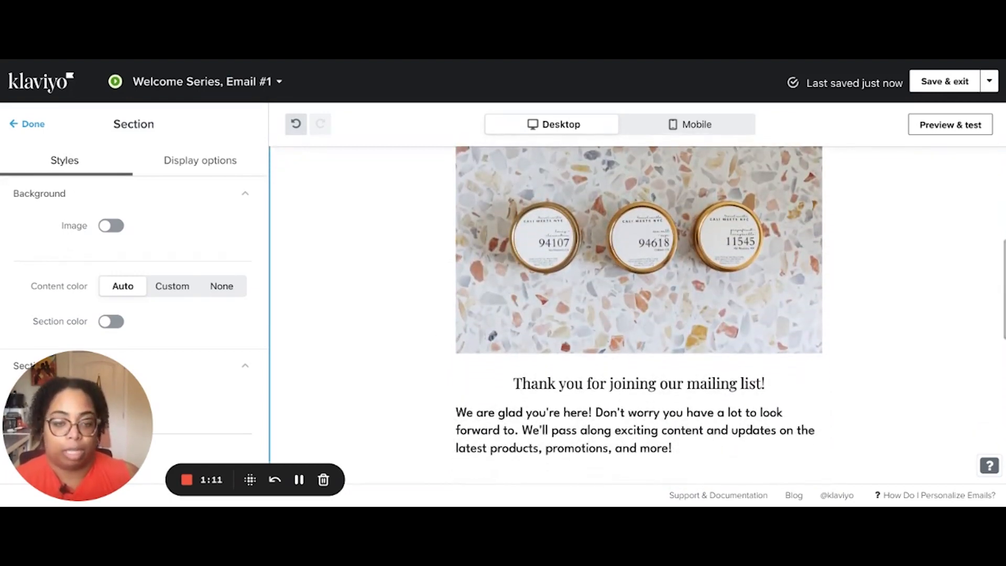
scroll(557, 356, down, 9)
scroll(556, 355, up, 3)
scroll(557, 355, up, 10)
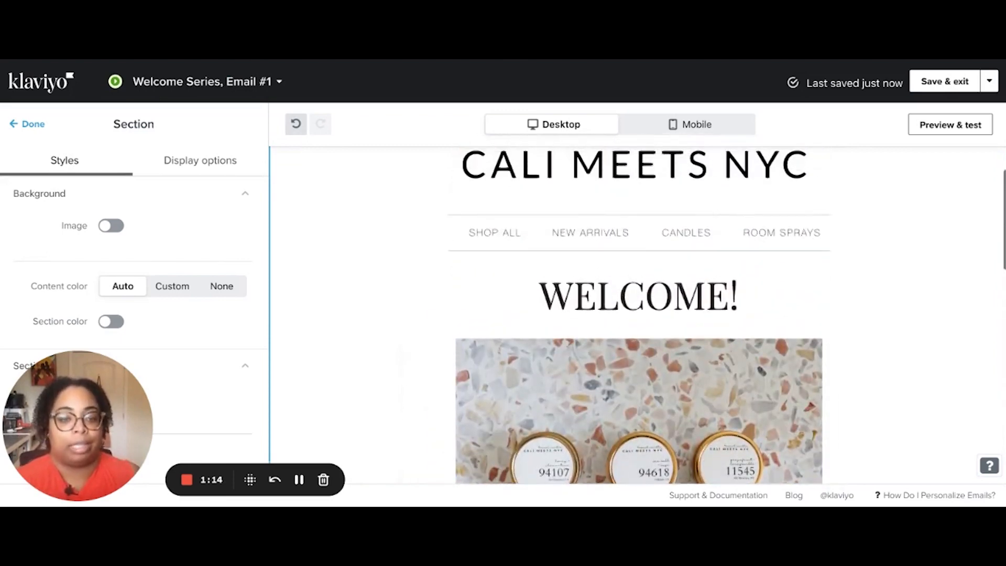
scroll(637, 367, down, 1)
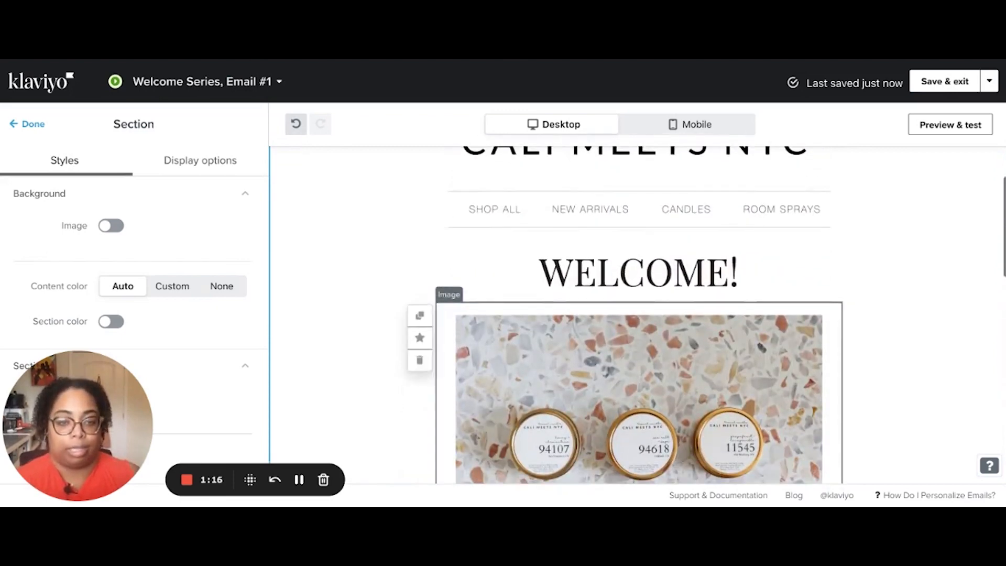
Step: Switch the email to the mobile preview and check how the heading and photo are laid out
click(726, 131)
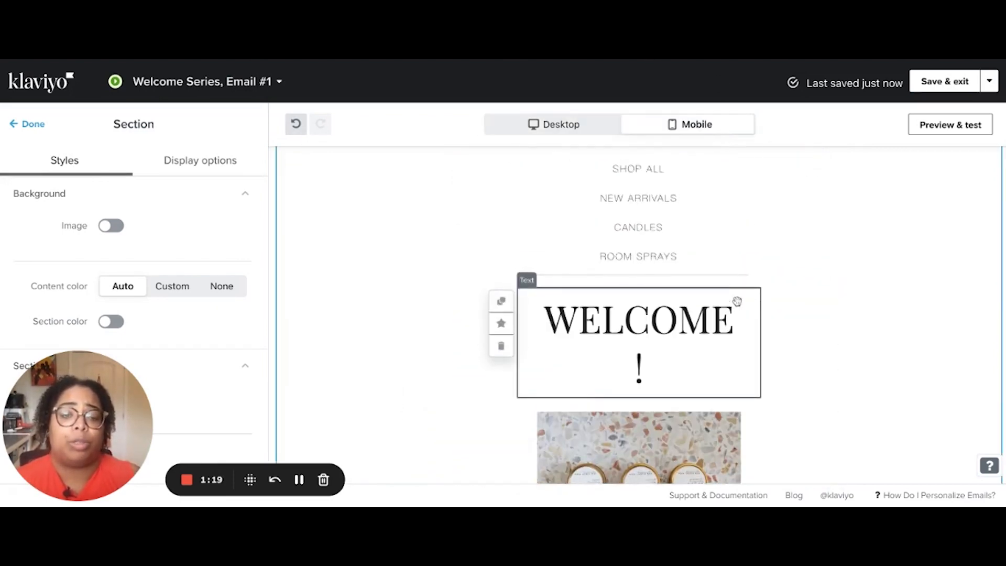
scroll(724, 309, down, 5)
scroll(692, 309, up, 4)
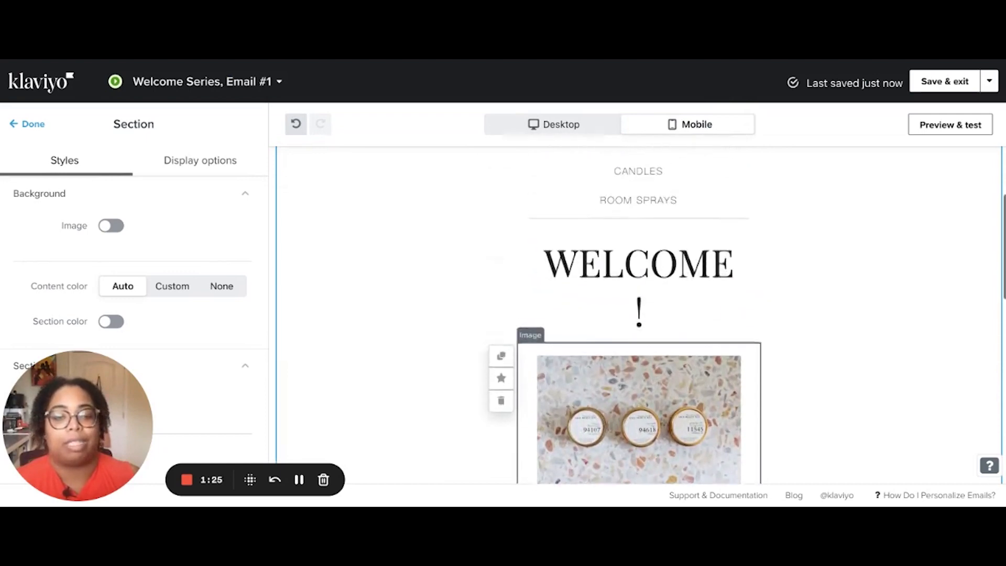
scroll(683, 312, down, 1)
Step: Set the font size of the "WELCOME!" heading to 48 px
click(678, 282)
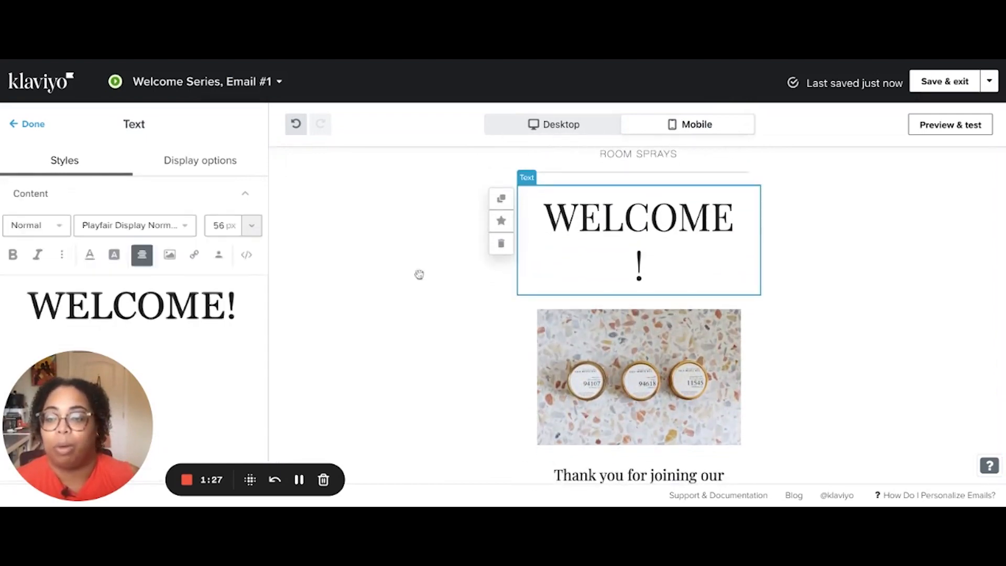
scroll(128, 282, down, 1)
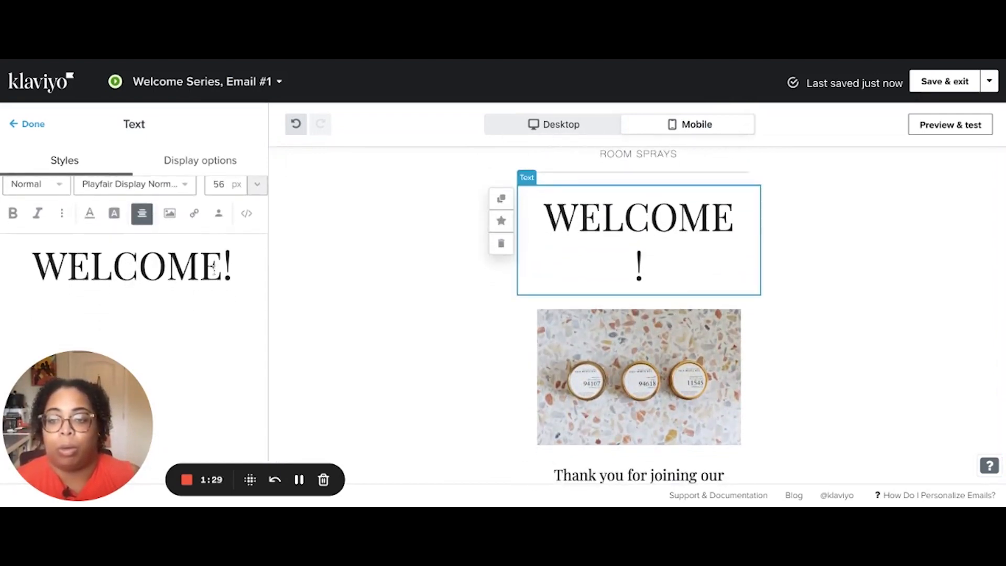
scroll(222, 271, down, 1)
drag(232, 254, 32, 254)
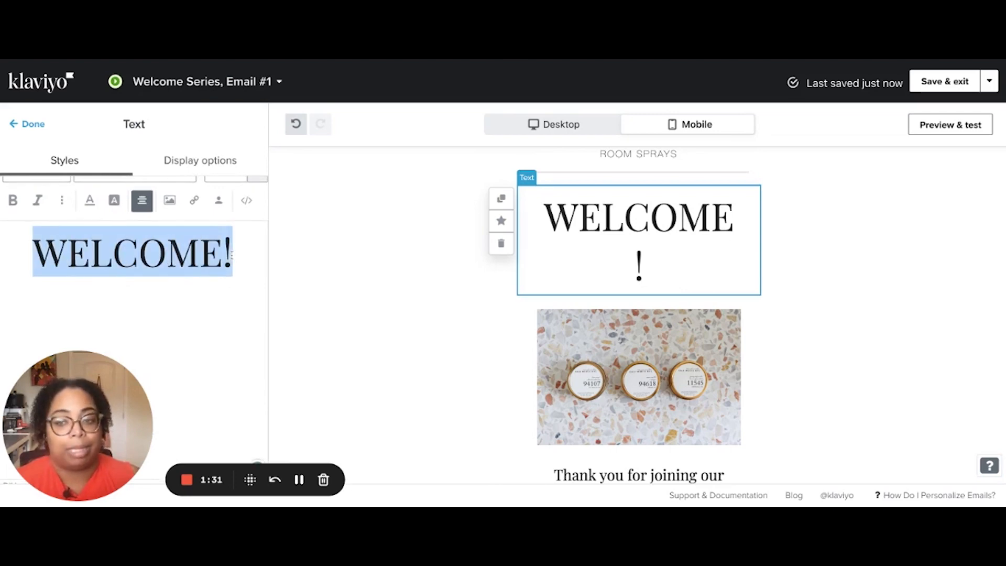
scroll(45, 251, up, 1)
double_click(218, 226)
text(48)
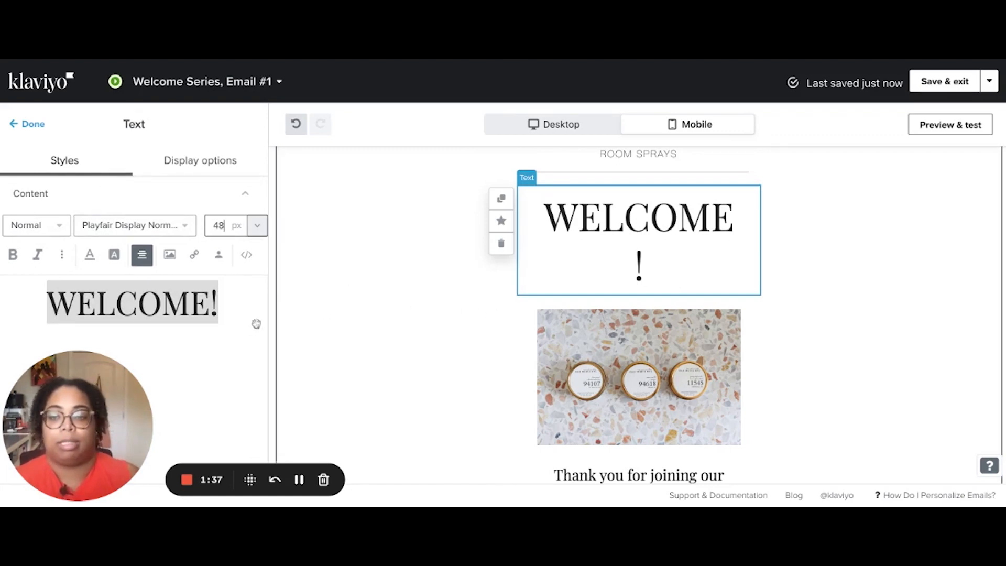
click(235, 320)
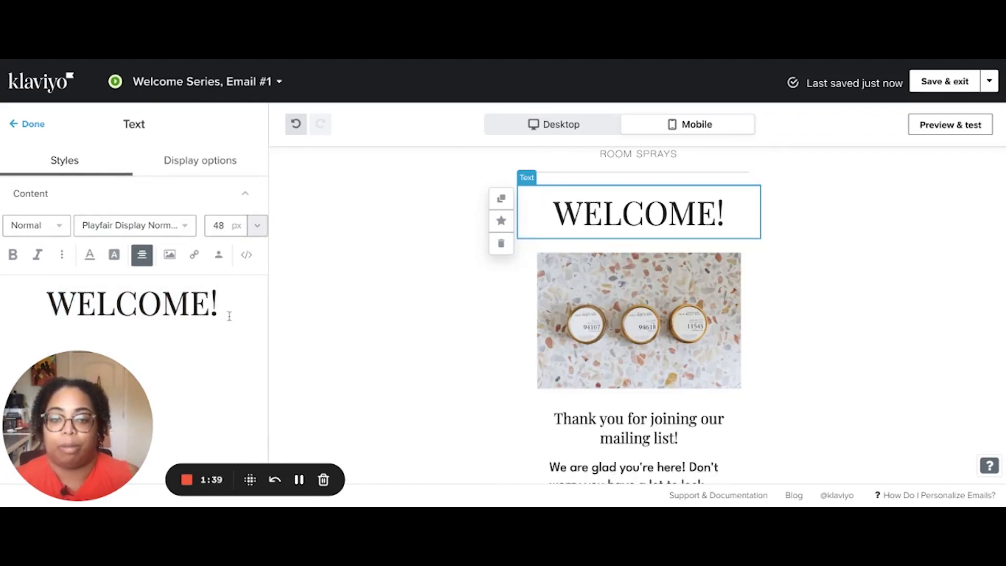
Step: Compare the mobile and desktop layouts of the email's heading, photo and thank-you text
click(451, 323)
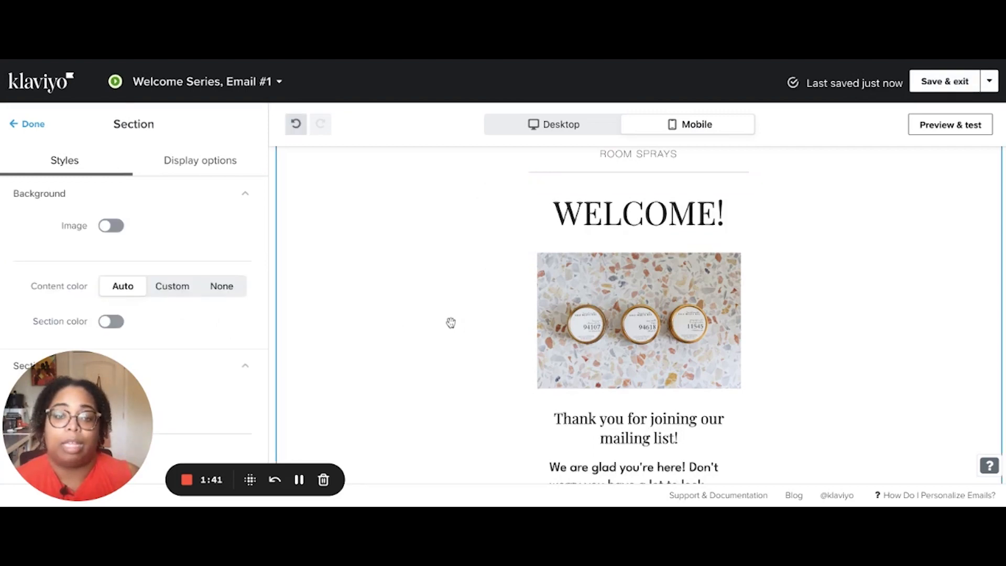
scroll(451, 323, down, 5)
scroll(451, 323, up, 3)
scroll(450, 323, up, 5)
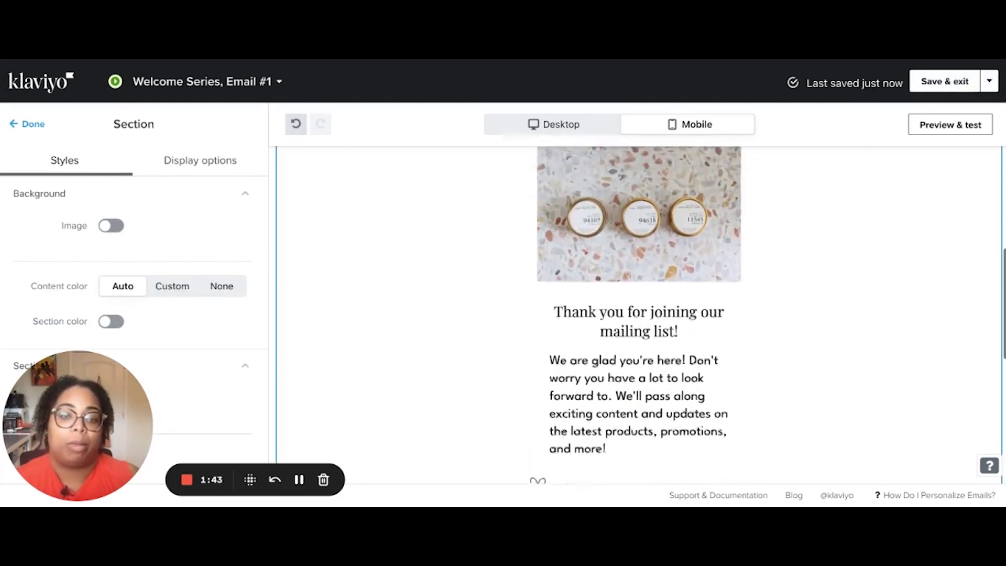
scroll(451, 323, down, 10)
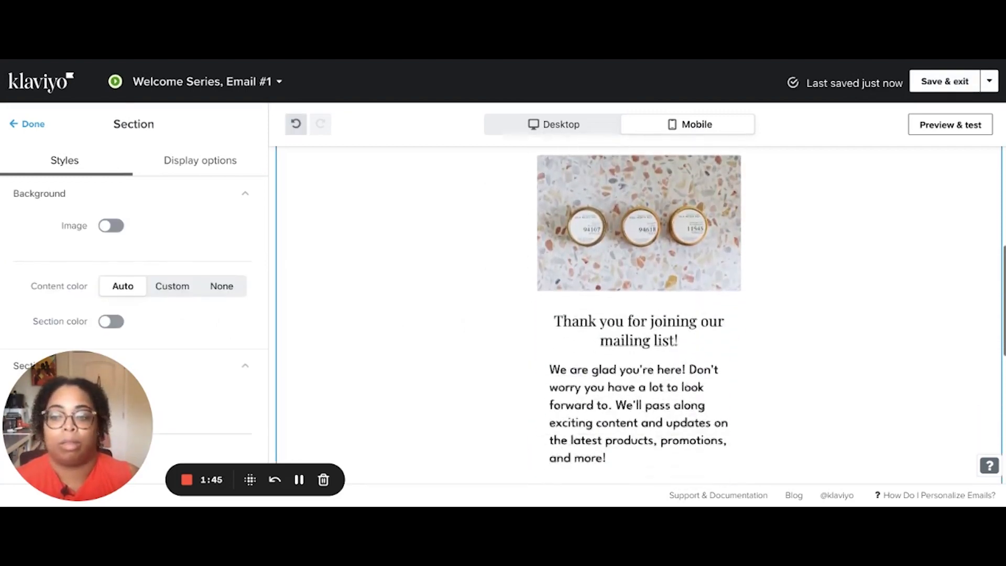
click(554, 124)
scroll(640, 325, down, 5)
scroll(640, 325, up, 6)
scroll(640, 314, up, 1)
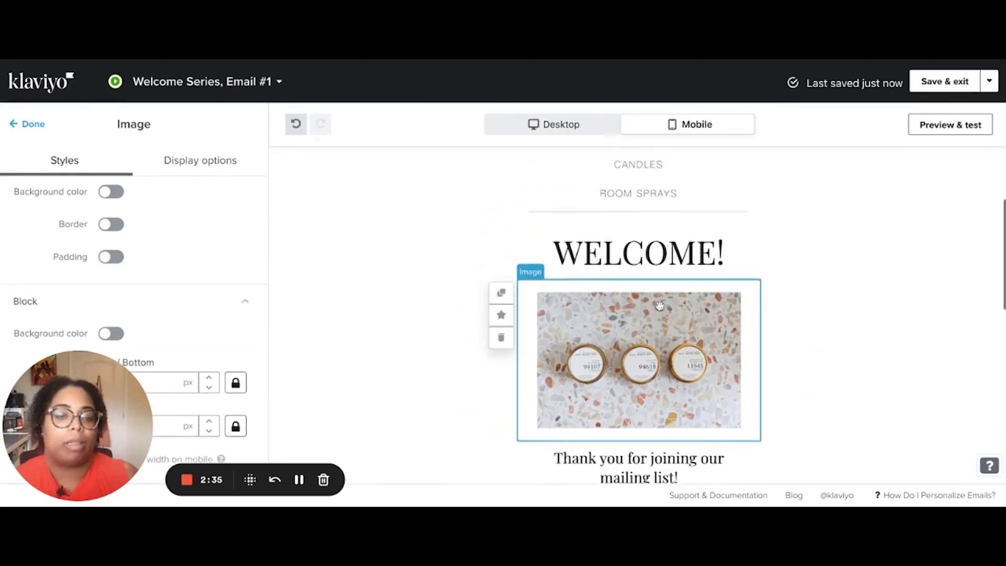
Step: Review the mobile layout from the candle photo through the signature to the discount banner and SHOP NOW button
scroll(659, 305, down, 6)
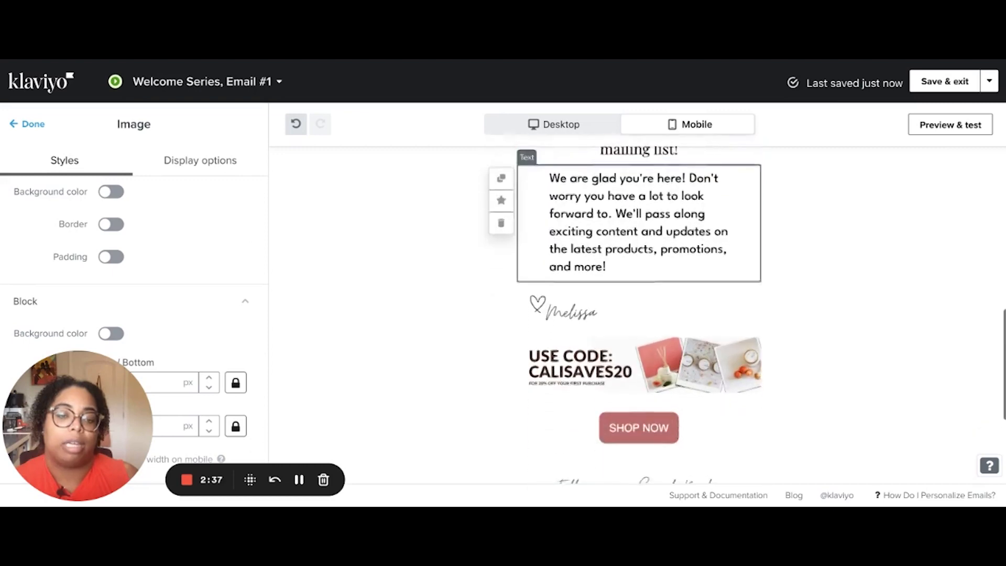
scroll(639, 331, up, 1)
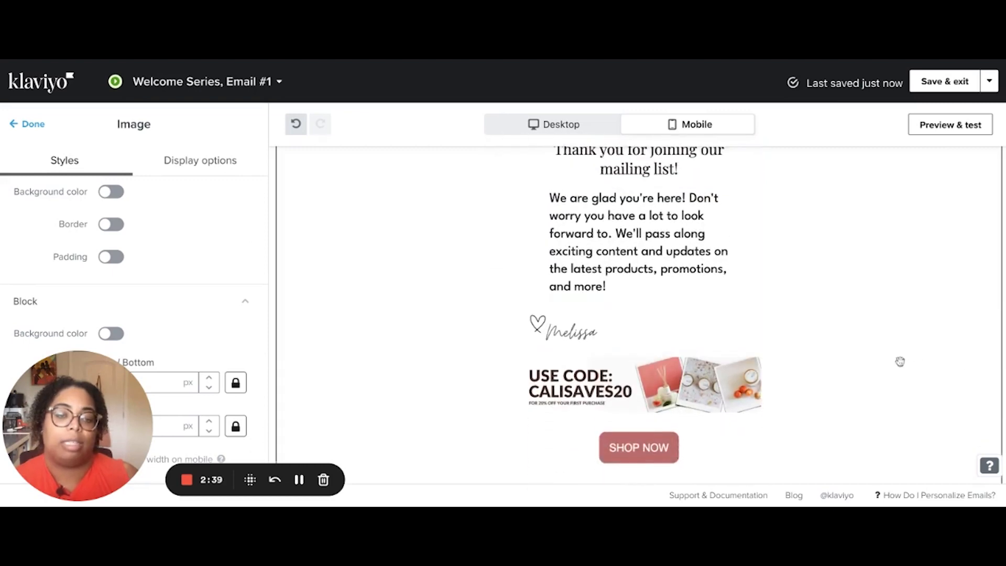
scroll(856, 354, up, 3)
scroll(856, 354, down, 3)
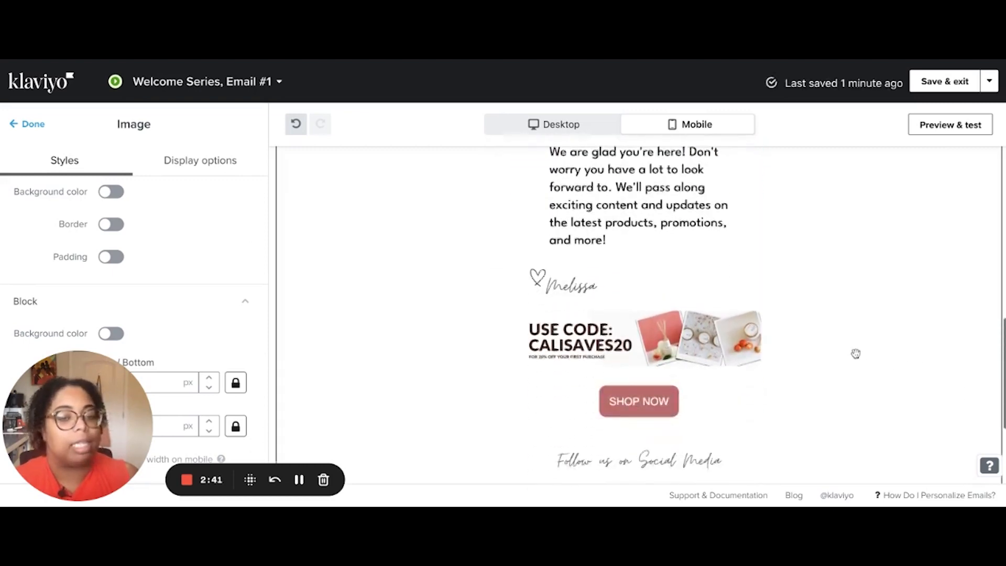
scroll(856, 354, up, 2)
scroll(639, 316, up, 4)
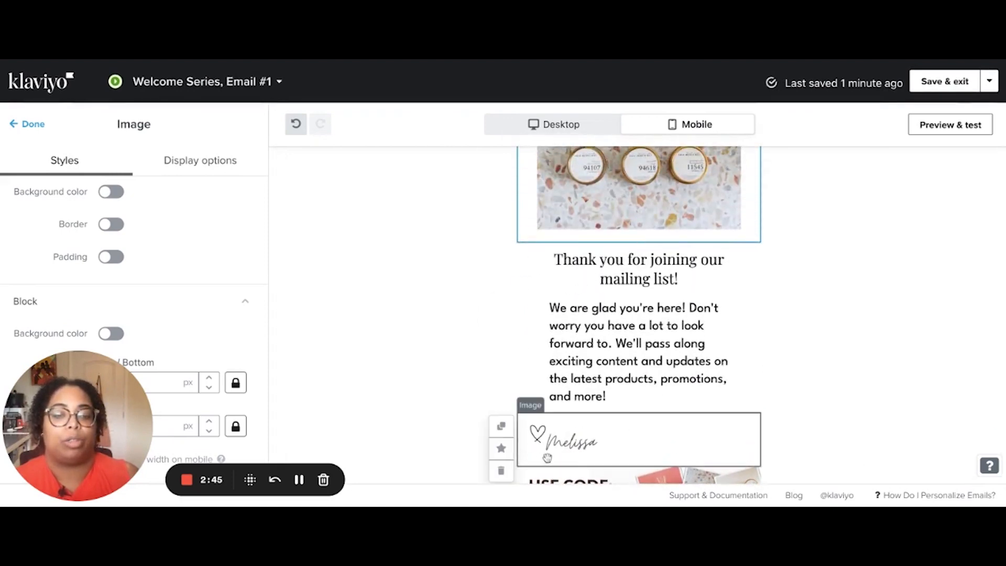
scroll(582, 433, up, 2)
scroll(582, 433, down, 4)
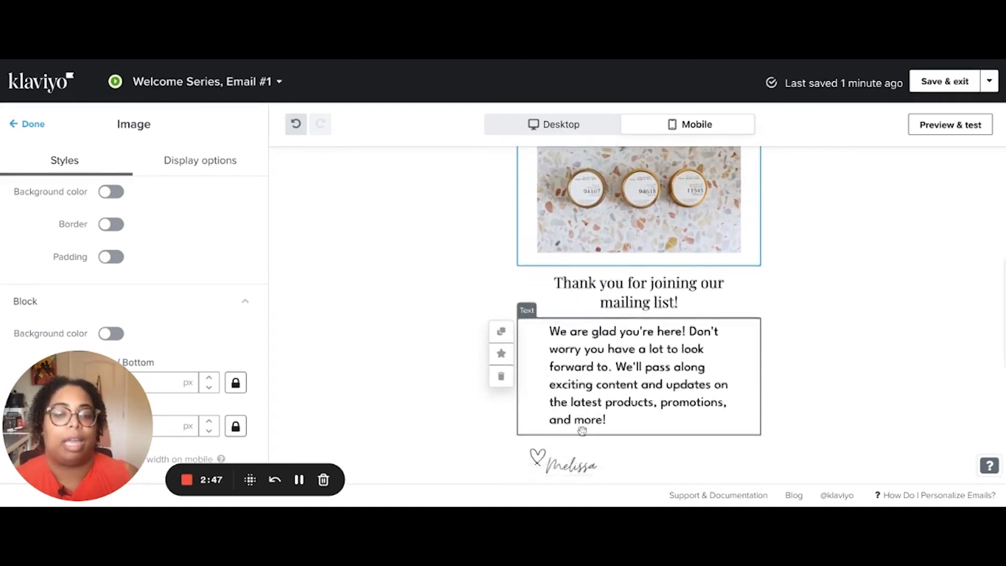
scroll(582, 432, down, 1)
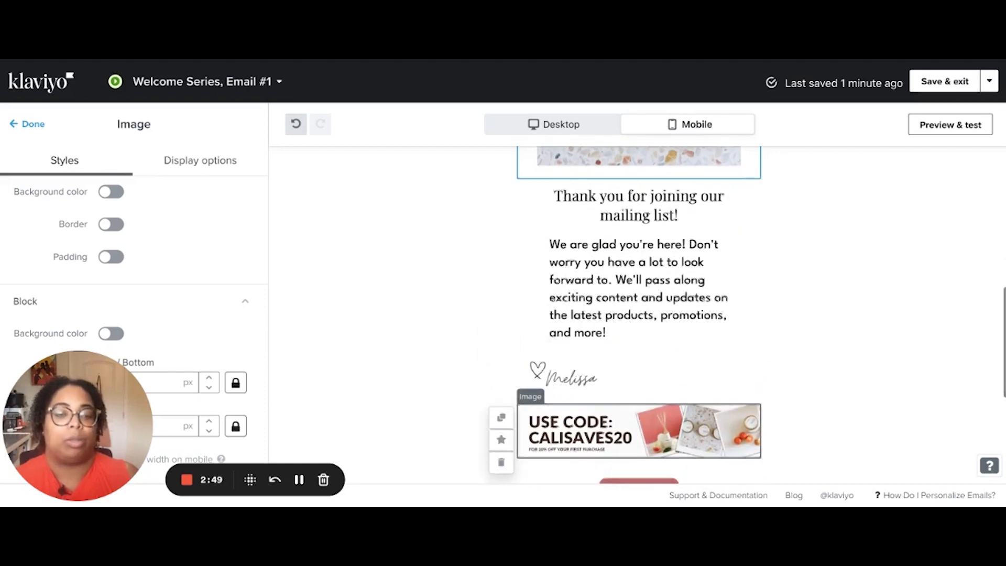
scroll(590, 387, up, 3)
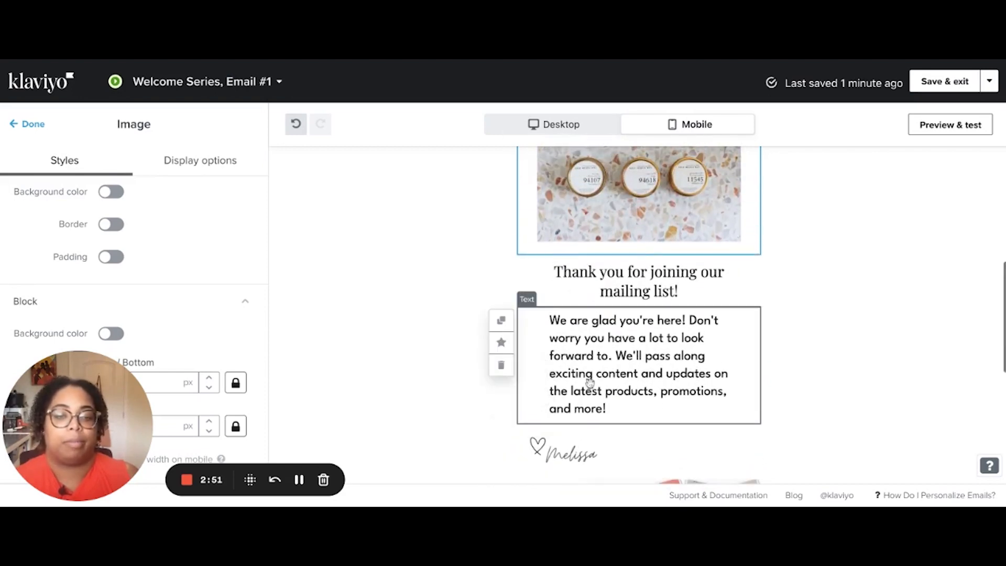
Step: Select the "We are glad you're here!" text block and examine how it sits among the surrounding blocks on mobile
click(546, 376)
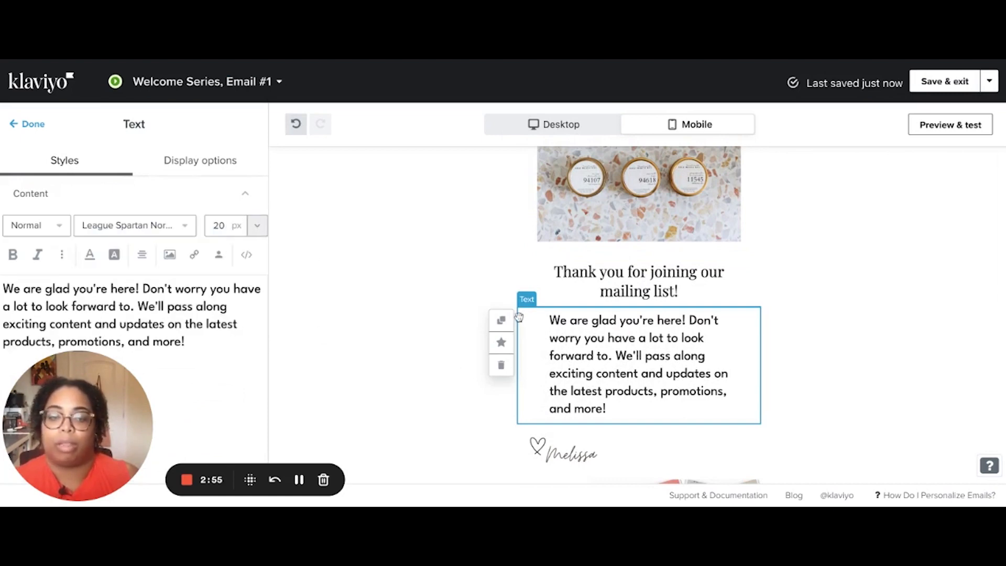
scroll(503, 320, up, 5)
scroll(507, 319, up, 1)
scroll(506, 319, down, 4)
scroll(506, 319, up, 5)
scroll(638, 315, down, 10)
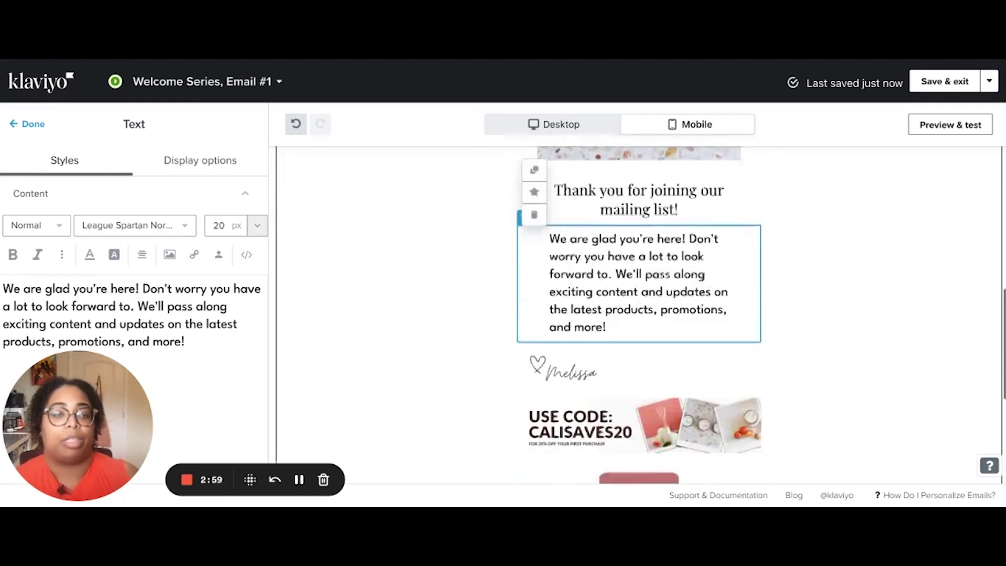
scroll(516, 303, up, 10)
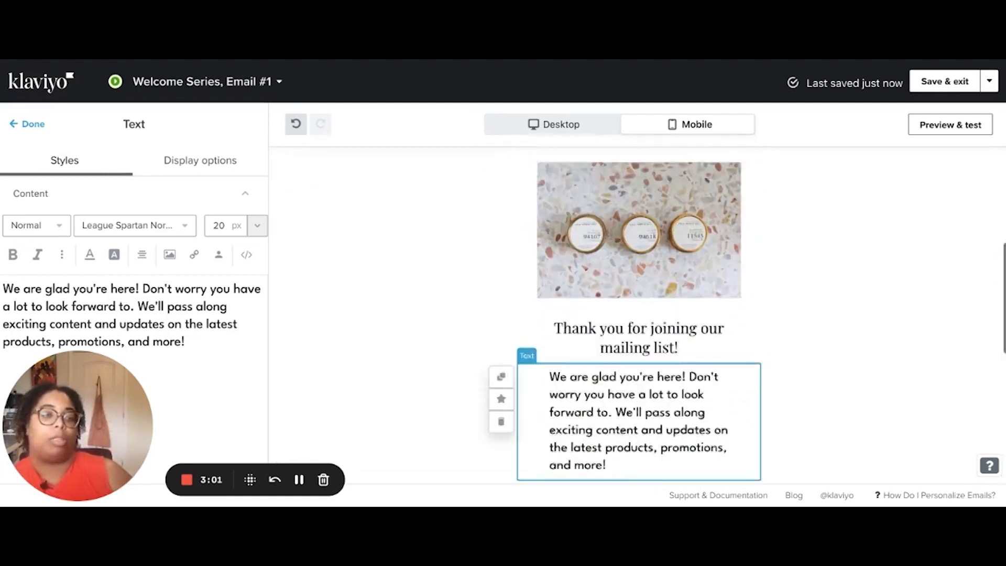
Step: Switch to the desktop preview and check the layout from the header down to the discount banner and SHOP NOW button
click(540, 130)
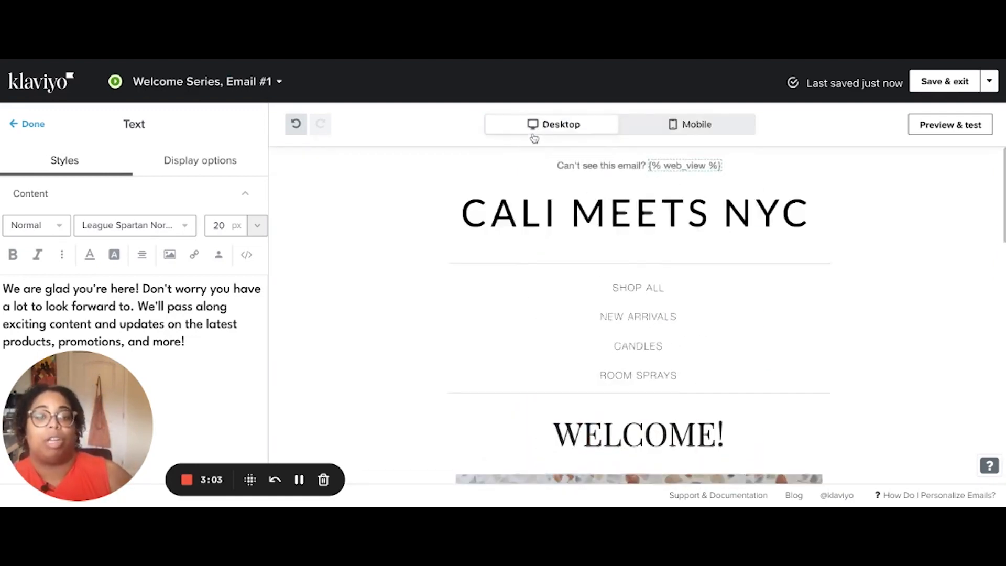
scroll(642, 211, down, 1)
scroll(643, 211, down, 10)
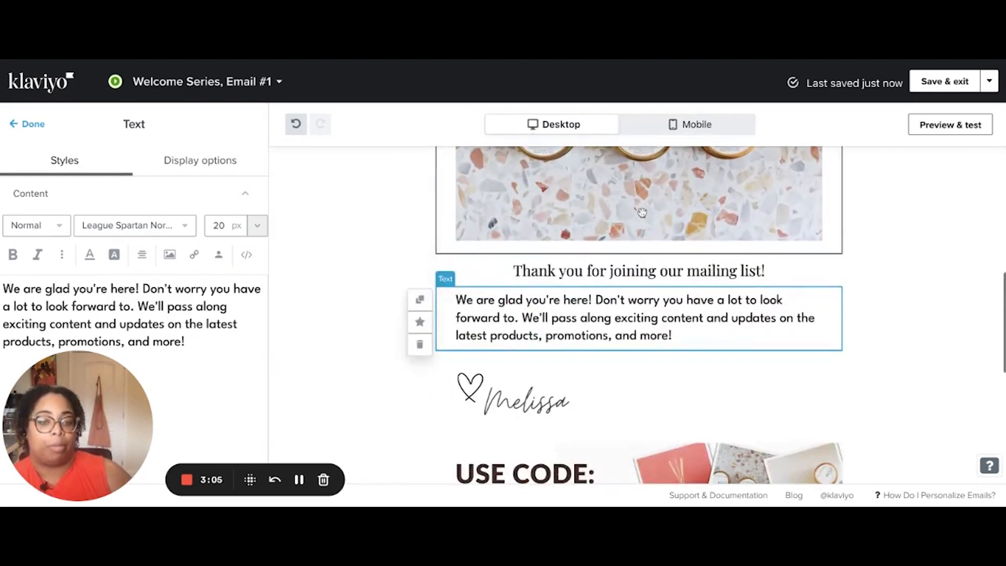
scroll(470, 294, up, 2)
scroll(573, 257, up, 1)
scroll(573, 257, down, 4)
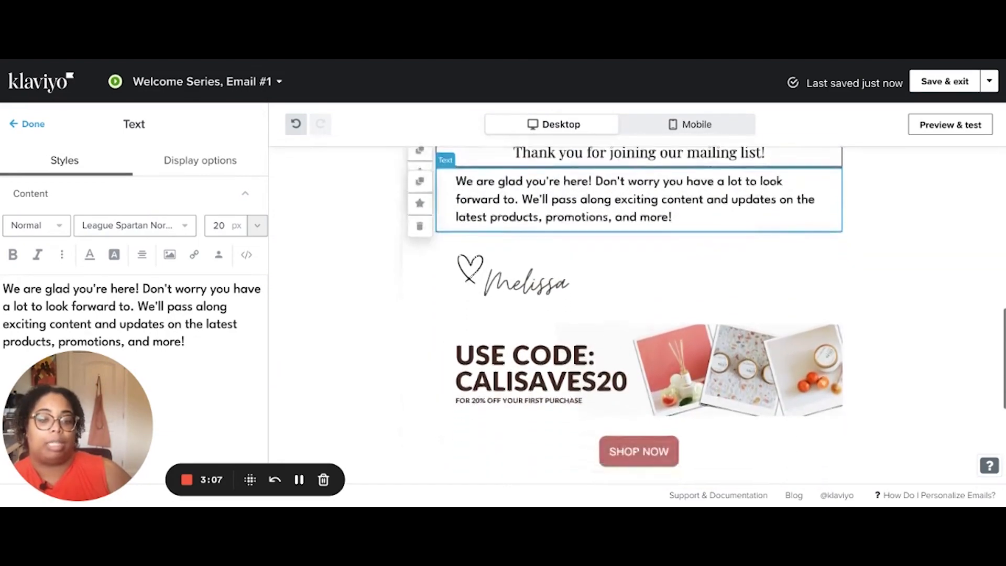
scroll(573, 257, up, 3)
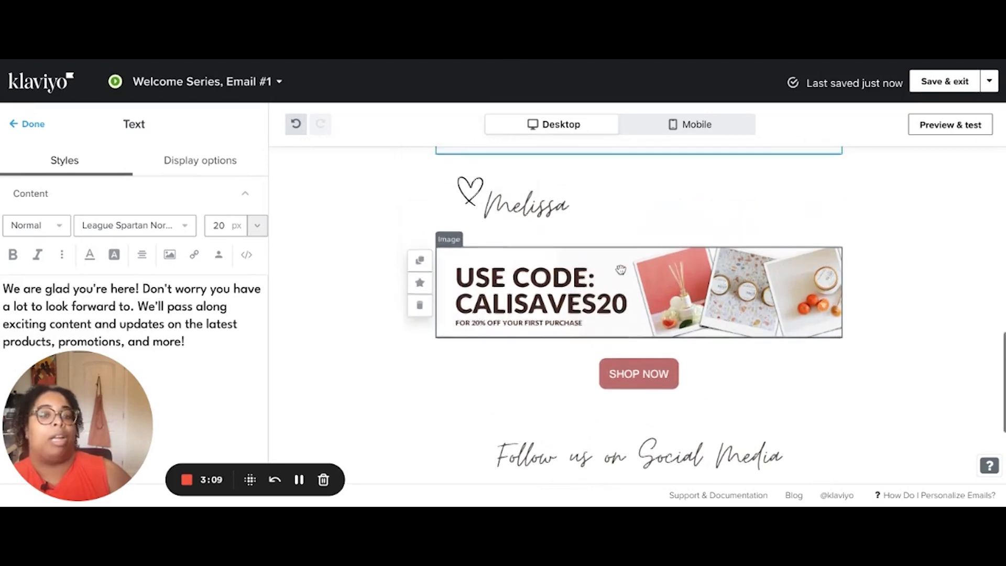
Step: Save and exit the Email #1 design, check its message content, and return to the welcome series flow
click(928, 90)
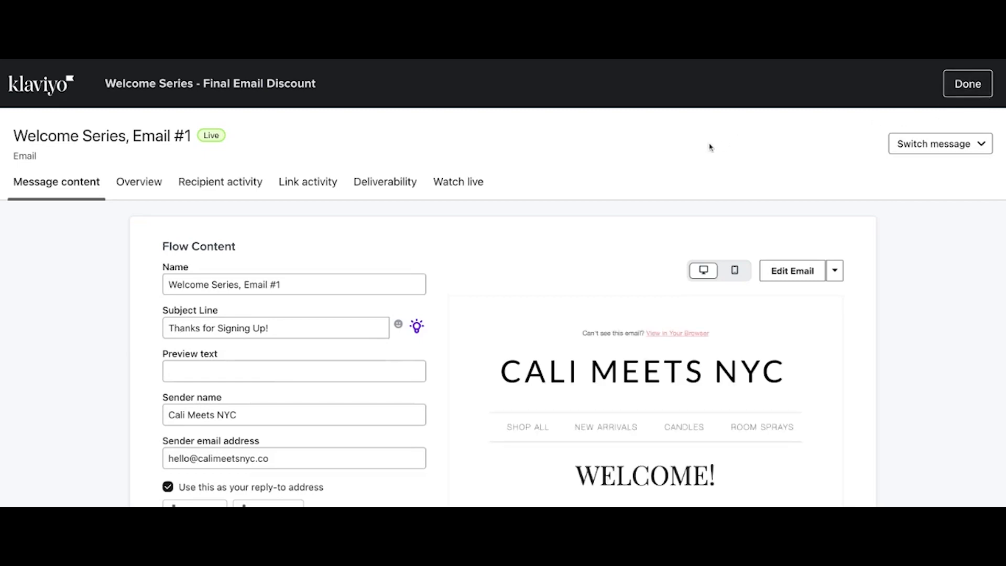
scroll(711, 147, down, 4)
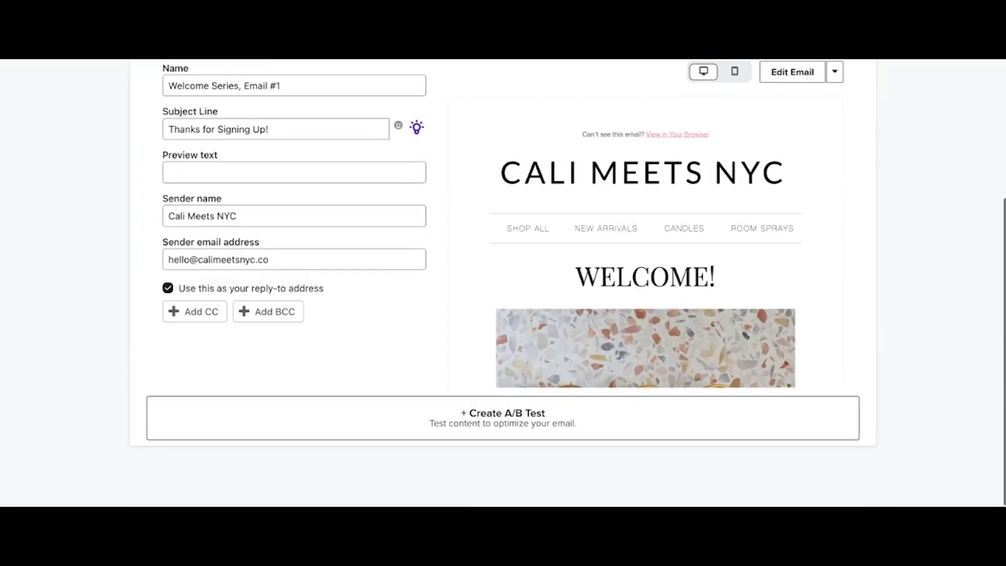
scroll(568, 283, up, 4)
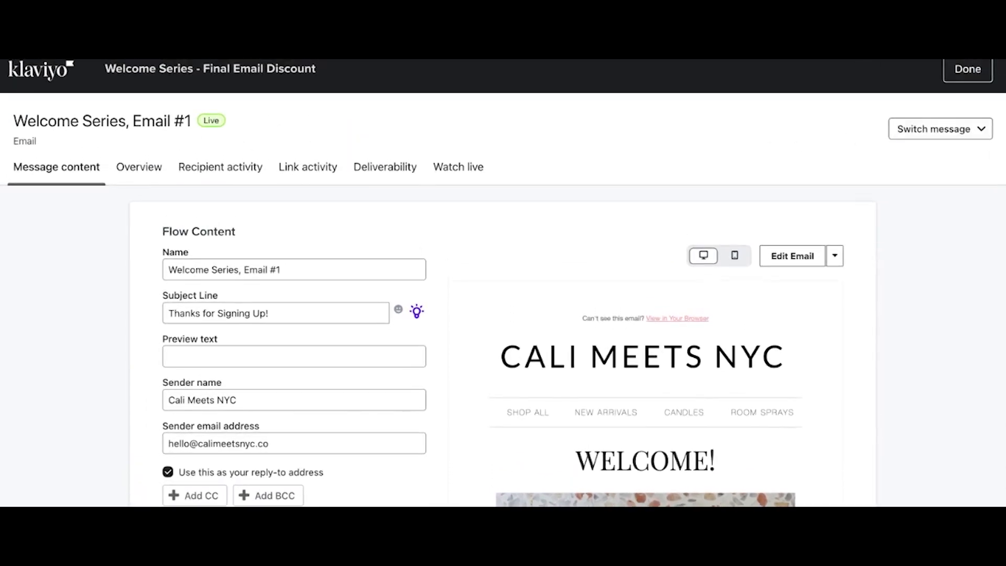
click(973, 77)
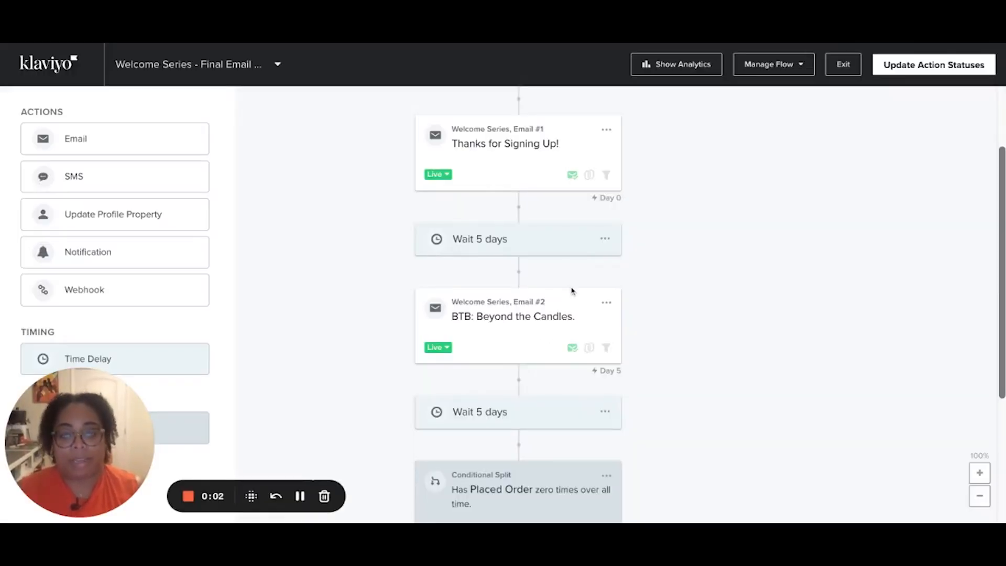
Step: Examine the flow's sequence from the trigger through Emails #1 and #2 to the conditional split and the 20% off email
scroll(561, 284, up, 1)
scroll(560, 285, down, 1)
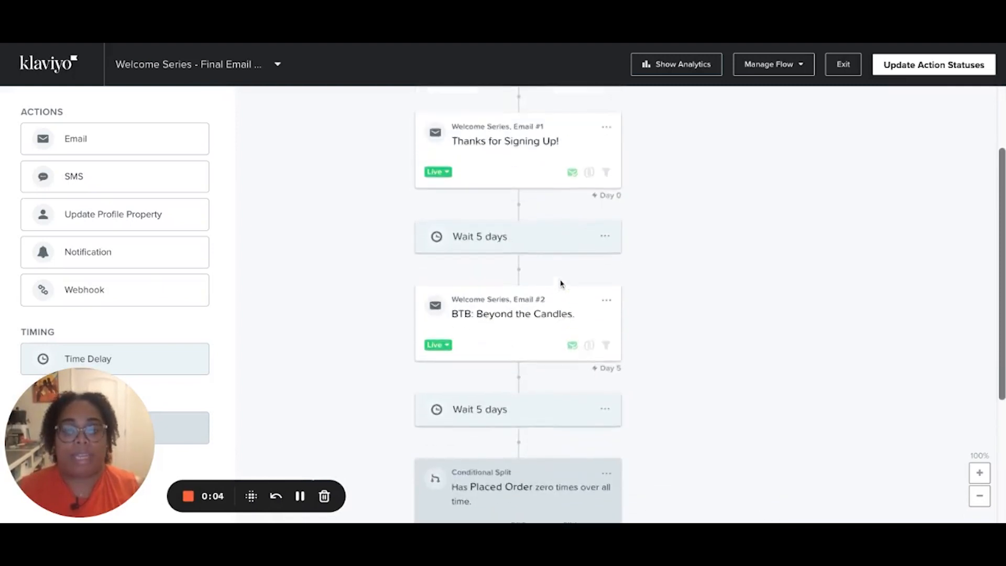
scroll(561, 284, up, 2)
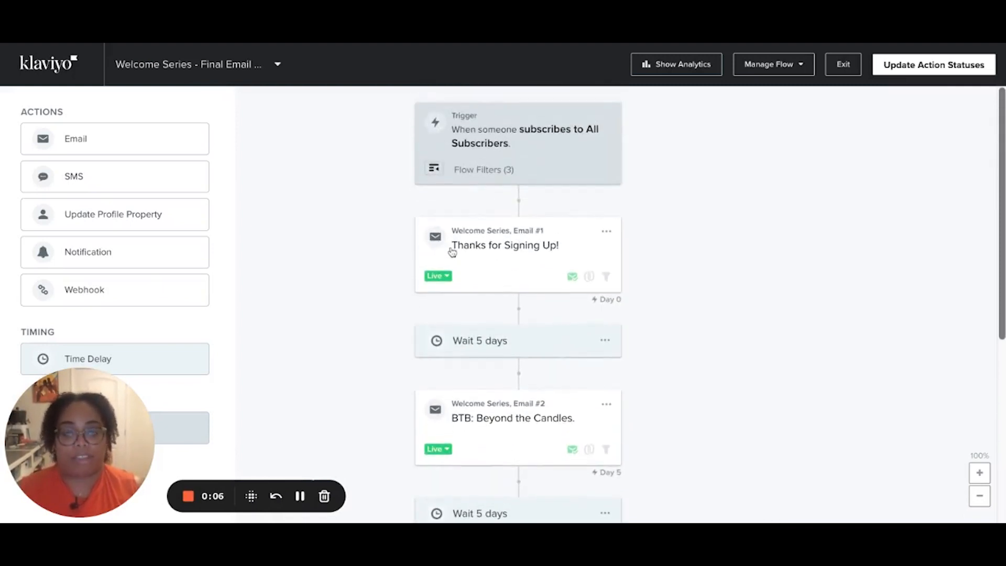
scroll(452, 252, down, 2)
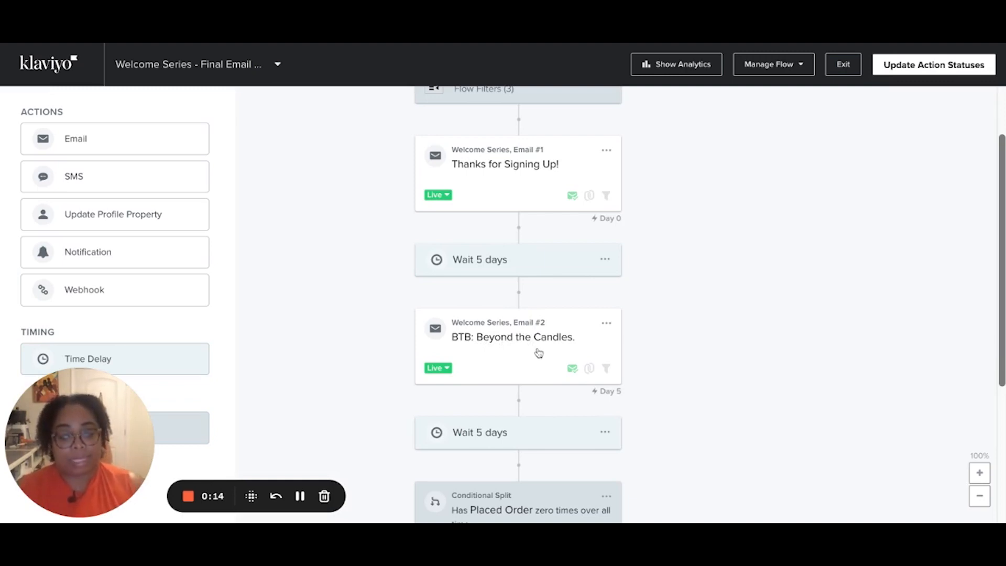
scroll(539, 352, down, 2)
scroll(539, 353, down, 3)
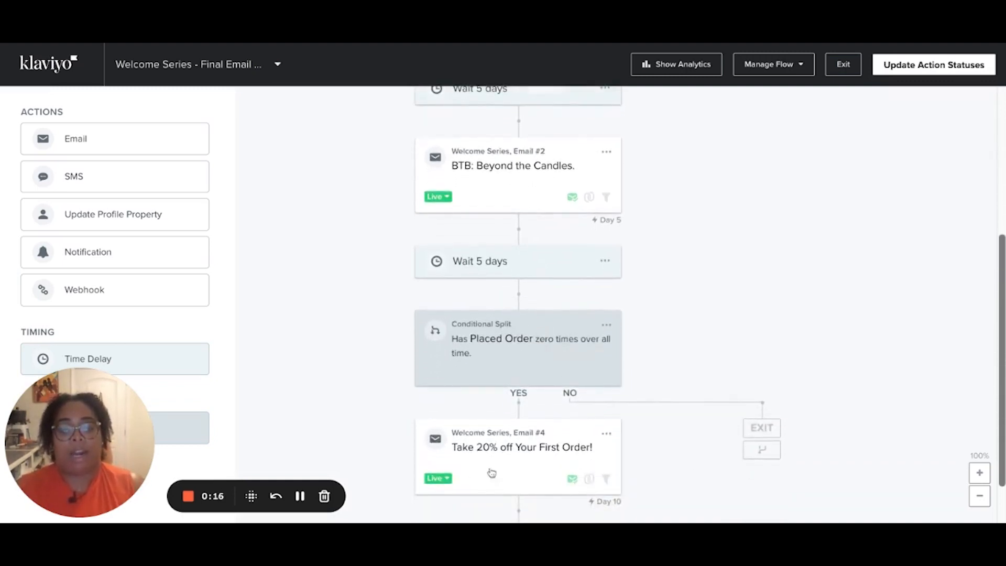
scroll(542, 458, up, 3)
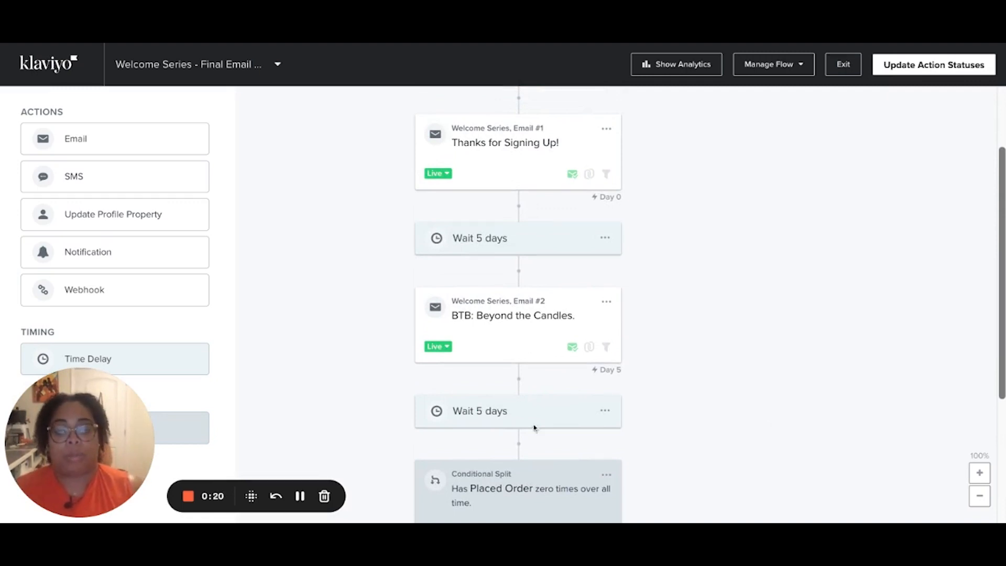
scroll(496, 341, down, 2)
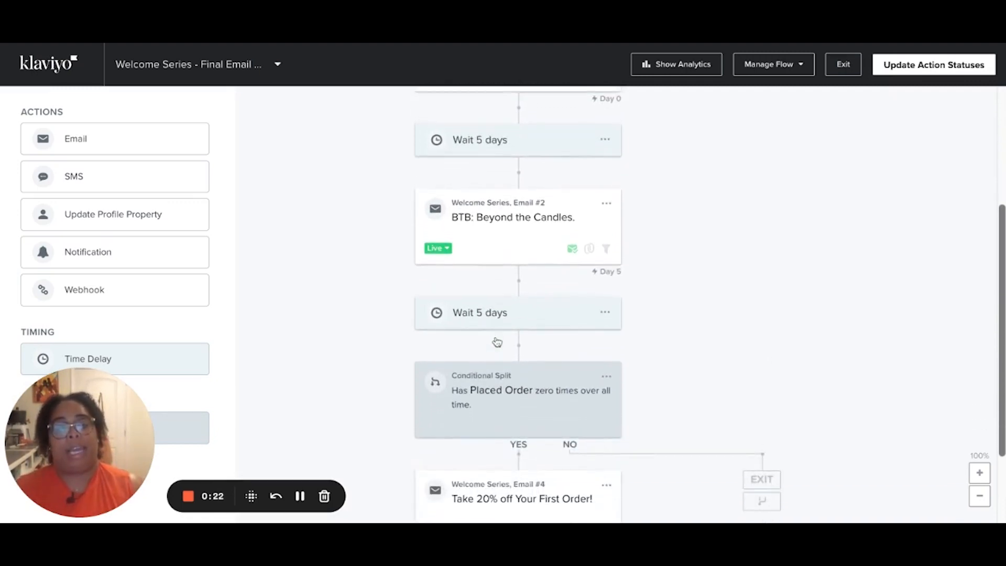
scroll(497, 342, up, 2)
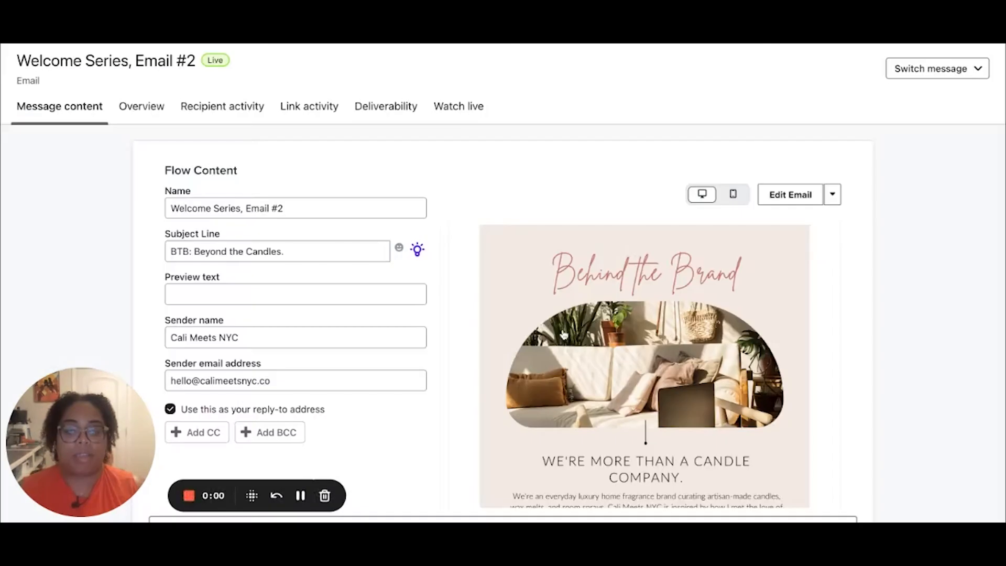
Step: Review the "Behind the Brand" content of Welcome Series, Email #2 down to its READ MORE button
scroll(564, 334, down, 5)
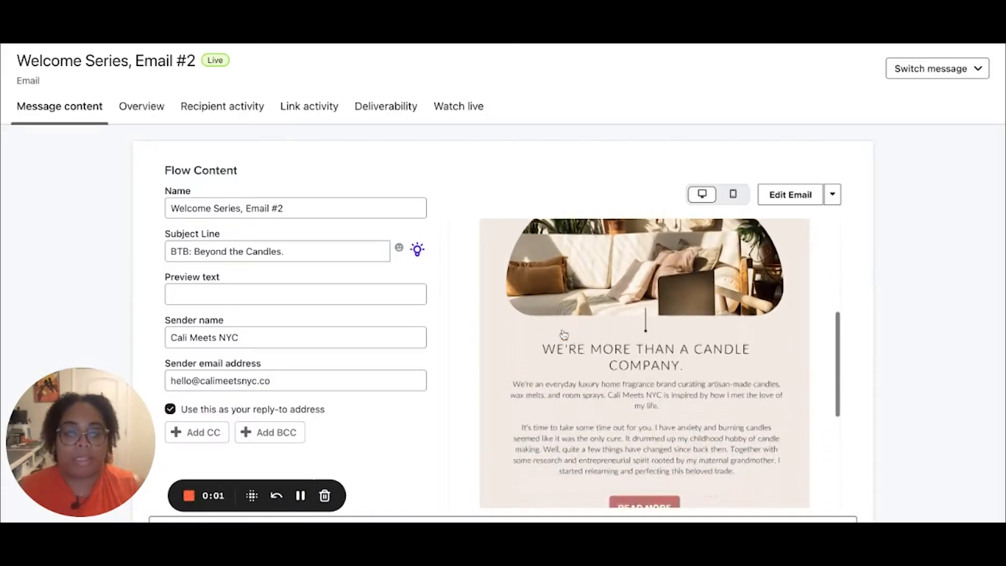
scroll(564, 335, down, 3)
scroll(564, 335, up, 4)
scroll(645, 362, up, 1)
scroll(645, 361, down, 3)
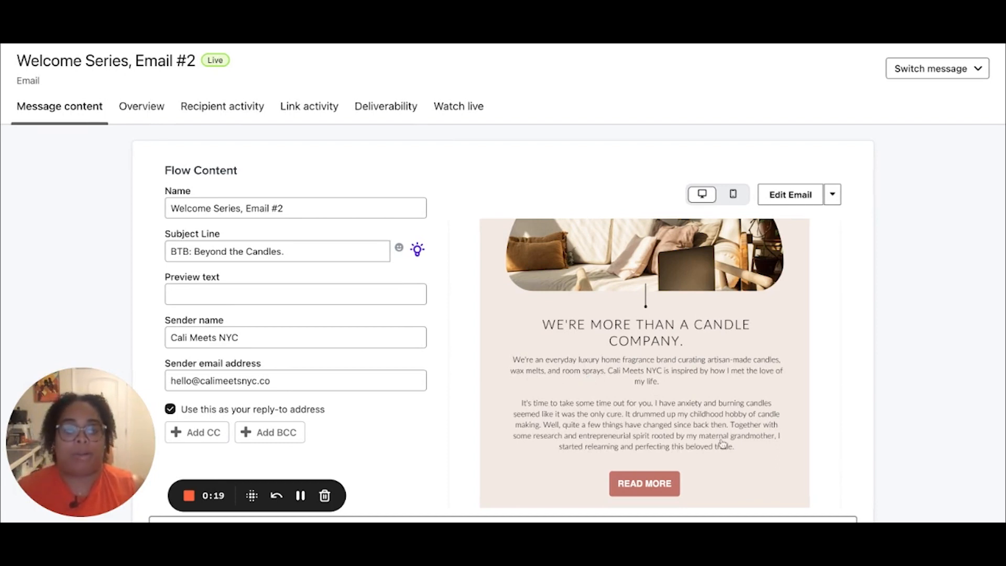
scroll(642, 391, up, 2)
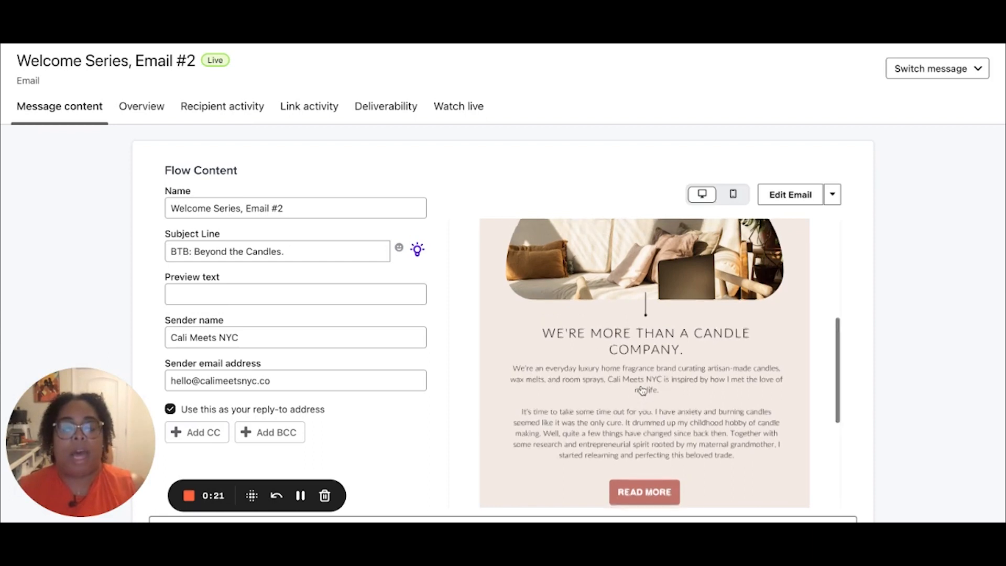
Step: Open the Subject Line Assistant for Email #2, choose the Welcome Series flow type and enter "Cali meets NYC" as the brand name
click(282, 255)
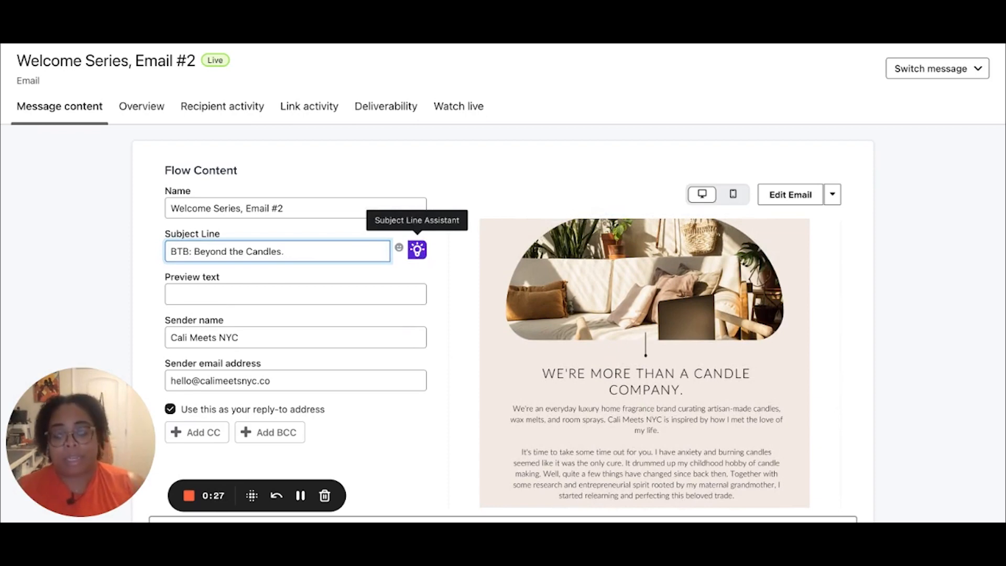
click(418, 249)
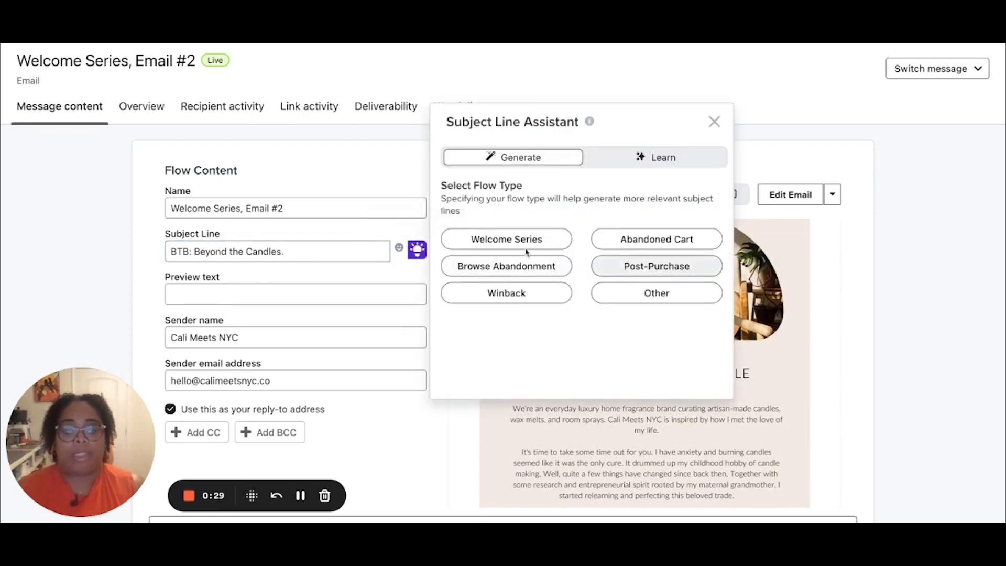
click(489, 240)
click(481, 204)
text(Cali meets NYC)
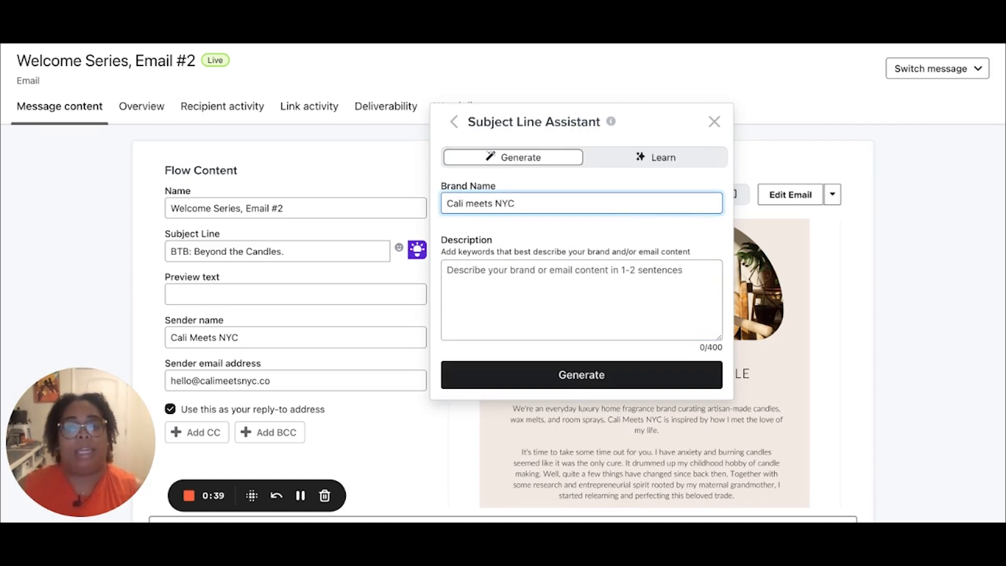
Step: Begin the assistant's description with "Learn more about the Cali Meets NYC brand." and draft a second sentence starting "A fragrant love letter of"
click(539, 289)
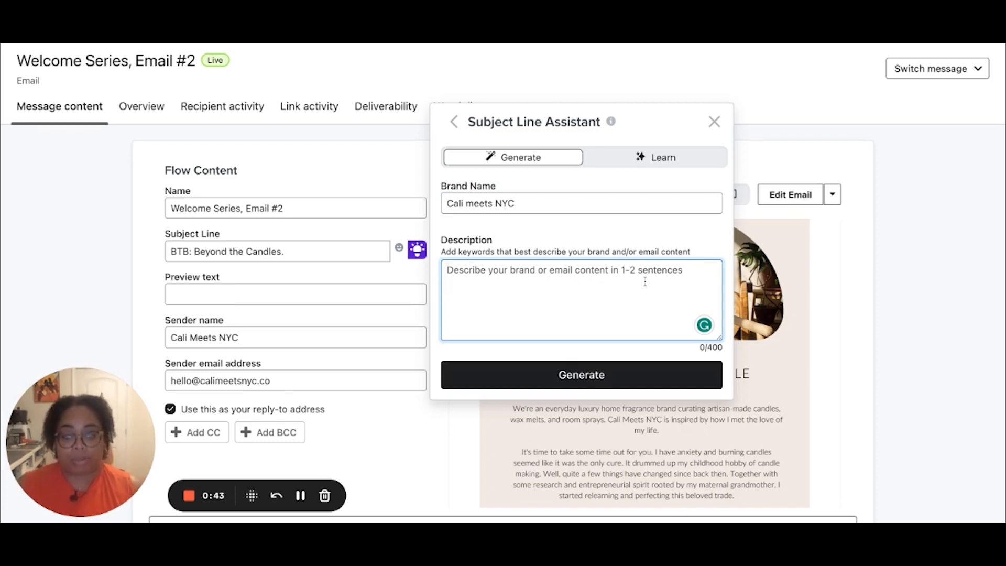
text(Learn more about the)
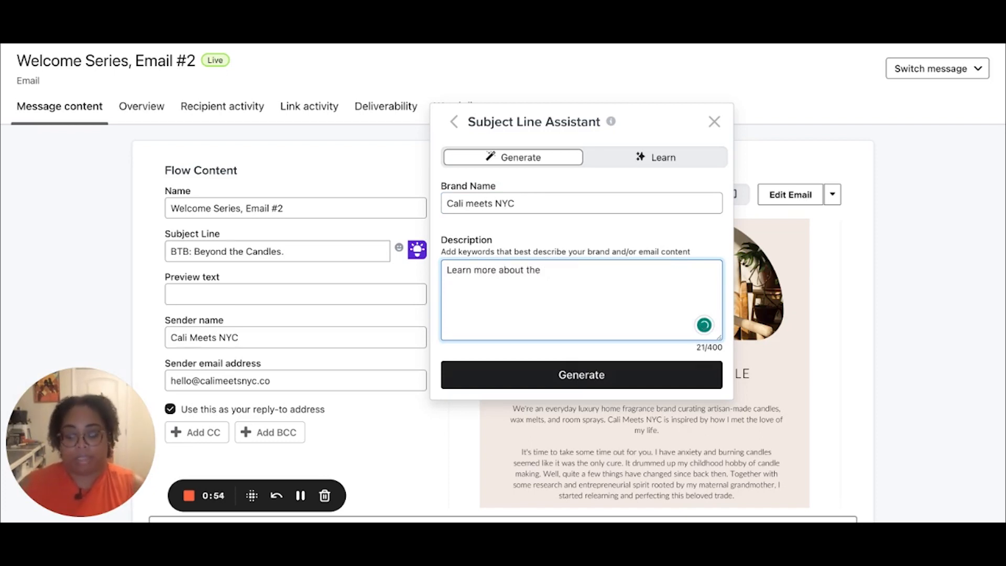
text( Cali Meets NYC brand. A fragrant love letter of)
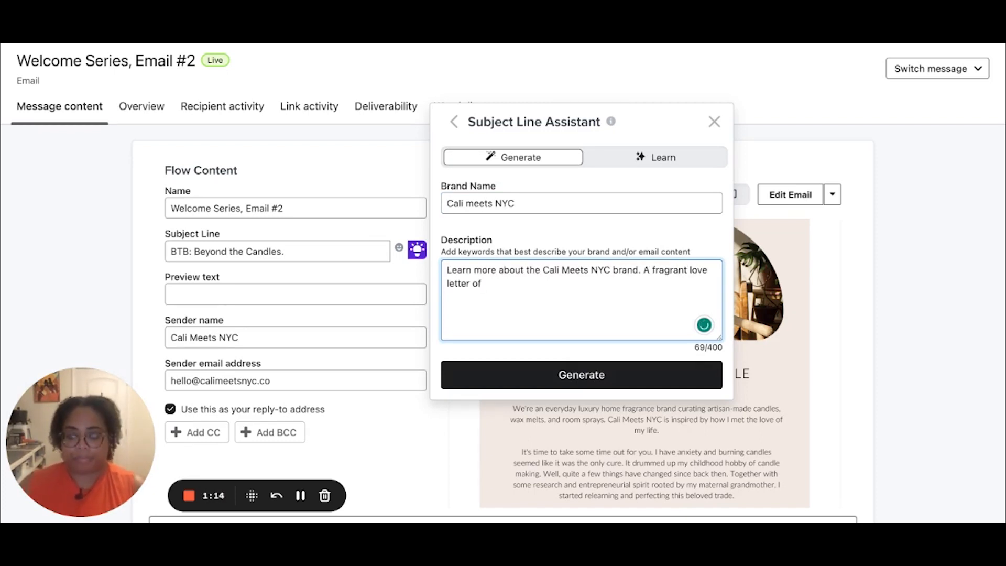
text(ng-distance)
Step: Replace the unfinished second sentence with "Cali Meets NYC is a fragrant love letter in candle form. Inspired by a true long-distance love story."
click(667, 285)
key(BackSpace)
key(BackSpace)
key(BackSpace)
key(BackSpace)
key(BackSpace)
key(BackSpace)
key(BackSpace)
key(BackSpace)
key(BackSpace)
key(BackSpace)
key(BackSpace)
key(BackSpace)
key(BackSpace)
key(BackSpace)
key(BackSpace)
key(BackSpace)
key(BackSpace)
key(BackSpace)
key(BackSpace)
key(BackSpace)
text(Cali Meets NYC is a fragrant love letter in candle form. Inspired )
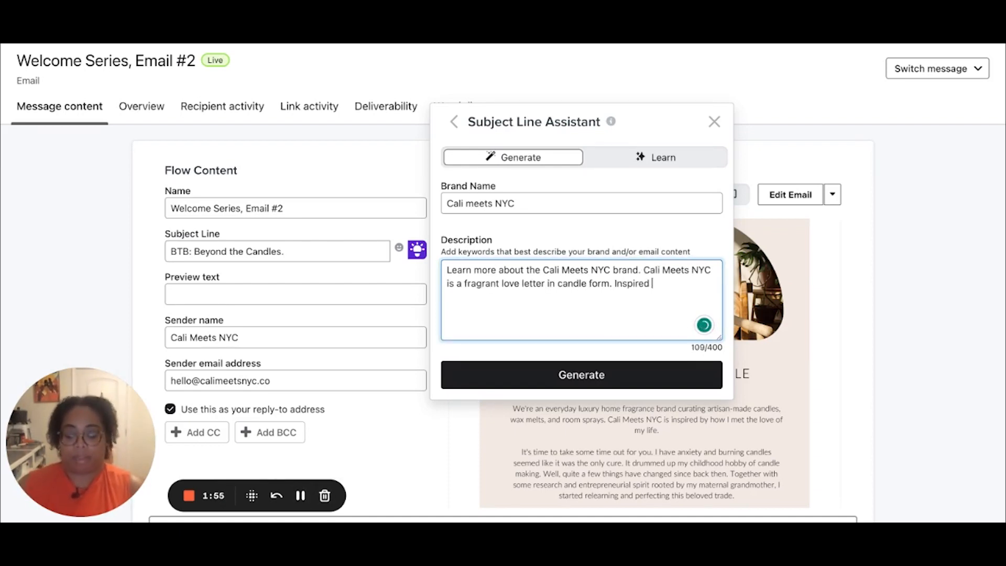
text(by a true long distance love story.)
mouse_move(466, 297)
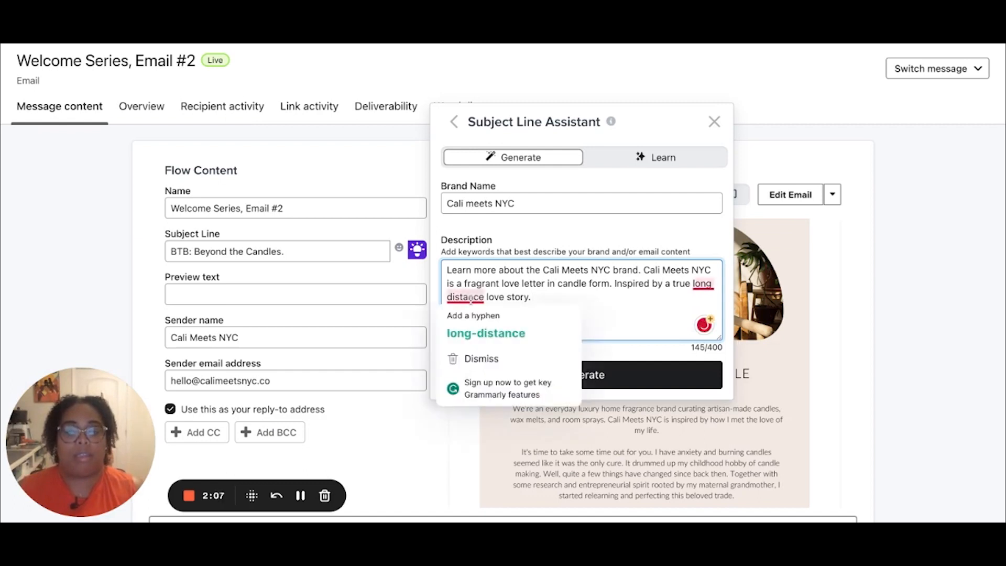
click(478, 328)
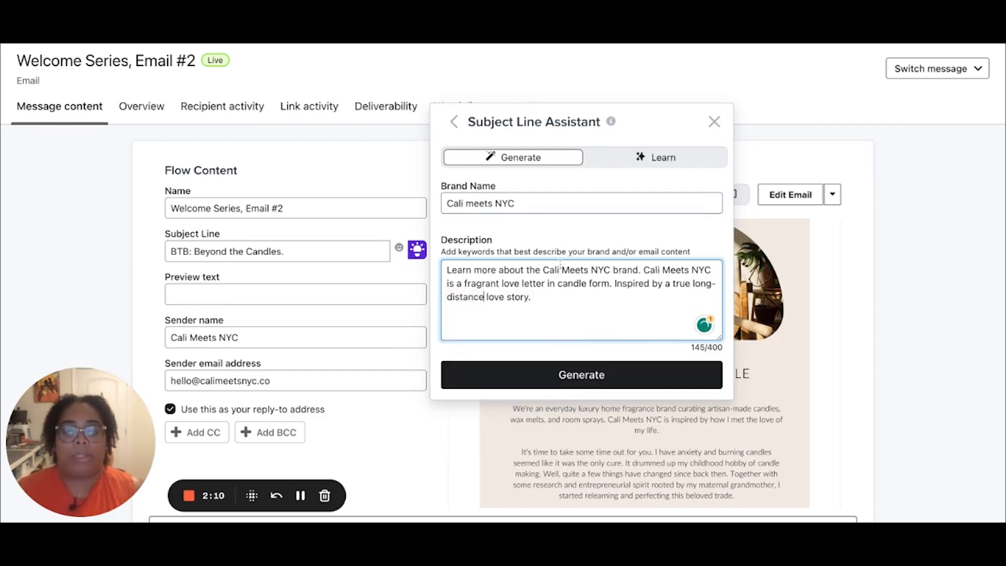
Step: Generate subject line ideas from the description and read through the suggestions
click(590, 377)
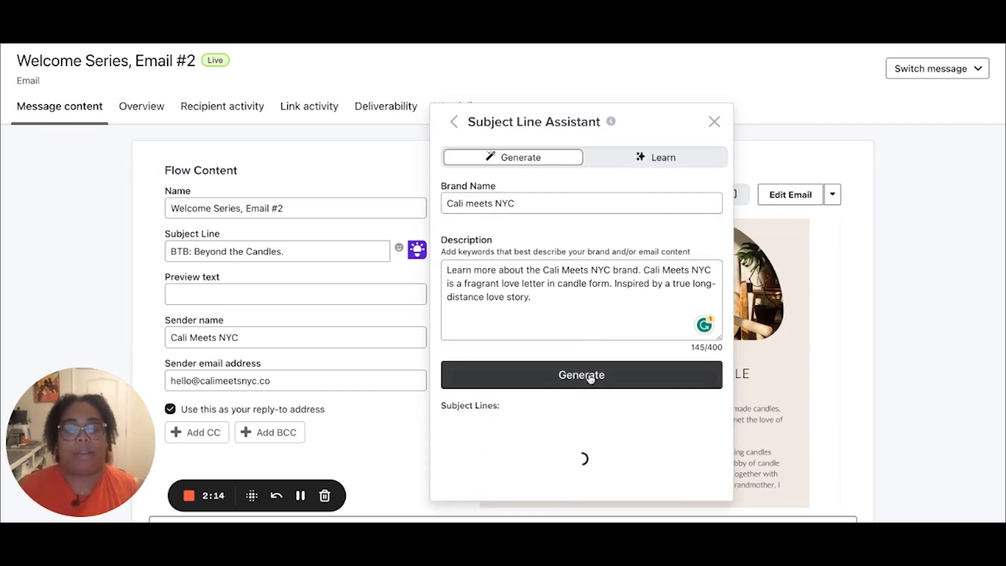
scroll(591, 378, down, 1)
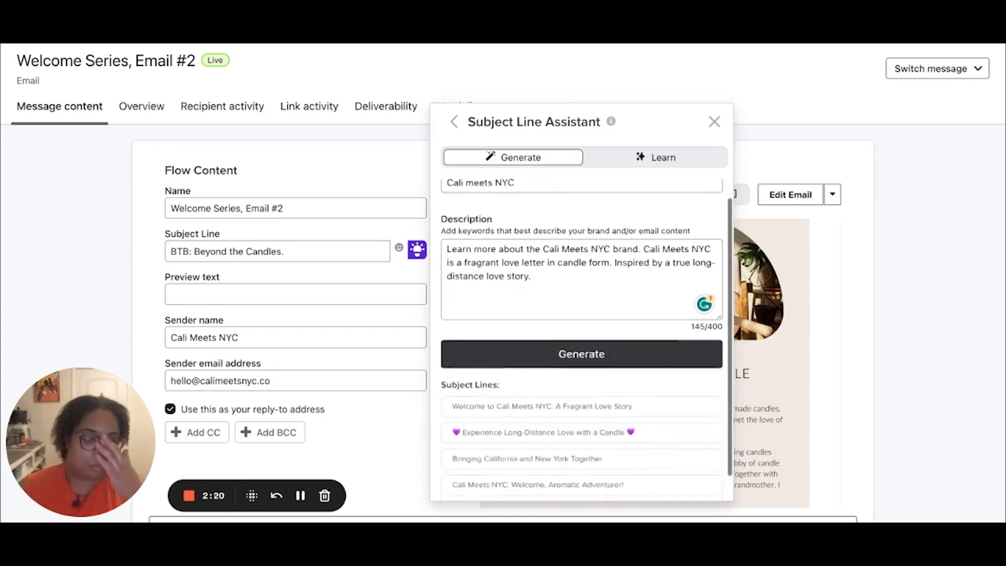
scroll(576, 440, down, 1)
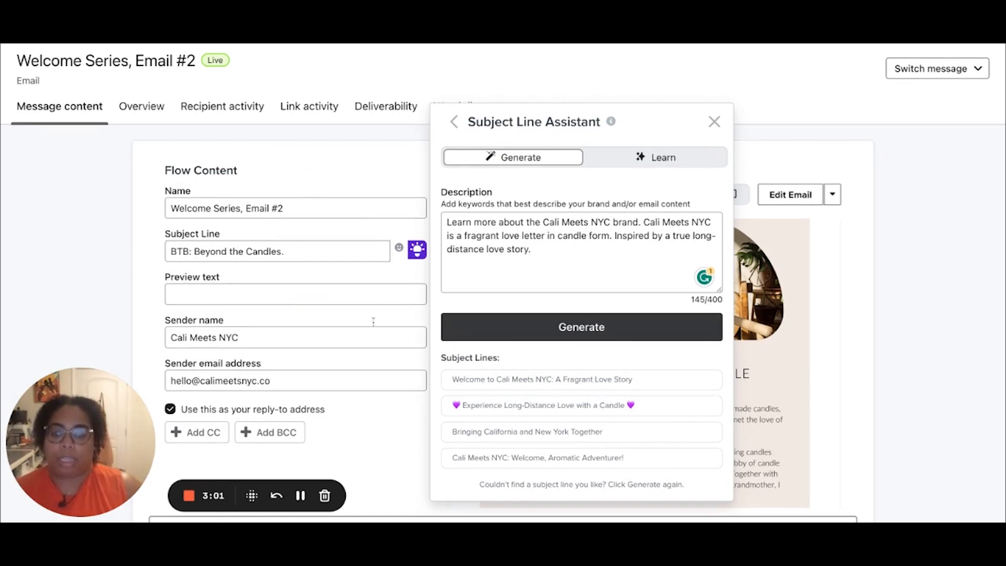
Step: Fill in Email #2's preview text with "Experience Long-Distance Love with a Candle"
click(193, 293)
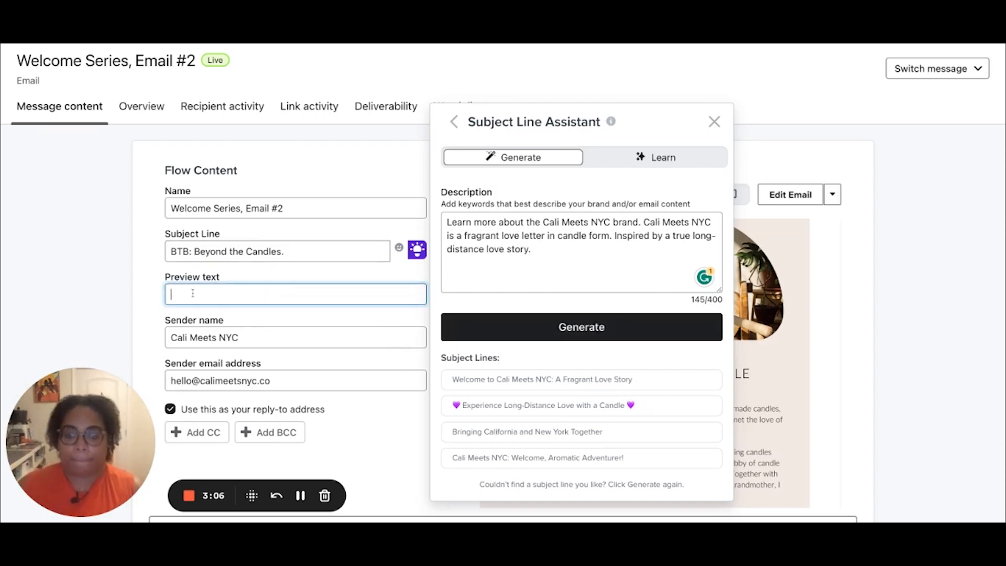
text(Experience Long-Distance Love with a Candle)
scroll(283, 331, up, 1)
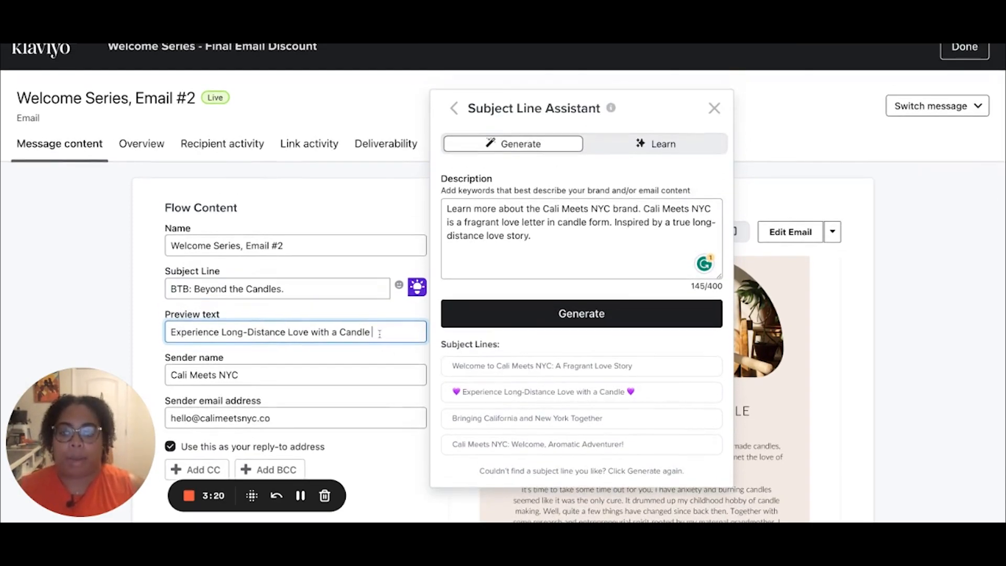
scroll(321, 303, down, 1)
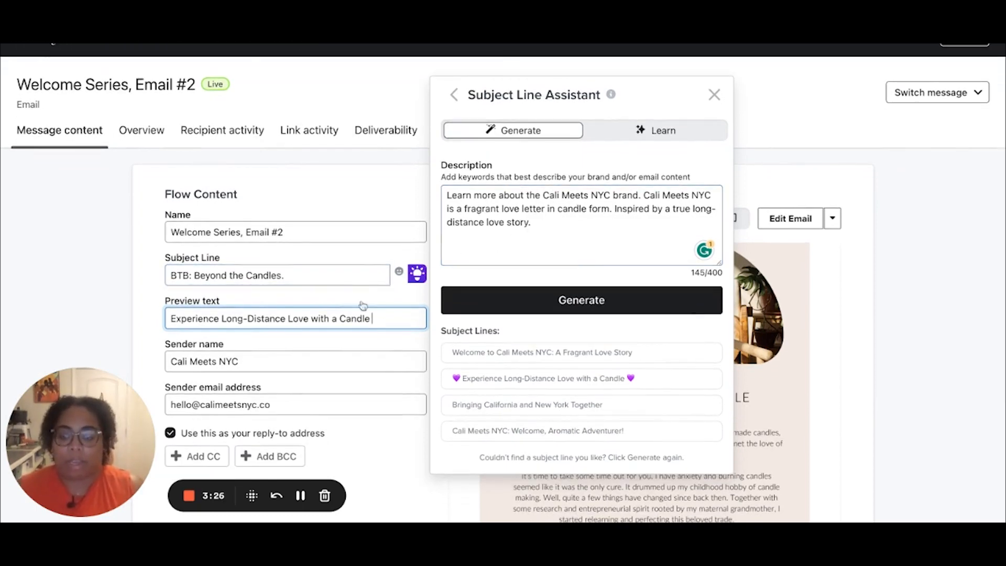
Step: Change the subject line to "BTB: Bringing California and New York Together" and finish it with a red emoji
scroll(561, 372, down, 1)
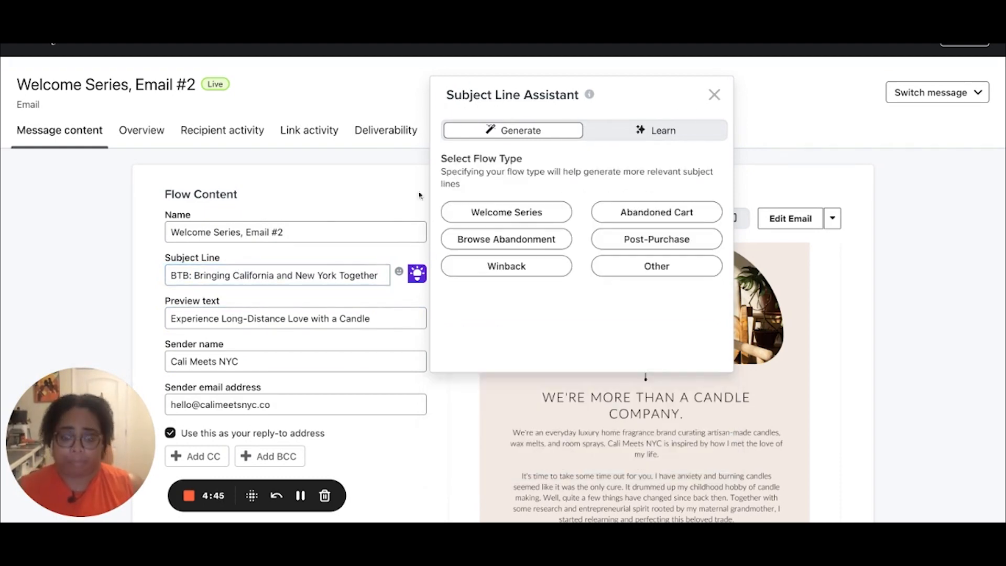
click(399, 271)
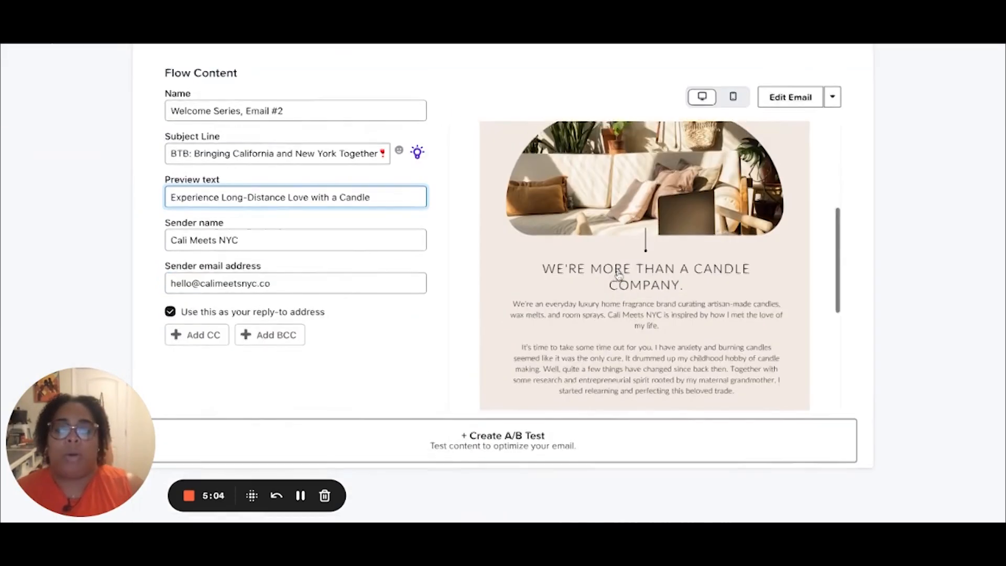
Step: Review Email #2's desktop preview from the navigation links and "Behind the Brand" heading down past the READ MORE button
scroll(619, 275, down, 2)
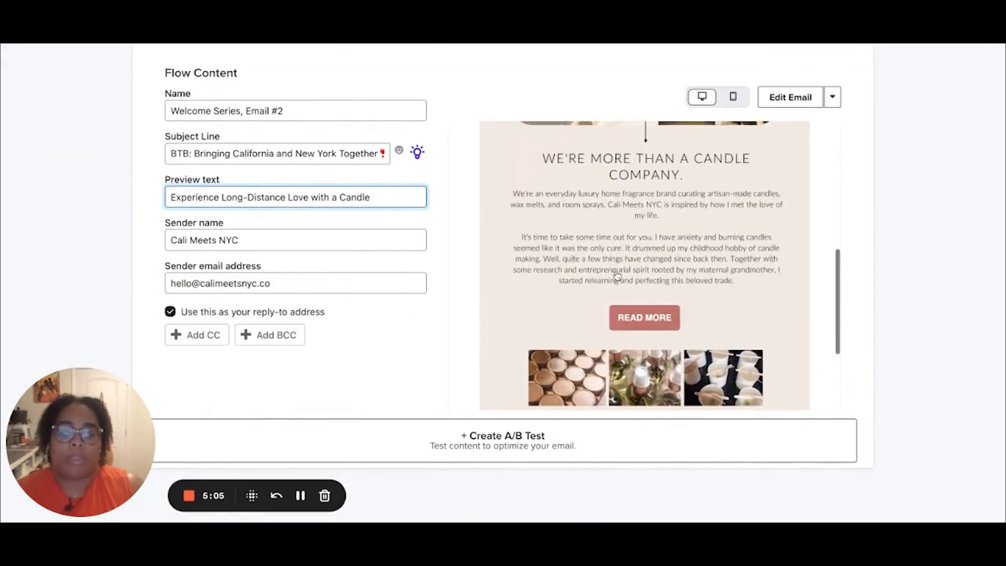
scroll(619, 275, up, 3)
scroll(617, 277, up, 3)
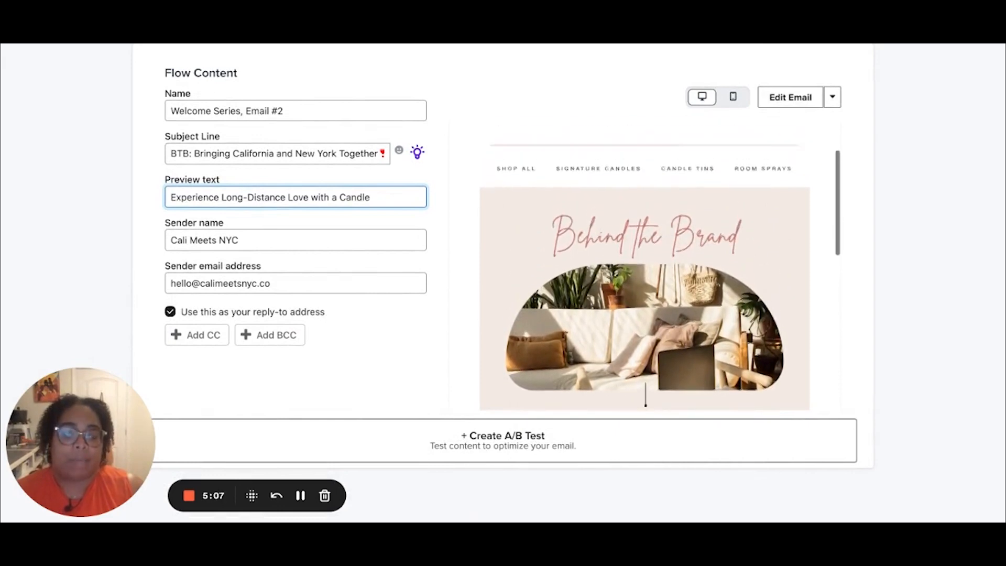
scroll(645, 262, down, 5)
scroll(644, 262, up, 2)
scroll(645, 262, down, 2)
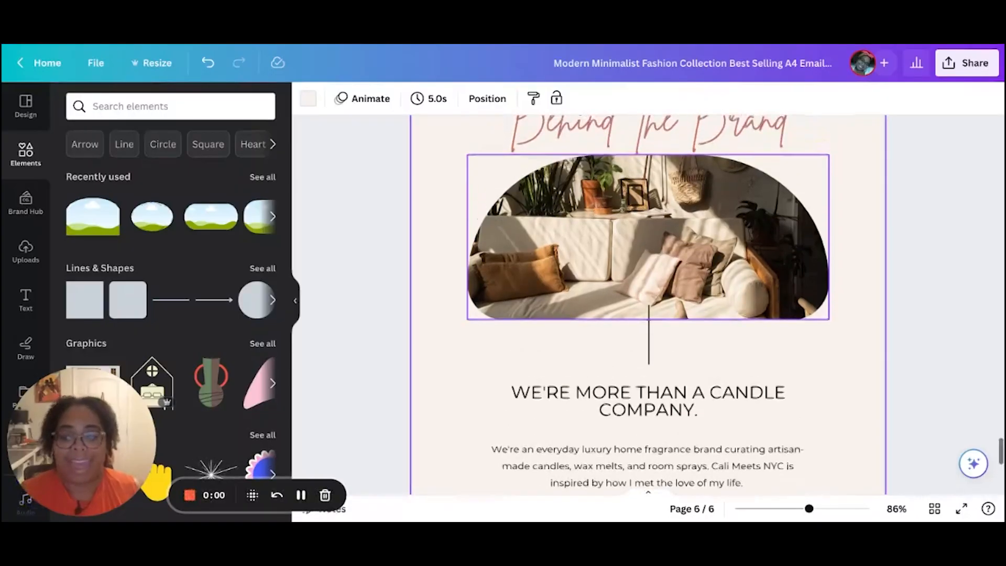
Step: In Canva, examine the "Behind the Brand" design on page 6, from its title and photo down to the brand story text
scroll(649, 314, up, 3)
scroll(648, 315, down, 3)
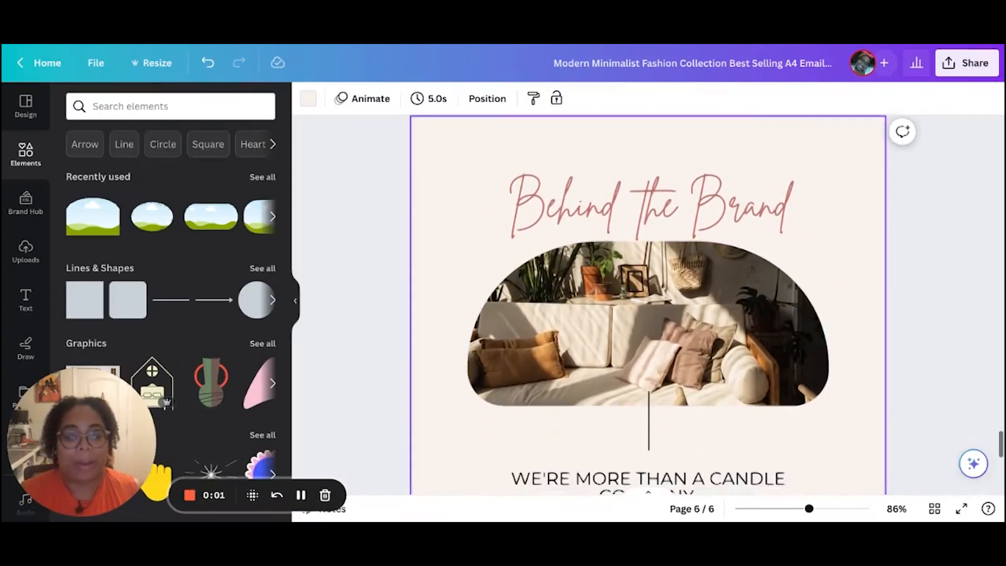
scroll(649, 314, down, 7)
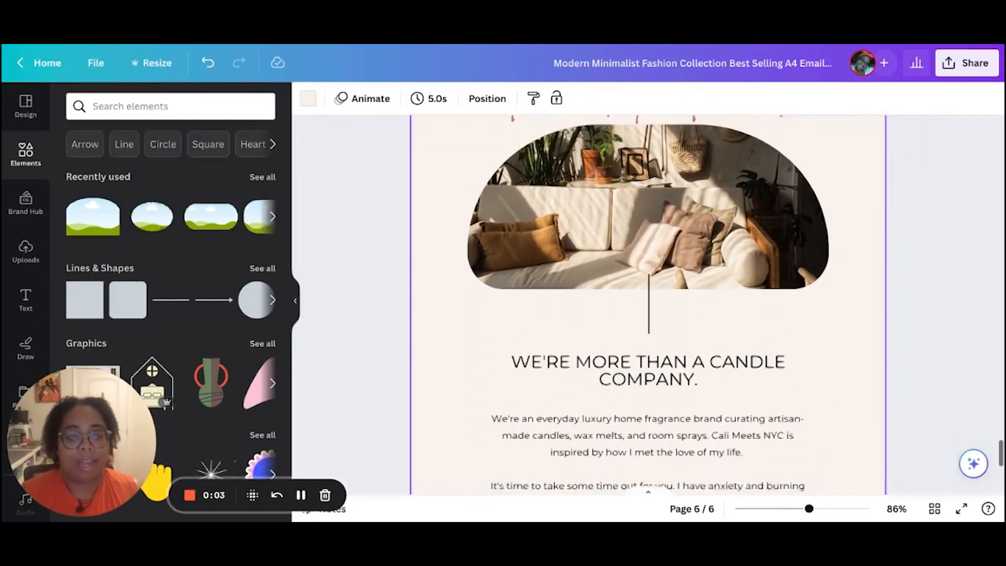
scroll(649, 210, down, 2)
scroll(649, 209, up, 5)
scroll(648, 262, up, 2)
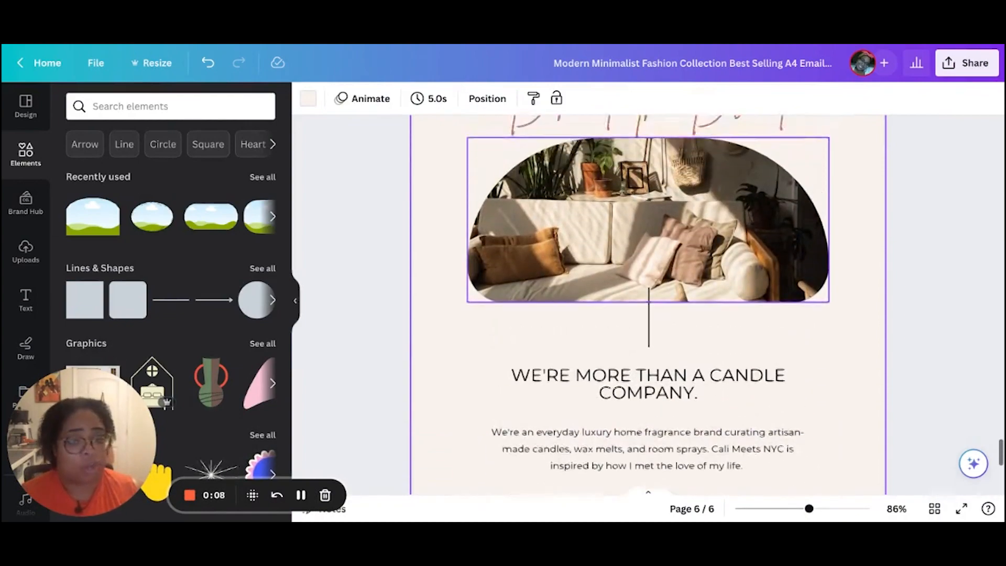
scroll(649, 262, down, 3)
scroll(649, 262, down, 2)
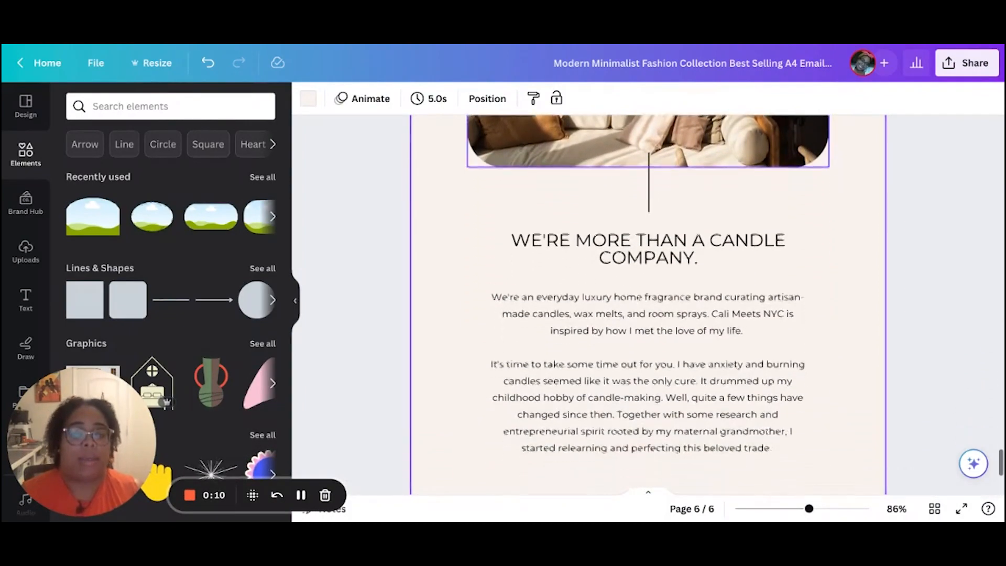
scroll(648, 304, down, 3)
scroll(649, 304, up, 2)
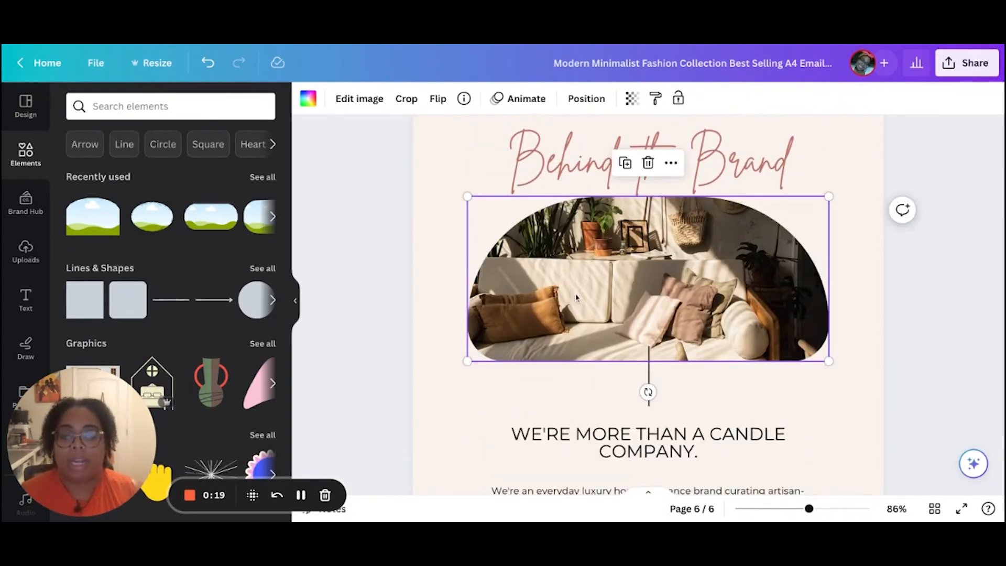
scroll(576, 297, down, 1)
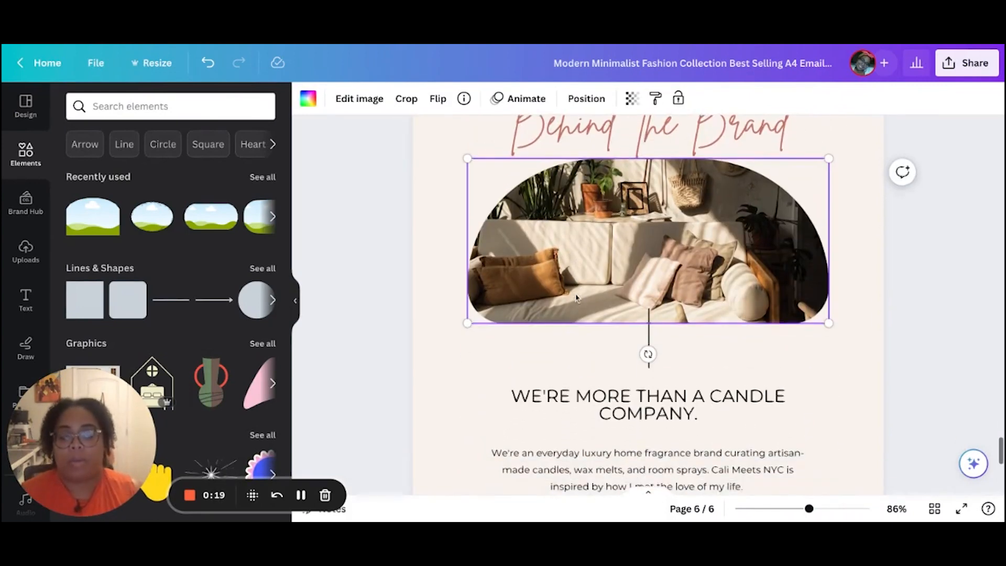
Step: Replace the sofa photo in the rounded frame with the uploaded photo of the woman in leopard print smelling a candle
click(407, 285)
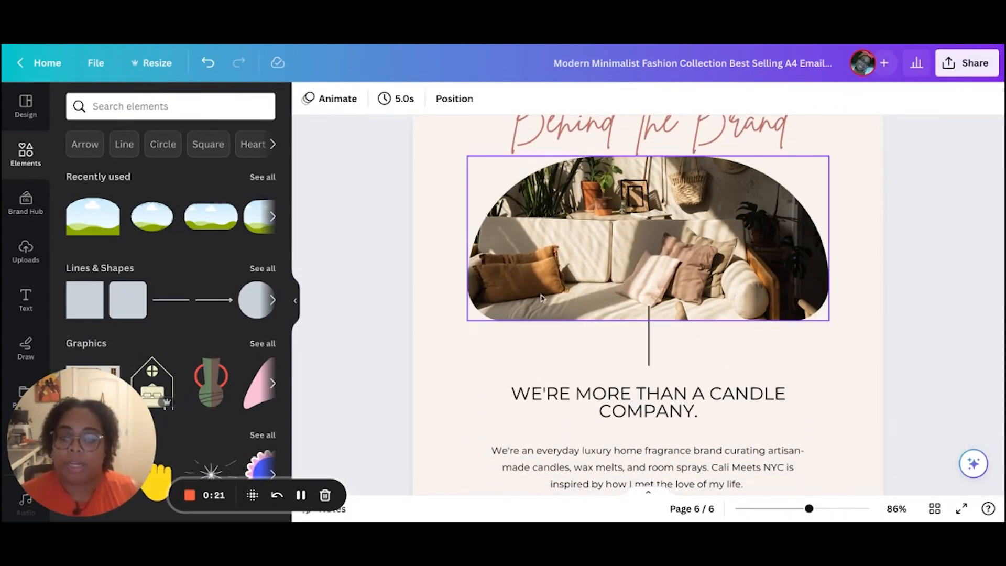
click(482, 261)
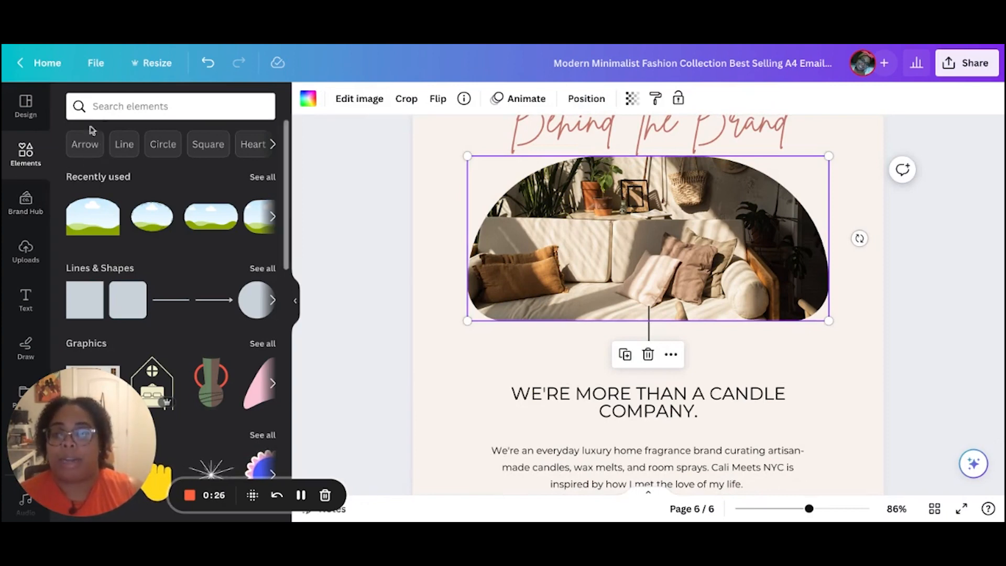
click(104, 111)
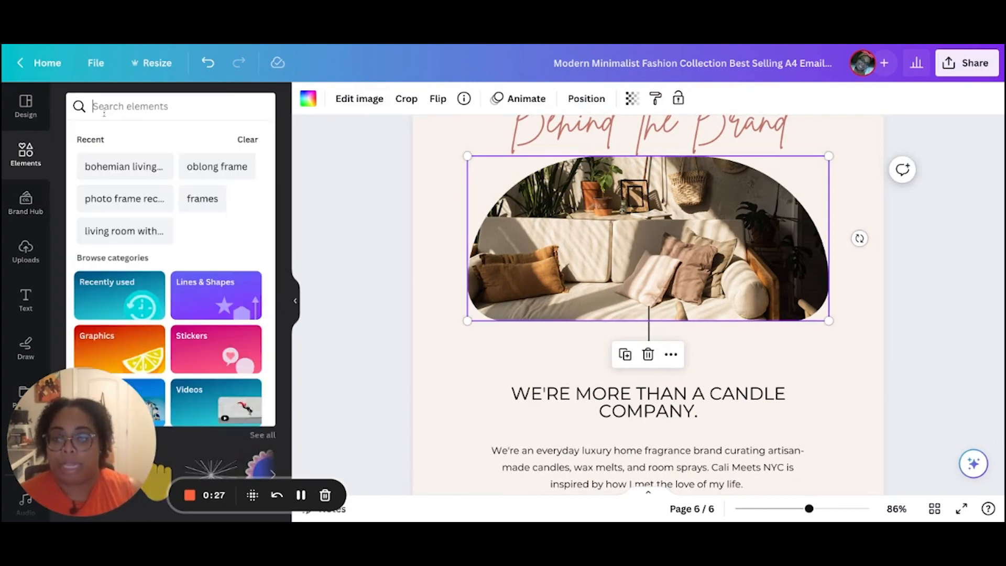
click(57, 146)
click(52, 255)
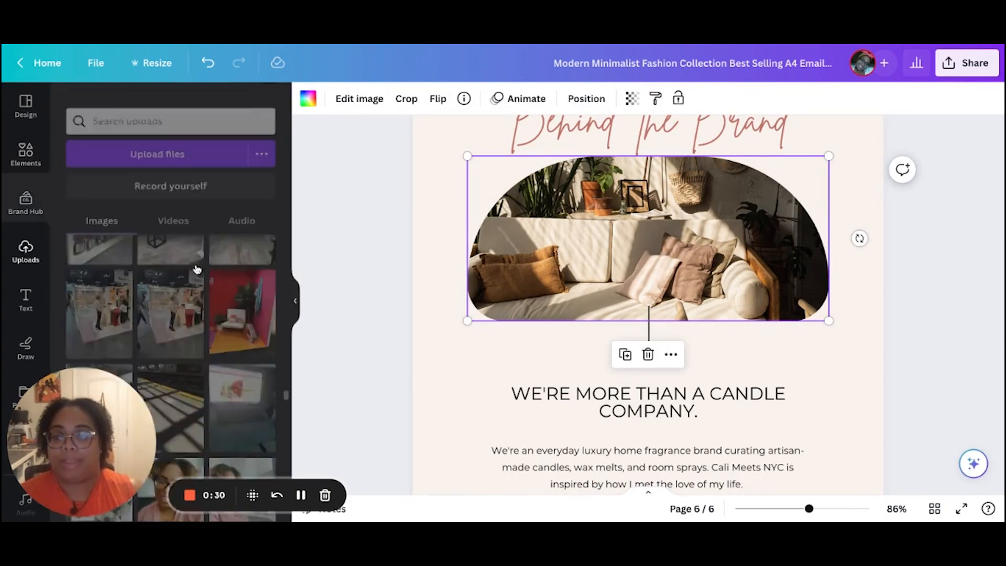
scroll(197, 269, down, 20)
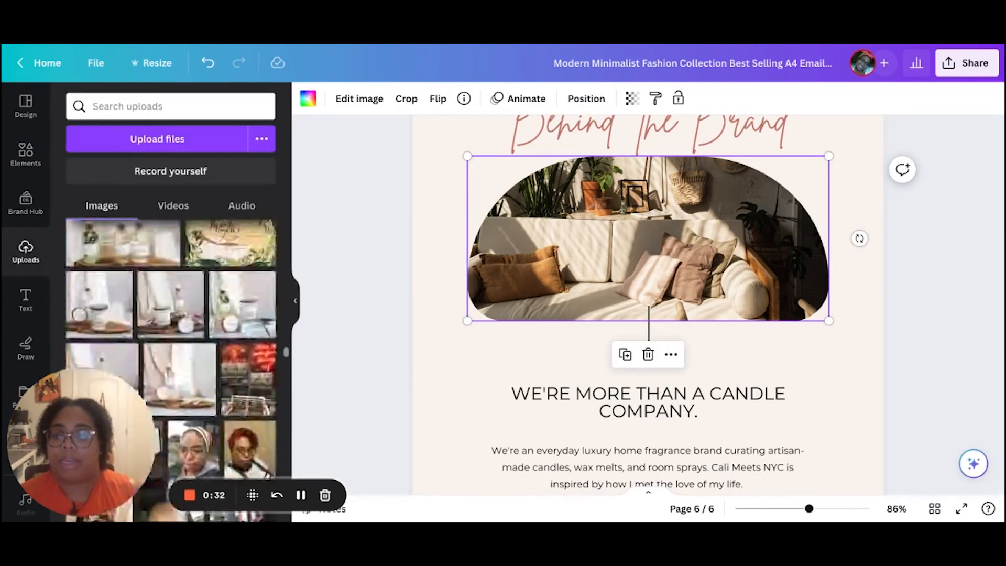
scroll(170, 367, up, 10)
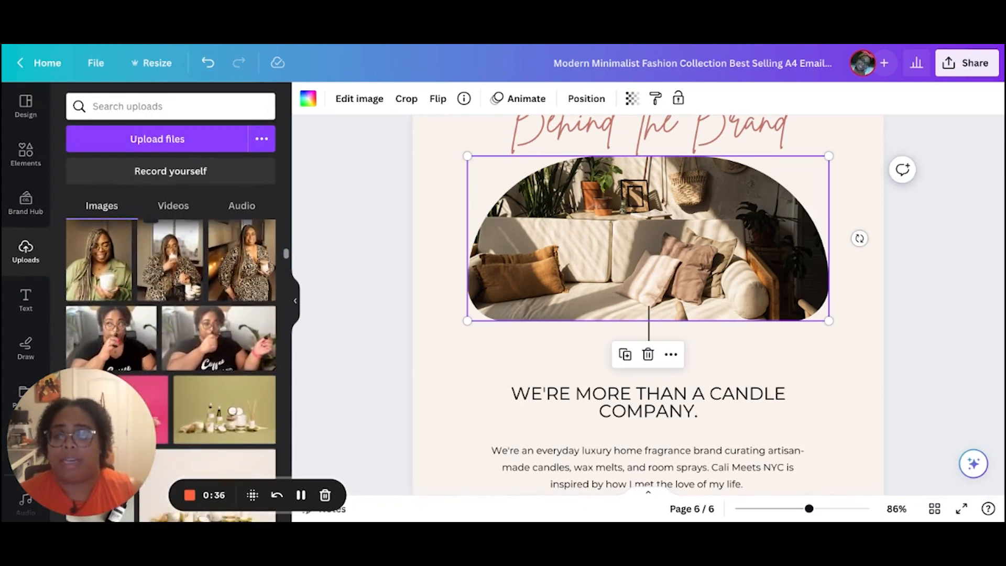
scroll(154, 270, up, 3)
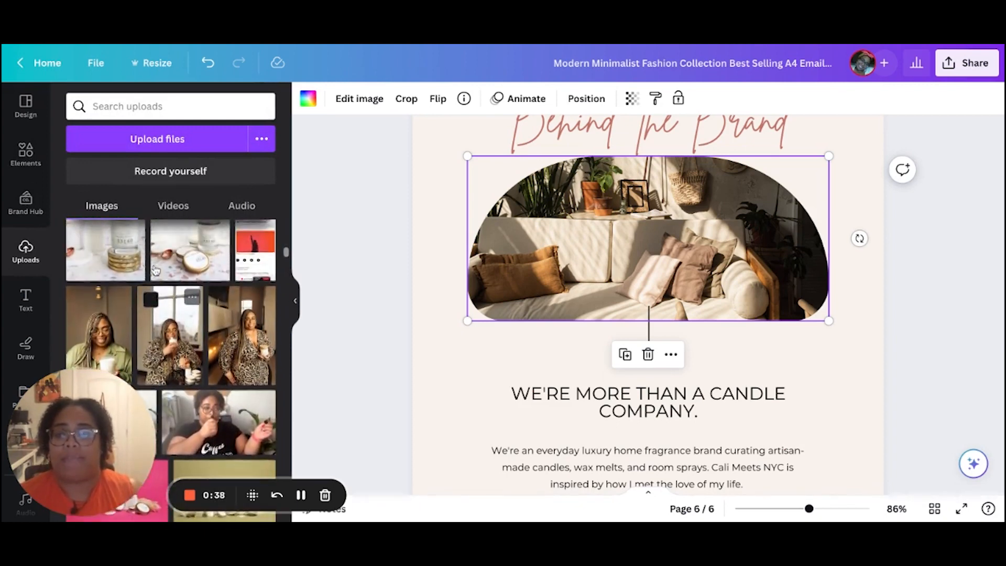
click(164, 328)
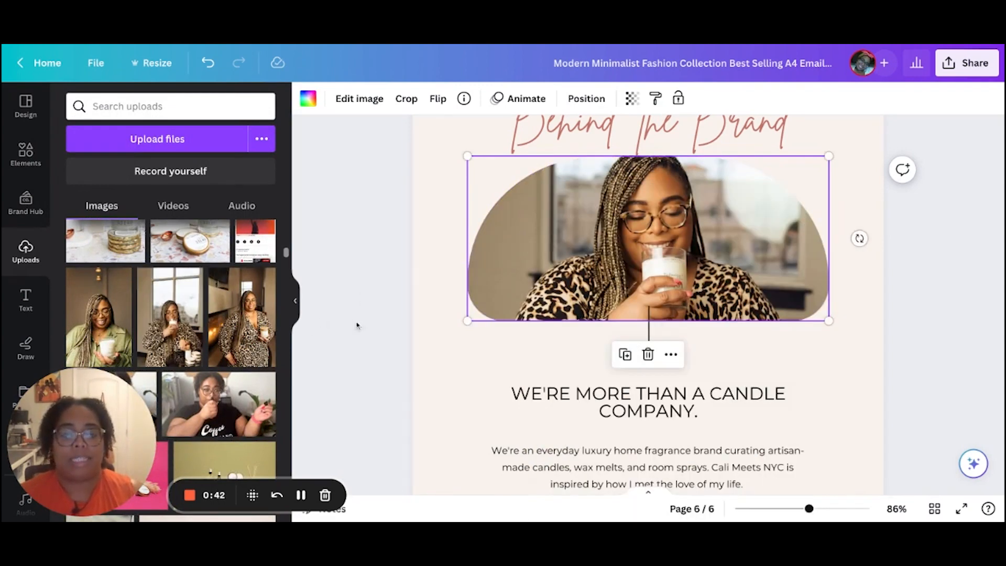
click(408, 319)
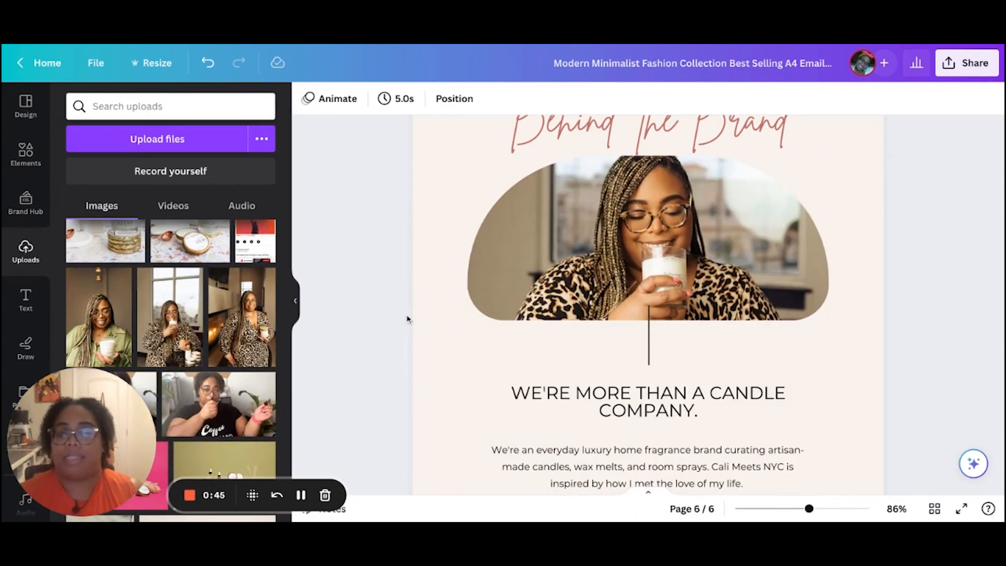
Step: Replace the rounded photo frame with an arch-shaped frame found by searching "oblong frame", enlarging and centring it below the "Behind the Brand" title
scroll(414, 320, up, 1)
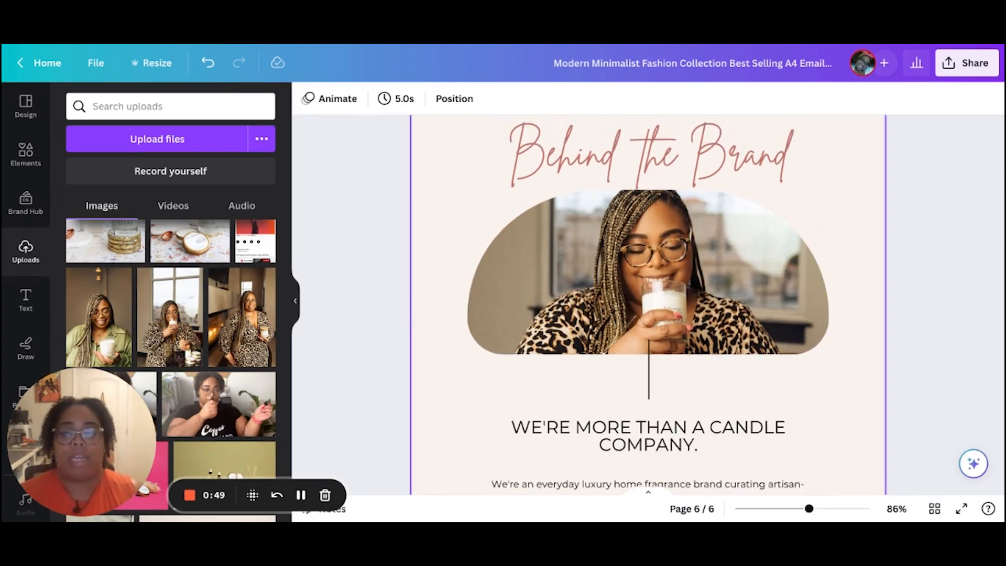
scroll(655, 238, down, 1)
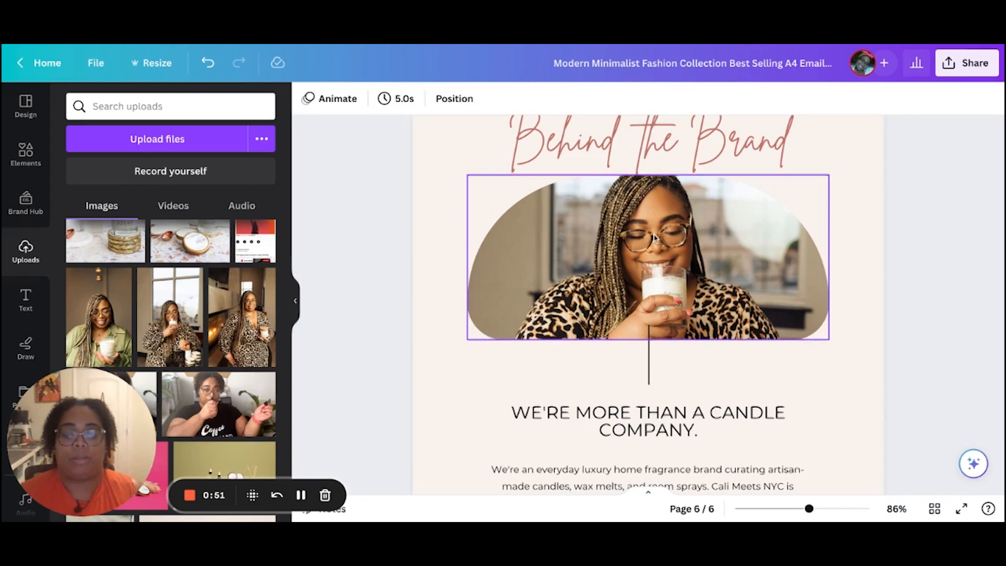
scroll(629, 241, up, 2)
scroll(577, 210, down, 2)
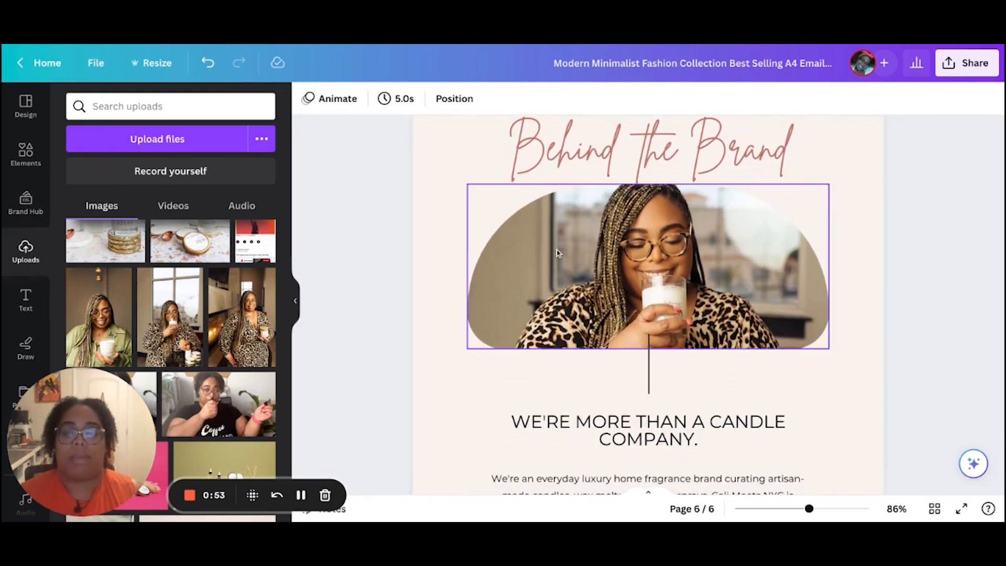
scroll(498, 249, down, 1)
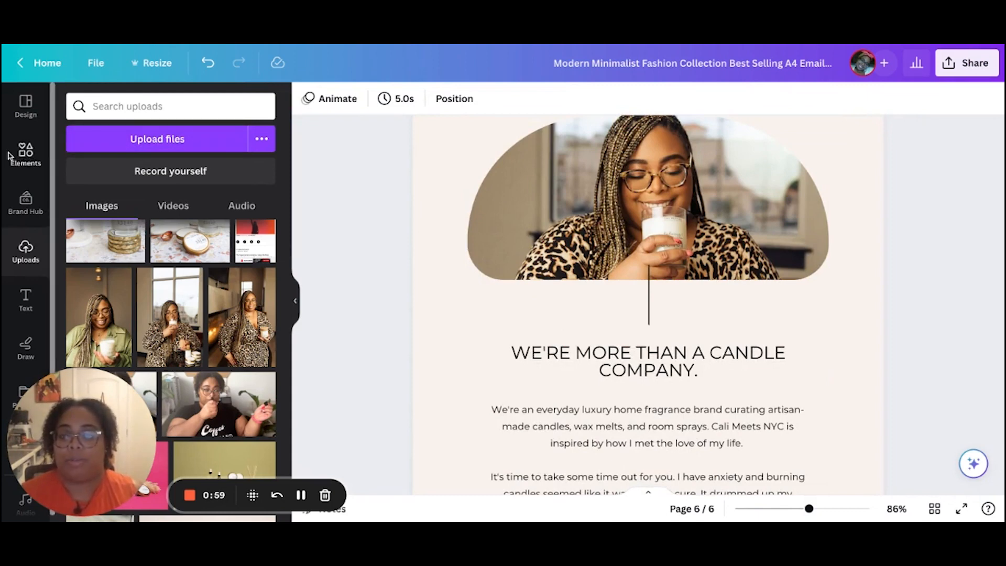
click(21, 158)
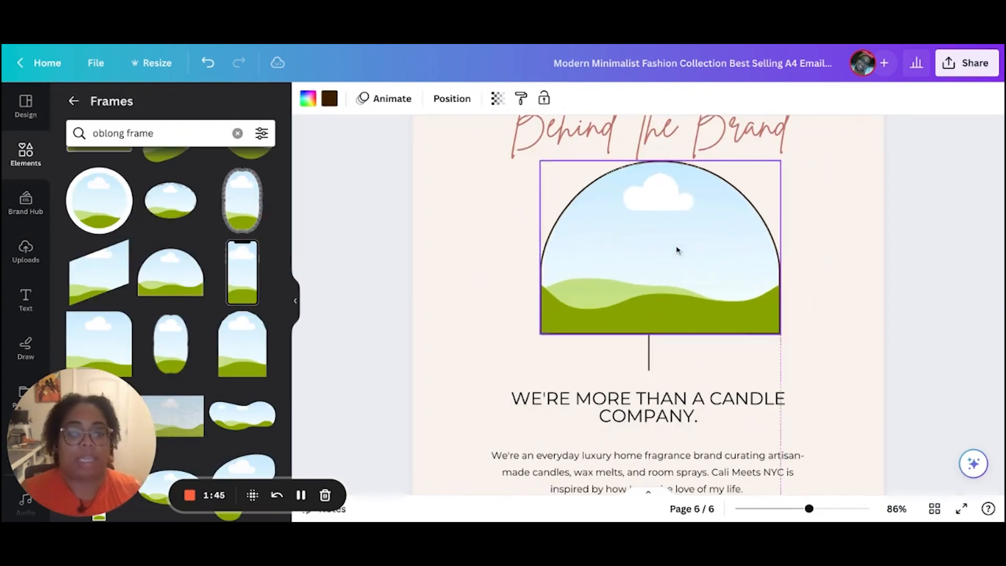
drag(676, 250, 742, 295)
drag(756, 331, 838, 388)
drag(676, 272, 645, 256)
click(442, 277)
scroll(442, 277, up, 1)
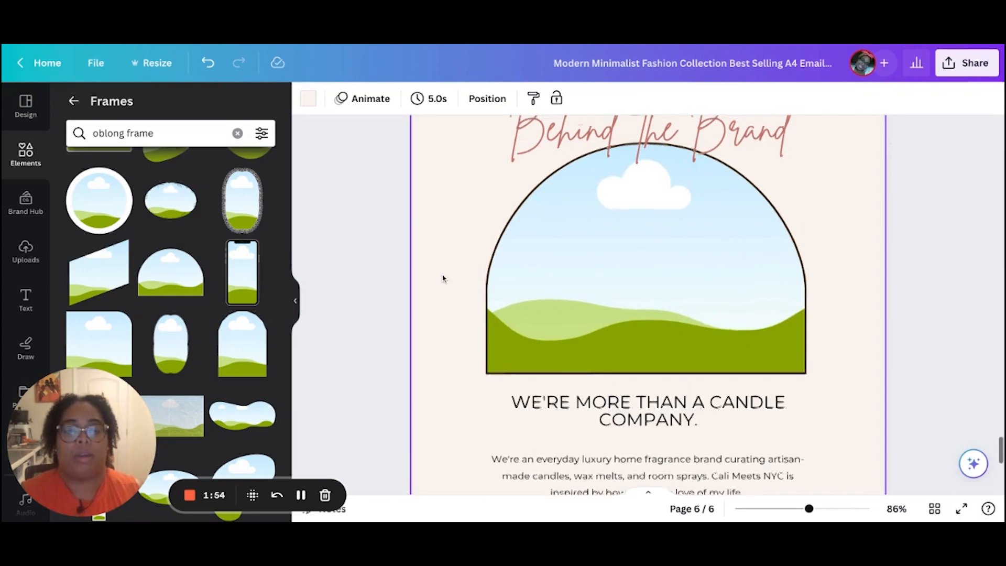
Step: Delete the short vertical line hidden behind the arch frame, and move the frame back to the centre above the heading
scroll(565, 292, down, 2)
drag(565, 292, 757, 336)
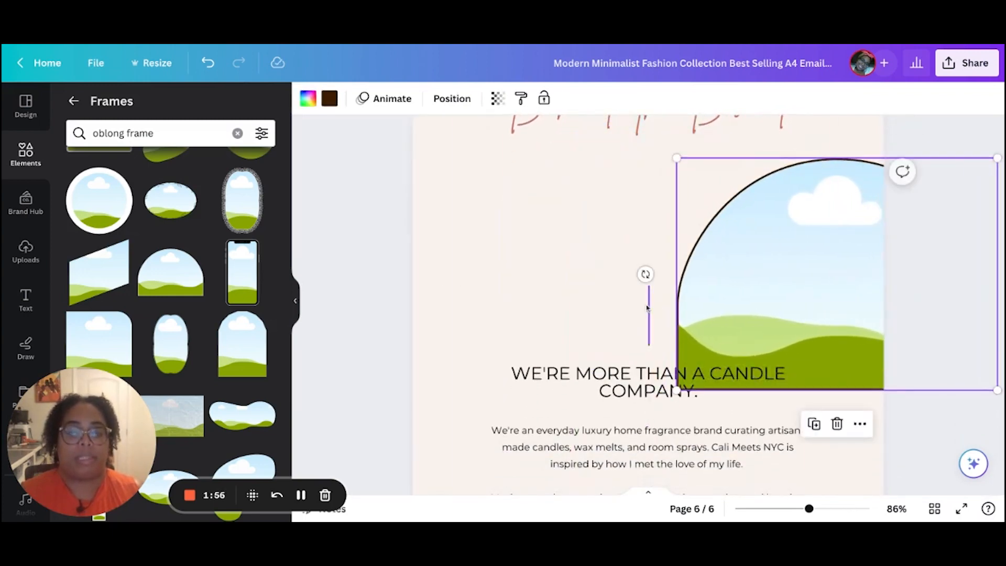
click(652, 315)
key(Delete)
drag(749, 322, 557, 281)
drag(749, 322, 752, 323)
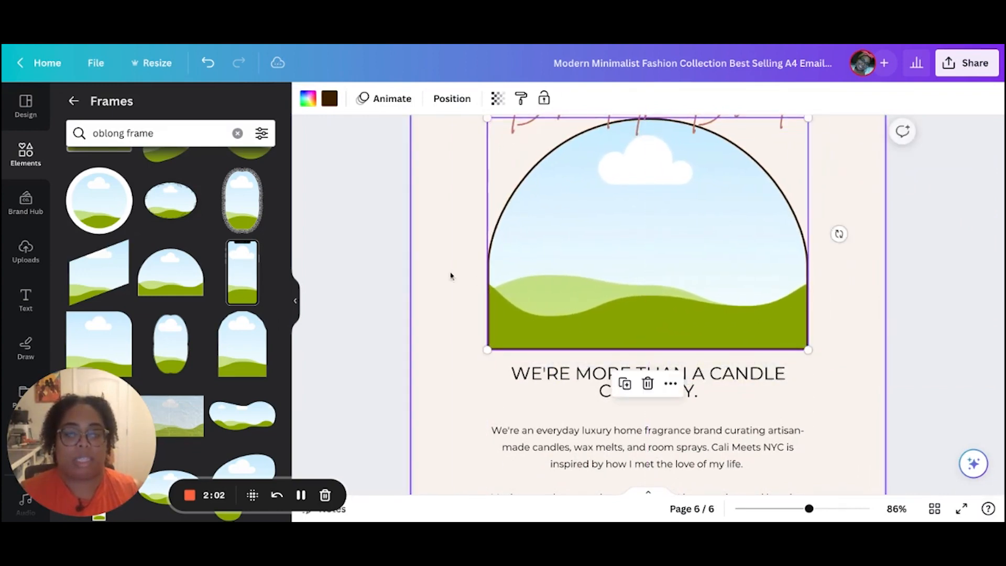
click(457, 276)
scroll(449, 276, up, 3)
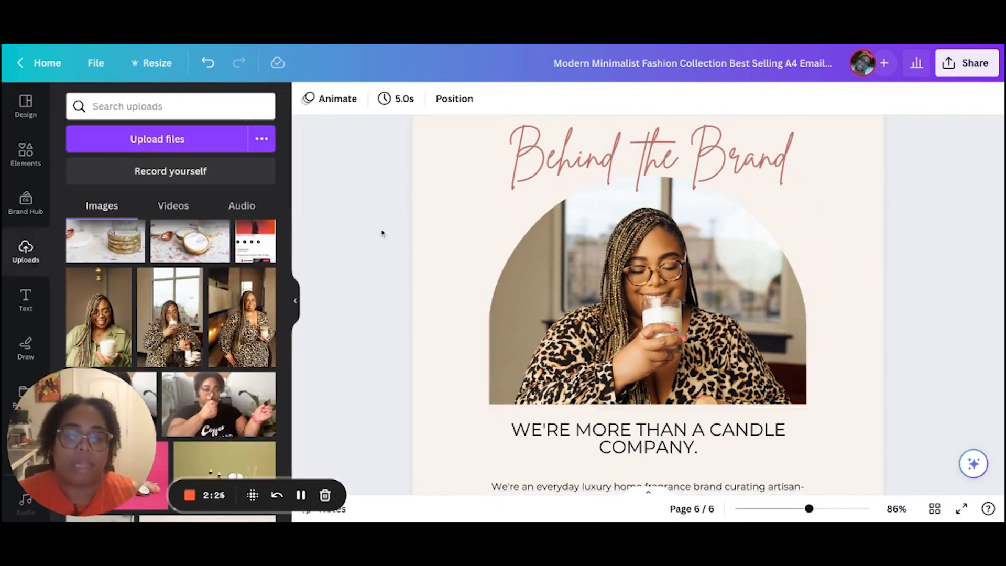
Step: Widen the "WE'RE MORE THAN A CANDLE COMPANY." text box so the heading fits on one line, and move it closer to the photo
scroll(403, 252, up, 1)
scroll(402, 252, down, 2)
click(629, 366)
drag(496, 398, 438, 398)
drag(797, 398, 855, 398)
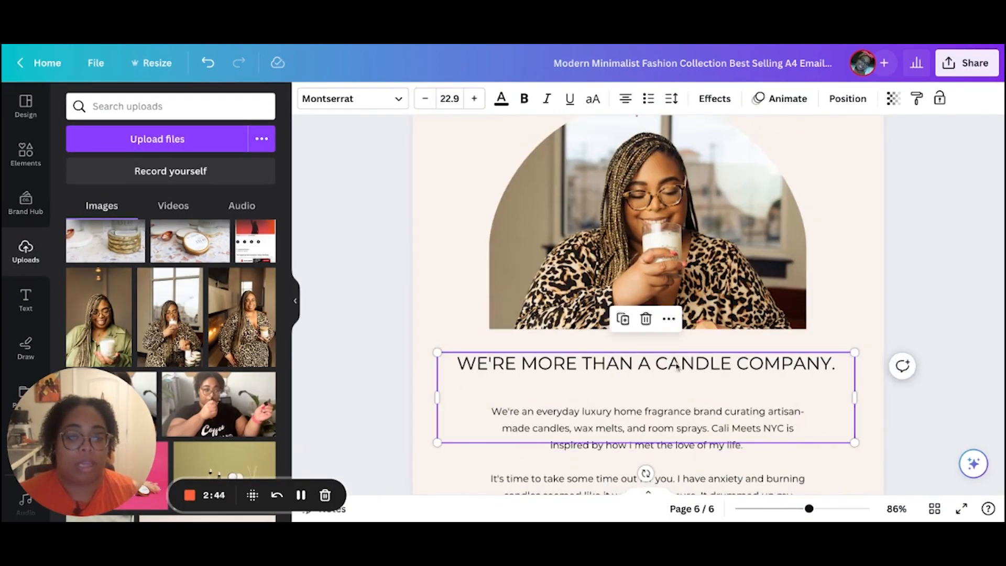
drag(676, 367, 677, 352)
click(445, 325)
Step: Move the brand story text up closer to the heading
scroll(474, 331, down, 2)
scroll(474, 330, up, 2)
drag(645, 451, 646, 417)
scroll(646, 314, up, 1)
Step: Enlarge and recentre the arch photo on the page, and move the heading down to sit just below it
click(650, 294)
drag(810, 380, 863, 420)
drag(676, 283, 640, 280)
scroll(648, 314, down, 2)
drag(648, 317, 648, 357)
scroll(638, 335, down, 2)
Step: Move the brand story text down below the heading, widen it to roughly the photo's width, and justify its paragraphs
drag(613, 279, 614, 324)
drag(485, 346, 484, 348)
drag(810, 348, 872, 348)
click(626, 99)
click(626, 99)
click(438, 321)
scroll(471, 315, up, 2)
scroll(502, 258, down, 1)
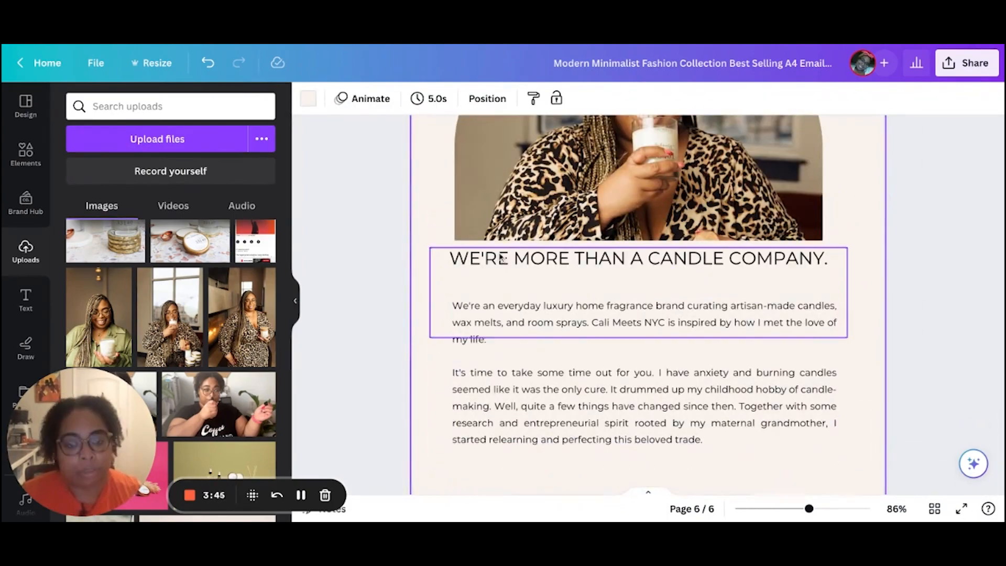
Step: In the product list of the brand story, replace "wax melts" with "reed diffusers"
click(502, 330)
click(502, 325)
key(BackSpace)
key(BackSpace)
key(BackSpace)
key(BackSpace)
key(BackSpace)
key(BackSpace)
key(BackSpace)
key(BackSpace)
key(BackSpace)
text(reed diffusers)
Step: Reword the end of the product list to read "room sprays, and personal fragrances"
click(549, 322)
key(BackSpace)
key(BackSpace)
key(BackSpace)
key(BackSpace)
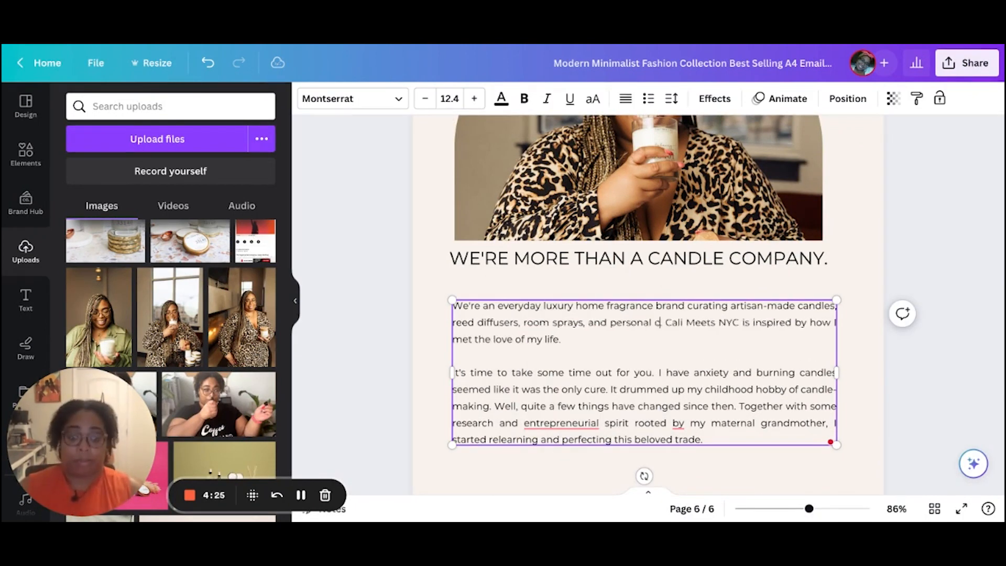
key(BackSpace)
key(BackSpace)
key(BackSpace)
key(BackSpace)
key(BackSpace)
text(personal fragrance)
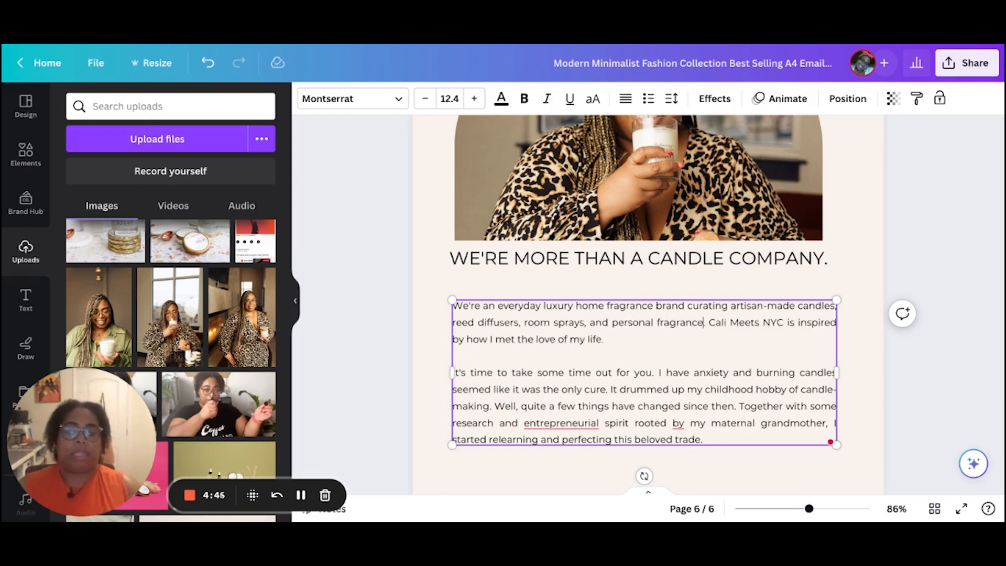
mouse_move(681, 323)
click(670, 363)
click(860, 367)
Step: Add blank lines after the first story paragraph and write a sentence there introducing the founder of Cali Meets NYC by first name
scroll(629, 314, down, 1)
click(604, 273)
click(604, 271)
key(Return)
key(Return)
key(Return)
key(Return)
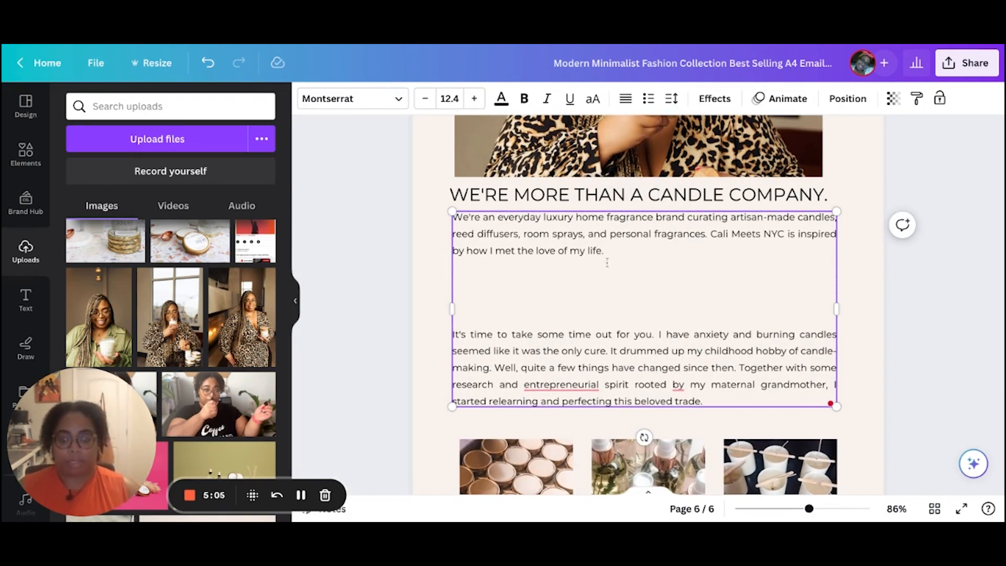
text(My)
Step: Move the "We're an everyday luxury home fragrance brand" passage behind the founder introduction and remove the surplus blank lines
drag(605, 242, 453, 208)
key(ctrl+x)
click(740, 259)
key(ctrl+v)
click(514, 318)
key(BackSpace)
key(BackSpace)
click(454, 251)
key(BackSpace)
key(BackSpace)
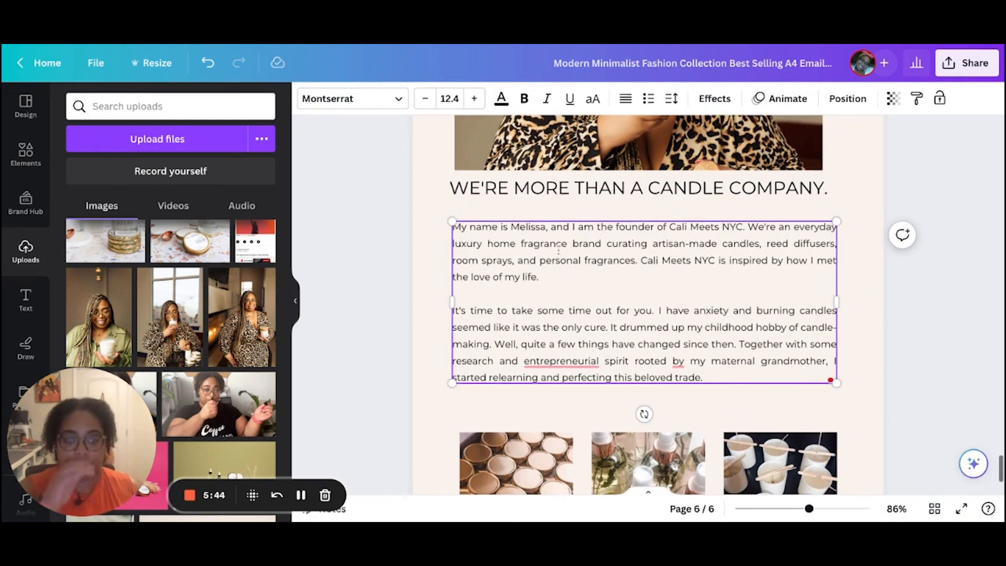
click(418, 255)
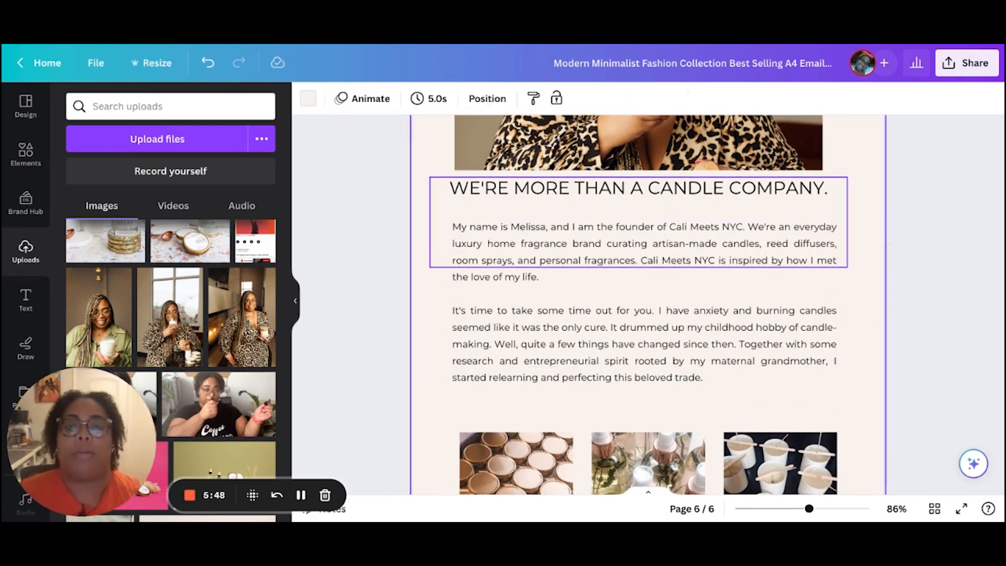
Step: Examine the revised page from the title and arch photo down to the story text and the row of three photos
scroll(425, 258, up, 1)
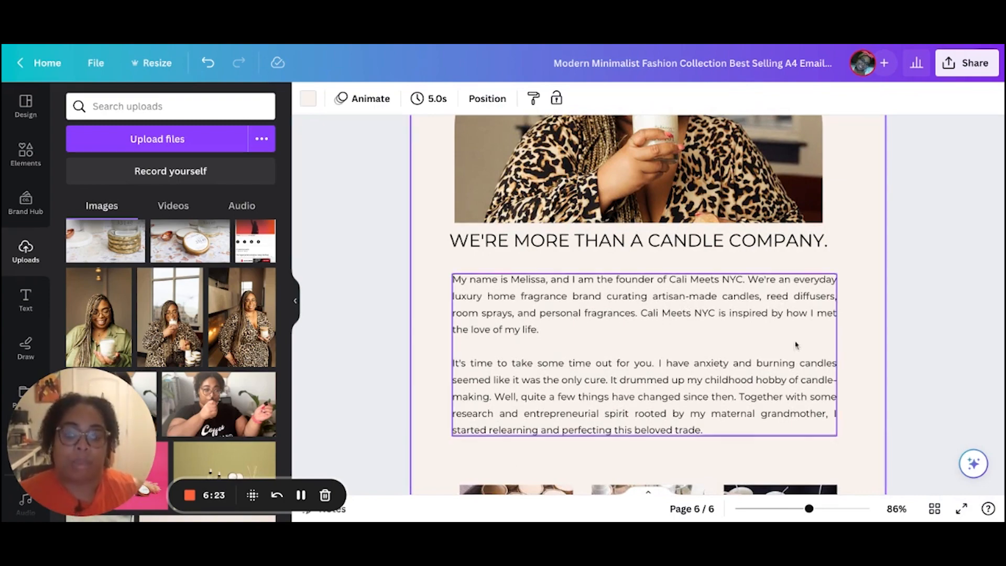
scroll(795, 344, down, 1)
scroll(789, 344, down, 2)
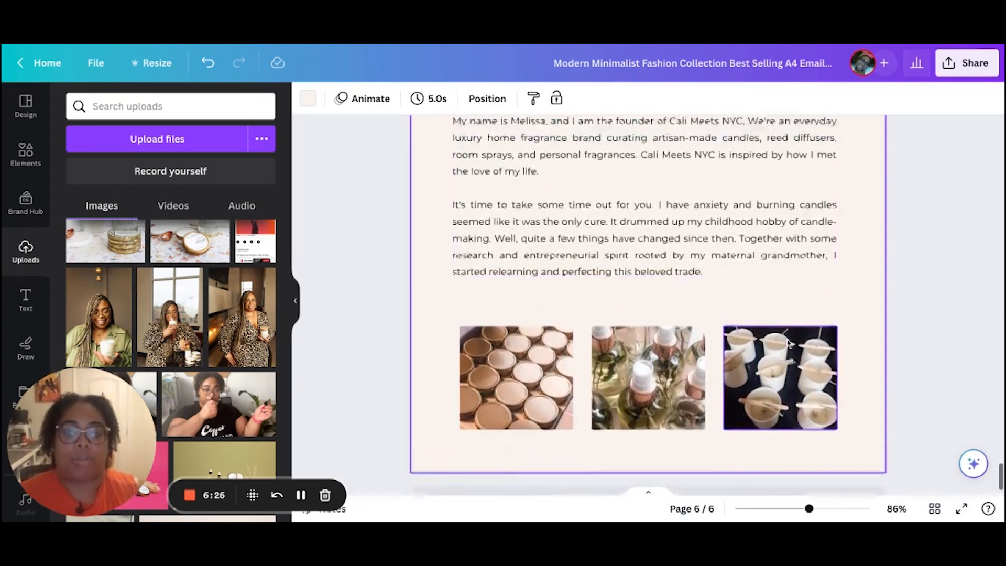
scroll(789, 344, up, 6)
scroll(789, 344, down, 6)
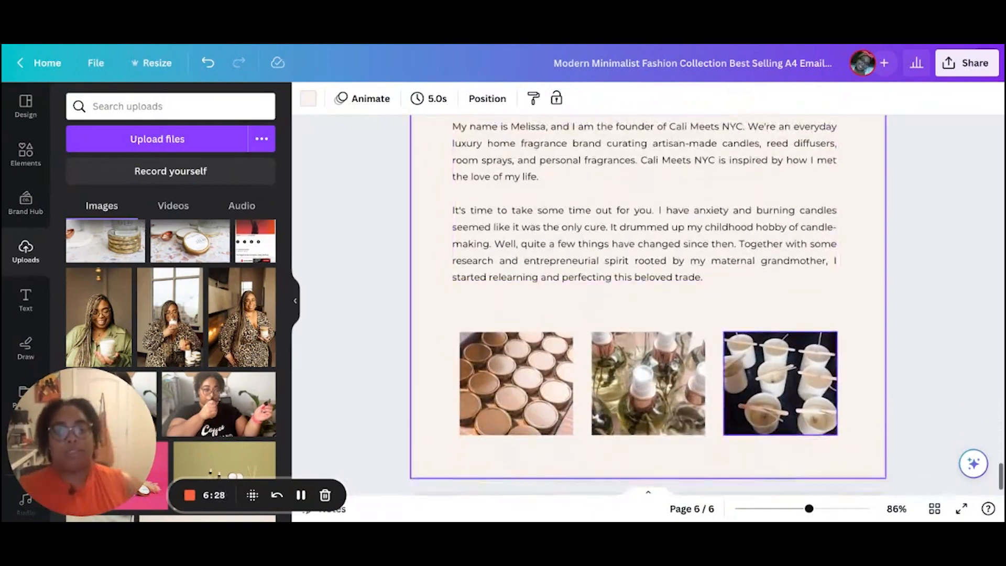
scroll(665, 312, up, 4)
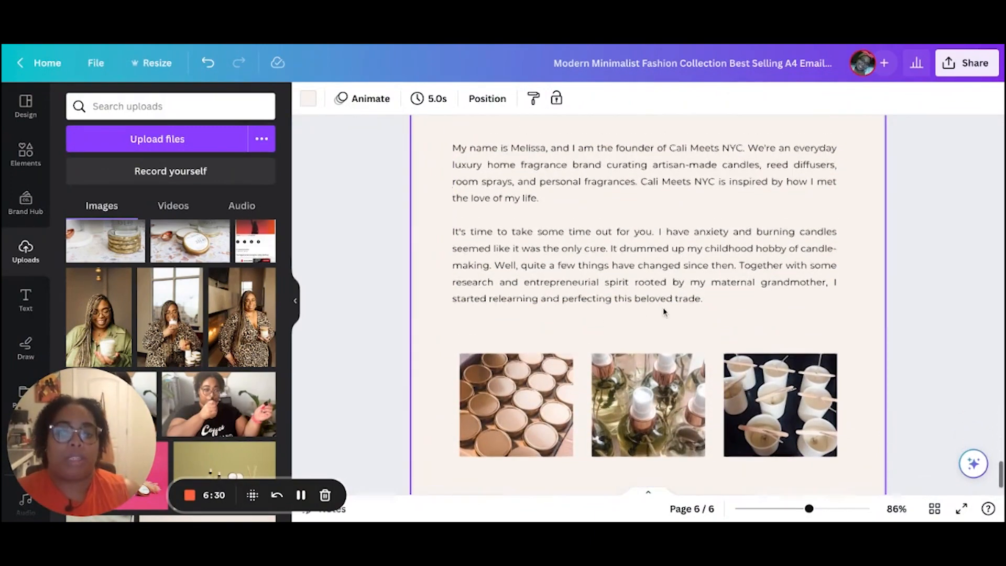
scroll(665, 311, up, 4)
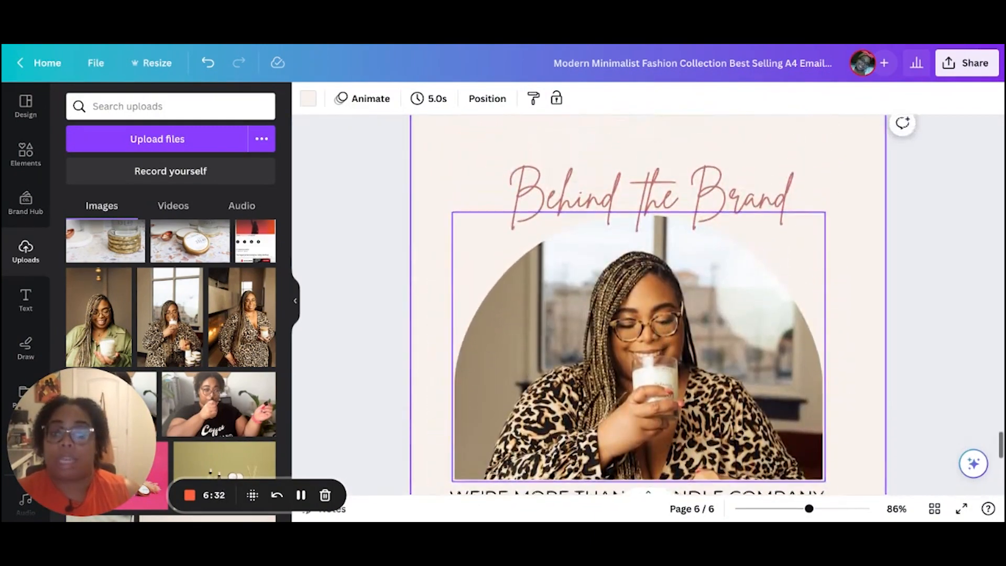
scroll(664, 312, down, 5)
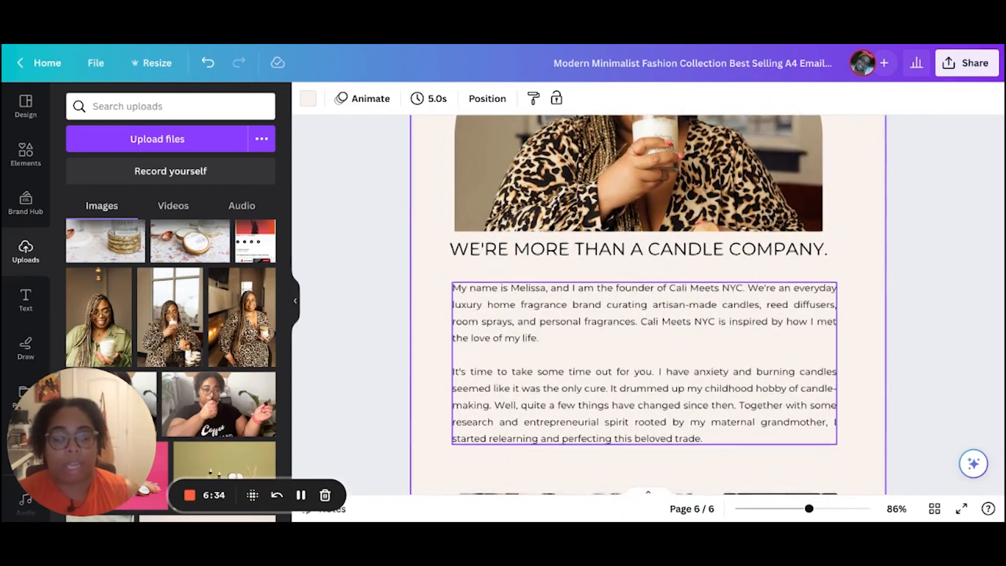
scroll(607, 308, down, 1)
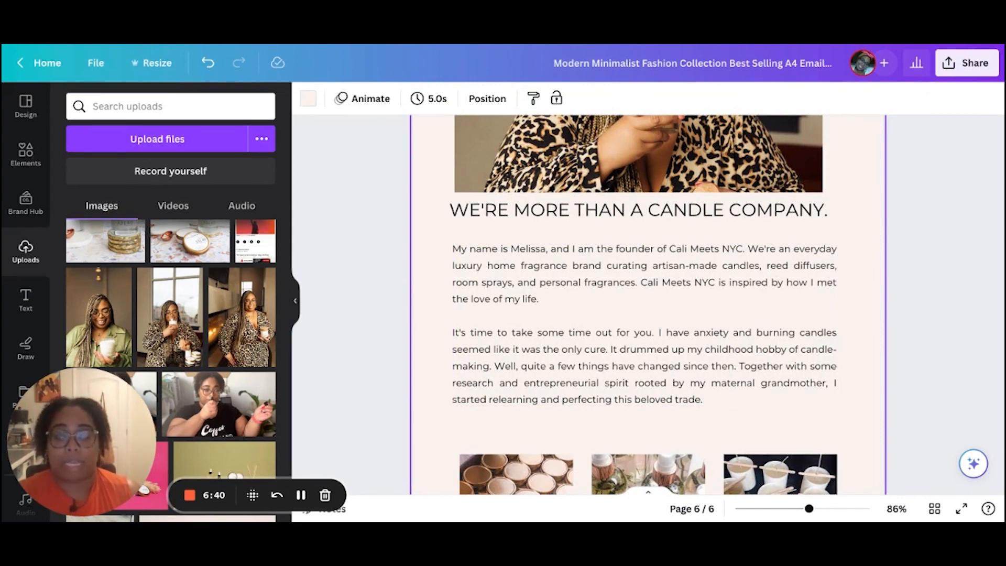
Step: Replace the first two photos in the row below the story with uploaded photos of boxed candles and of small bottles on a bathroom counter
scroll(538, 362, down, 4)
click(538, 362)
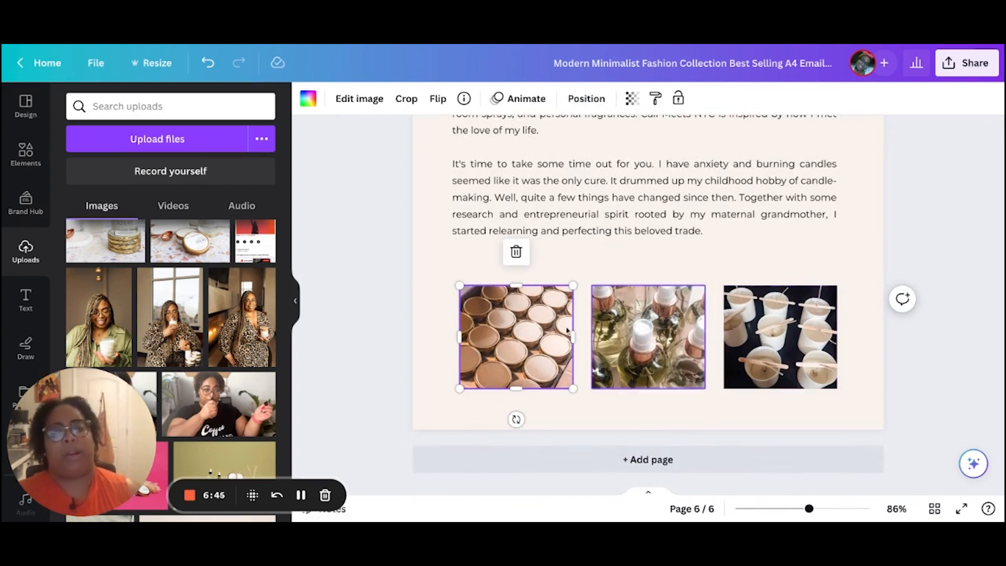
scroll(148, 326, down, 5)
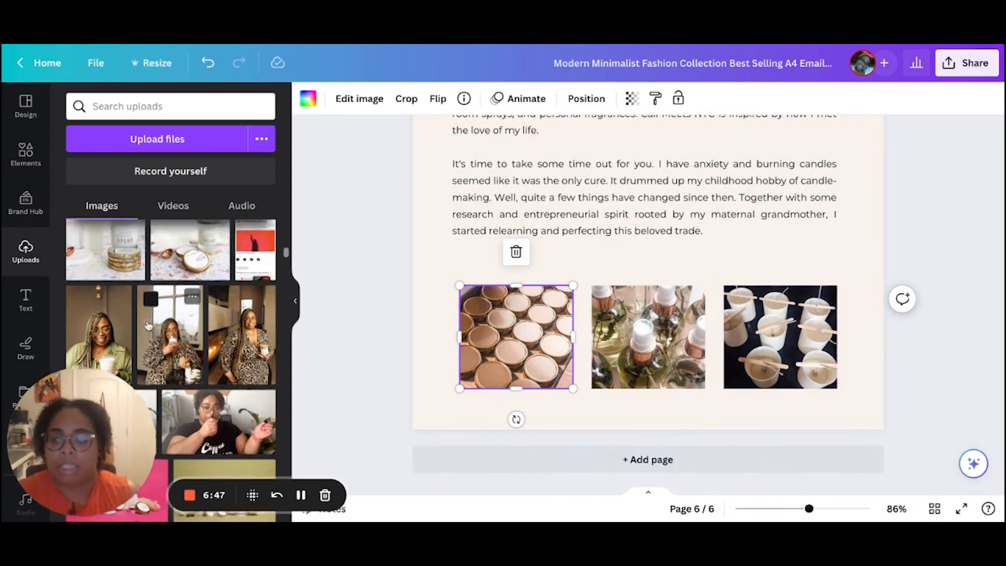
scroll(148, 326, up, 7)
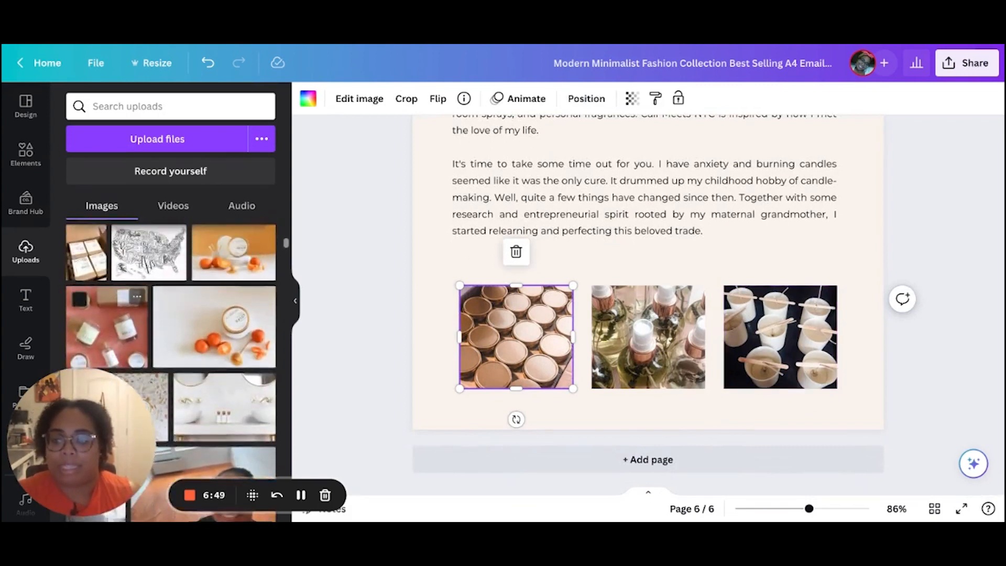
scroll(148, 310, down, 2)
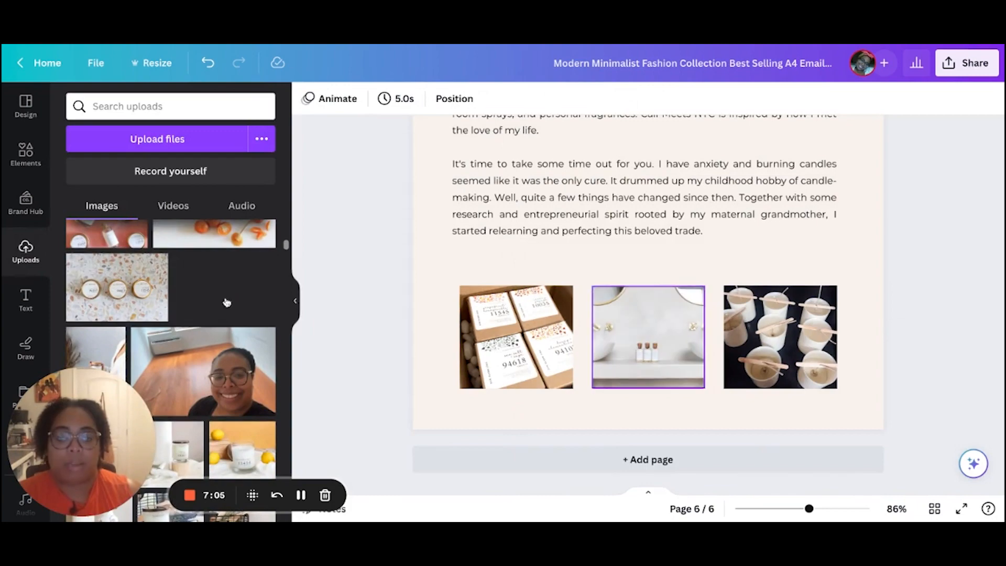
Step: Replace the middle photo of the row with the uploaded yellow-background product shot, and the last one with the bathroom counter photo
scroll(199, 304, down, 15)
scroll(127, 283, up, 1)
drag(127, 283, 780, 337)
scroll(210, 315, down, 10)
click(362, 323)
drag(228, 327, 648, 337)
scroll(199, 315, up, 20)
drag(227, 329, 780, 337)
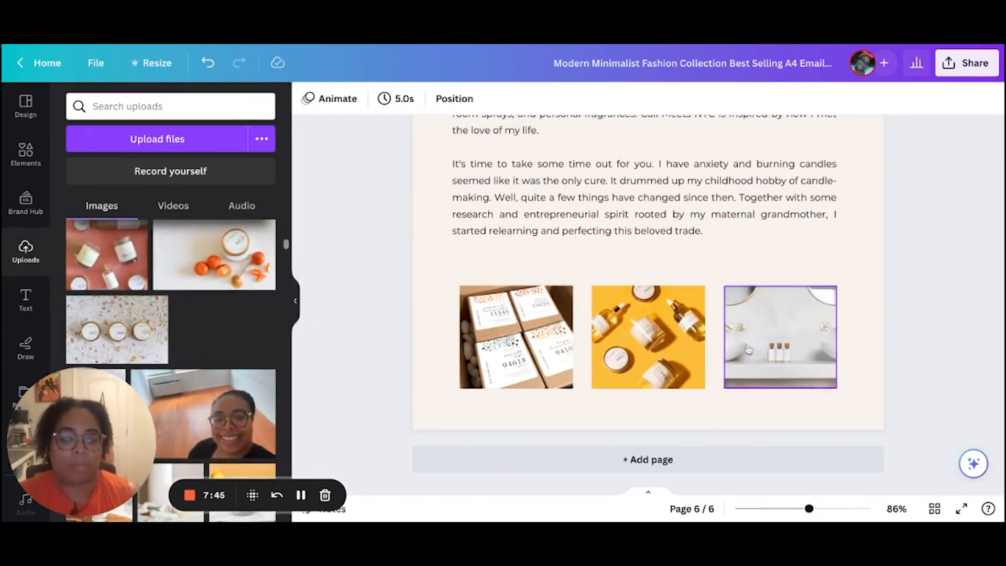
Step: Replace the last photo of the row with the uploaded shot of a candle with oranges on an orange background
scroll(649, 314, up, 1)
scroll(194, 276, up, 10)
scroll(194, 276, down, 3)
scroll(648, 262, up, 1)
scroll(649, 335, down, 1)
drag(240, 446, 780, 337)
Step: Review the redesigned "Behind the Brand" page and open the design's sharing and download options
scroll(368, 254, up, 3)
scroll(366, 254, down, 3)
scroll(366, 254, up, 3)
scroll(367, 254, up, 6)
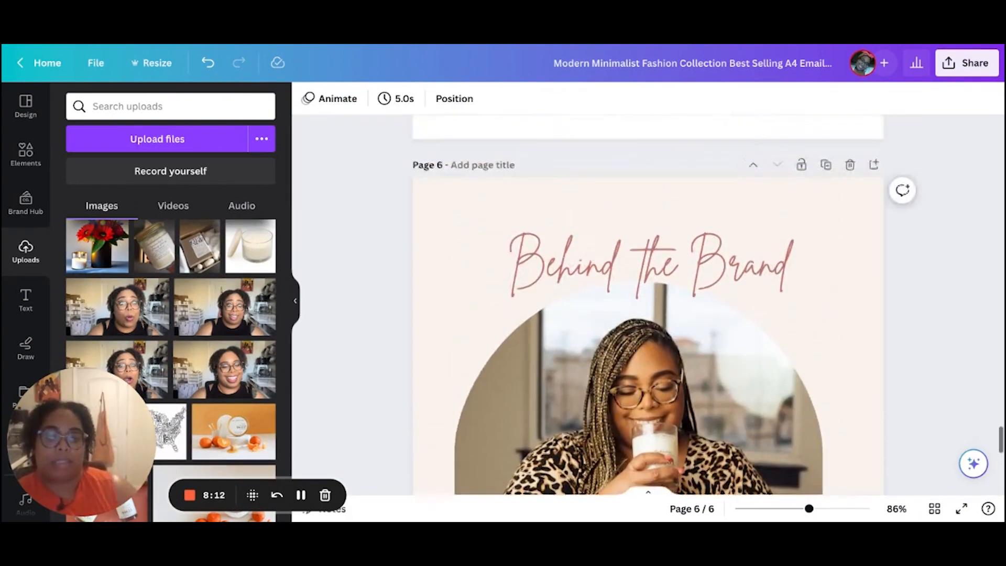
scroll(366, 254, down, 1)
scroll(649, 304, down, 3)
scroll(826, 220, up, 5)
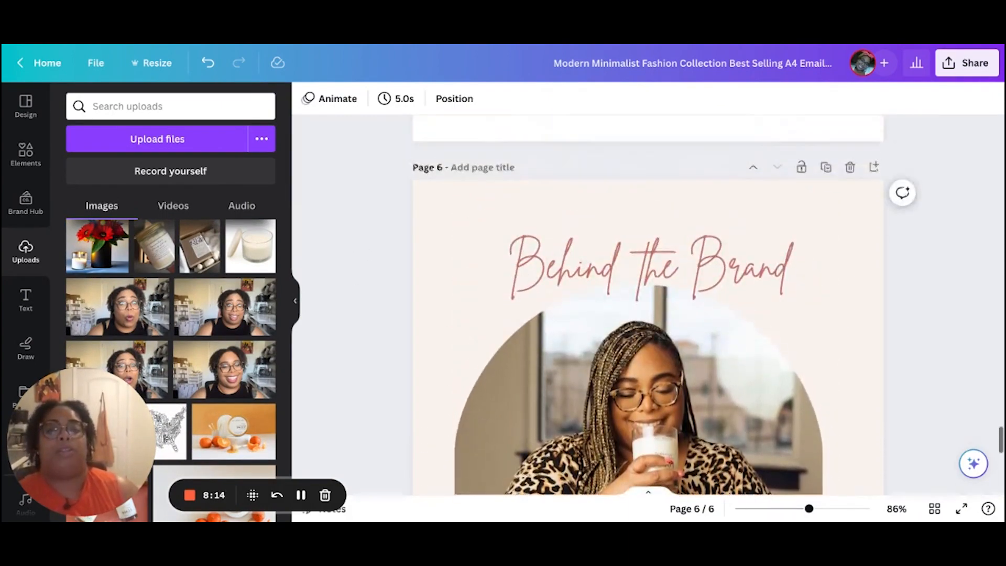
click(966, 62)
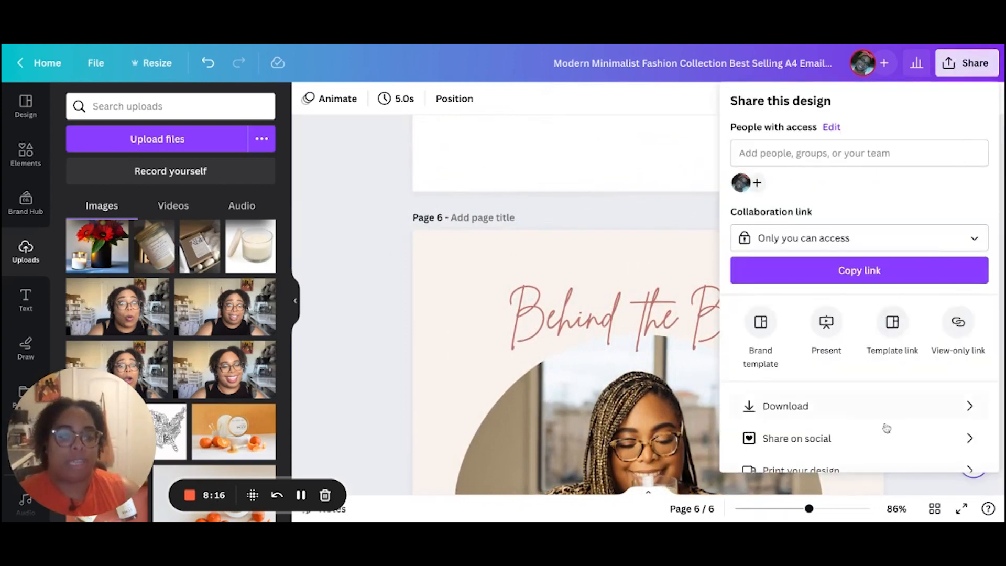
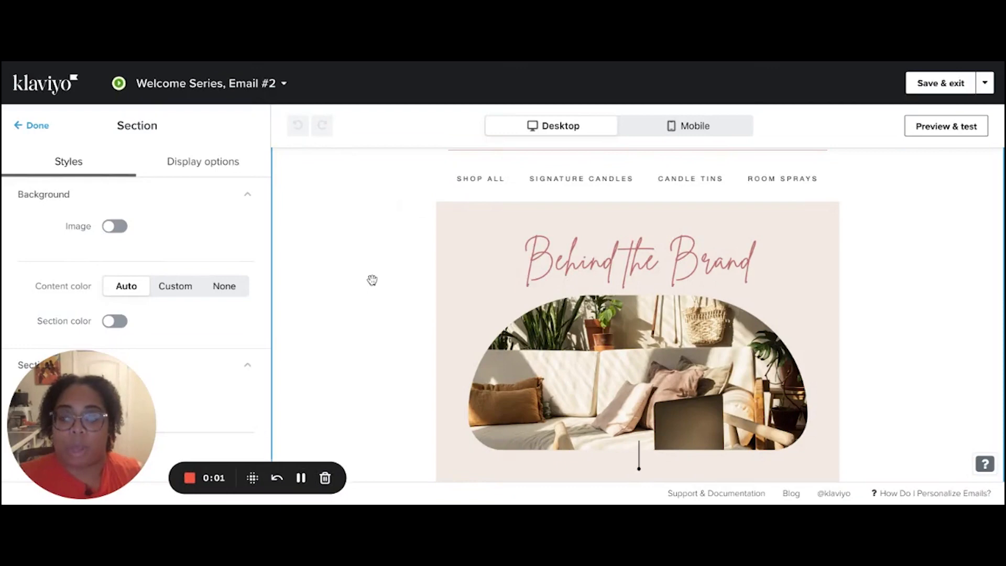
Step: Replace the email's "Behind the Brand" image with the redesigned "Modern Minimalist Fashion Collection Best Selling" newsletter graphic uploaded from the computer
scroll(372, 281, down, 2)
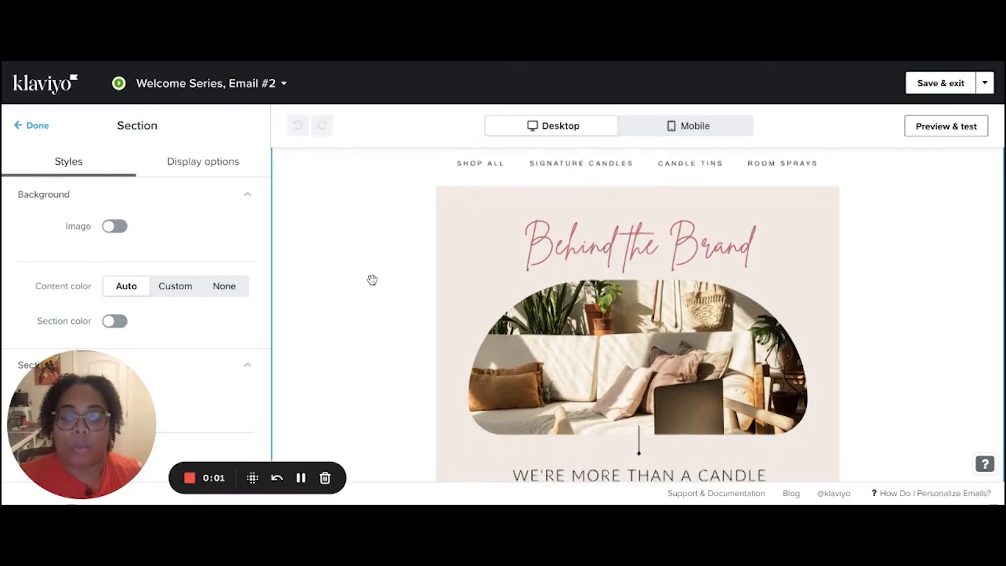
click(454, 306)
scroll(138, 297, down, 3)
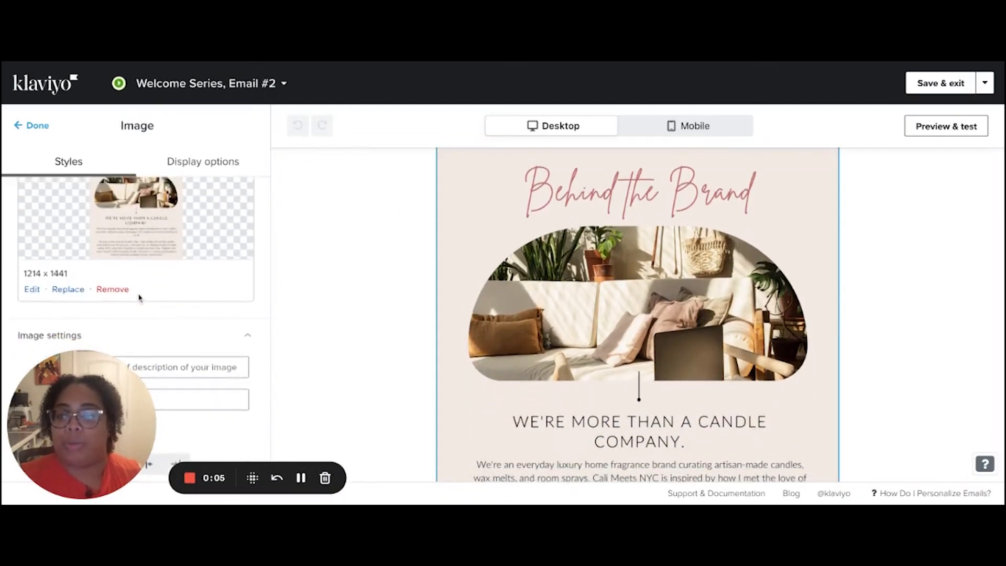
click(68, 321)
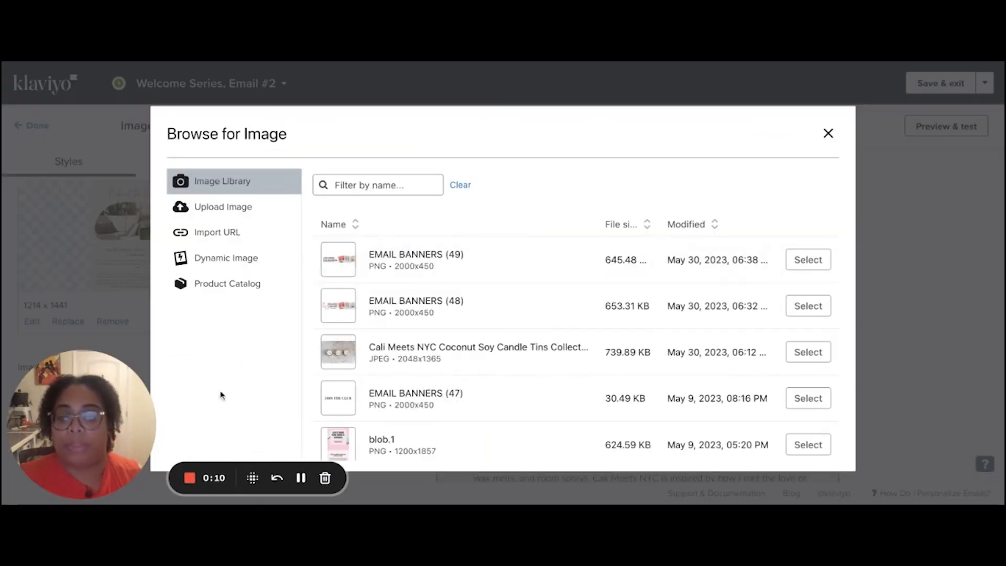
click(236, 208)
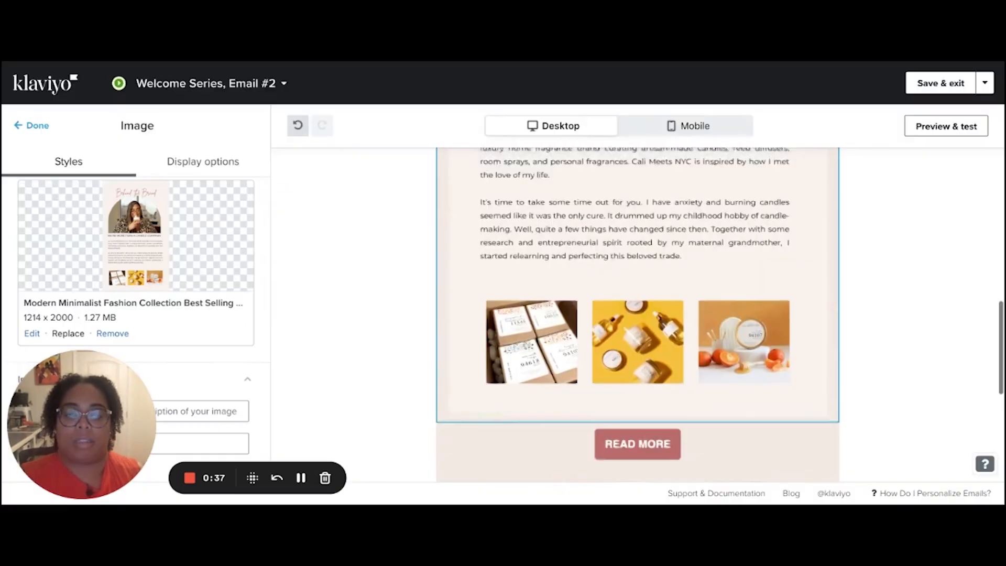
Step: Crop the row of product photos off the bottom of the "Behind the Brand" image, at 1214 x 1511, and save it
scroll(638, 315, down, 4)
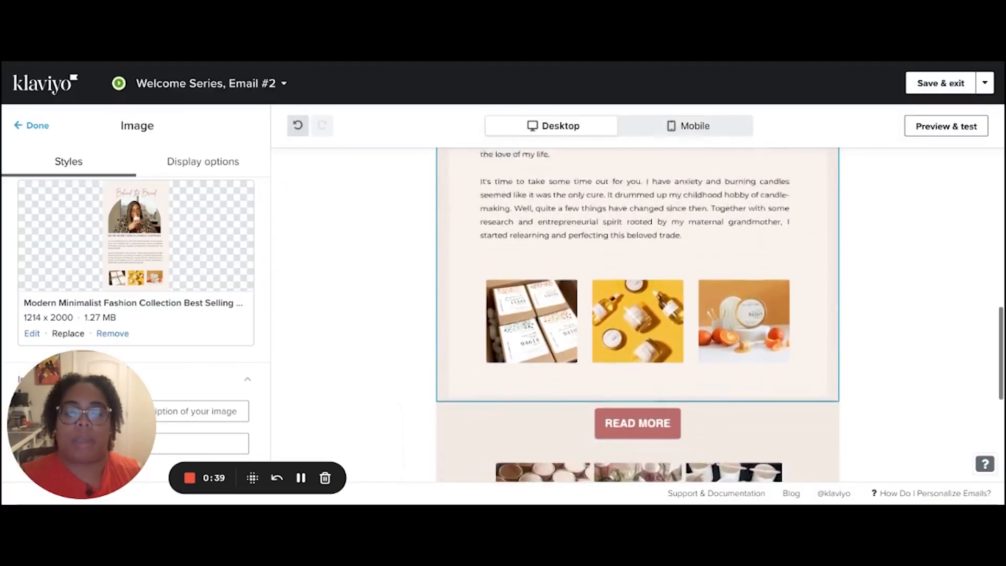
scroll(486, 361, up, 5)
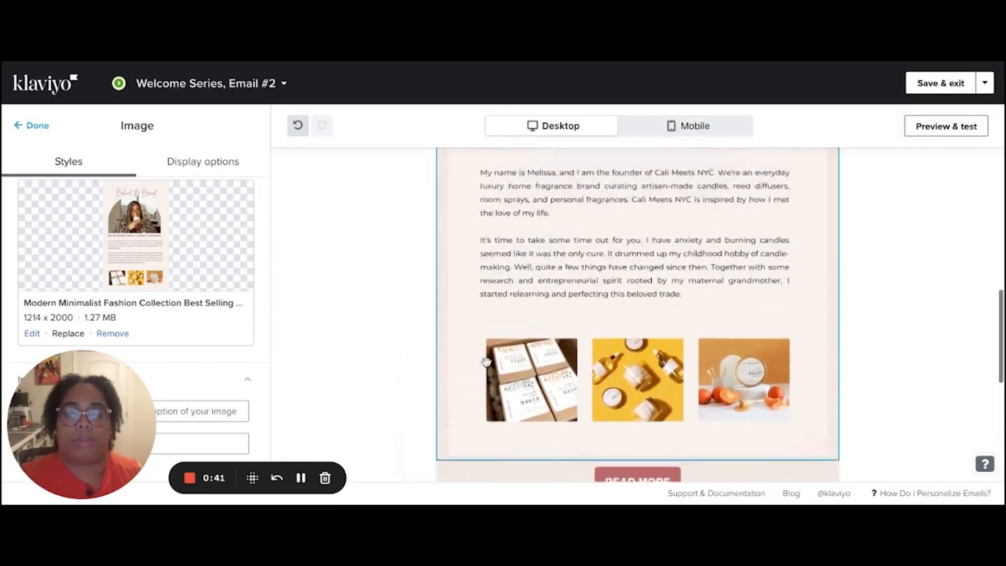
scroll(487, 362, up, 1)
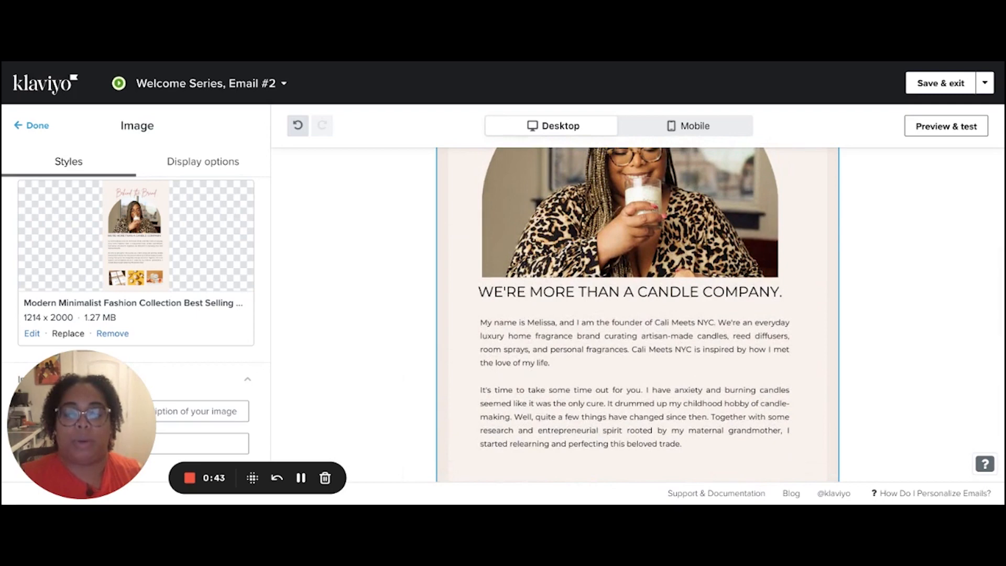
scroll(560, 413, down, 1)
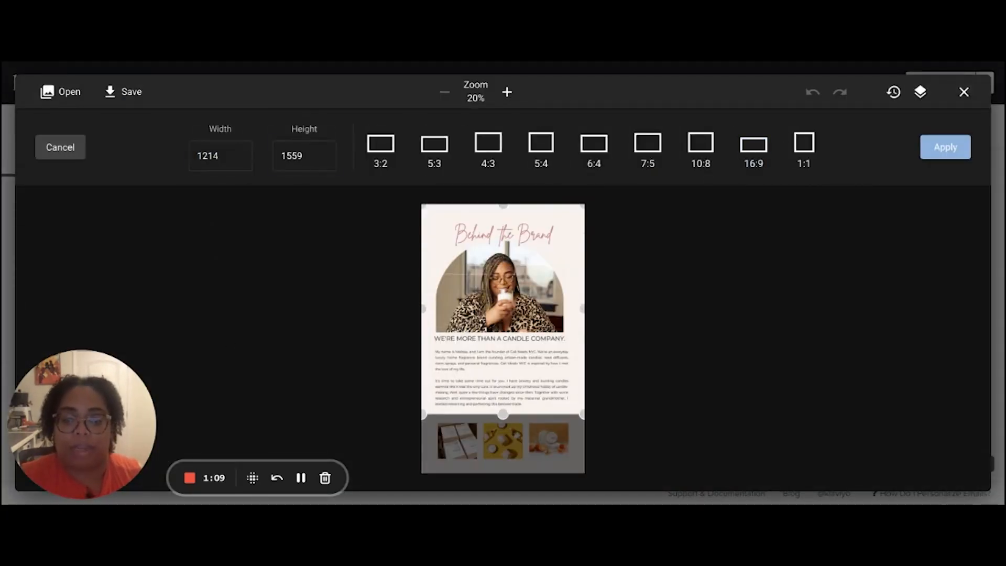
click(967, 157)
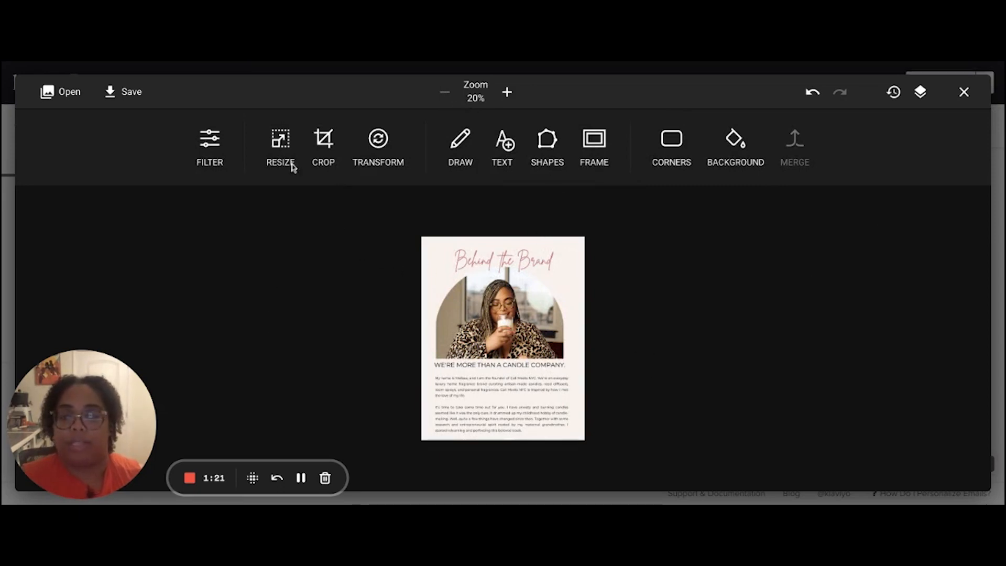
click(123, 99)
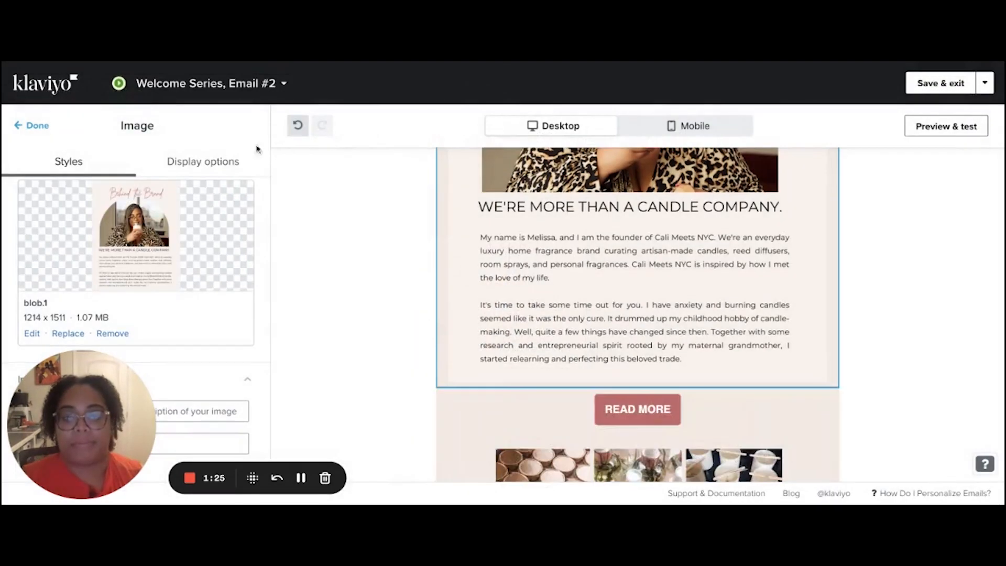
Step: Review the updated email from the "Behind the Brand" heading down to the footer, including the READ MORE button's settings
click(386, 233)
scroll(386, 234, up, 4)
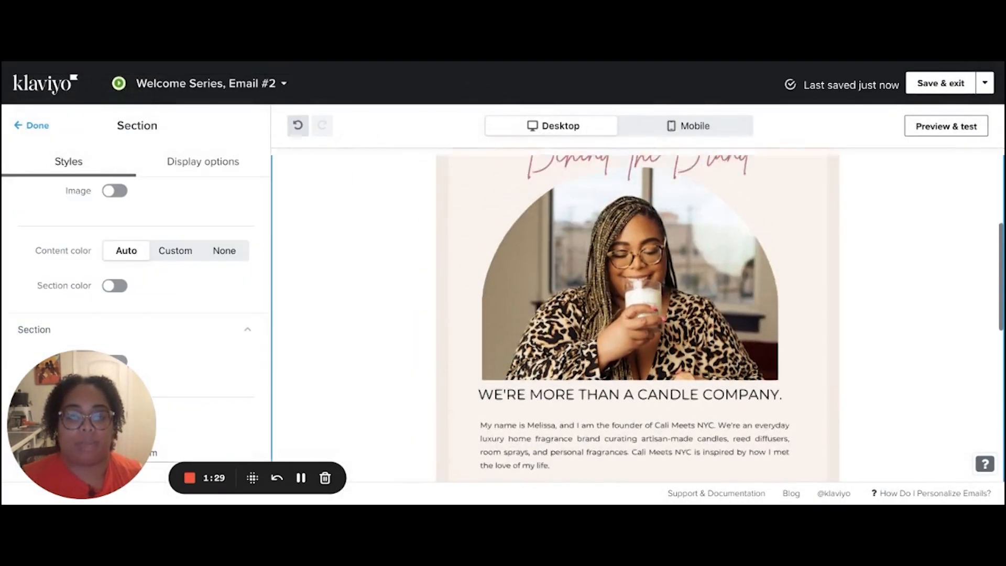
scroll(638, 315, up, 2)
scroll(637, 315, down, 2)
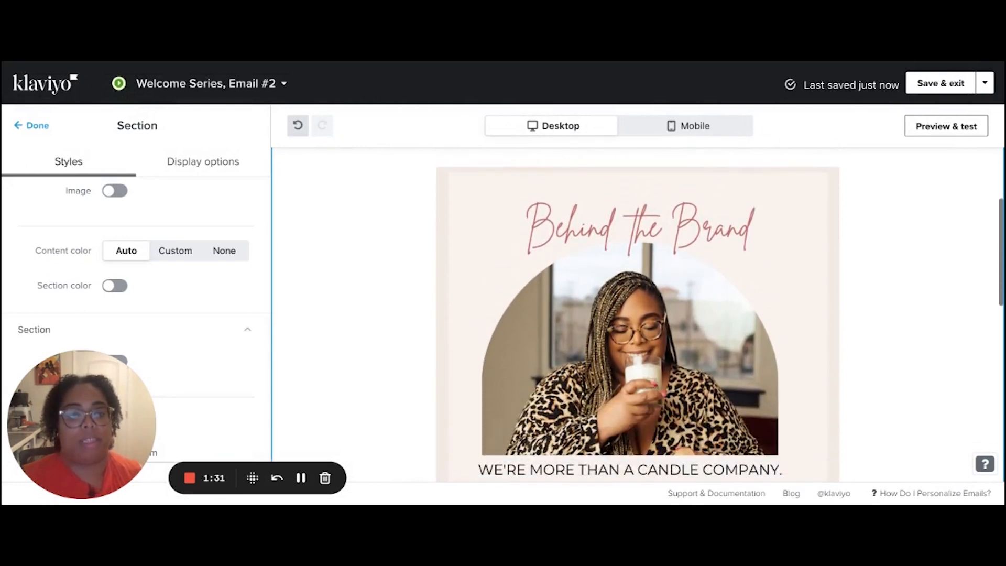
scroll(638, 315, down, 10)
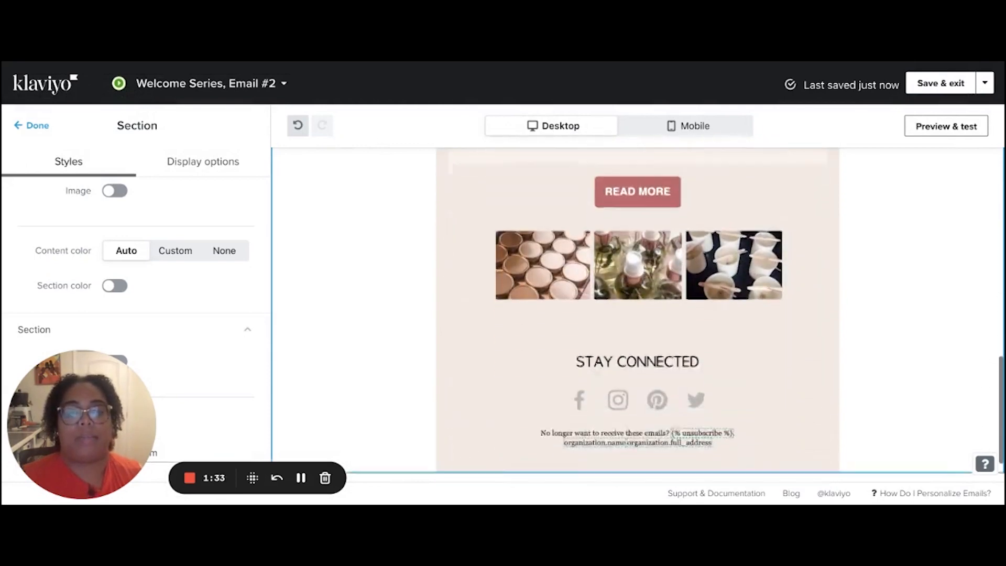
scroll(623, 301, up, 2)
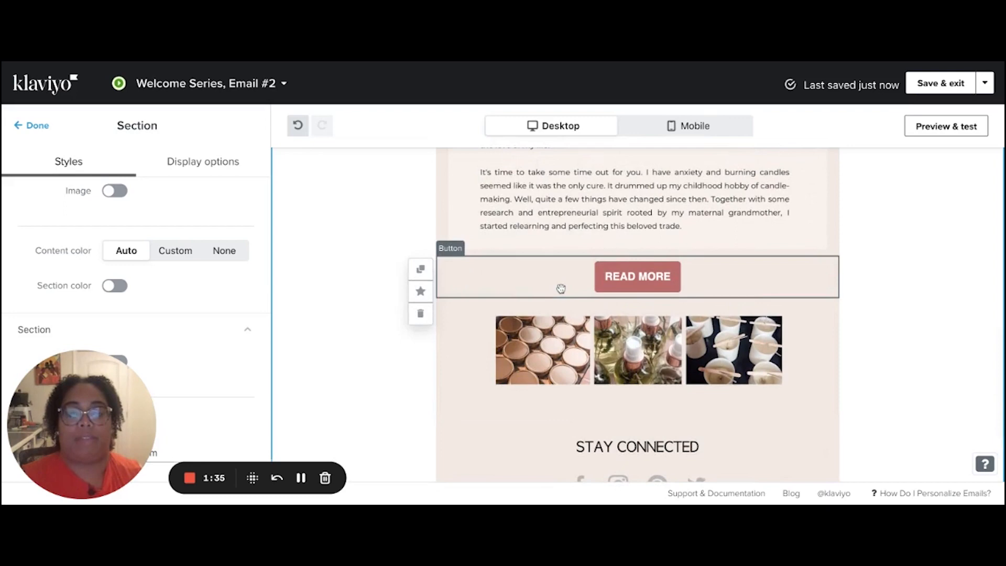
click(559, 289)
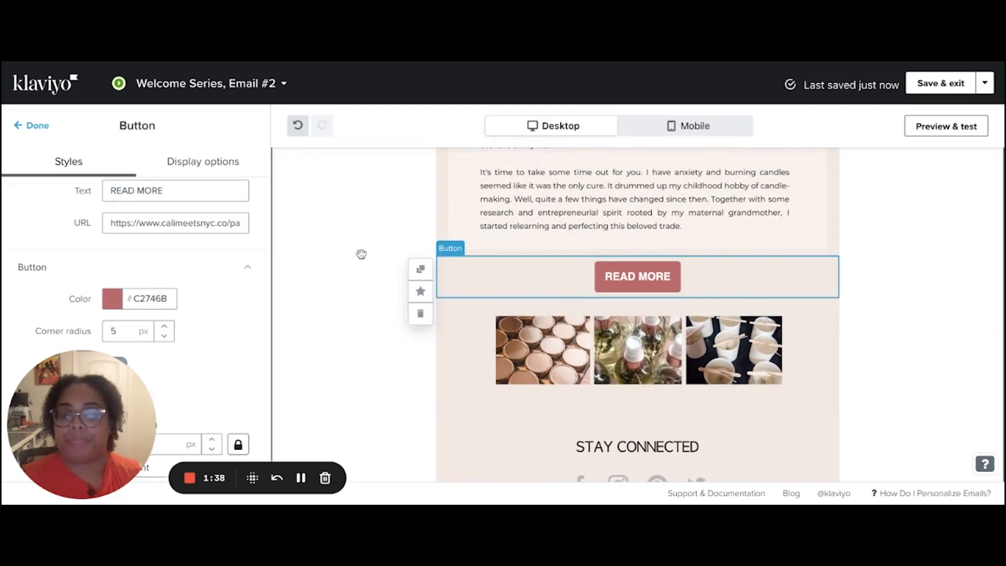
scroll(362, 254, down, 3)
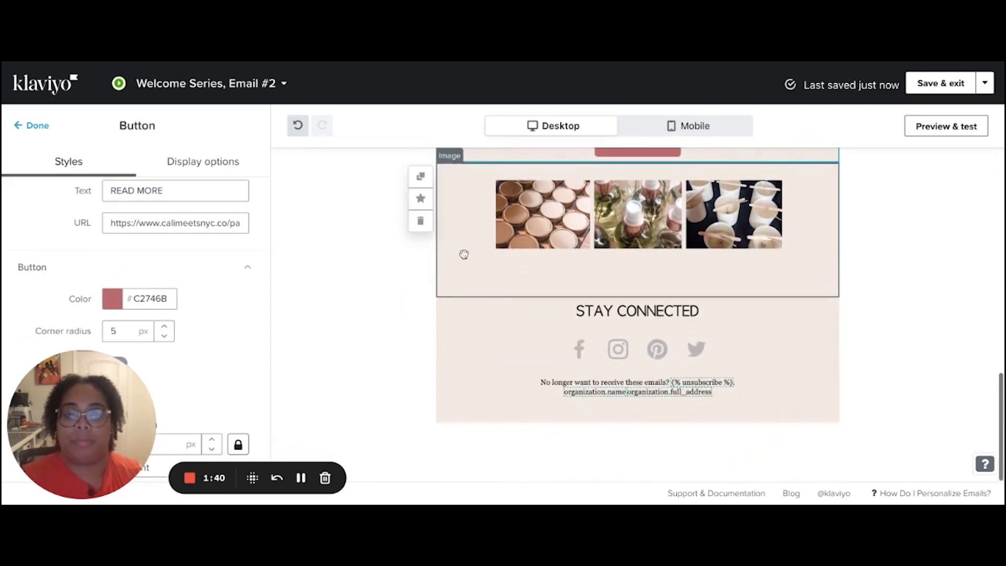
Step: Replace the three-photo strip below the READ MORE button with the full 1214 x 2000 newsletter graphic from the image library
click(463, 255)
scroll(108, 263, down, 2)
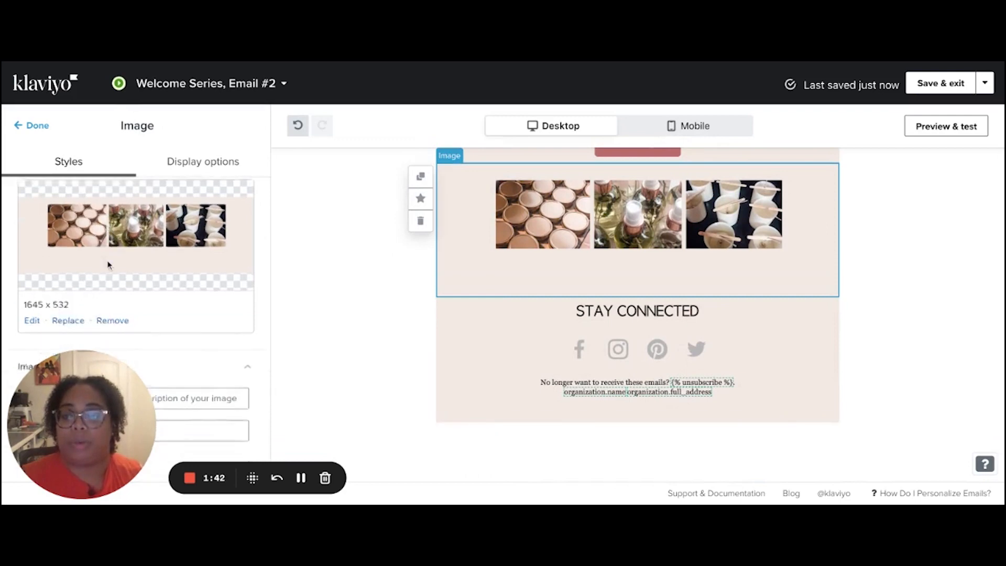
click(66, 297)
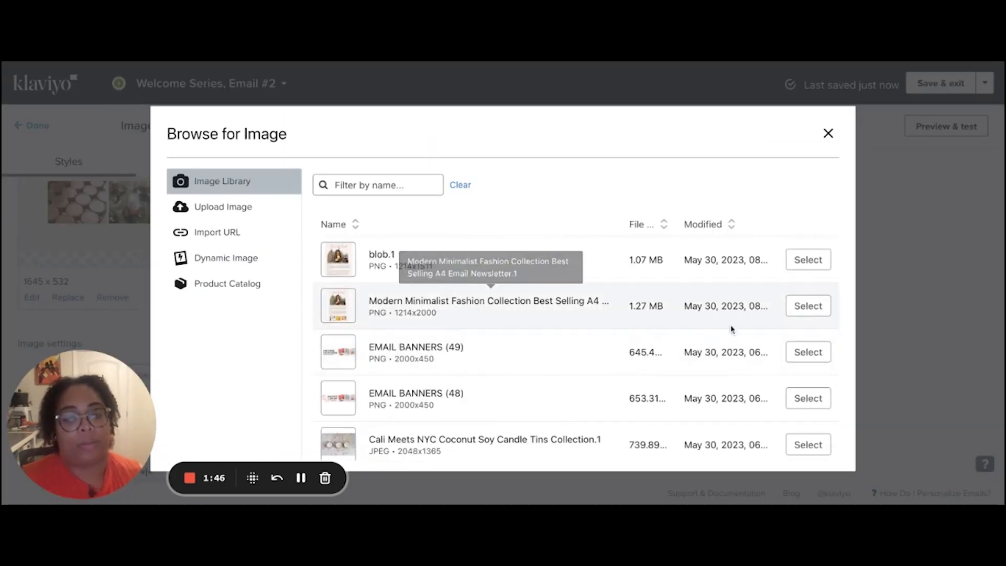
click(793, 315)
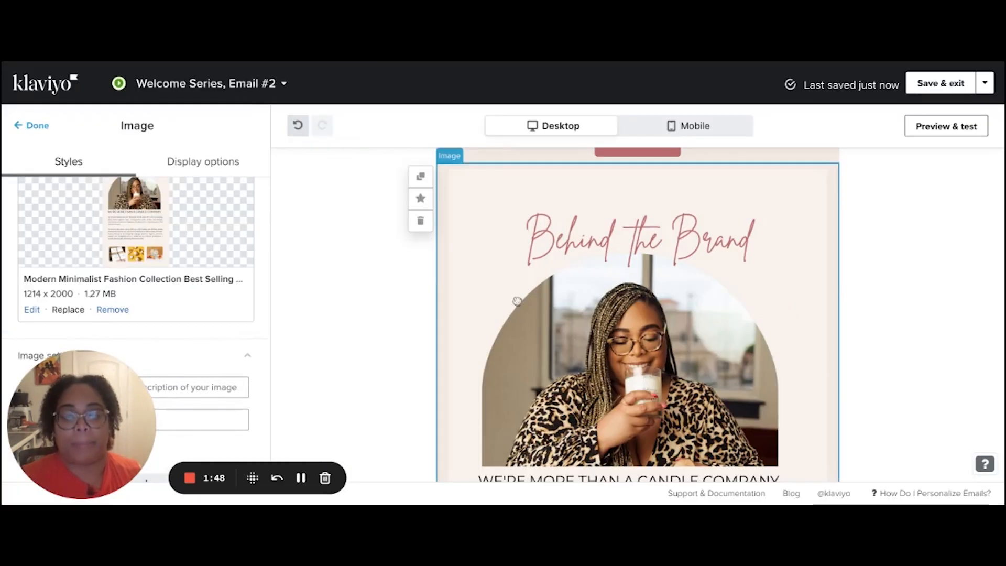
Step: Crop the graphic below the READ MORE button to its bottom row of three product photos, about 1214 x 370, and save it
scroll(528, 308, down, 5)
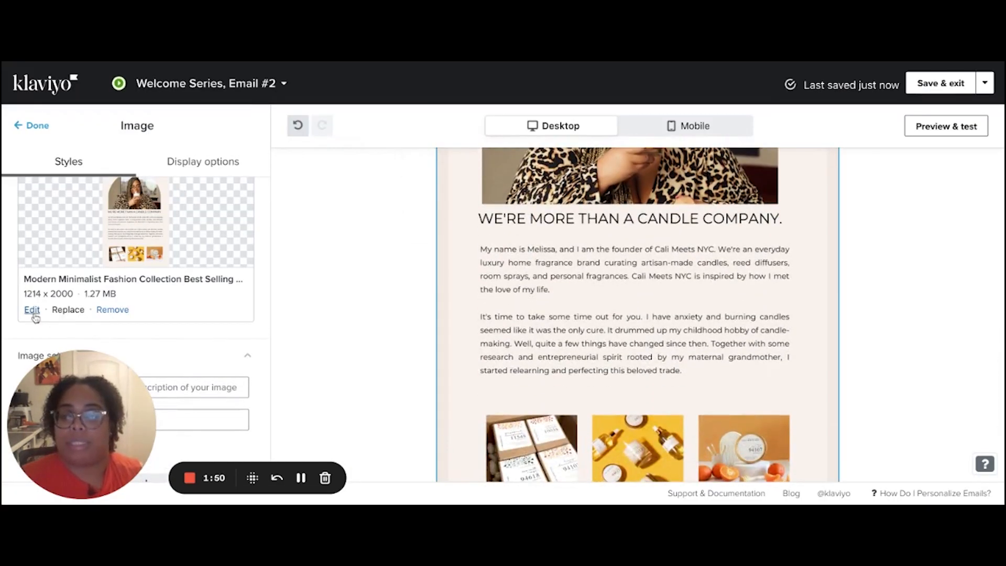
click(32, 310)
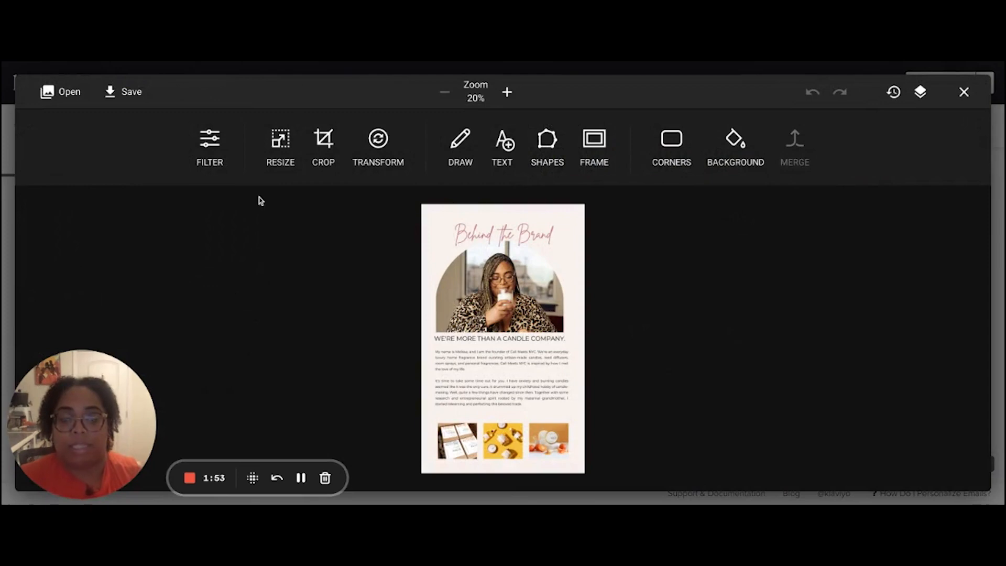
click(326, 137)
drag(503, 378, 504, 410)
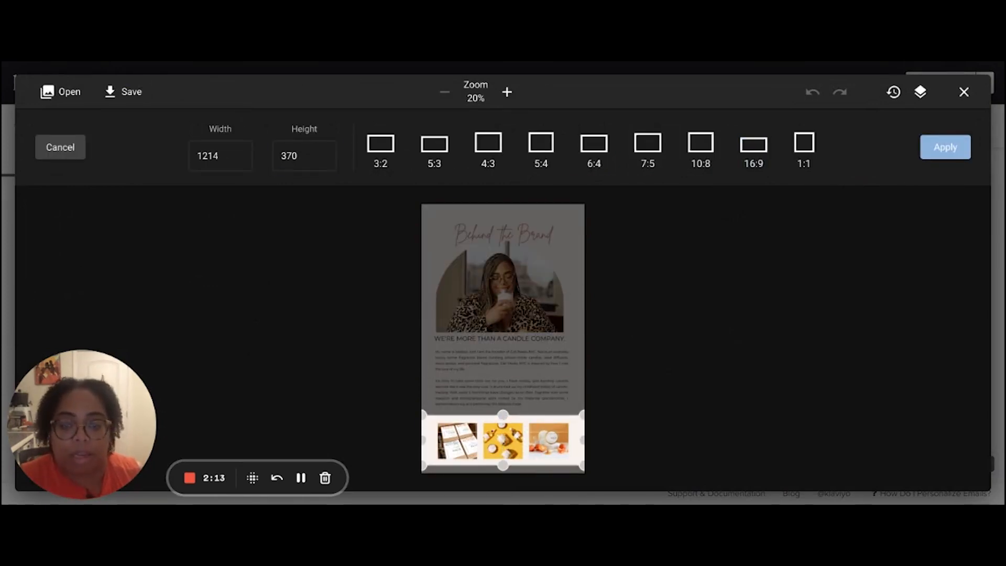
click(946, 146)
click(124, 91)
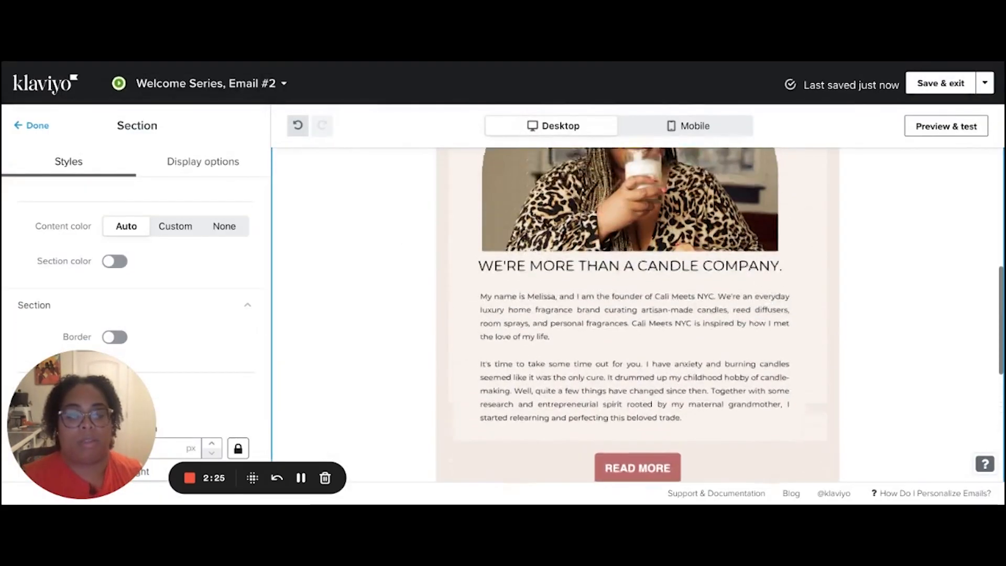
Step: Match the block background color of the product photo row to the lighter background inside its image
scroll(637, 315, up, 10)
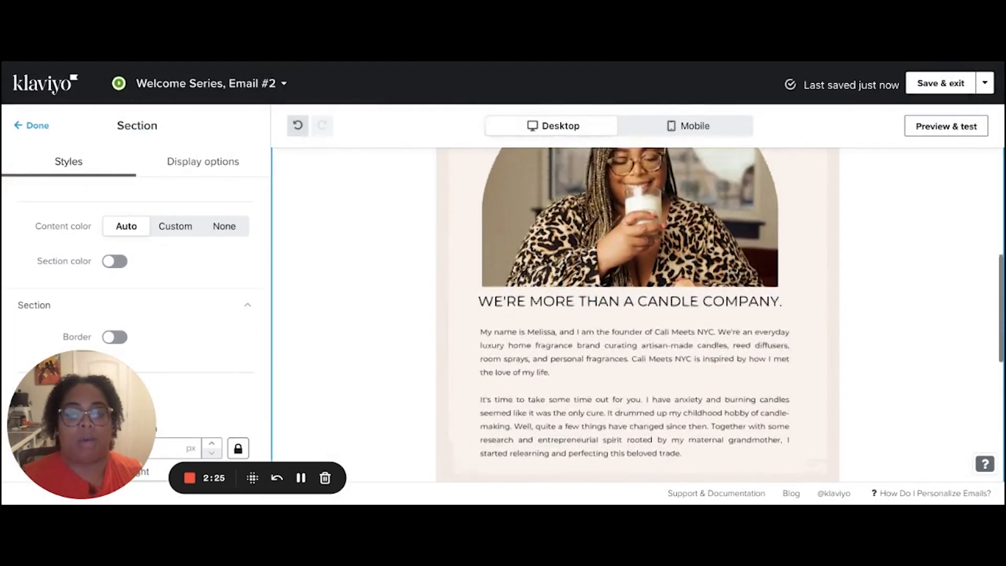
scroll(637, 314, down, 15)
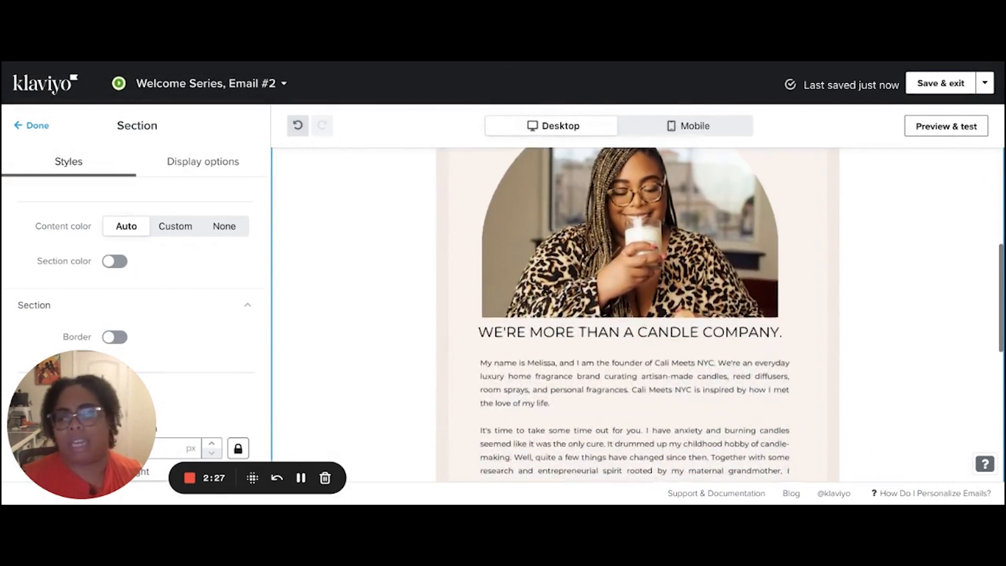
scroll(637, 315, up, 3)
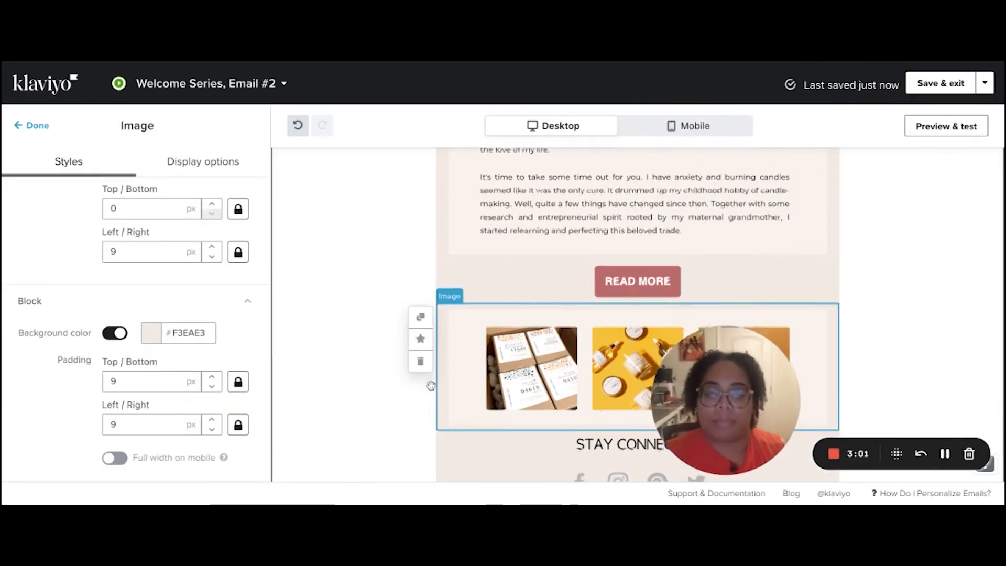
scroll(637, 315, down, 2)
click(152, 333)
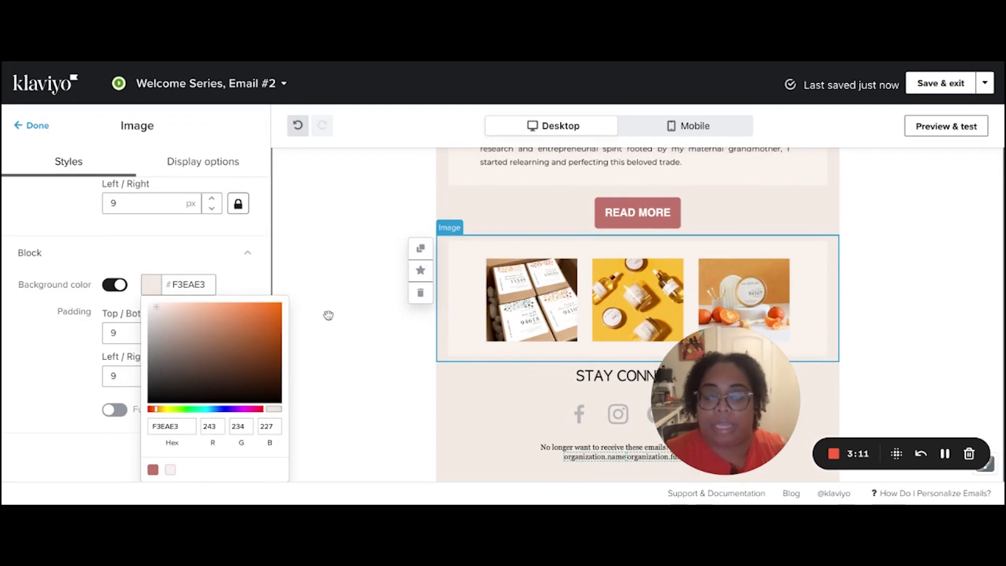
click(487, 344)
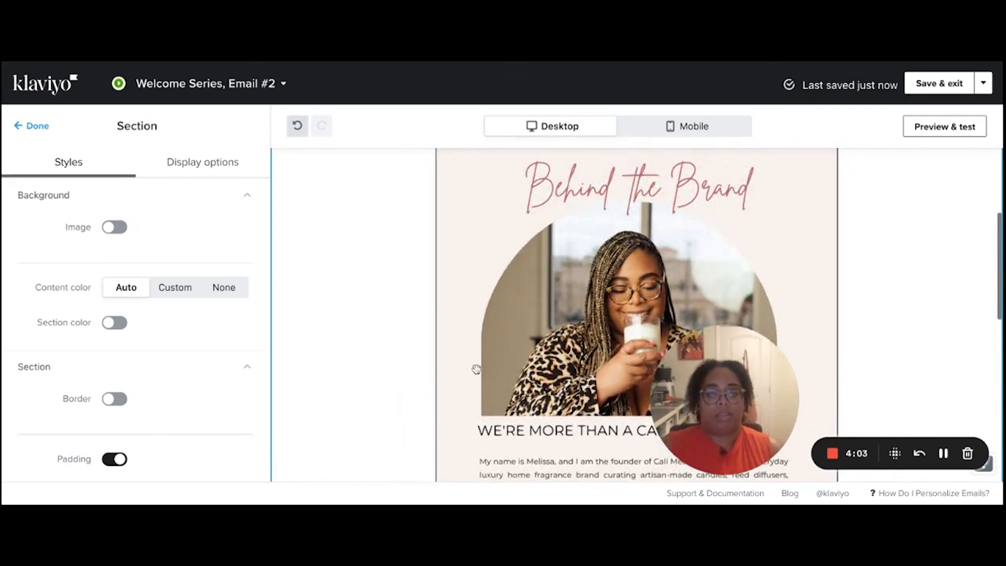
Step: Change the social links block's background to the same lighter color as the blocks above it
scroll(629, 346, down, 10)
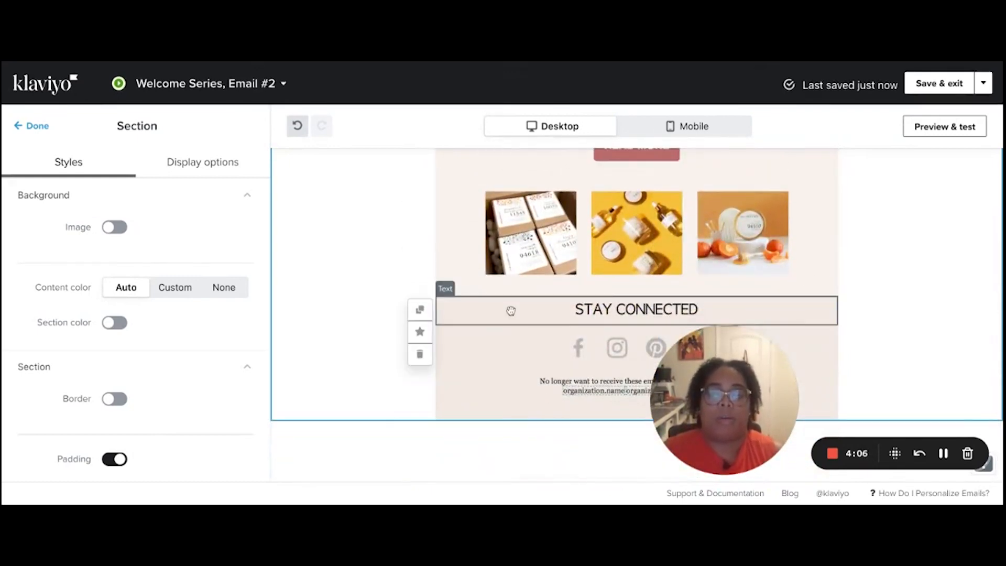
click(511, 311)
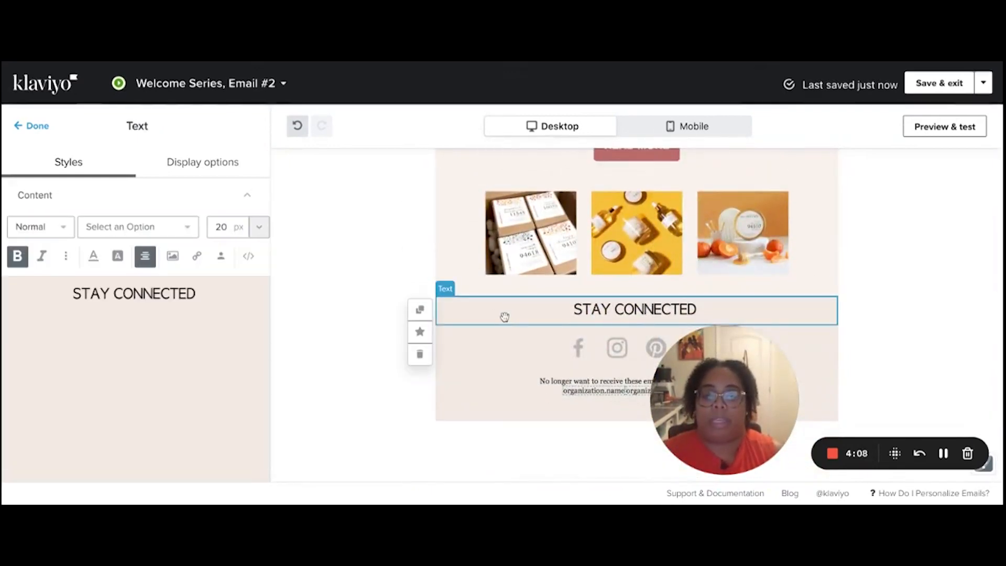
click(516, 356)
scroll(161, 311, down, 3)
click(114, 231)
scroll(162, 321, up, 5)
click(38, 234)
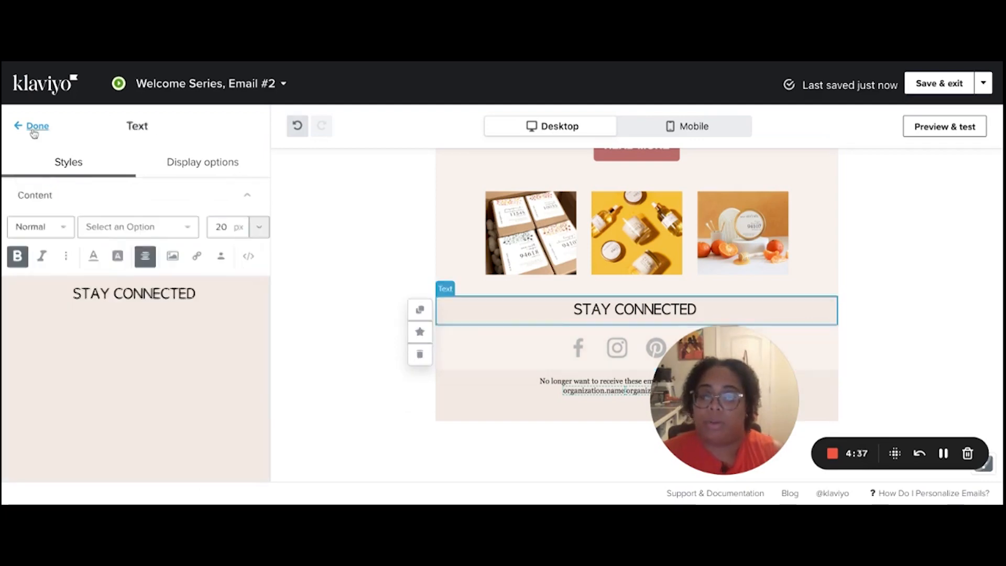
Step: Delete the "STAY CONNECTED" text block above the social icons
click(33, 128)
click(485, 319)
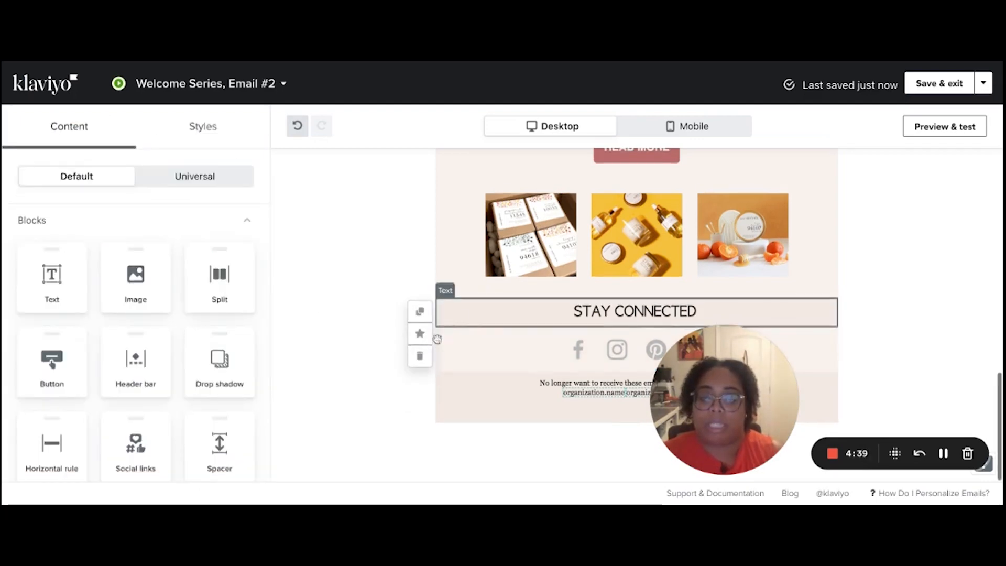
click(420, 361)
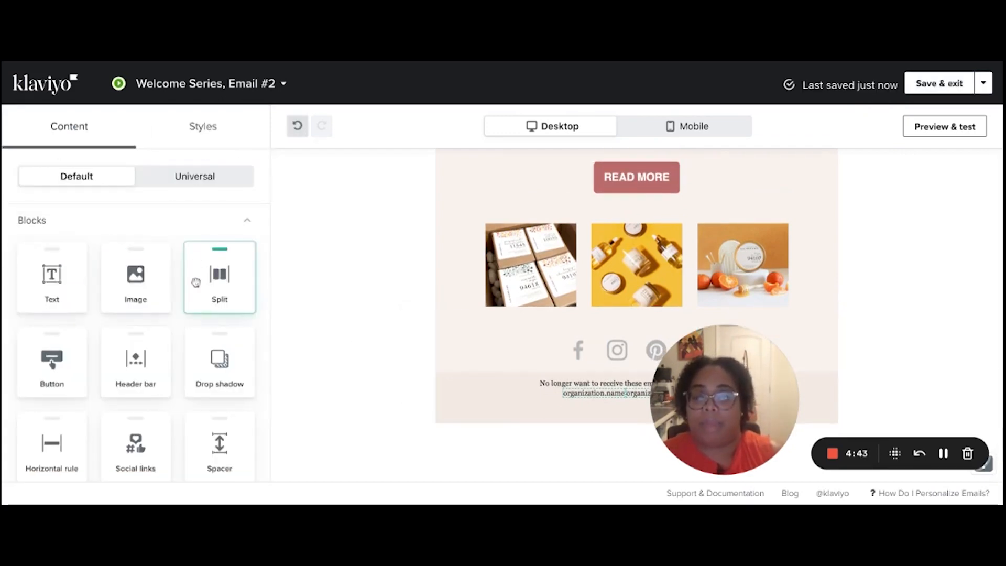
Step: Add an image block between the product photo row and the social icons, and browse the image library for it
scroll(157, 385, down, 1)
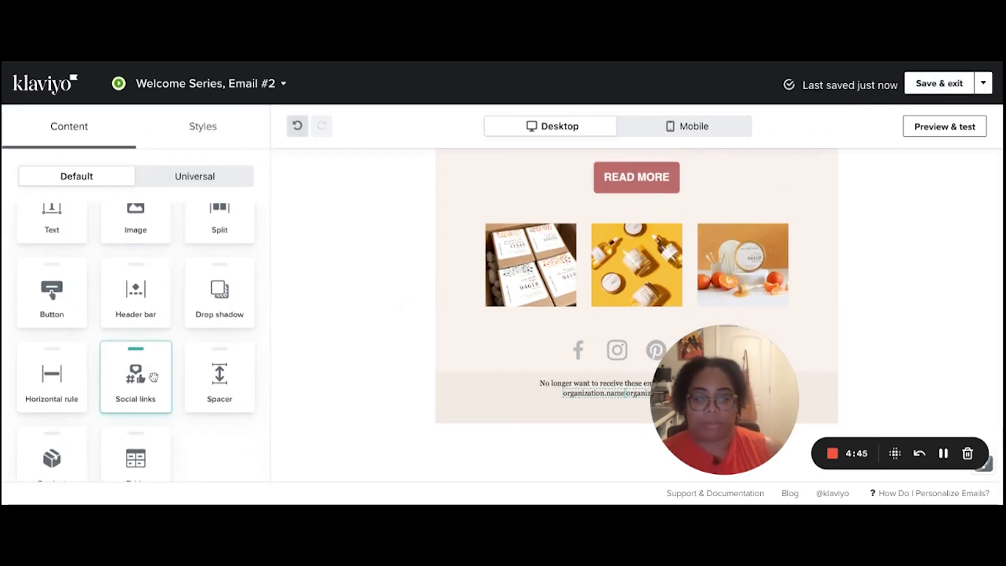
scroll(63, 340, down, 2)
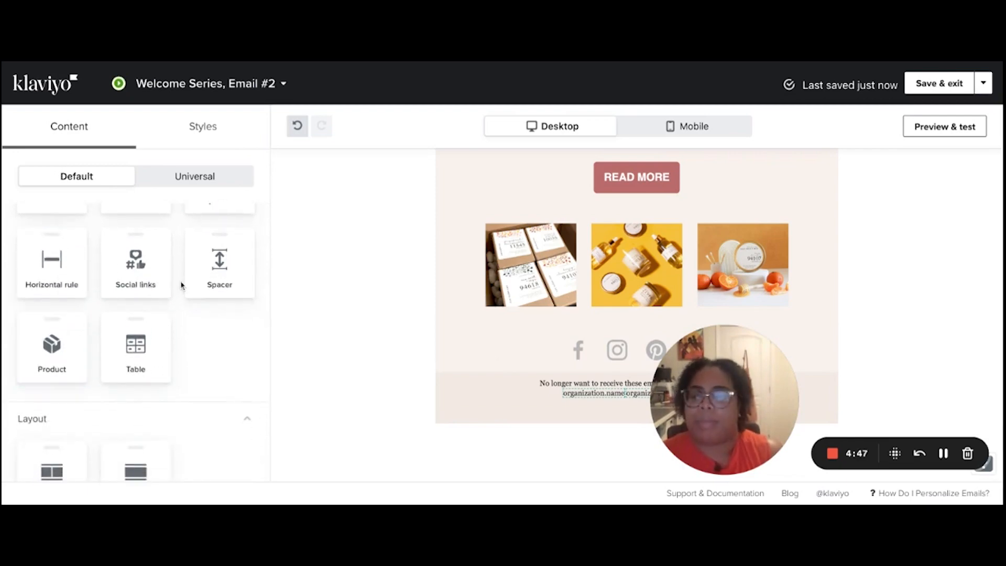
scroll(140, 286, up, 3)
drag(139, 286, 587, 326)
click(111, 365)
scroll(338, 285, down, 5)
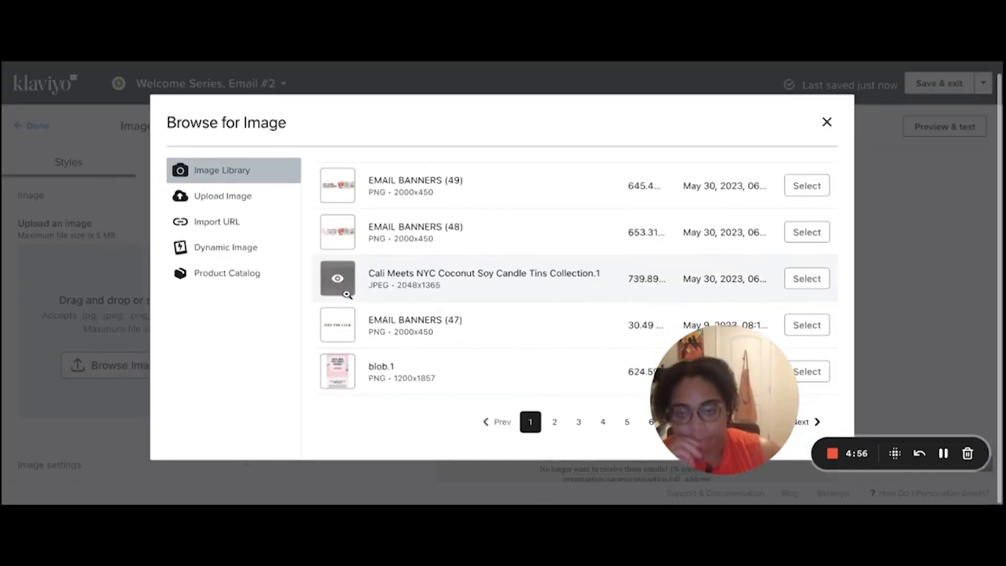
Step: Fill the new block with the handwritten "Follow us on Social Media" image, 1972 x 312, from page 19 of the image library
drag(725, 400, 714, 142)
click(627, 422)
click(748, 422)
click(772, 422)
click(748, 422)
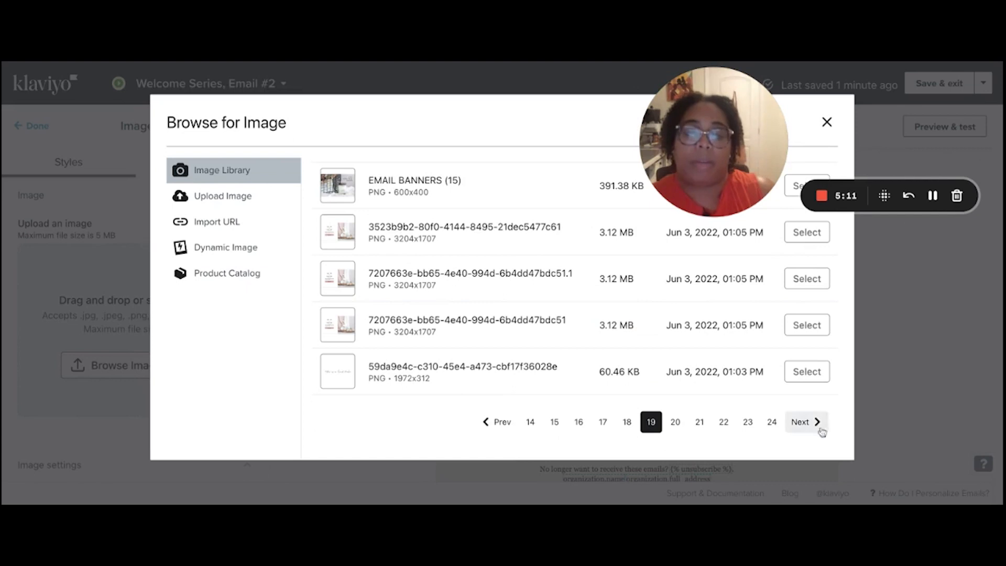
click(796, 372)
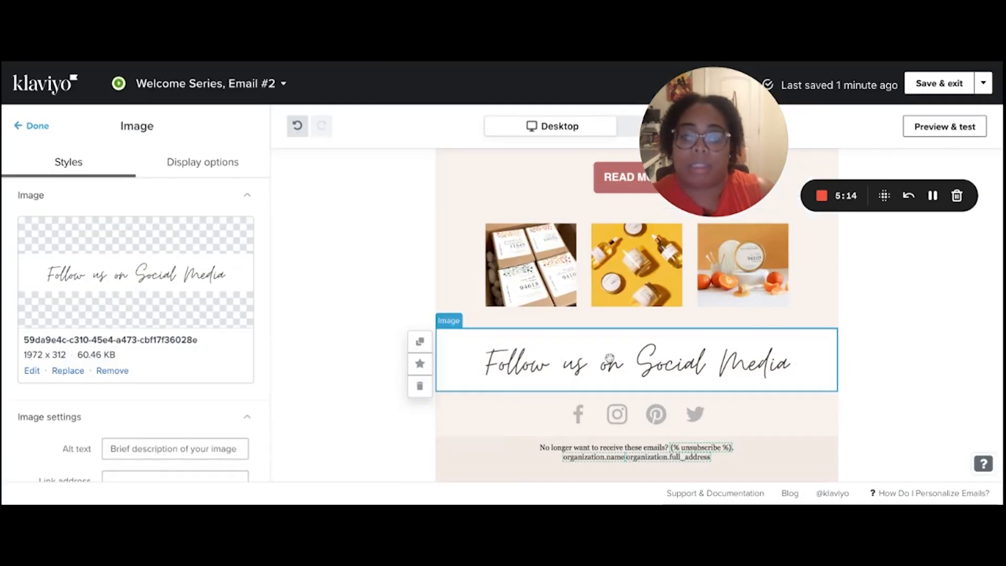
Step: Check how the "Follow us on Social Media" image fits with the blocks and section around it
scroll(354, 331, down, 2)
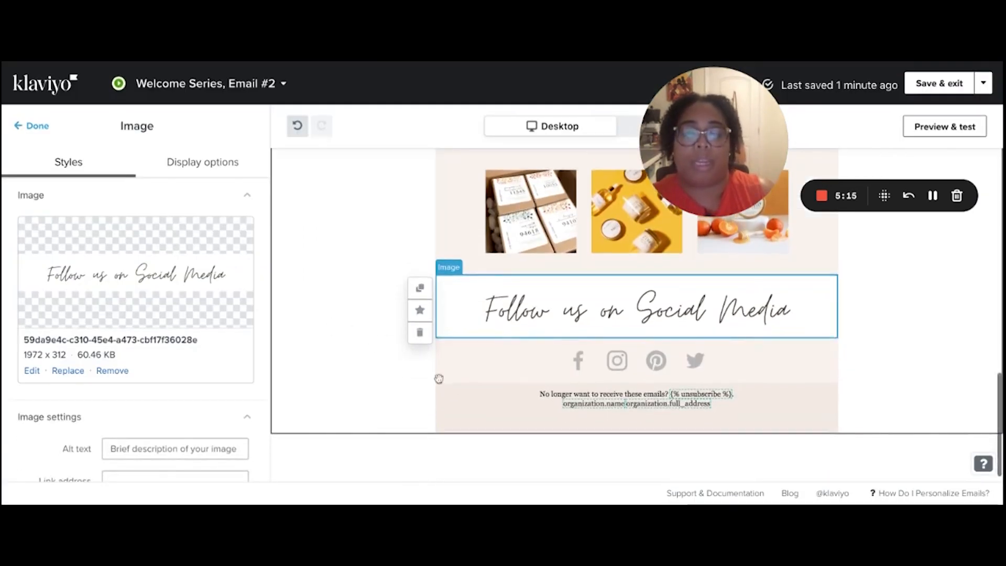
click(475, 378)
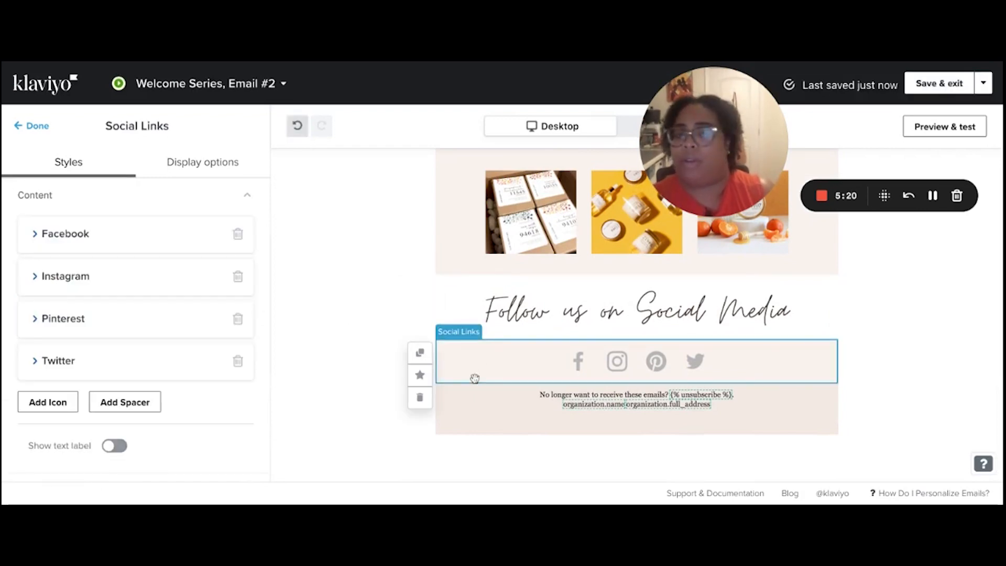
click(326, 300)
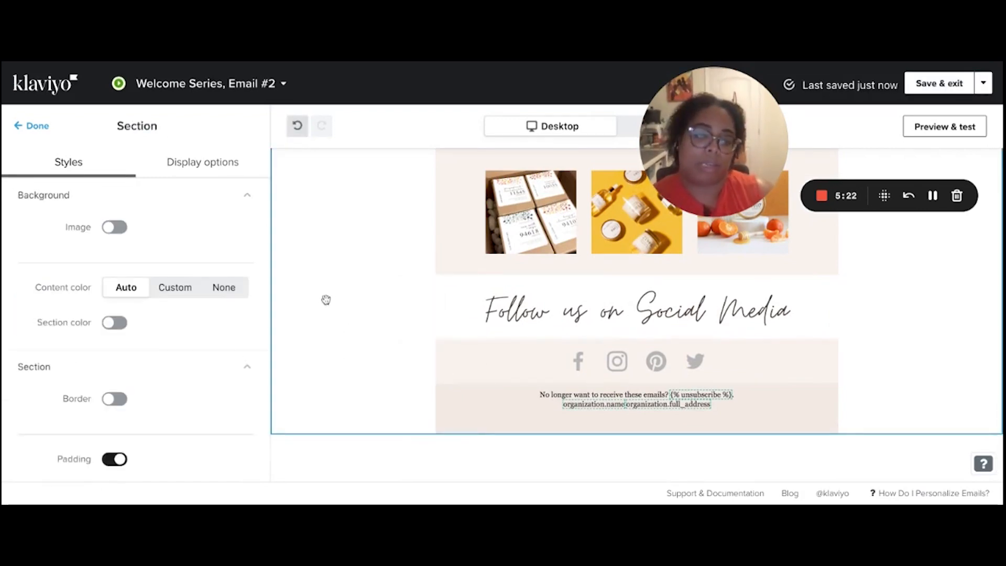
scroll(367, 308, up, 5)
scroll(399, 312, down, 3)
scroll(398, 313, up, 6)
scroll(398, 312, down, 5)
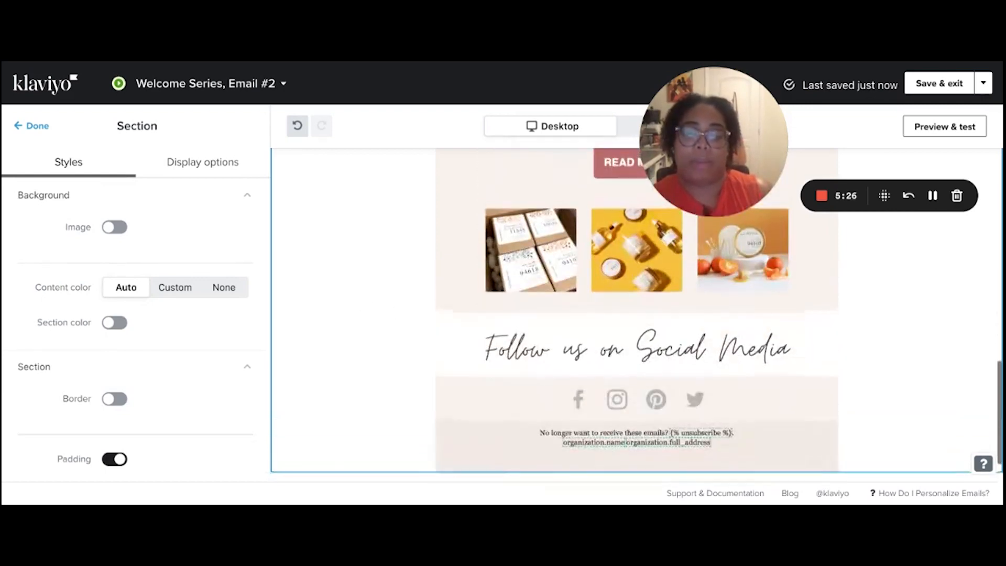
Step: Enter a link address for the "Follow us on Social Media" image
click(443, 360)
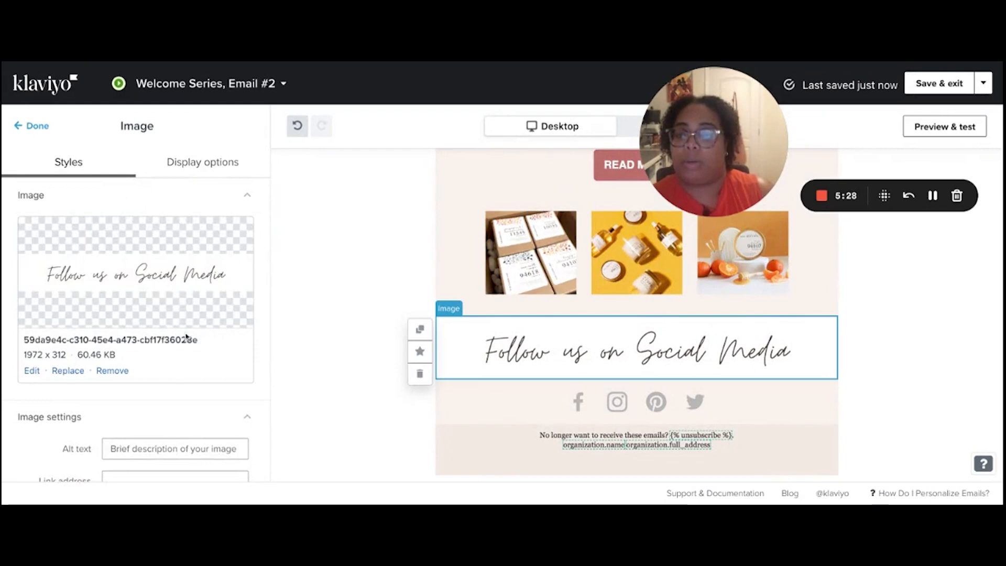
scroll(187, 335, down, 3)
click(145, 319)
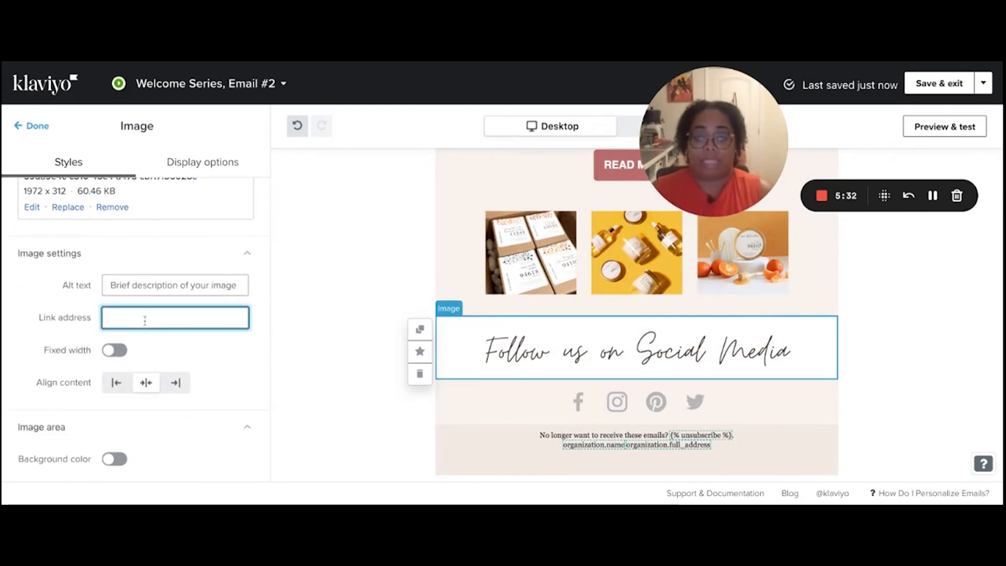
text(h)
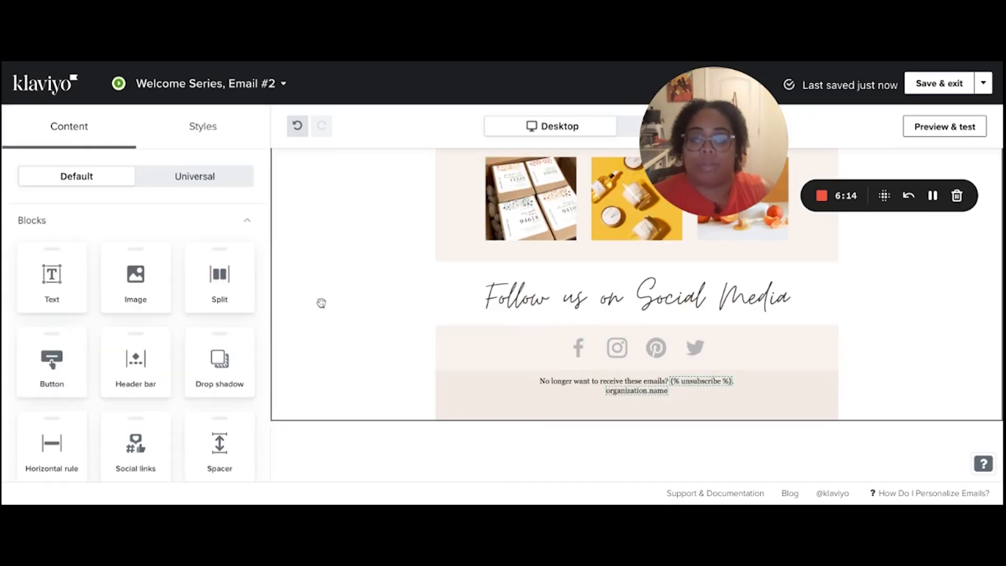
Step: Review the email body and open the READ MORE button's URL for editing
scroll(503, 338, up, 15)
scroll(505, 339, down, 15)
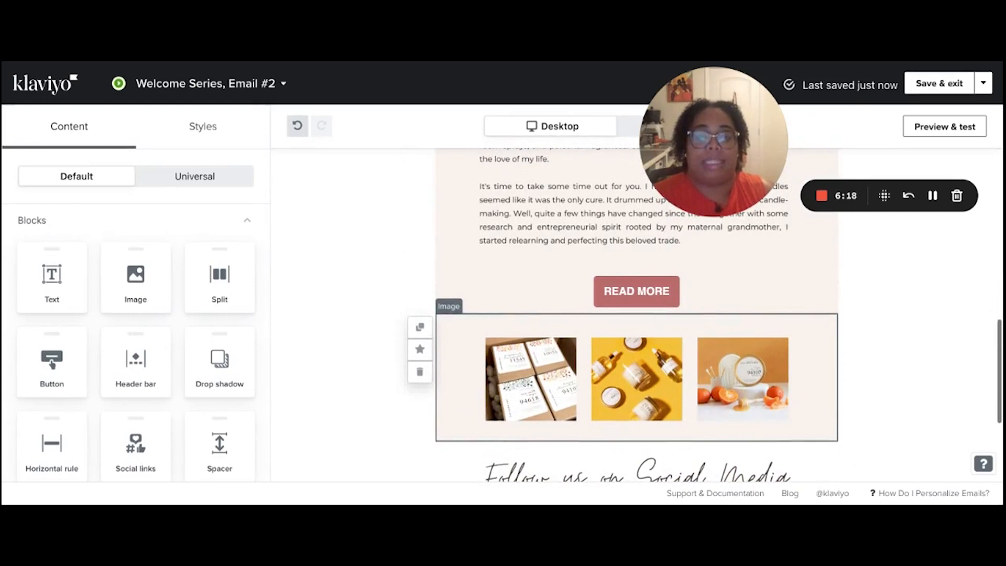
click(581, 292)
click(182, 260)
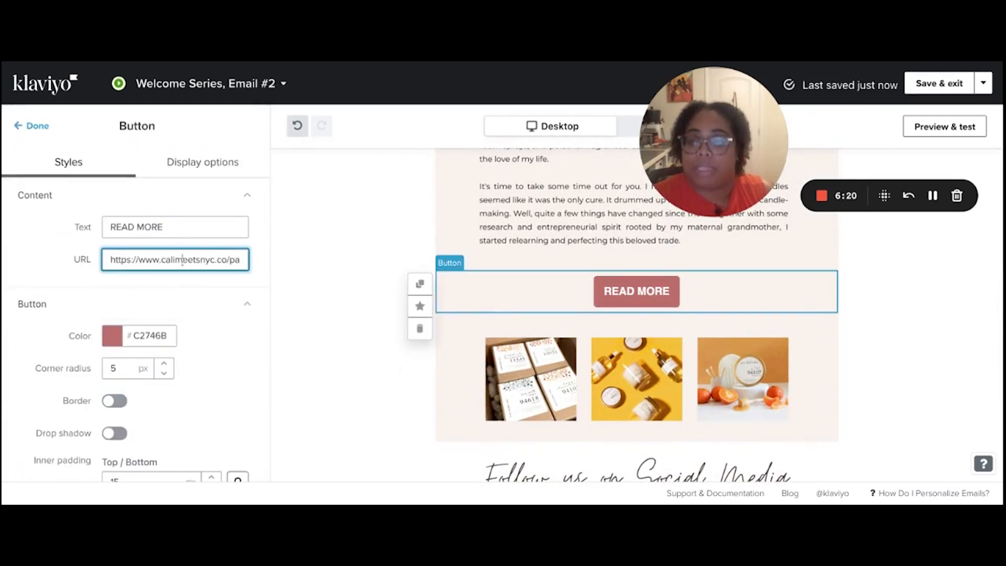
Step: Examine the full link address of the READ MORE button and the "Behind the" section of the welcome email
key(Right)
key(Right)
key(Right)
key(Right)
key(Right)
key(Right)
key(Right)
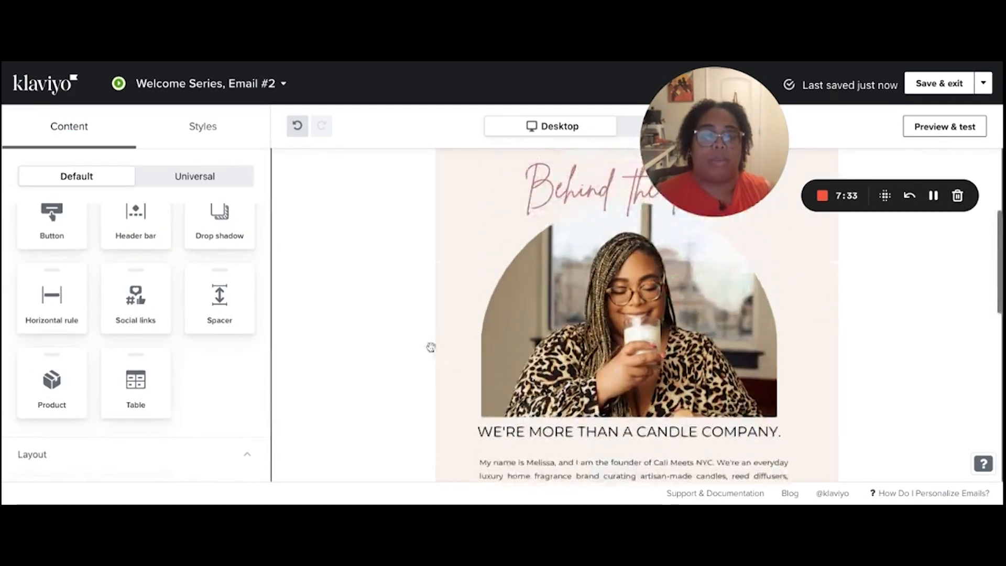
scroll(768, 357, up, 4)
scroll(768, 357, down, 2)
scroll(768, 357, up, 2)
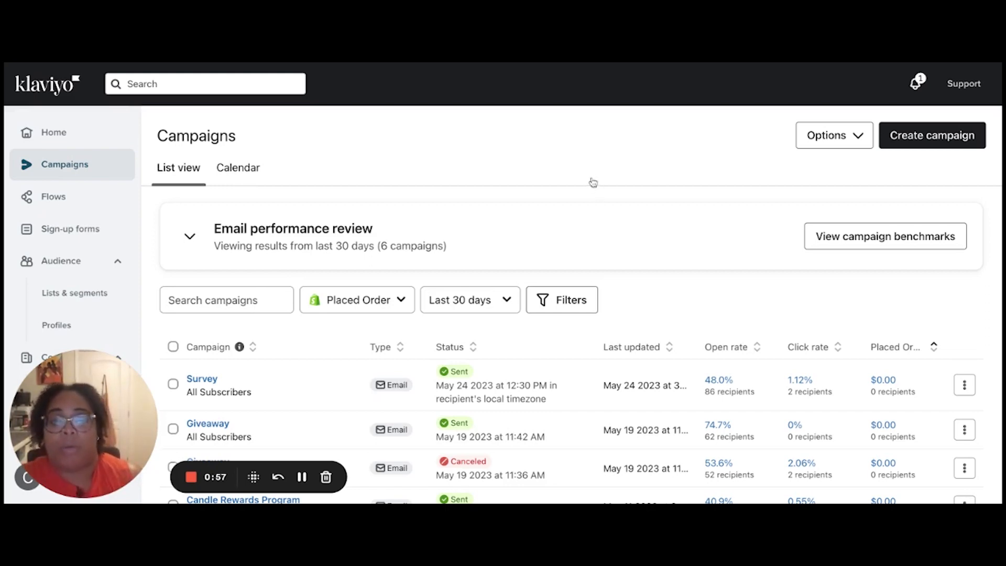
Step: Set the campaign list's date range to All time and search the campaigns for "quiz"
scroll(619, 229, down, 1)
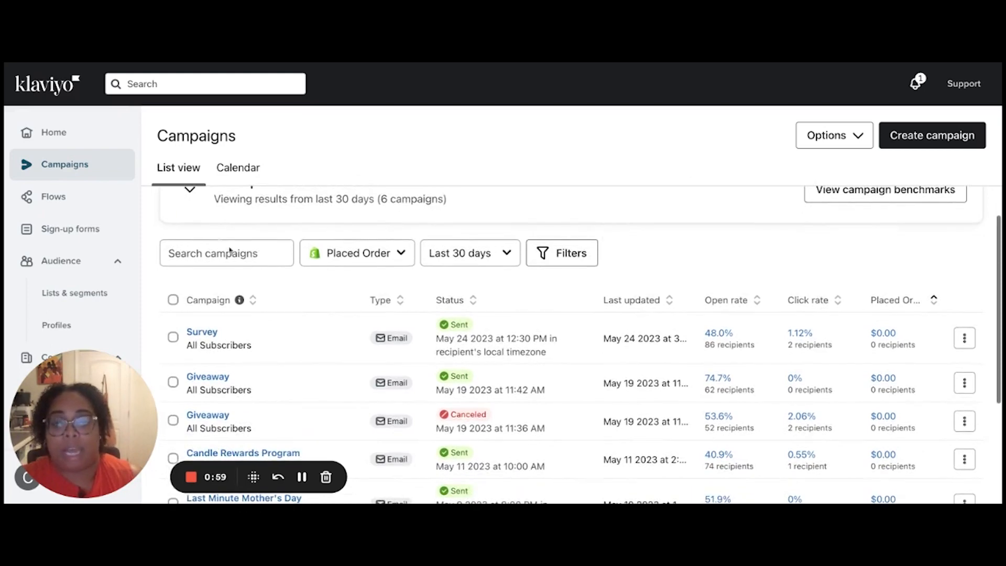
click(481, 253)
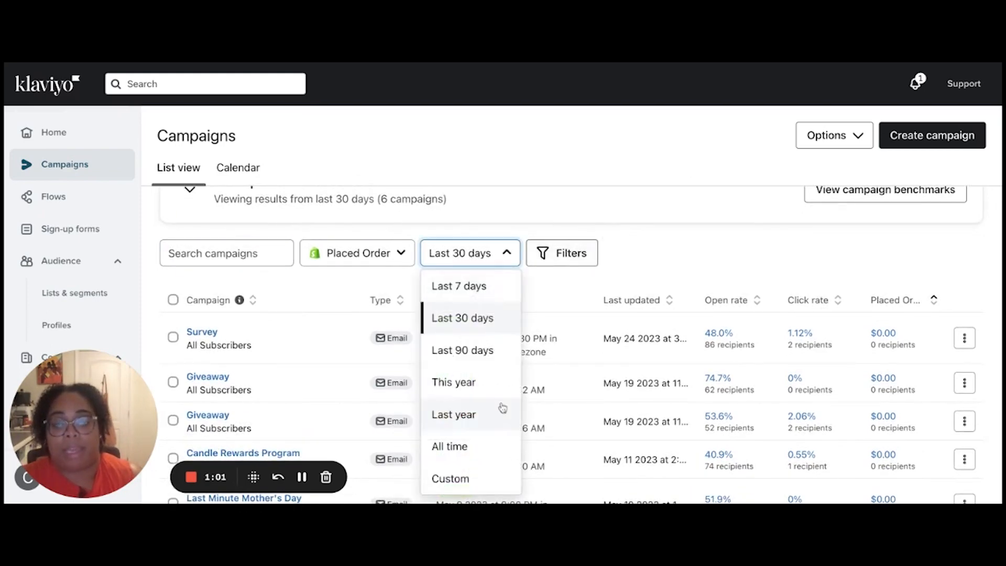
scroll(504, 407, down, 1)
click(471, 436)
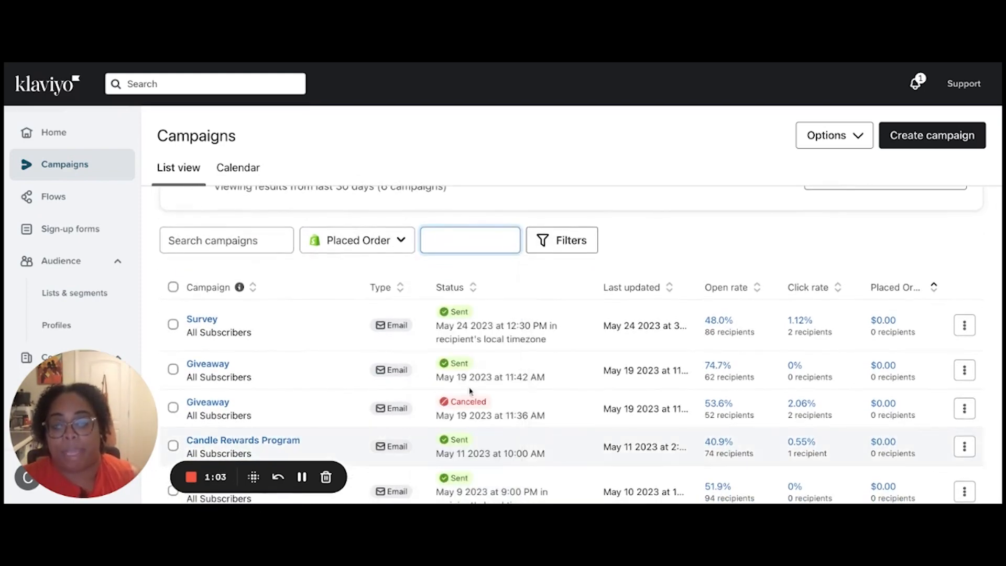
click(242, 244)
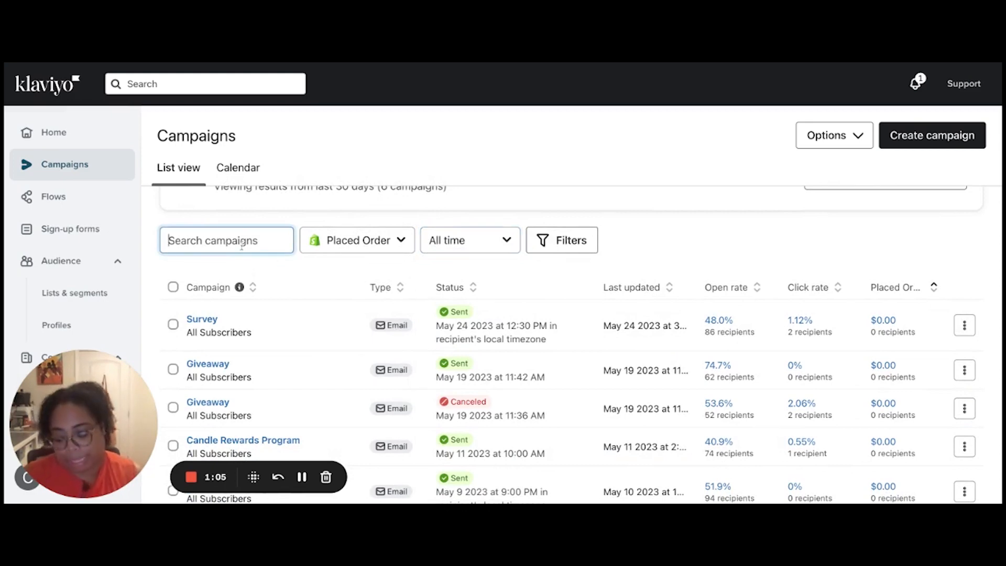
text(quiz)
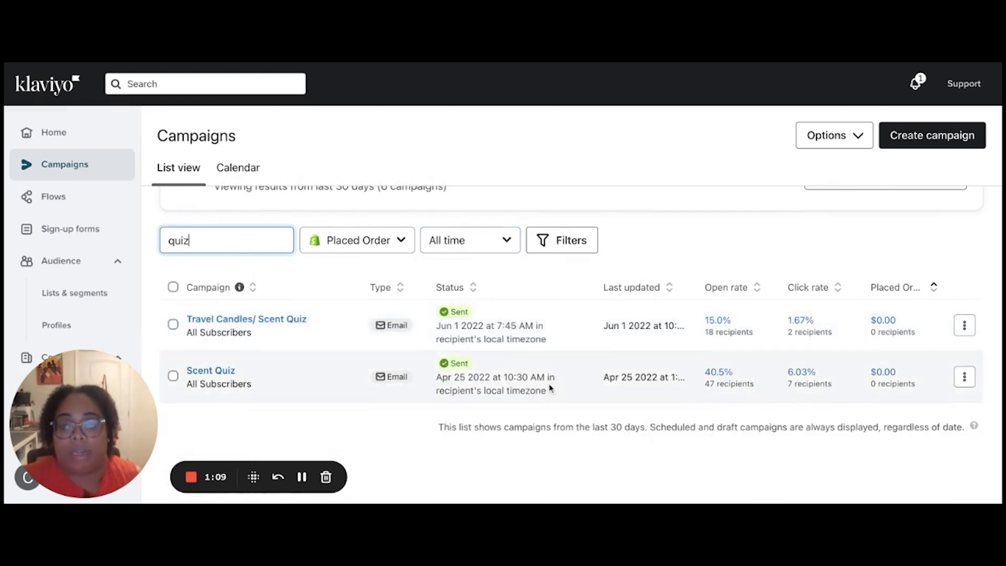
Step: Add the Scent Quiz campaign from April 25, 2022 to the email templates under the name "Scent Quiz"
mouse_move(283, 321)
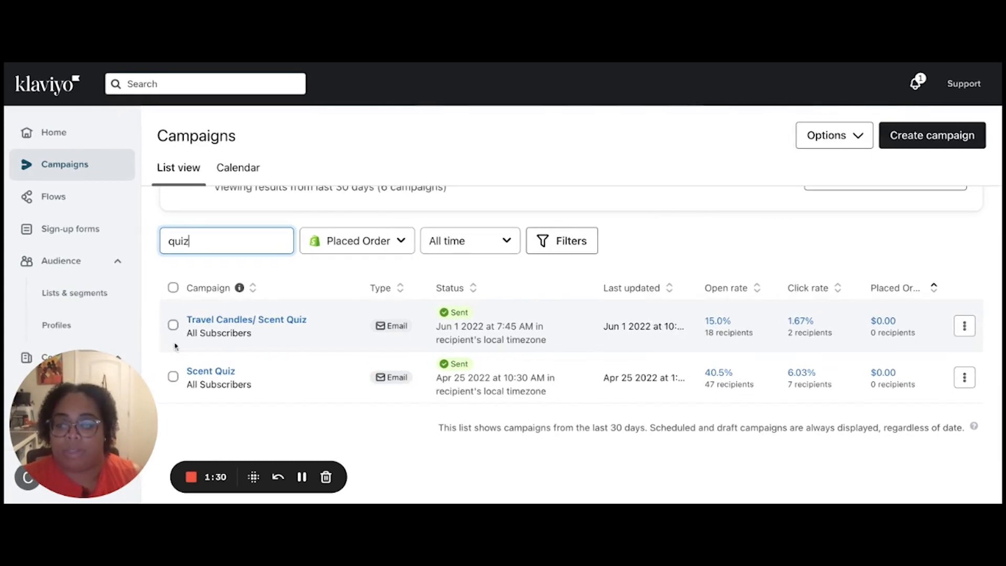
click(965, 379)
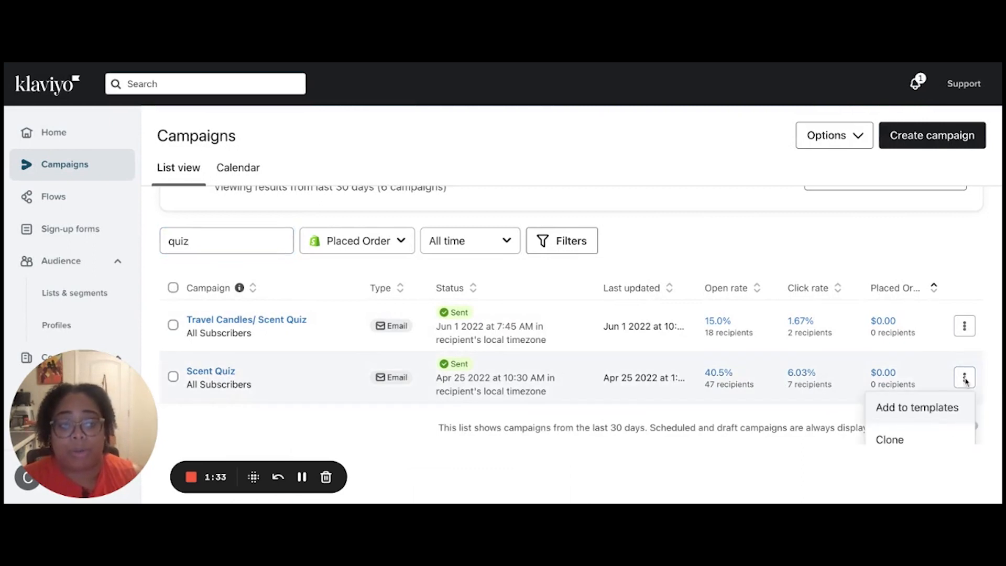
click(945, 410)
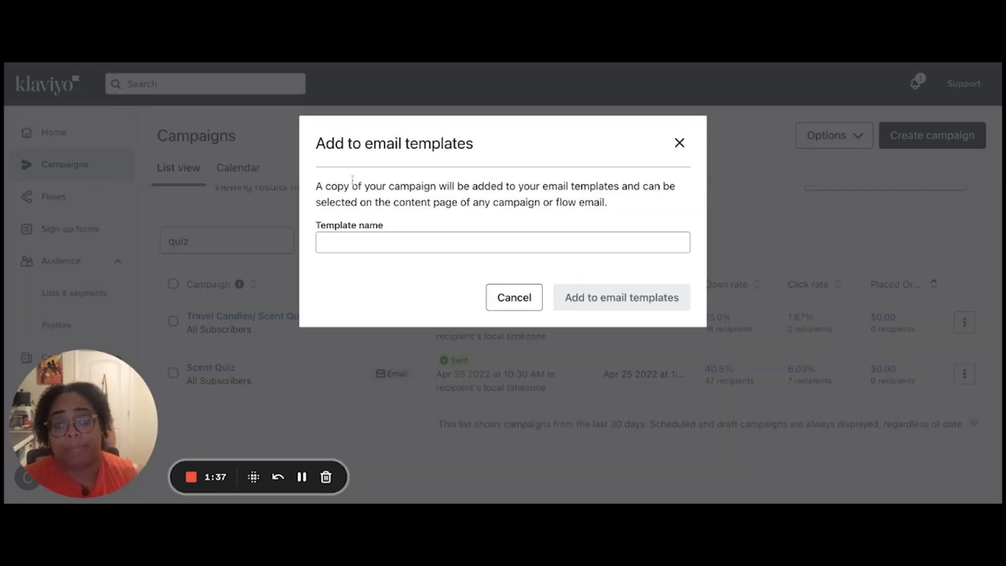
click(409, 236)
text(Scent Quiz)
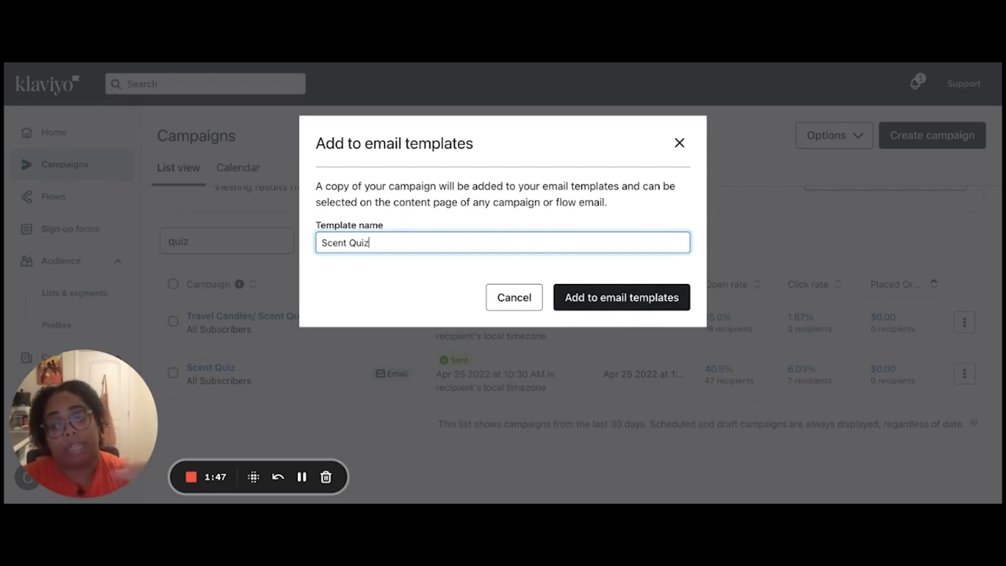
click(627, 297)
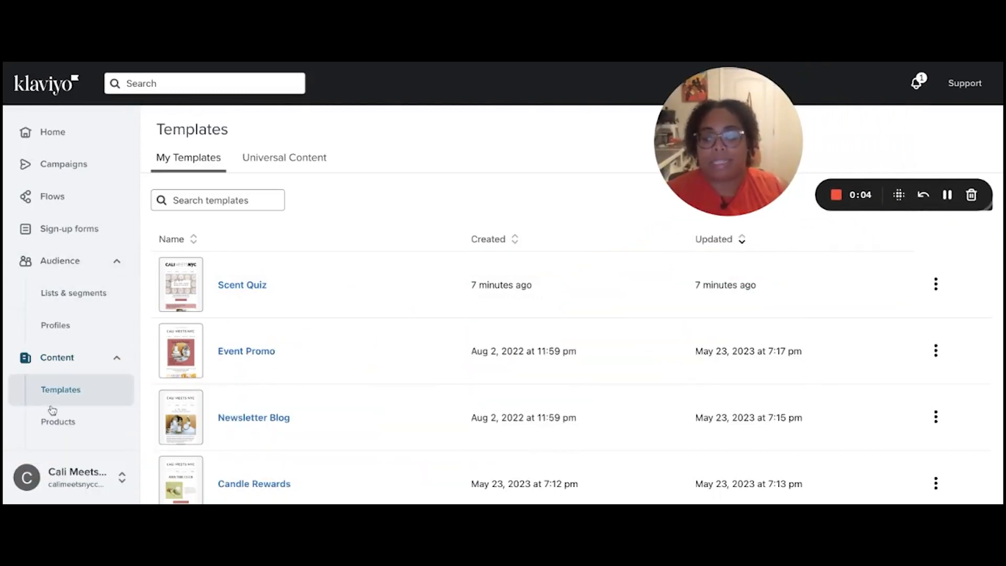
Step: Open the Scent Quiz template for editing from the saved templates list
scroll(73, 383, down, 1)
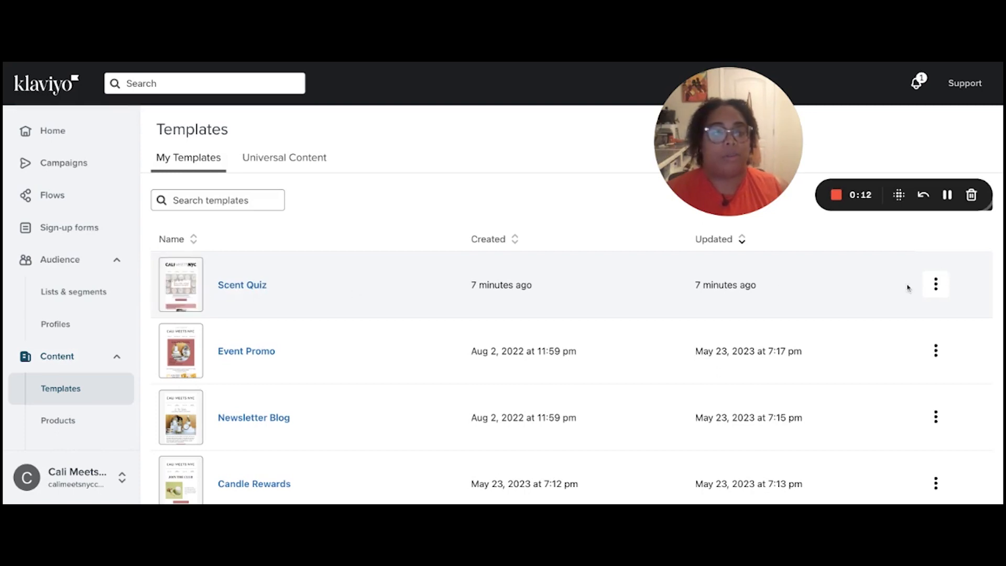
click(932, 291)
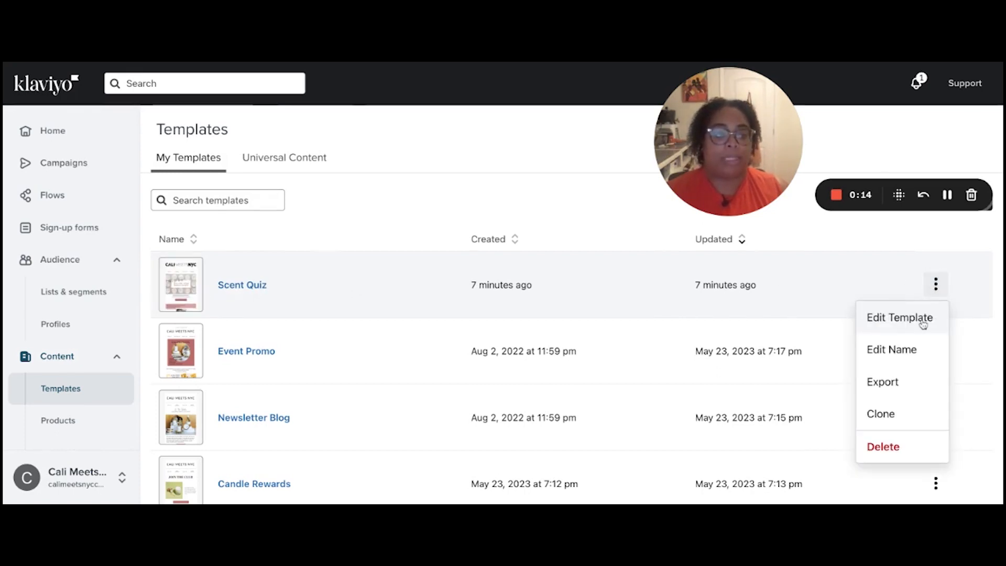
click(923, 323)
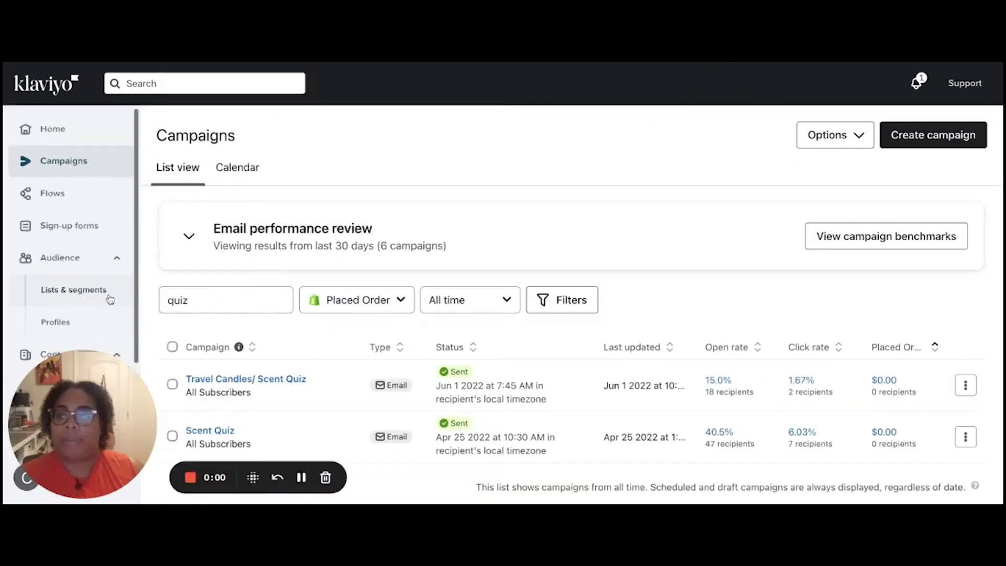
Step: Go from the campaigns list to the saved email templates
scroll(120, 294, down, 1)
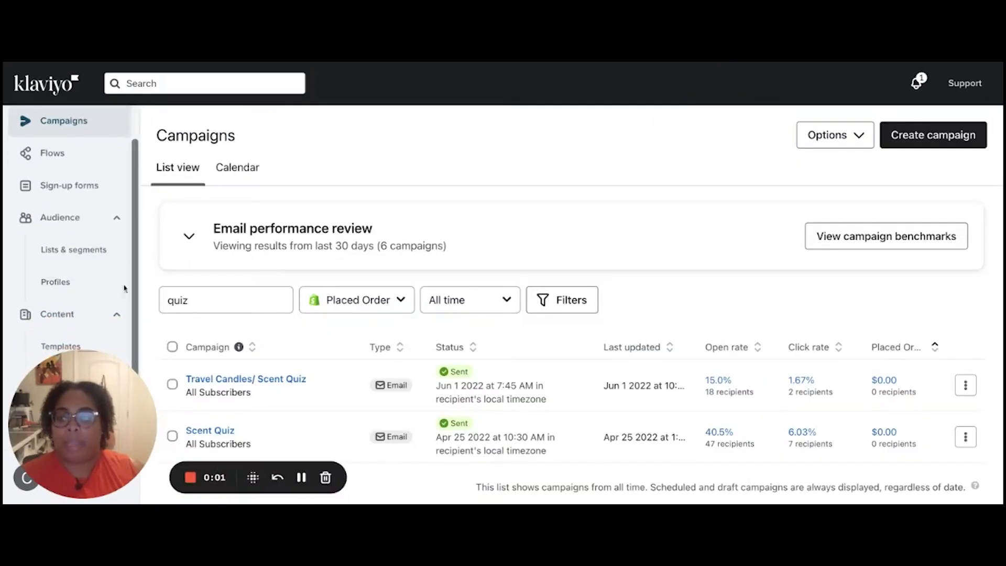
scroll(78, 223, up, 1)
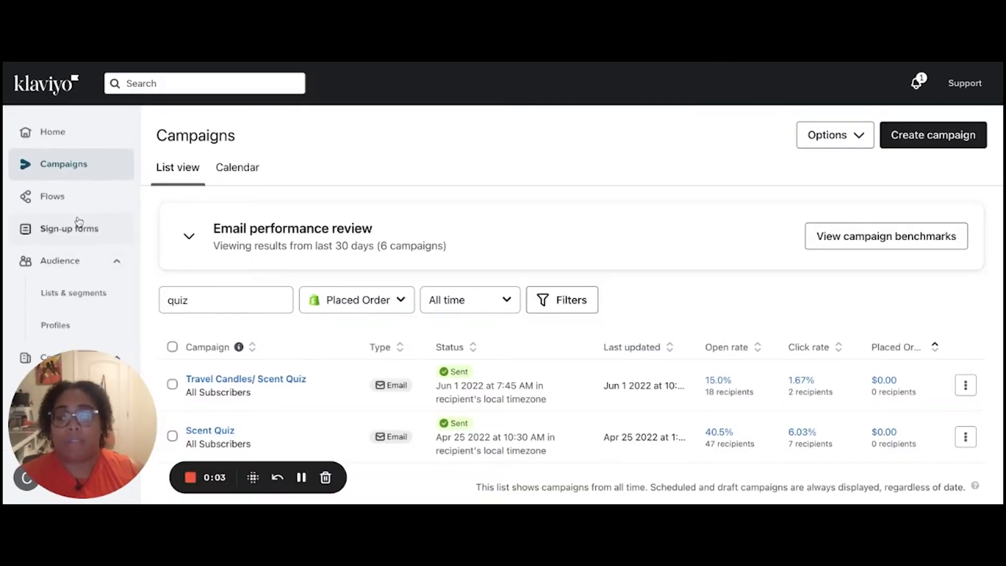
scroll(79, 223, down, 2)
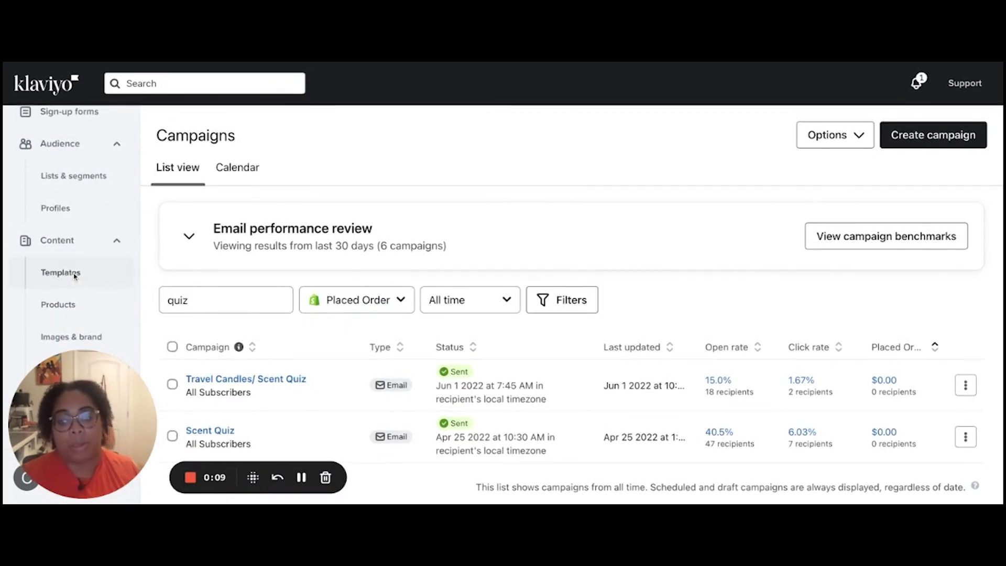
click(78, 273)
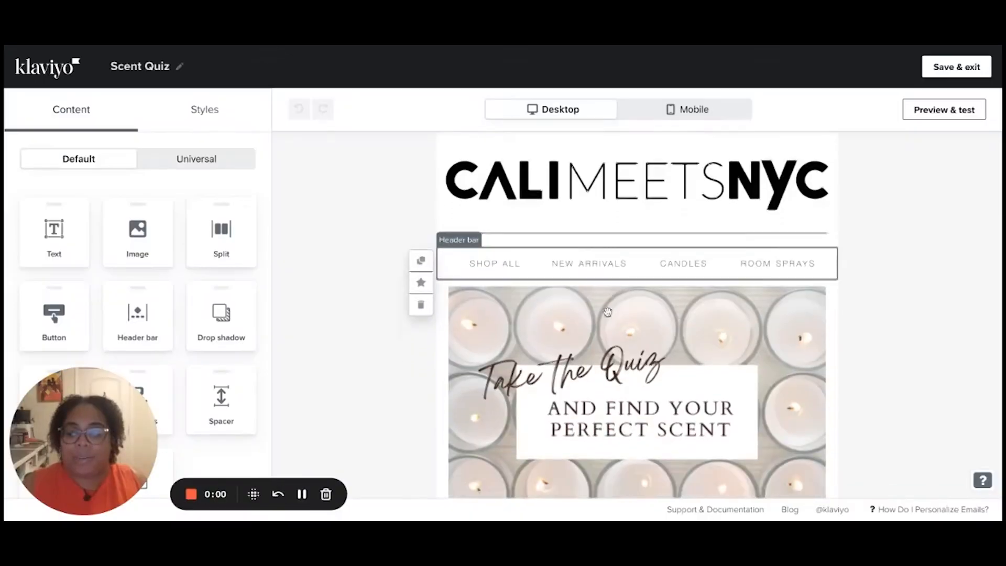
Step: Examine the Scent Quiz template from the header logo to the social media footer for outdated elements
scroll(608, 312, down, 2)
scroll(608, 313, up, 2)
scroll(608, 313, up, 1)
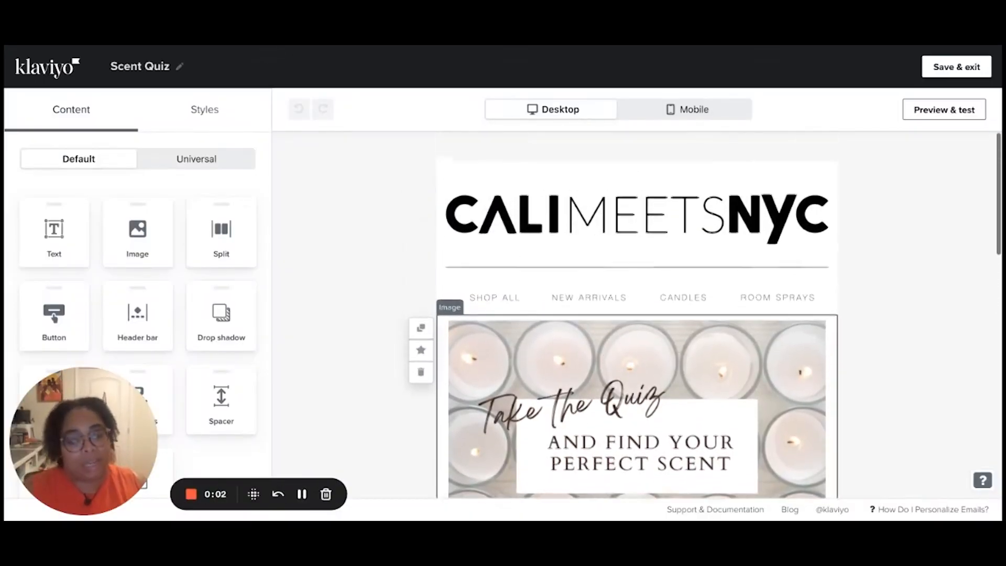
click(604, 231)
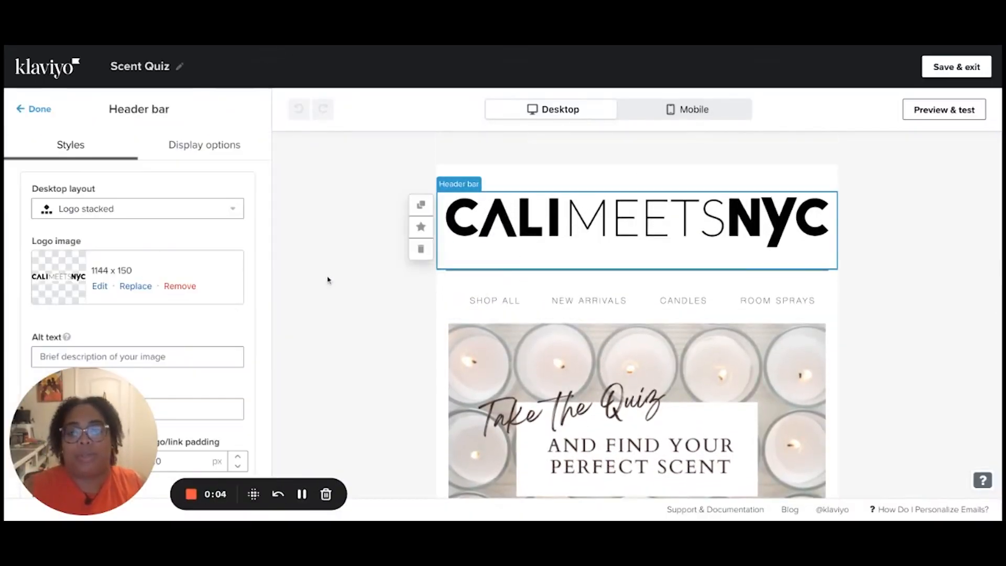
scroll(349, 280, down, 12)
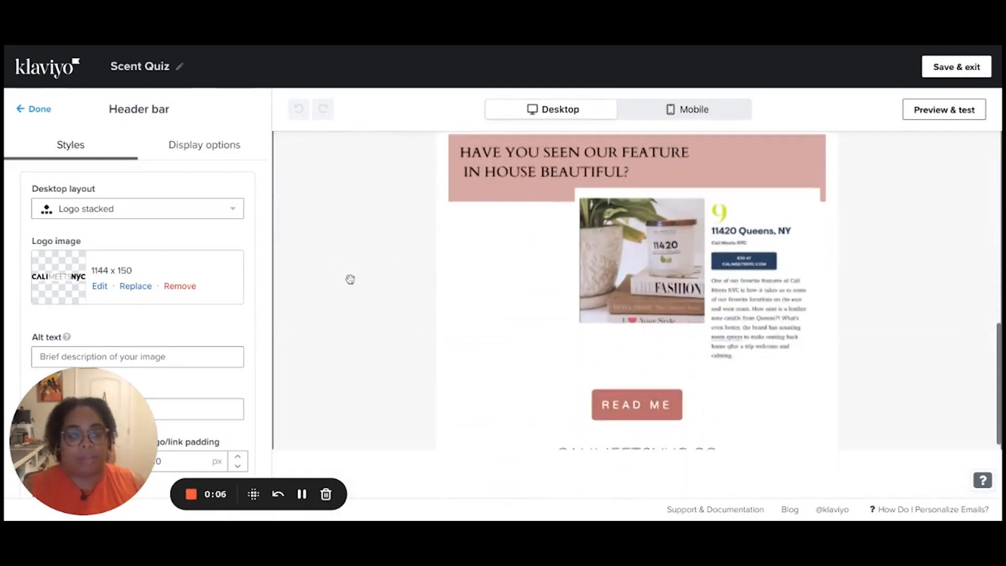
scroll(350, 279, down, 3)
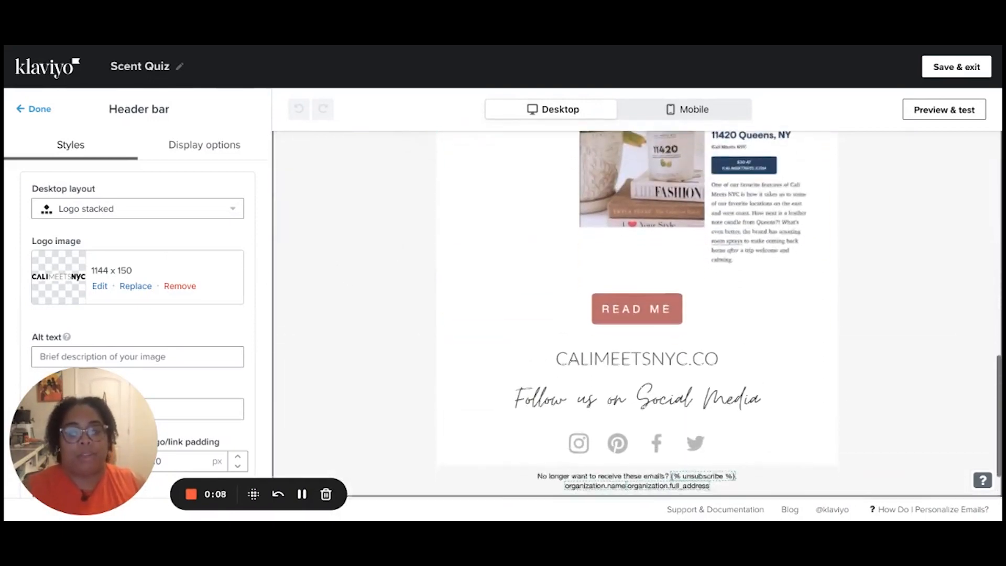
scroll(548, 392, up, 4)
scroll(548, 392, down, 5)
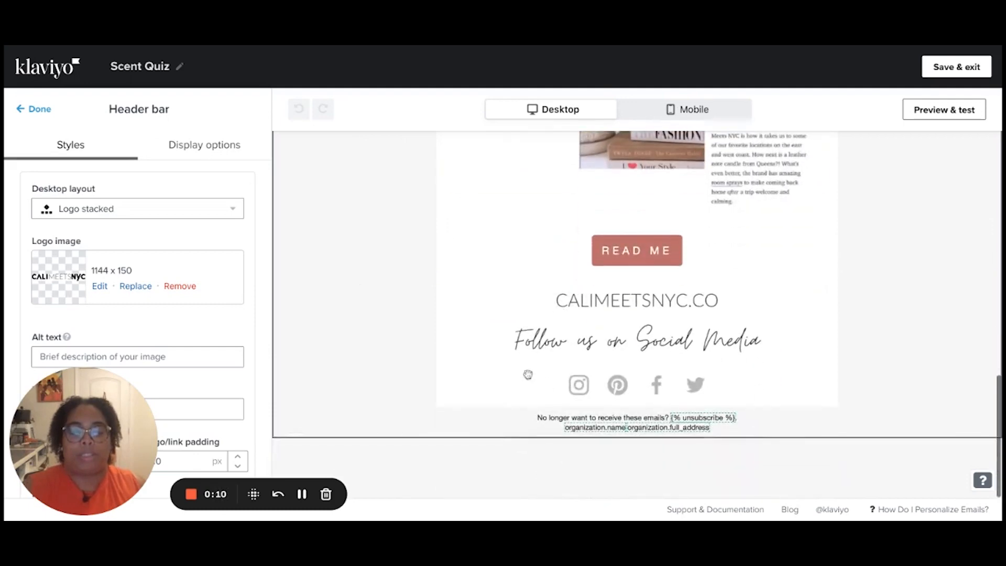
Step: Insert a period into the Instagram link address in the footer's social links block
click(548, 392)
scroll(150, 296, down, 1)
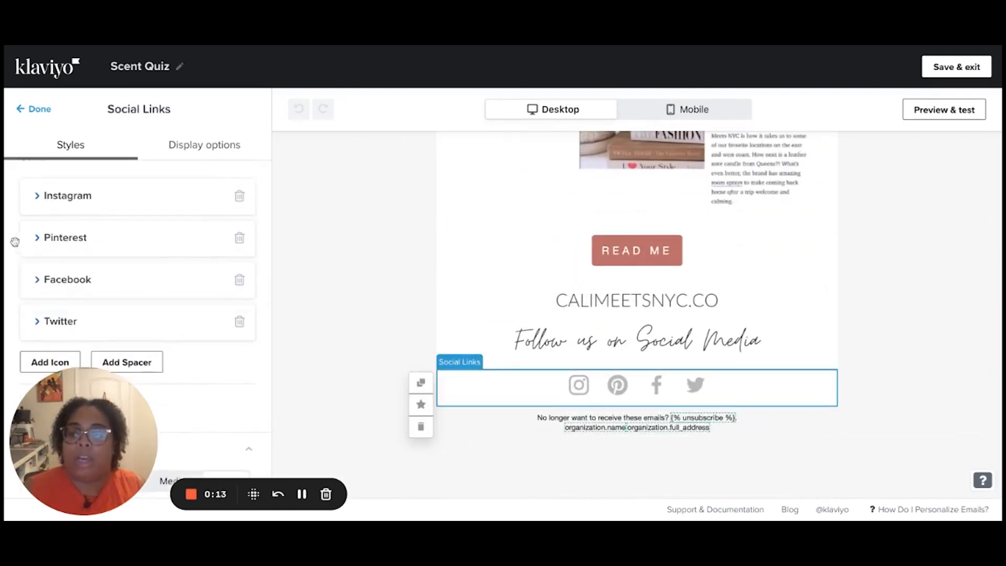
click(37, 197)
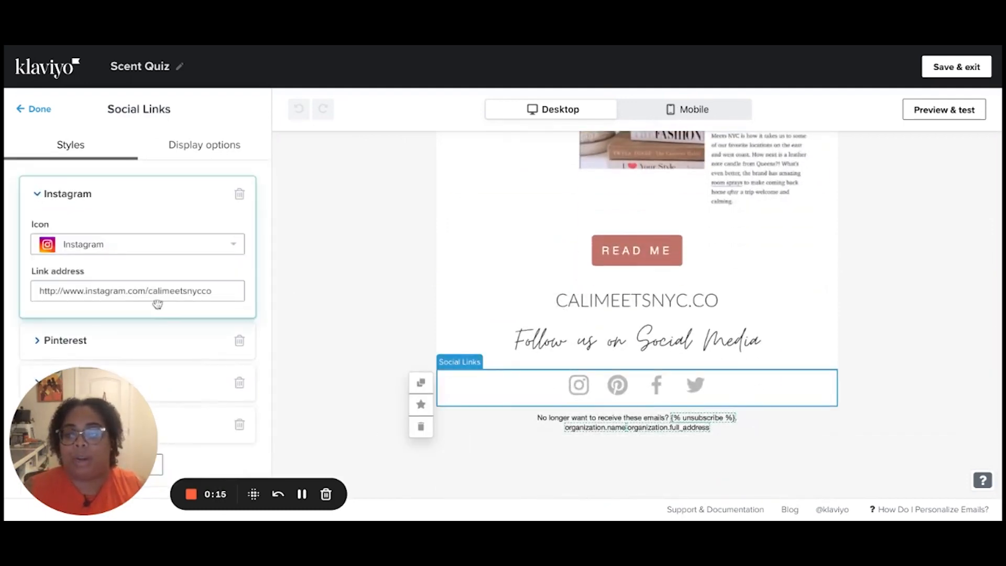
click(206, 296)
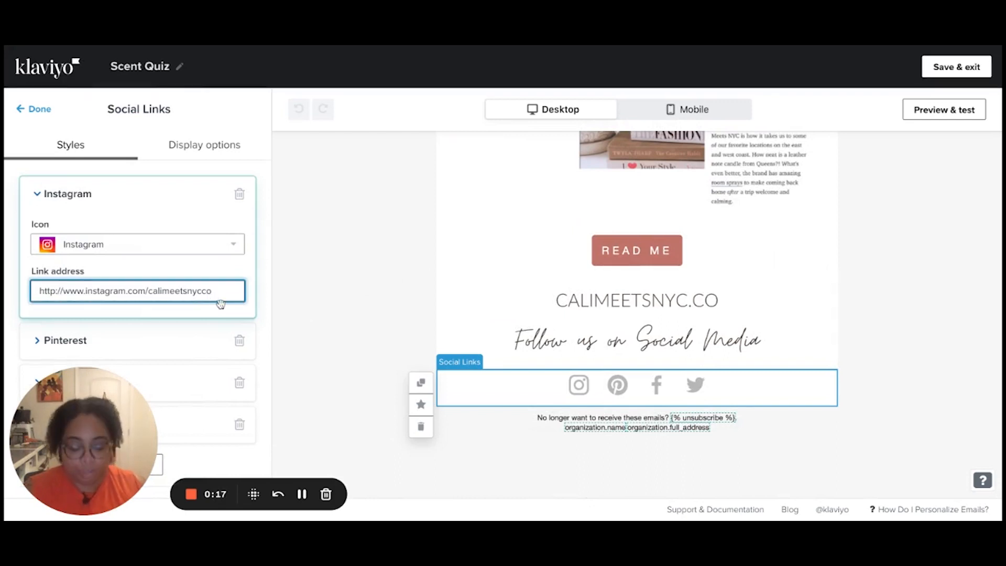
text(.)
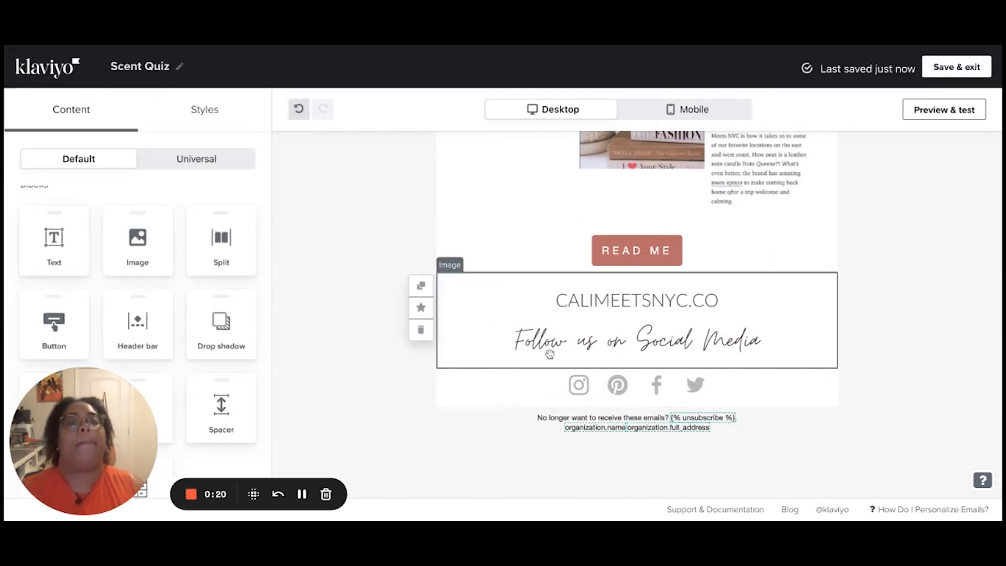
Step: Replace the CALIMEETSNYC.CO footer image with the library image 59da9e4c-c310-45e4-a473-cbf17f36028e, which reads only "Follow us on Social Media"
click(503, 344)
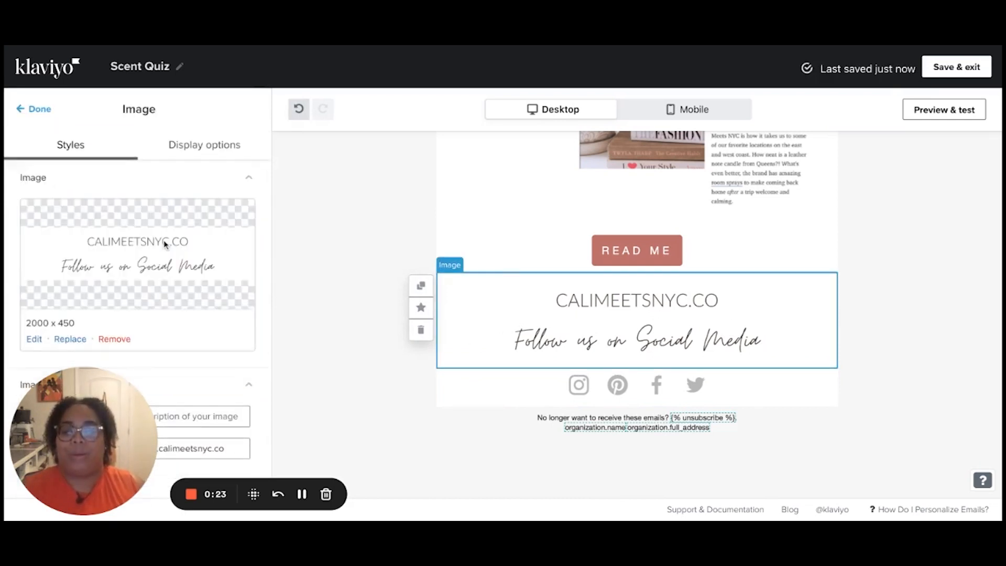
scroll(165, 242, down, 2)
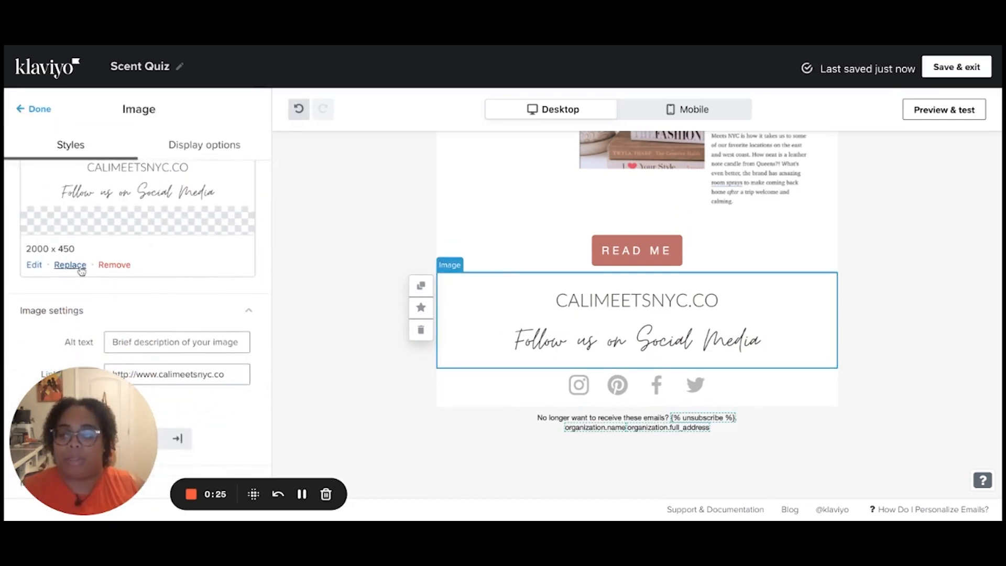
scroll(143, 292, down, 1)
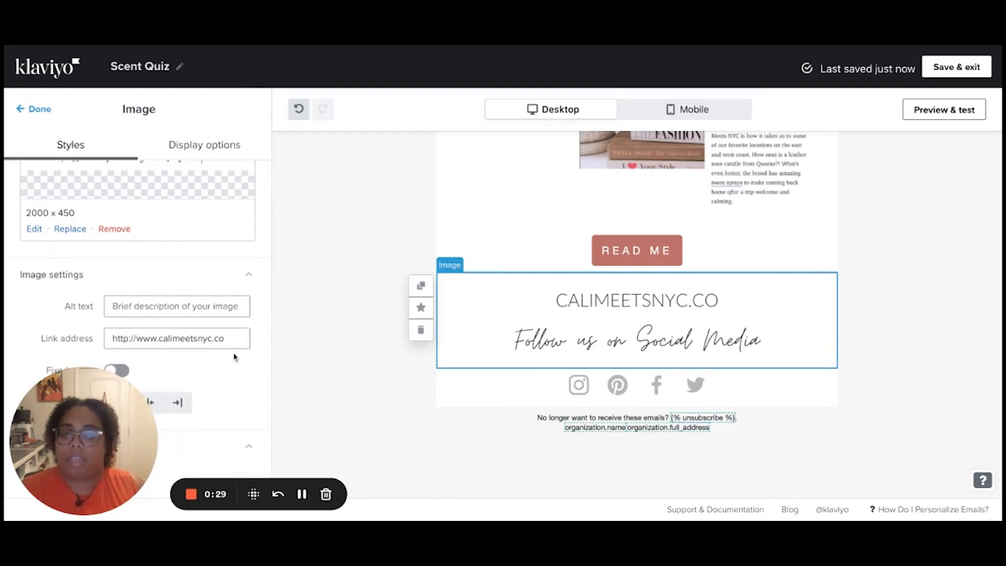
scroll(156, 328, up, 1)
click(69, 273)
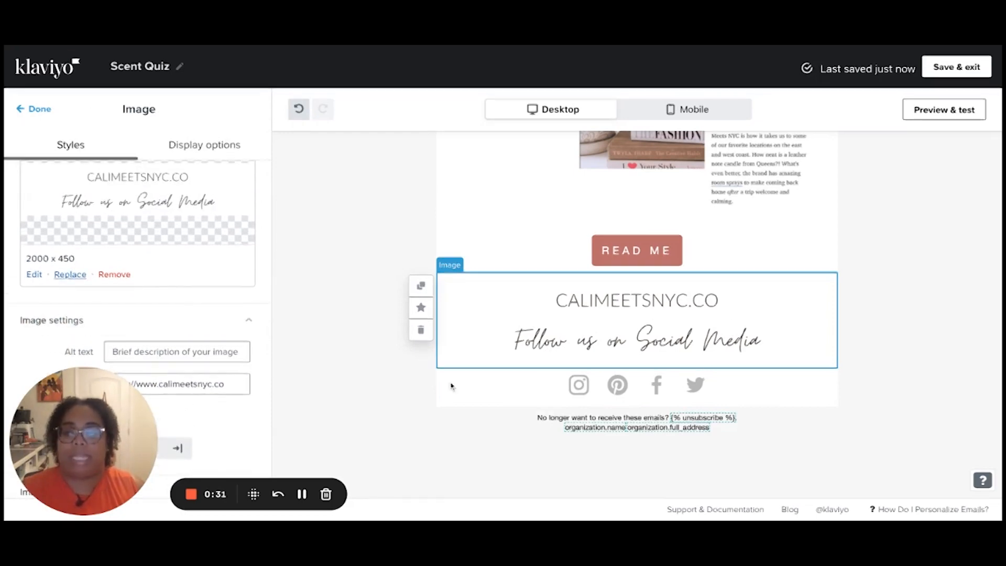
scroll(550, 366, down, 3)
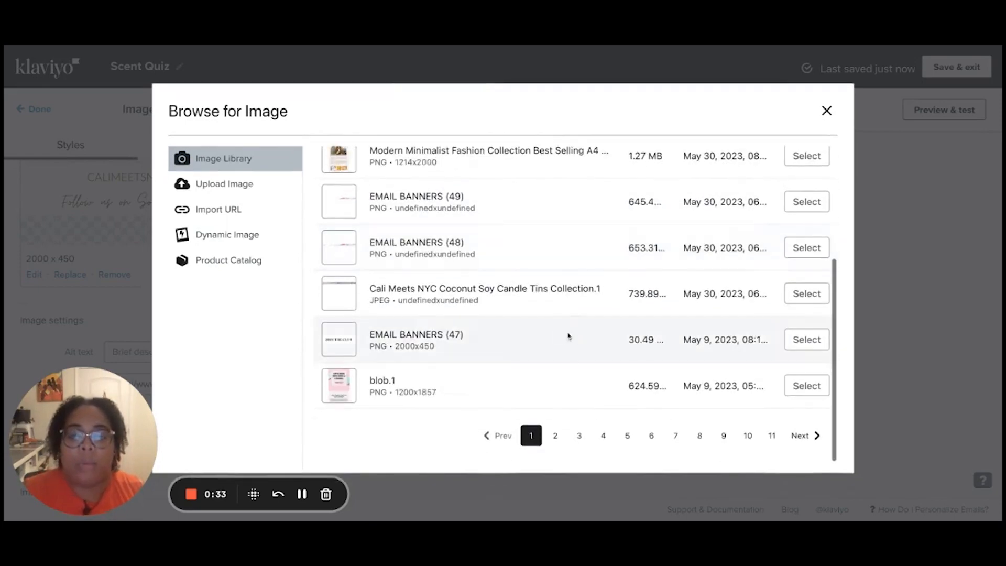
click(811, 435)
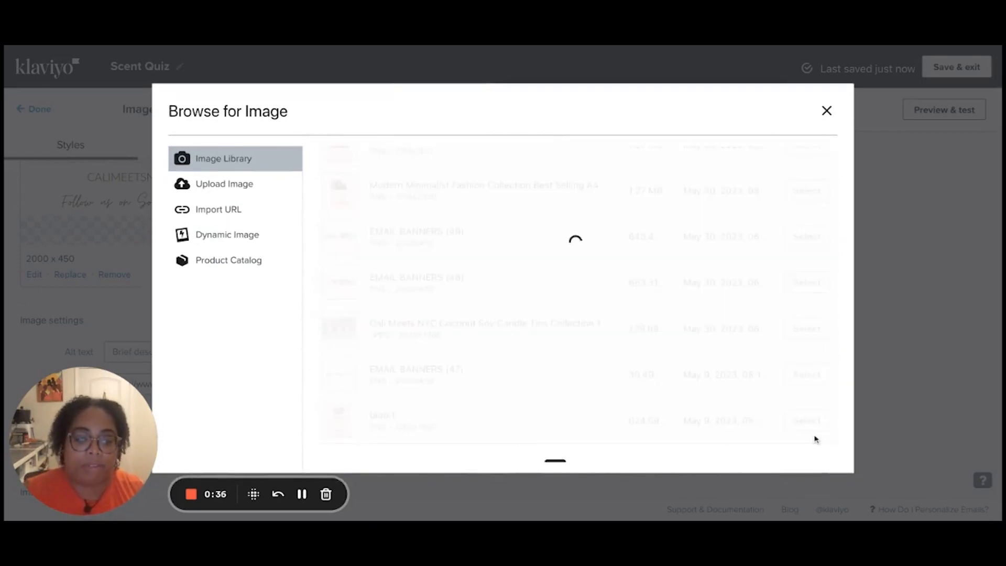
click(772, 436)
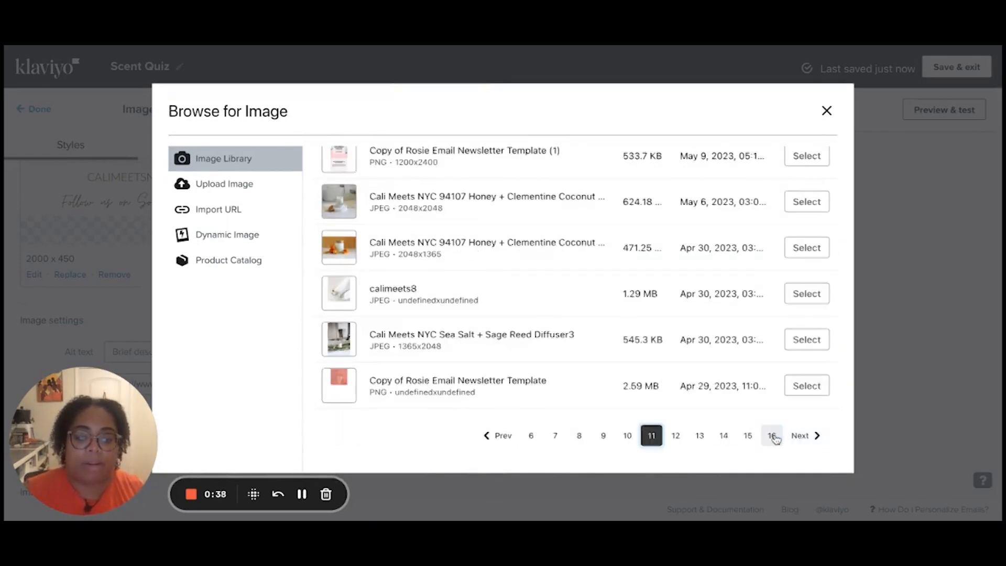
click(773, 435)
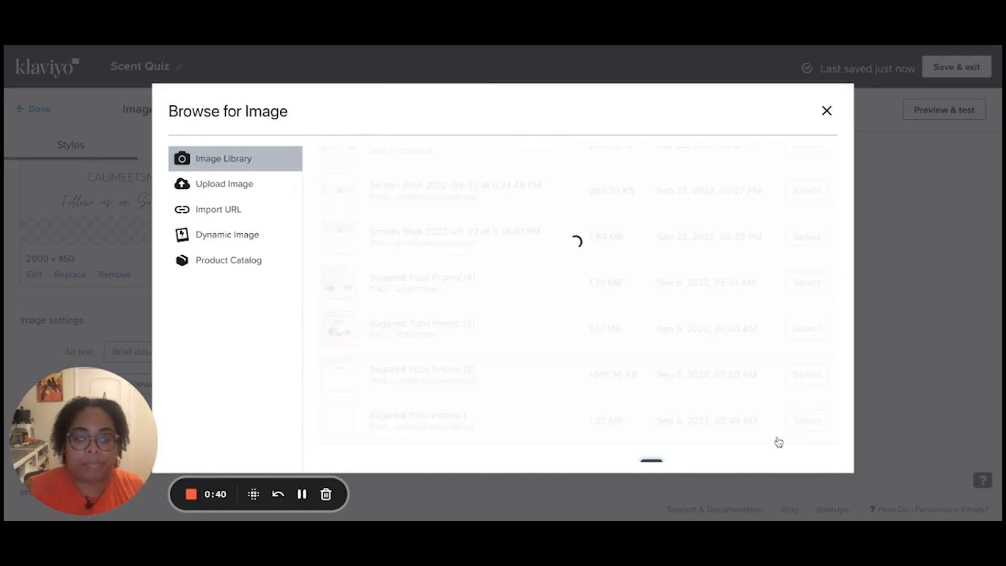
click(724, 437)
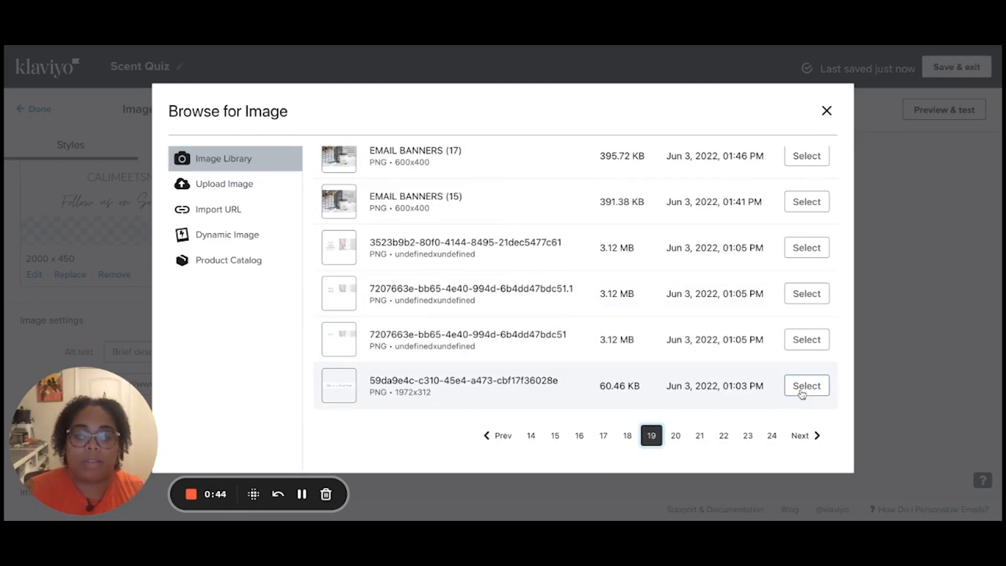
click(803, 387)
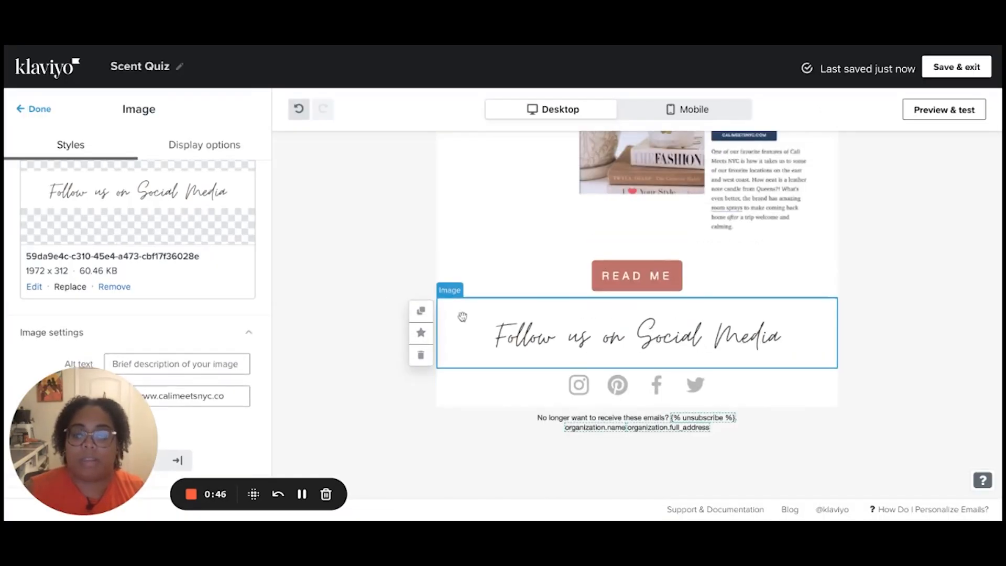
Step: Change the "Follow us on Social Media" image's link address to the brand's instagram.com page and finish editing the block
drag(225, 395, 631, 106)
drag(231, 397, 95, 400)
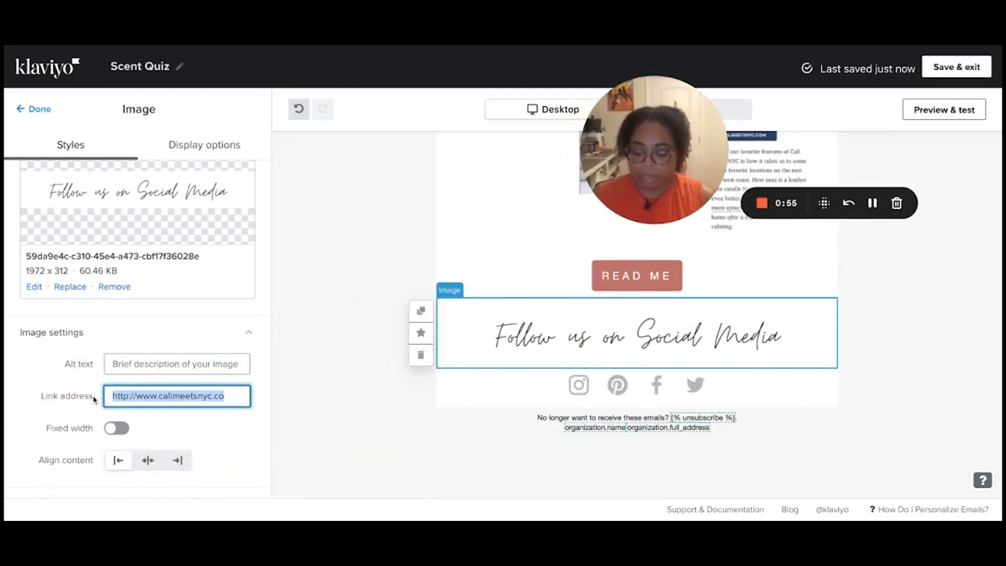
text(g)
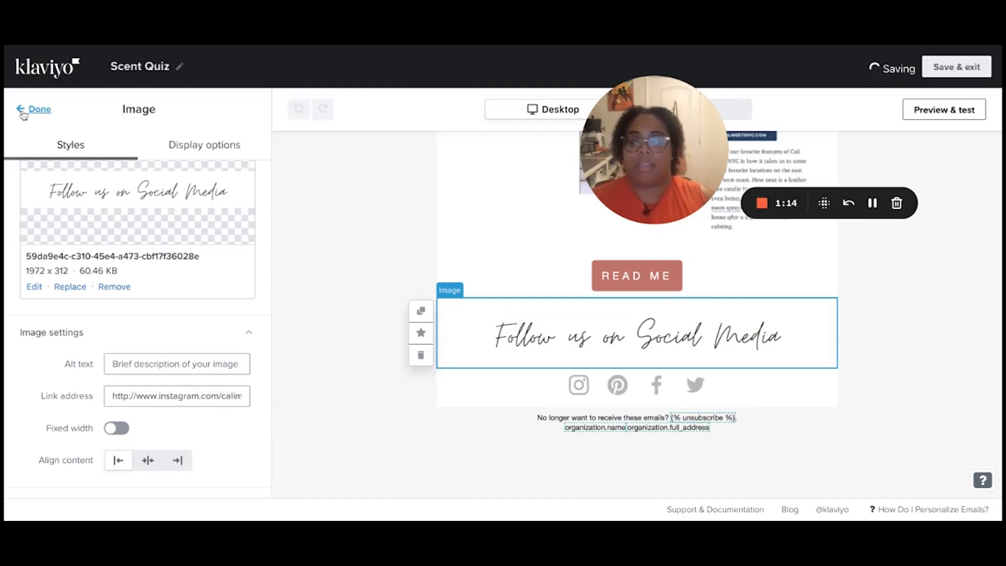
click(34, 108)
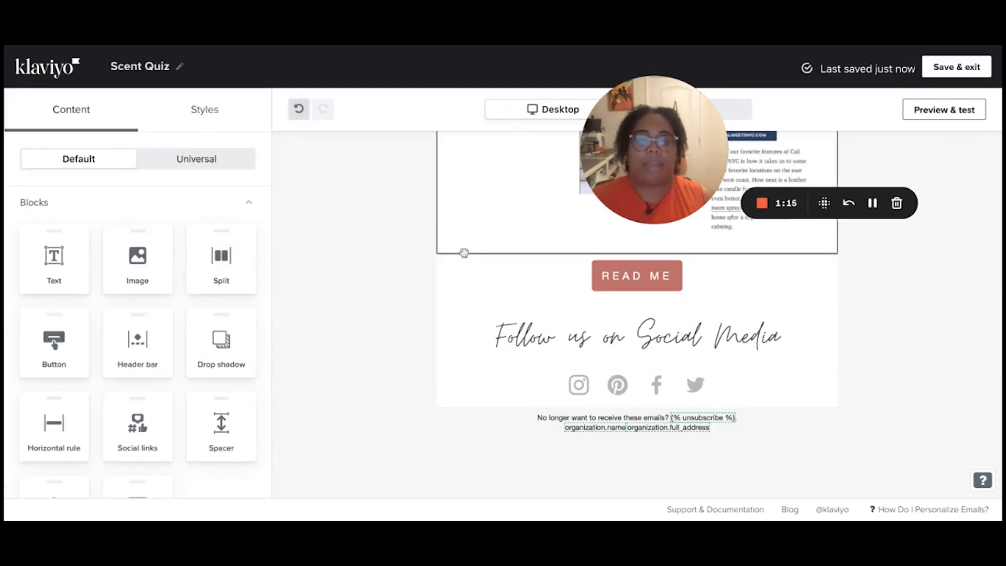
Step: Delete the House Beautiful feature image block and the READ ME button block beneath it
scroll(464, 253, up, 1)
scroll(465, 253, up, 4)
scroll(488, 278, down, 1)
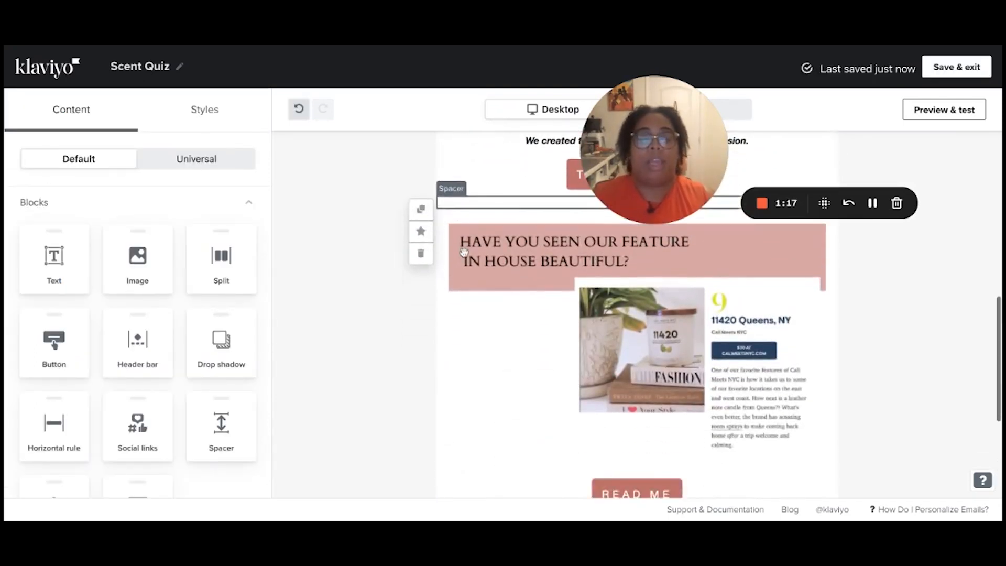
scroll(489, 278, up, 1)
click(520, 400)
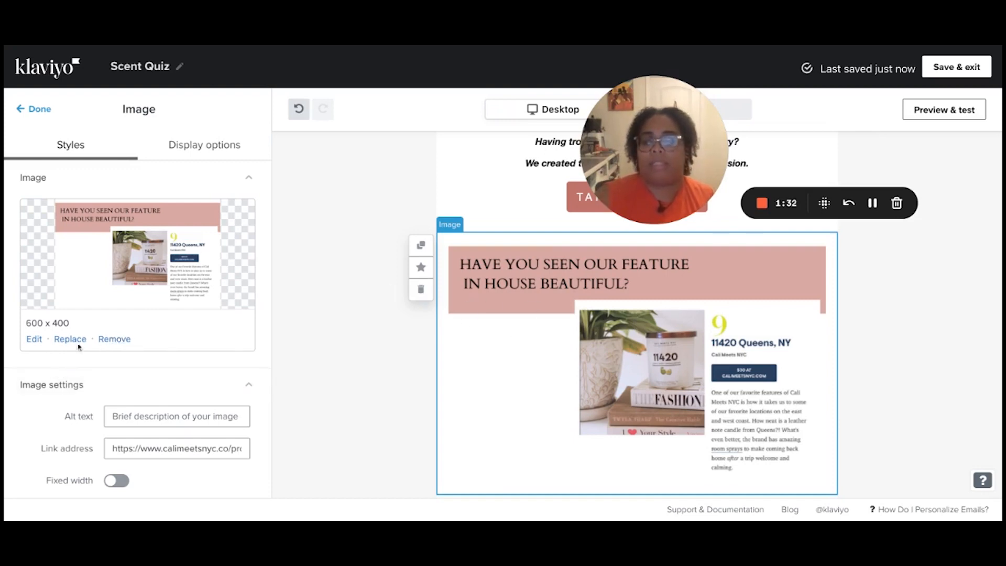
click(118, 345)
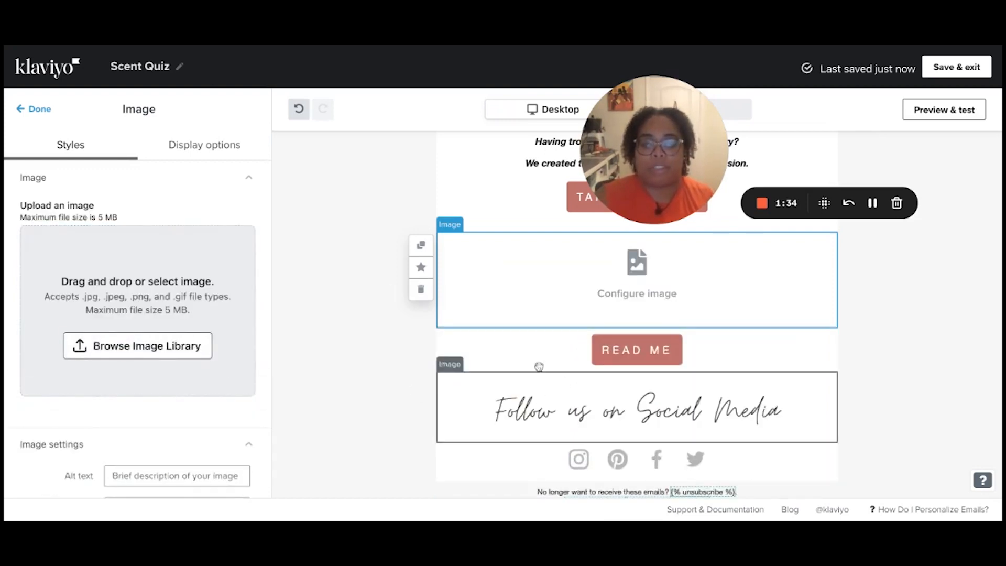
click(420, 290)
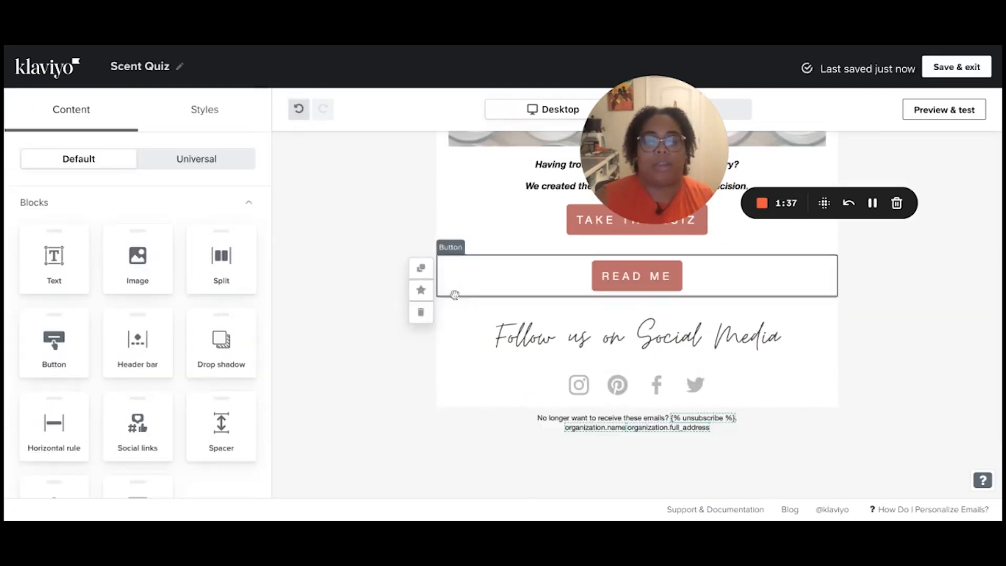
click(421, 312)
Step: Replace the logo in the header bar with the library image calimeetsnyclogo
scroll(608, 290, up, 8)
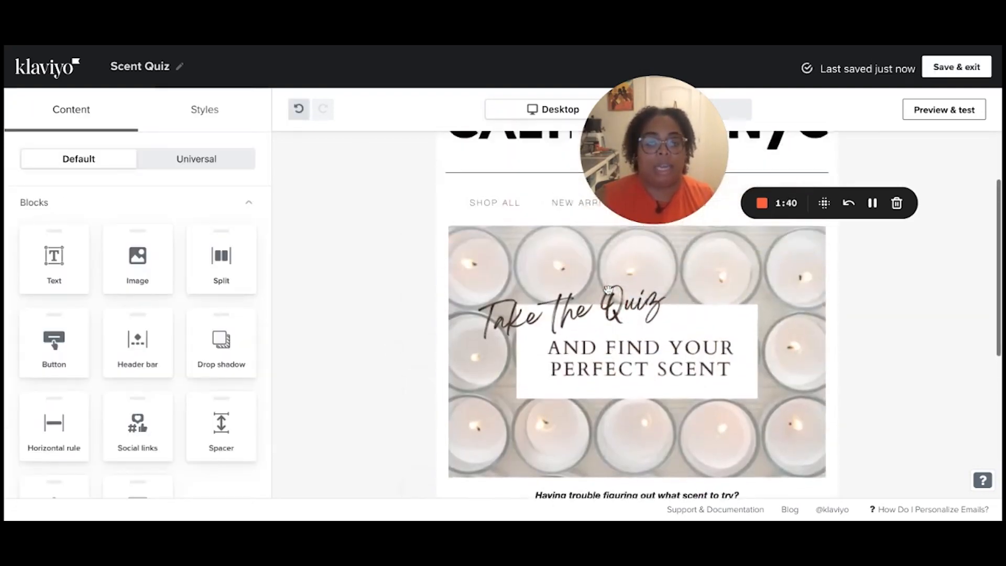
scroll(637, 314, down, 3)
scroll(637, 314, up, 2)
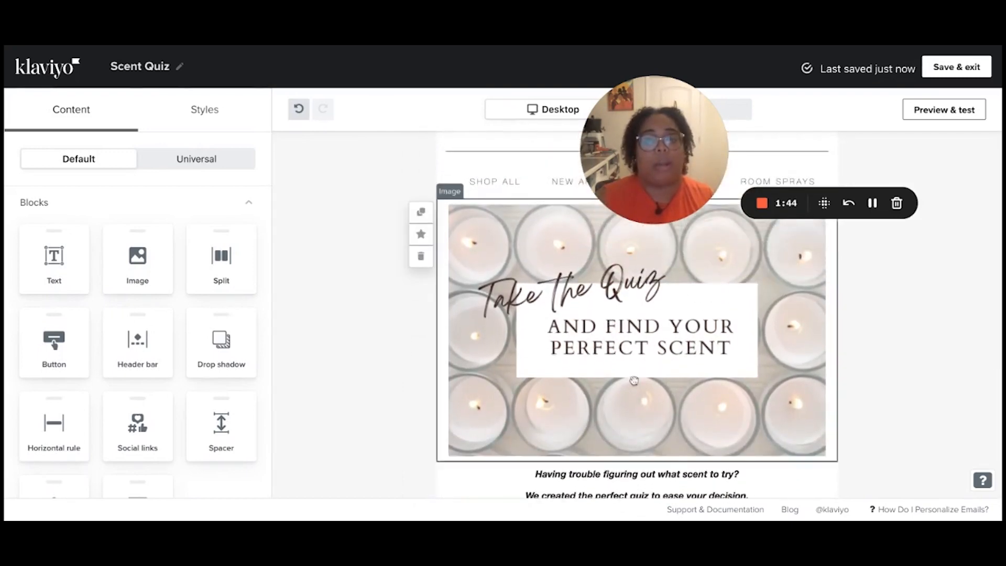
scroll(689, 344, up, 3)
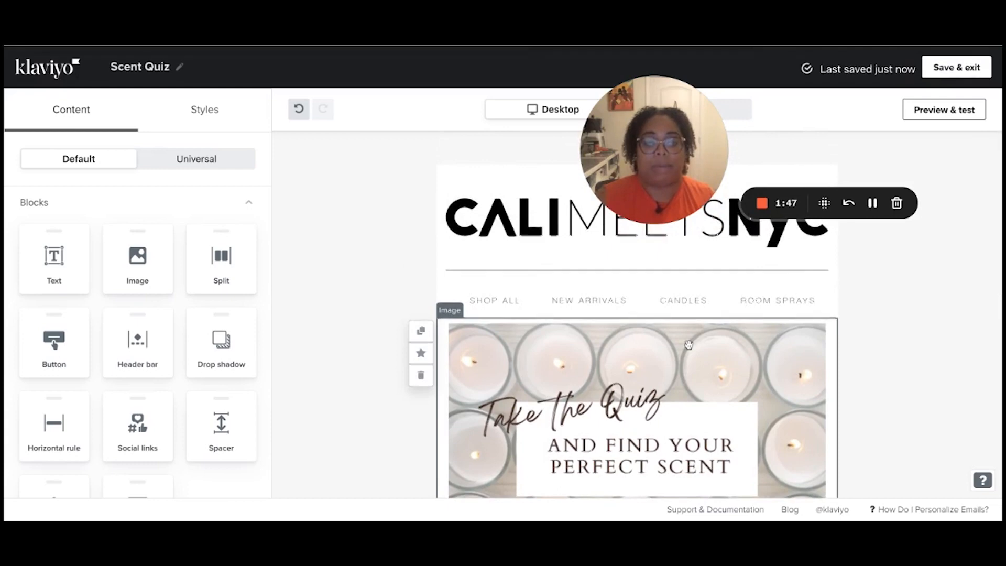
scroll(579, 268, down, 1)
click(519, 181)
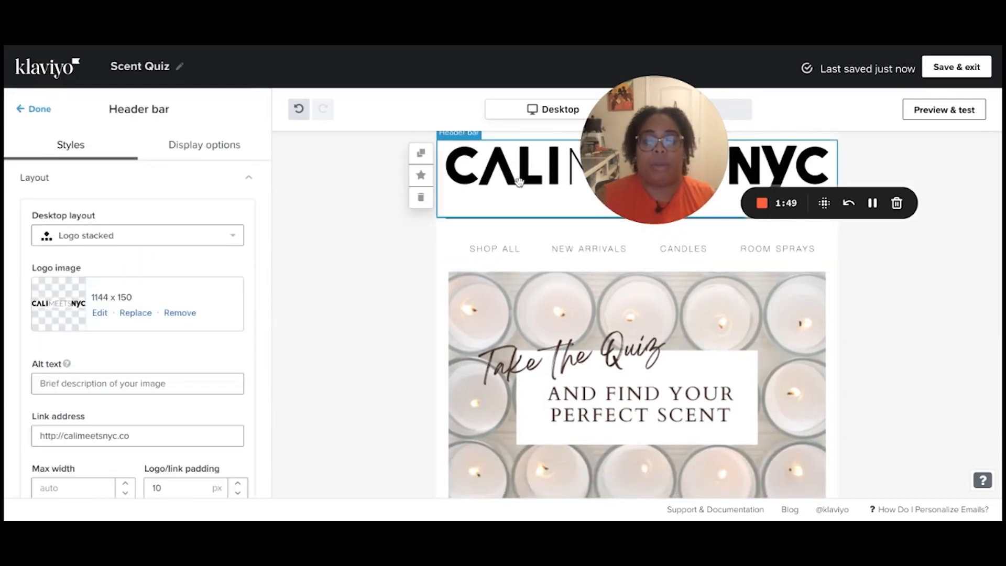
click(136, 313)
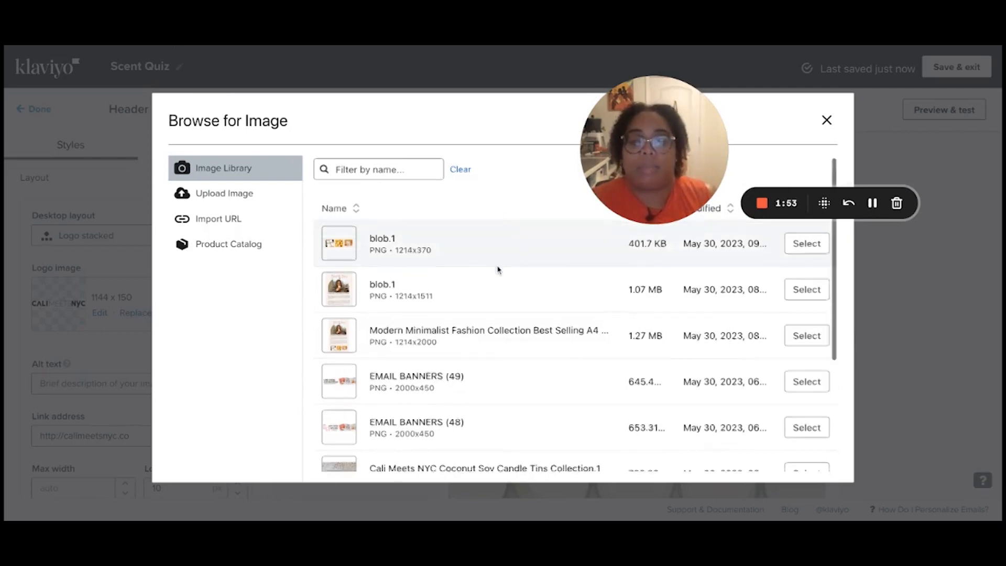
scroll(499, 268, down, 4)
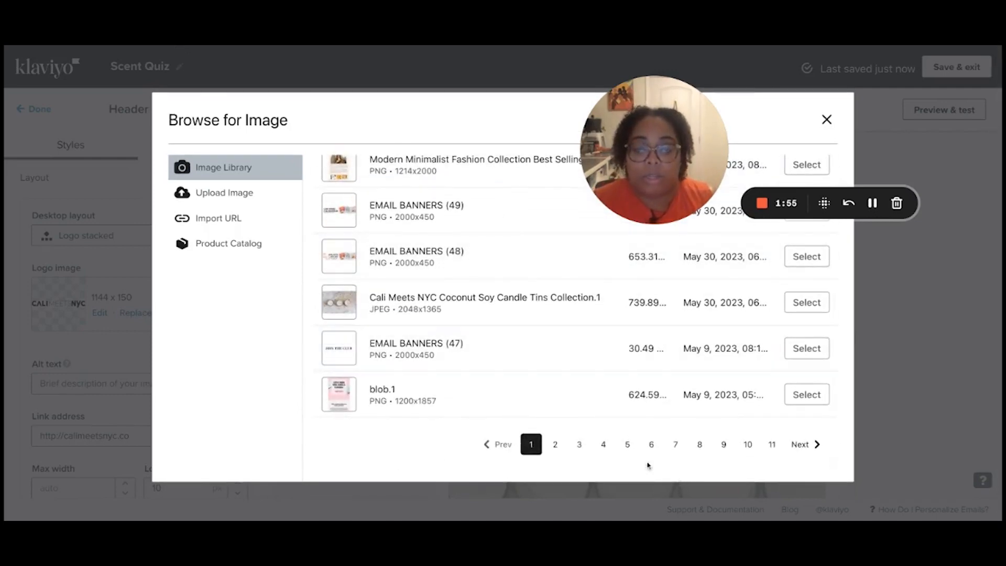
click(605, 445)
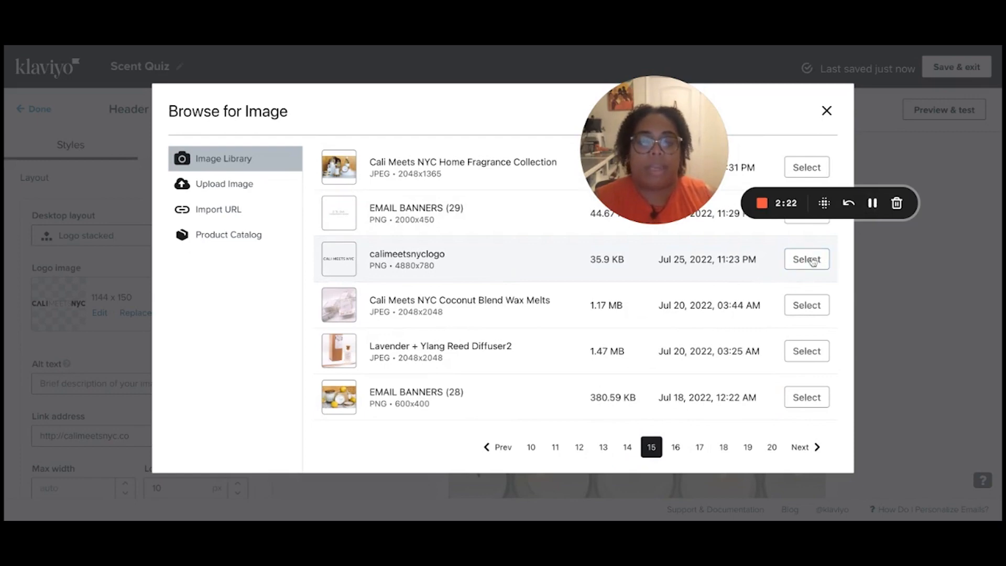
click(813, 261)
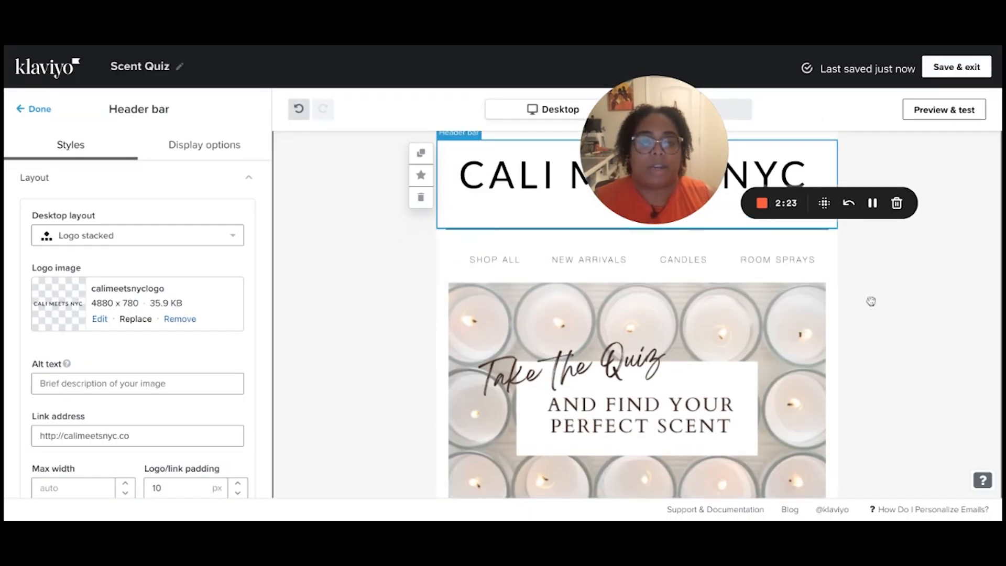
click(384, 310)
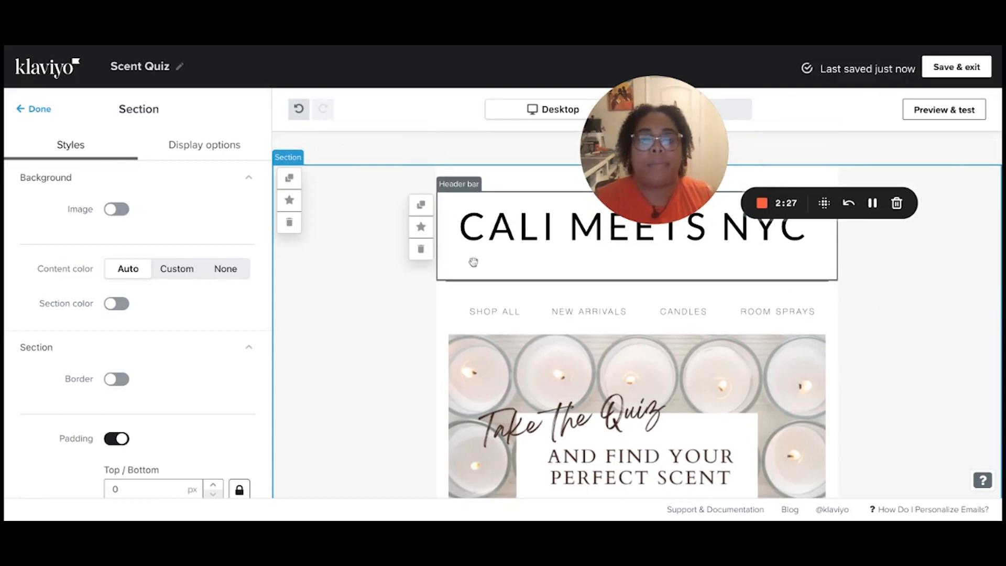
Step: Replace the candle "Take the Quiz" hero image with an uploaded Website Banners image showing the pink "take the quiz" design
scroll(474, 262, down, 5)
scroll(474, 261, down, 2)
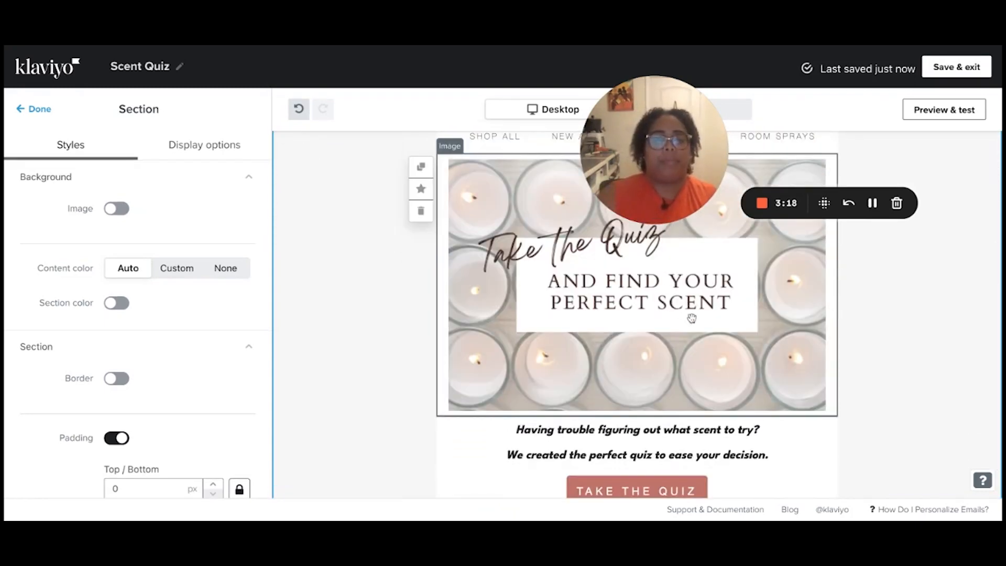
scroll(692, 319, up, 2)
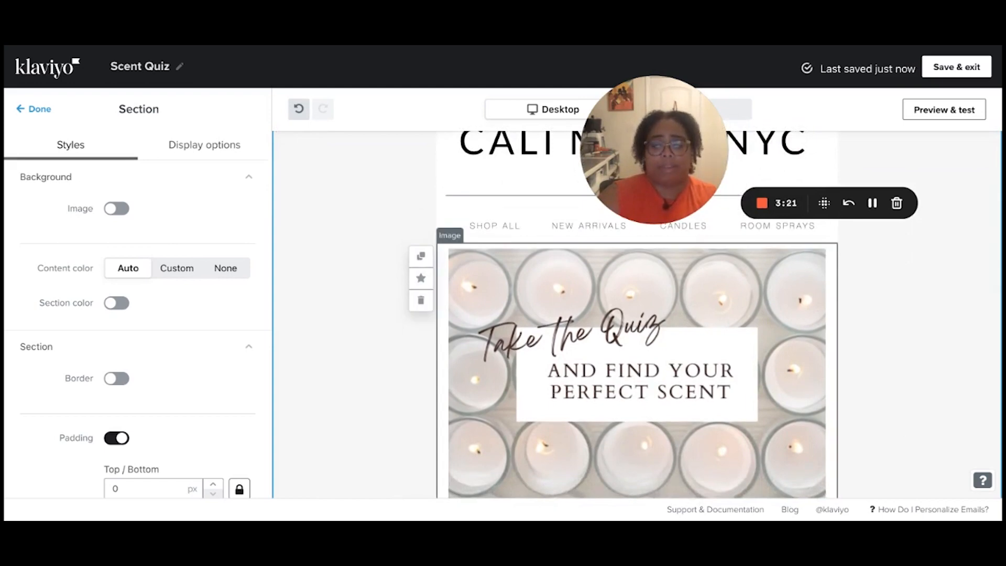
click(692, 318)
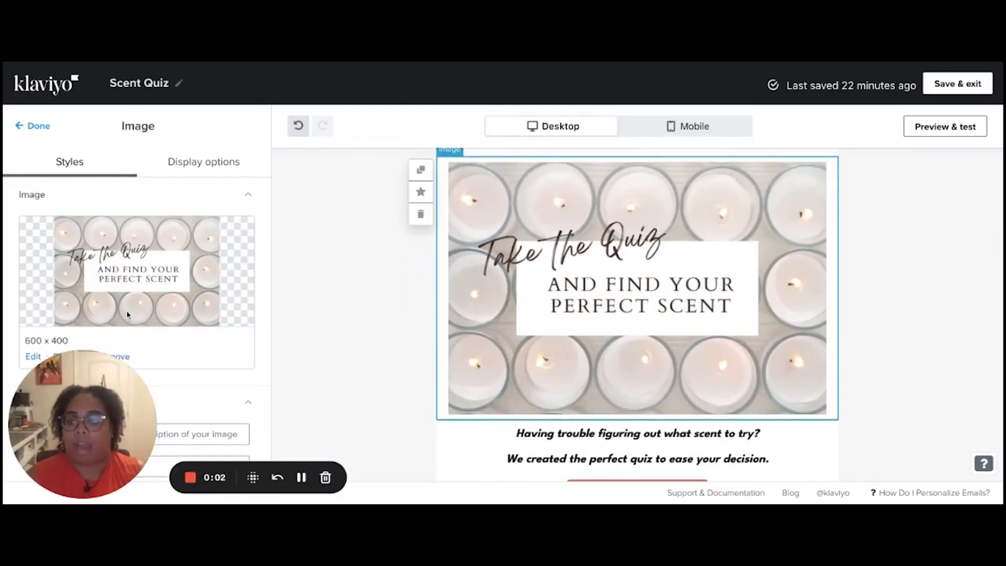
scroll(127, 310, down, 1)
click(66, 300)
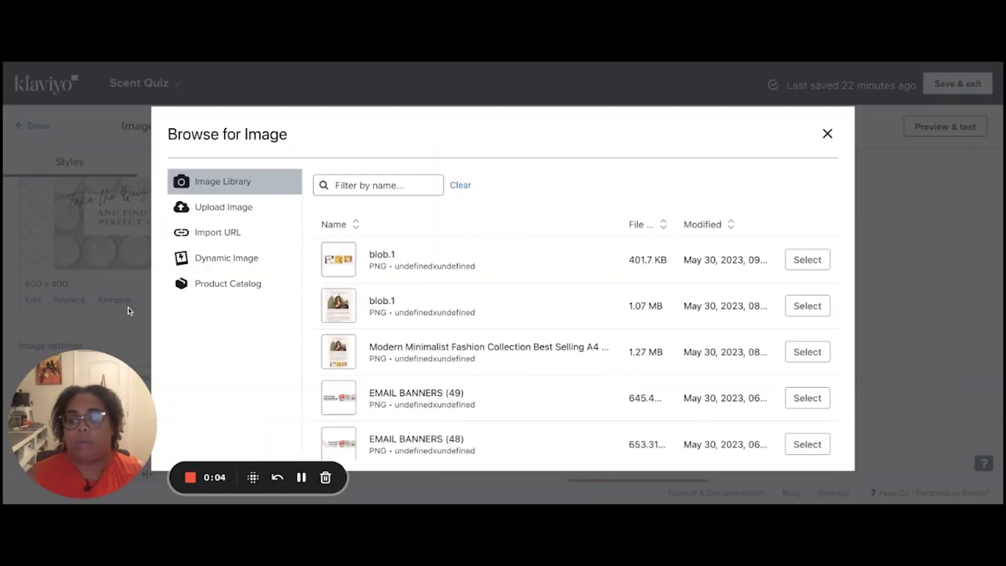
click(238, 207)
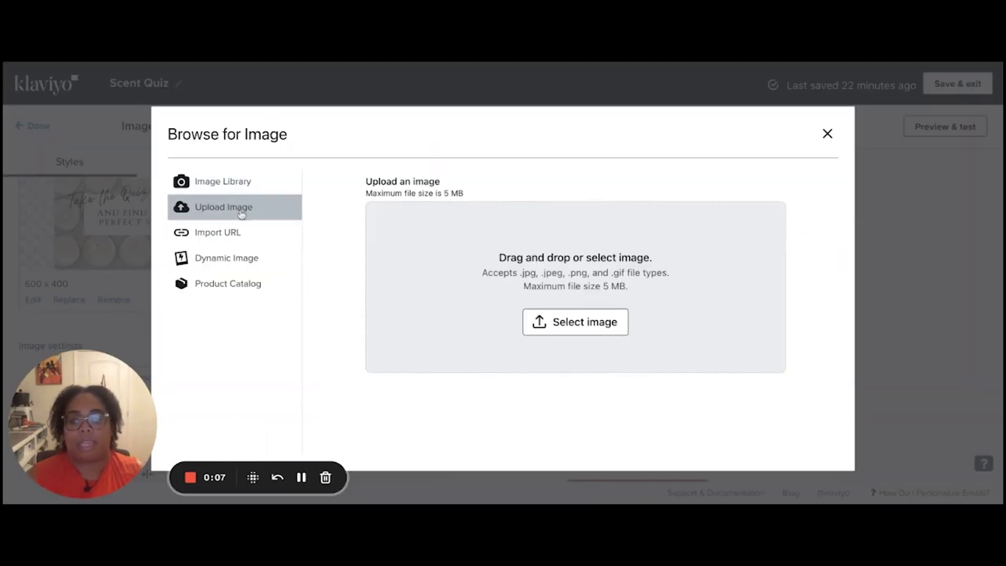
click(593, 325)
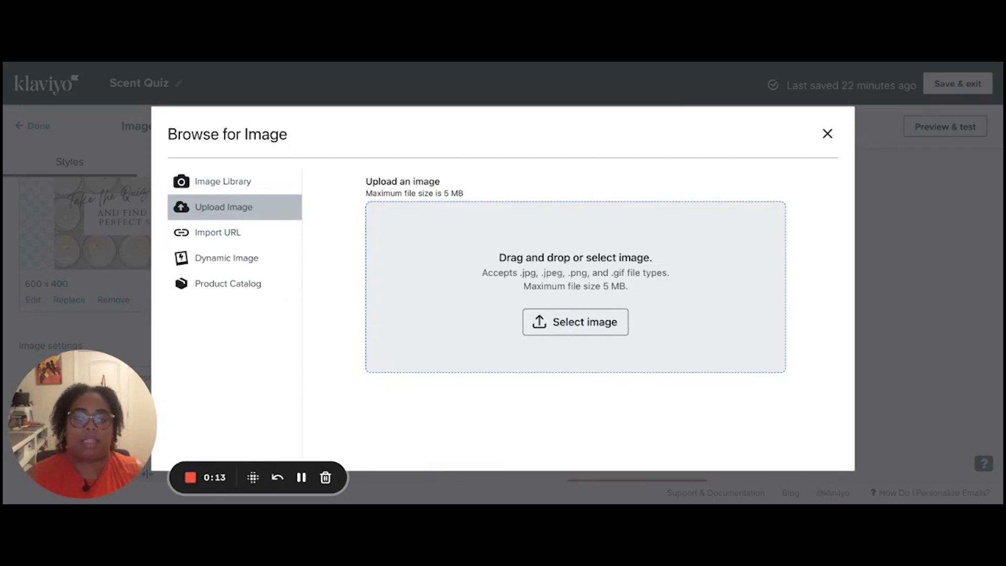
click(805, 436)
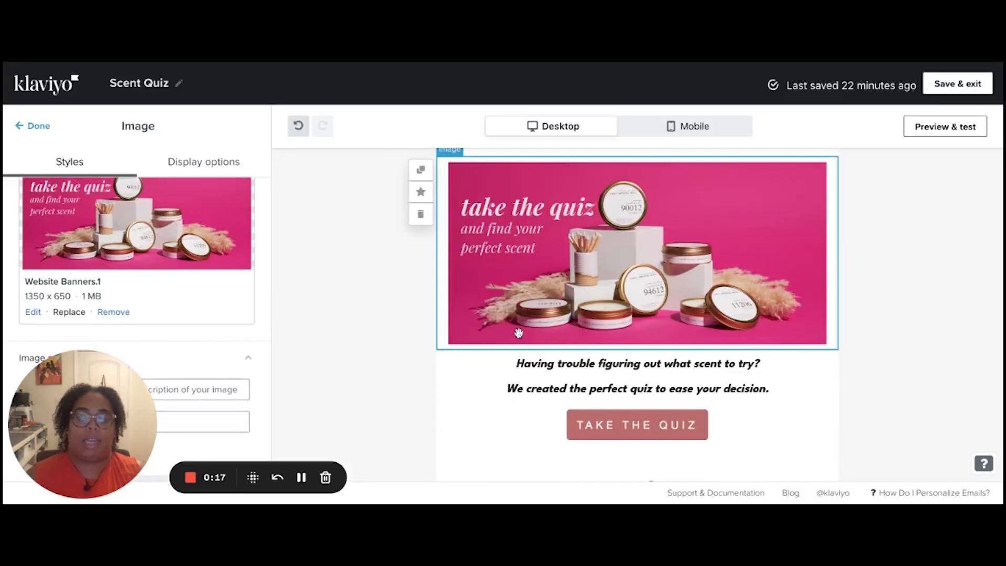
scroll(519, 333, up, 3)
click(351, 313)
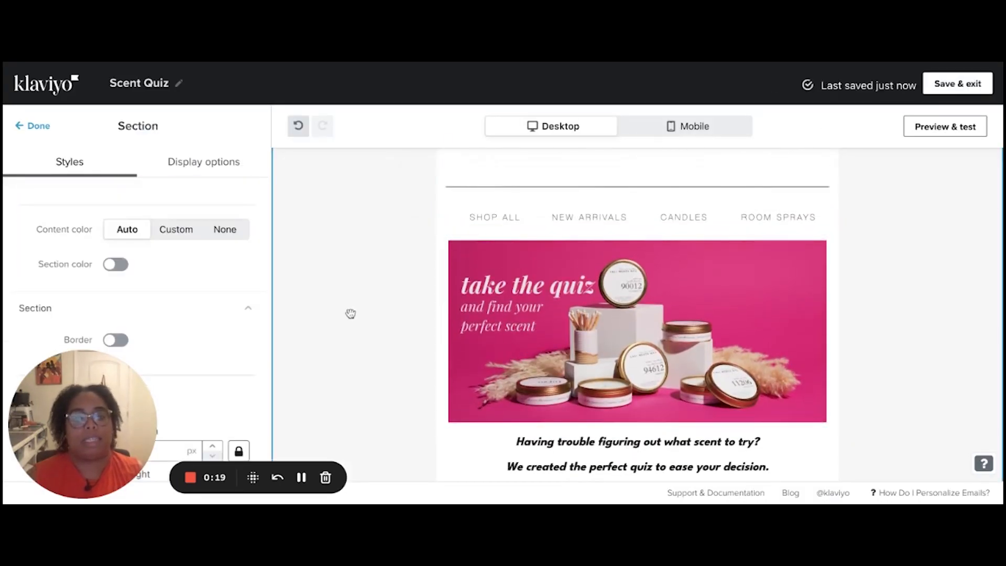
scroll(351, 313, up, 1)
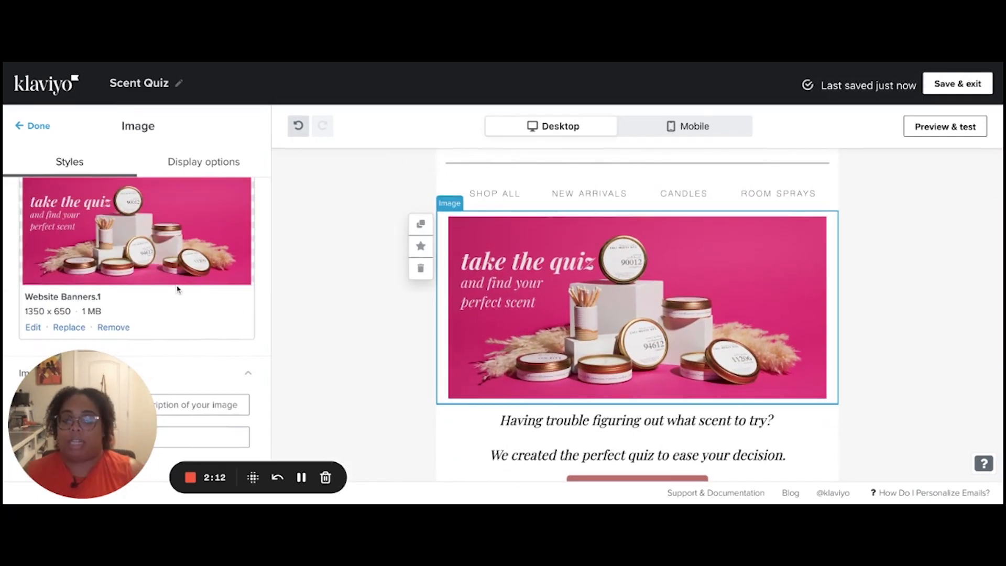
Step: Examine how the new pink hero banner looks between the navigation links and the text and TAKE THE QUIZ button beneath it
scroll(177, 289, up, 1)
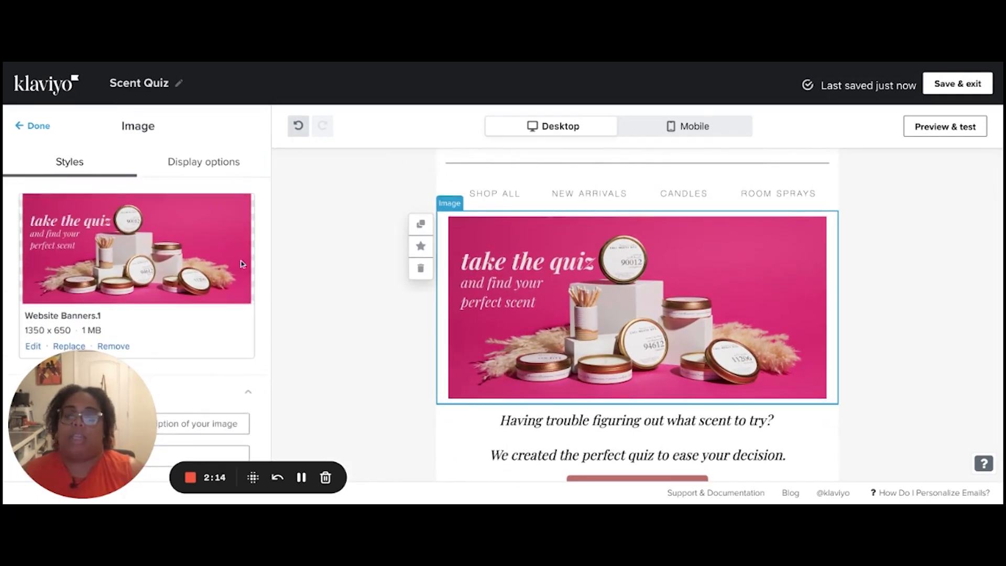
scroll(502, 276, up, 1)
scroll(502, 276, down, 2)
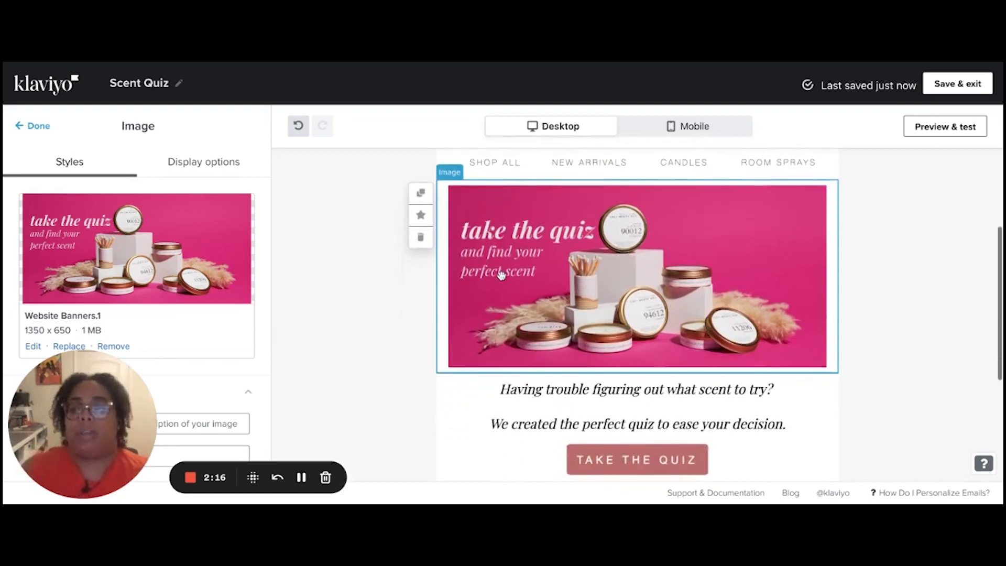
scroll(549, 345, up, 1)
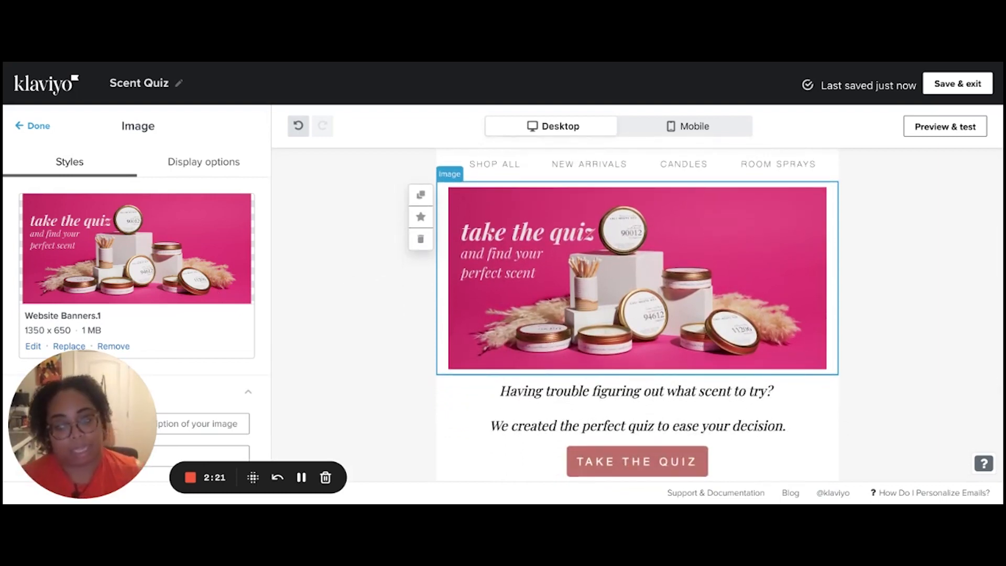
scroll(549, 346, up, 2)
click(364, 346)
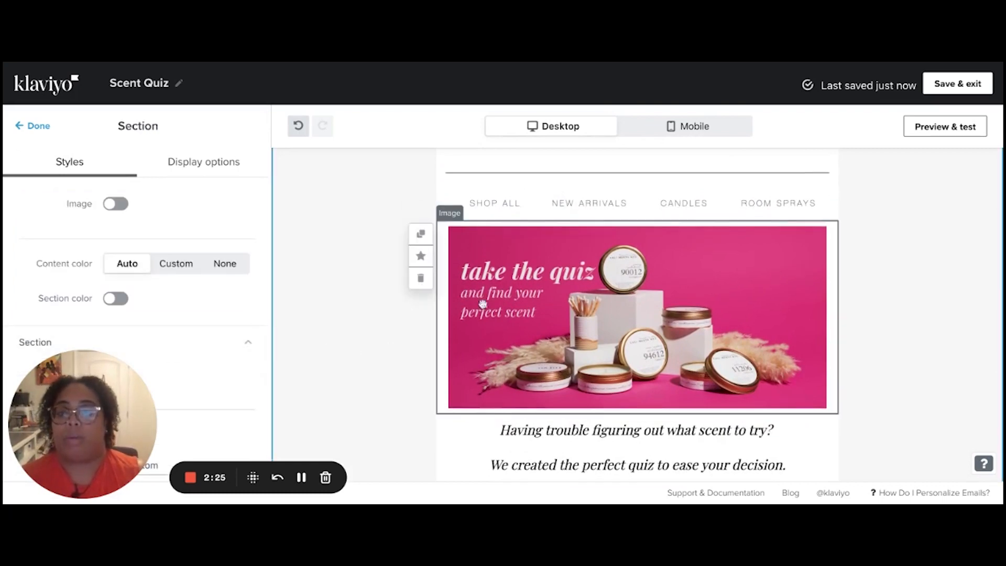
click(570, 344)
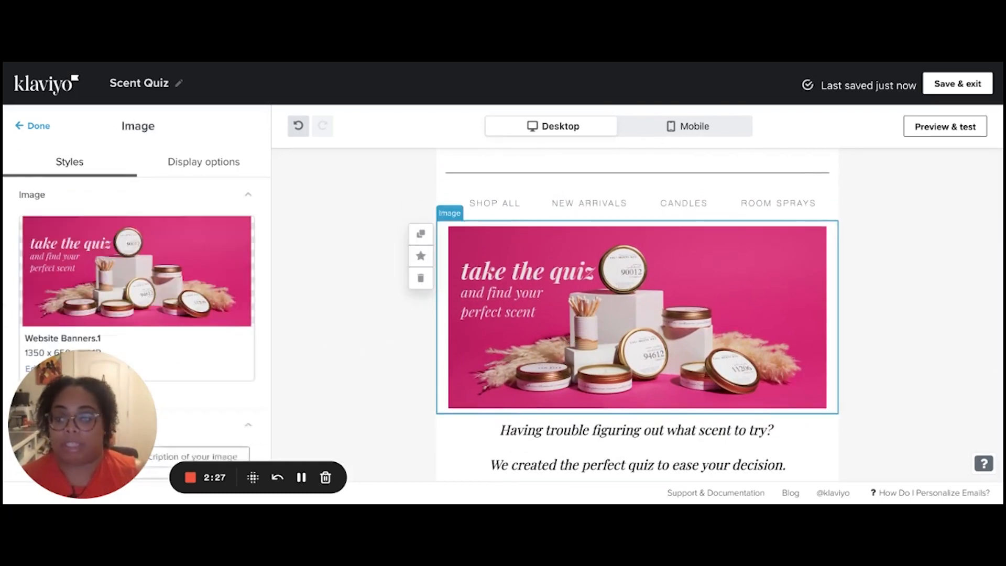
click(358, 333)
scroll(359, 334, up, 2)
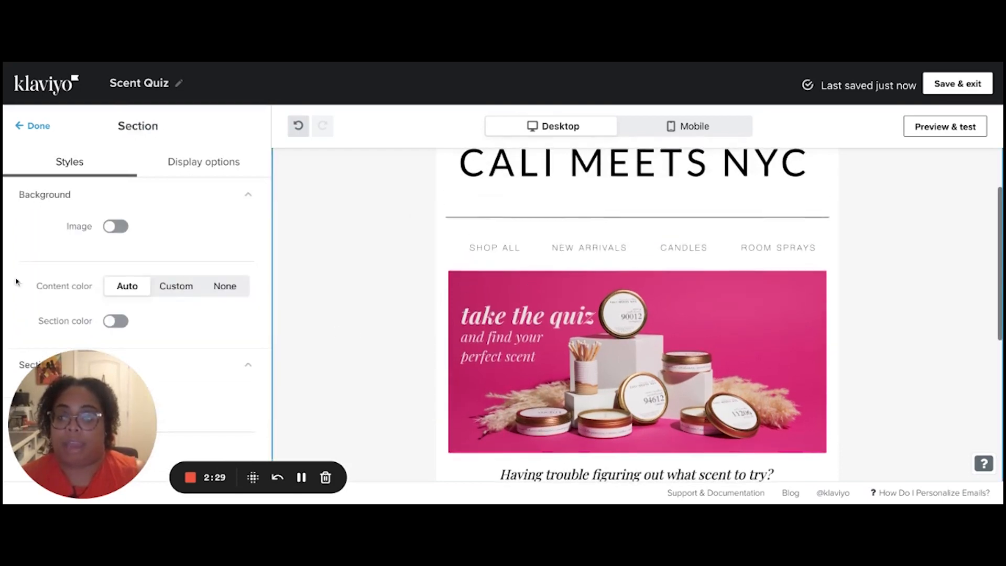
scroll(16, 281, down, 2)
scroll(19, 281, up, 2)
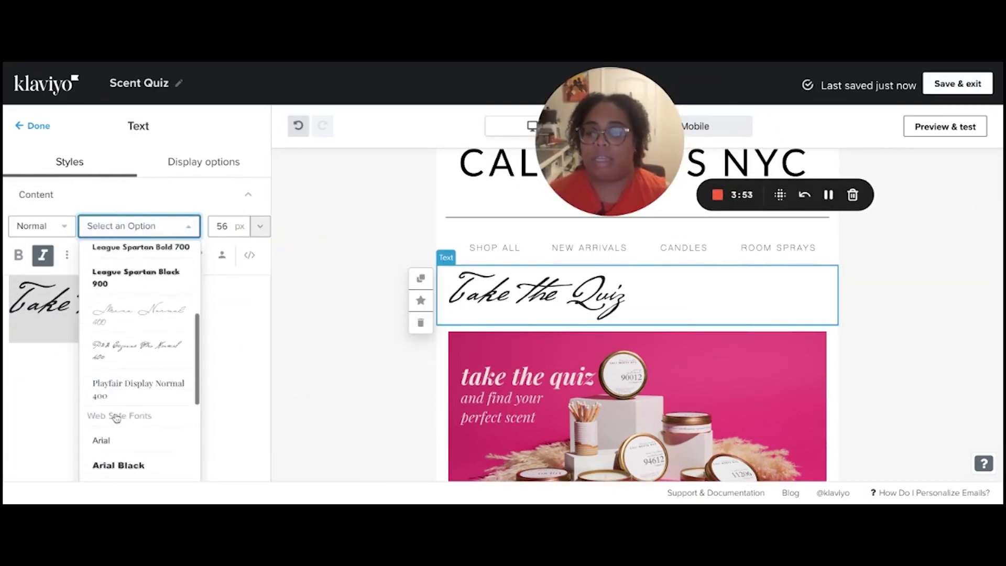
Step: Format the "Take the Quiz" heading above the banner in bold Playfair Display Normal 400, center it, and finish editing the block
click(137, 390)
scroll(137, 336, down, 1)
click(18, 238)
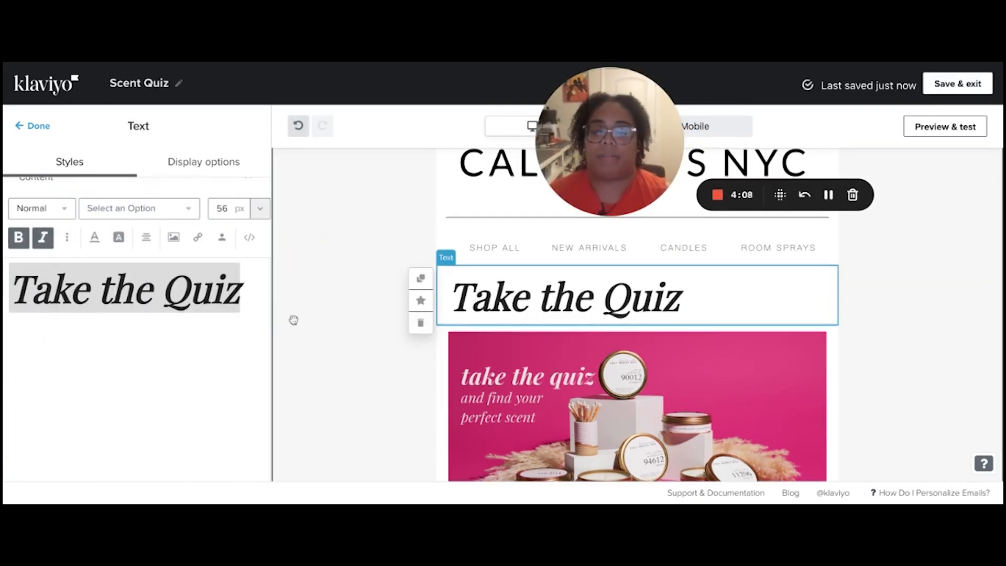
scroll(419, 325, down, 1)
click(149, 243)
click(174, 210)
click(362, 288)
click(33, 125)
Step: Add a text block between the "Take the Quiz" heading and the banner reading "and find your perfect scent"
scroll(637, 315, up, 1)
drag(54, 265, 637, 322)
drag(8, 287, 184, 286)
text(and find your perfect scent)
Step: Change the font of the "and find your perfect scent" line, enlarge it and center it
key(ctrl+a)
click(138, 226)
click(135, 353)
click(260, 226)
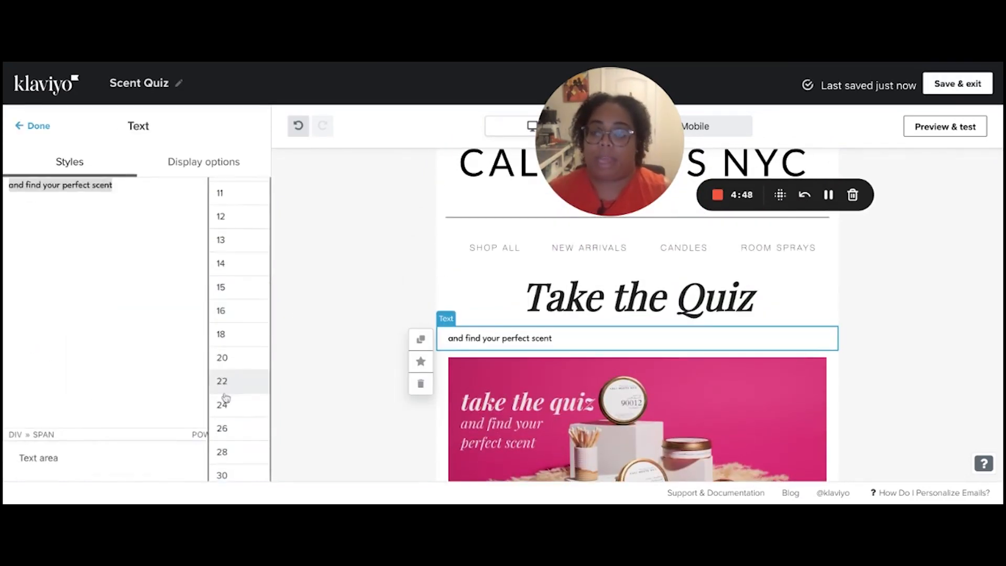
click(222, 380)
click(146, 255)
click(173, 227)
Step: Set the top/bottom block padding of the "and find your perfect scent" text to 0 px
scroll(277, 292, down, 3)
click(200, 372)
scroll(199, 372, down, 6)
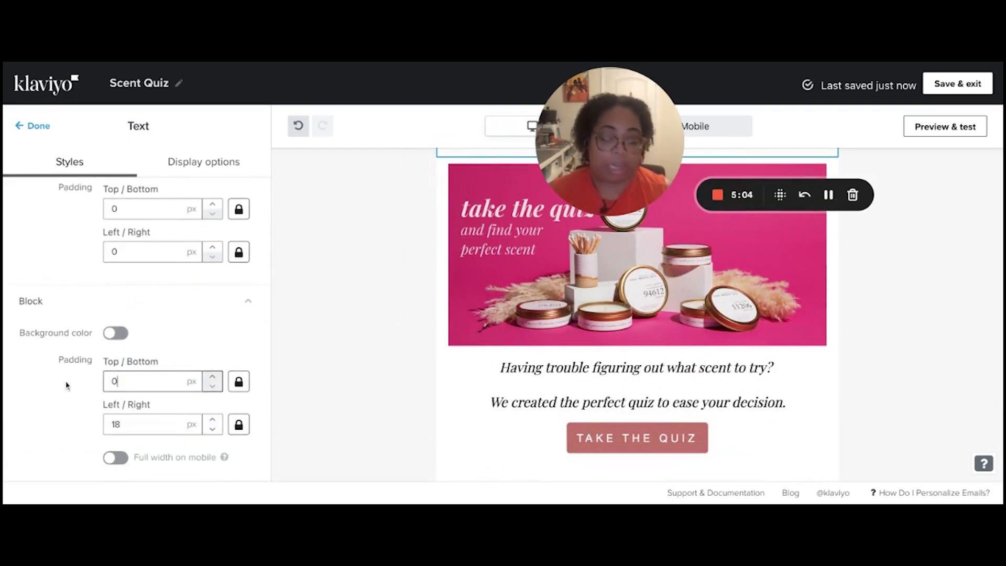
scroll(161, 282, up, 6)
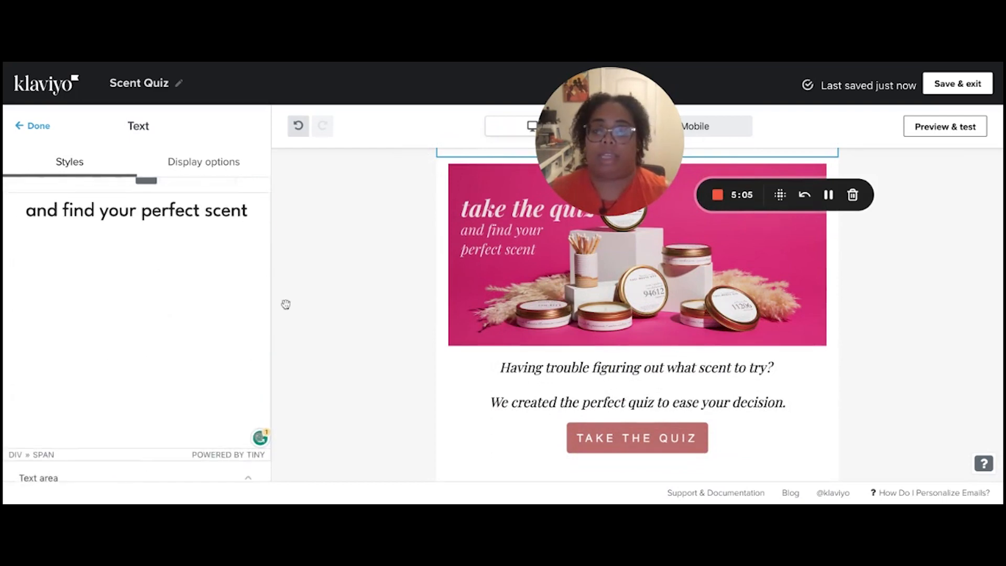
Step: Set the "Take the Quiz" heading's top/bottom block padding to 0 px
scroll(318, 308, up, 5)
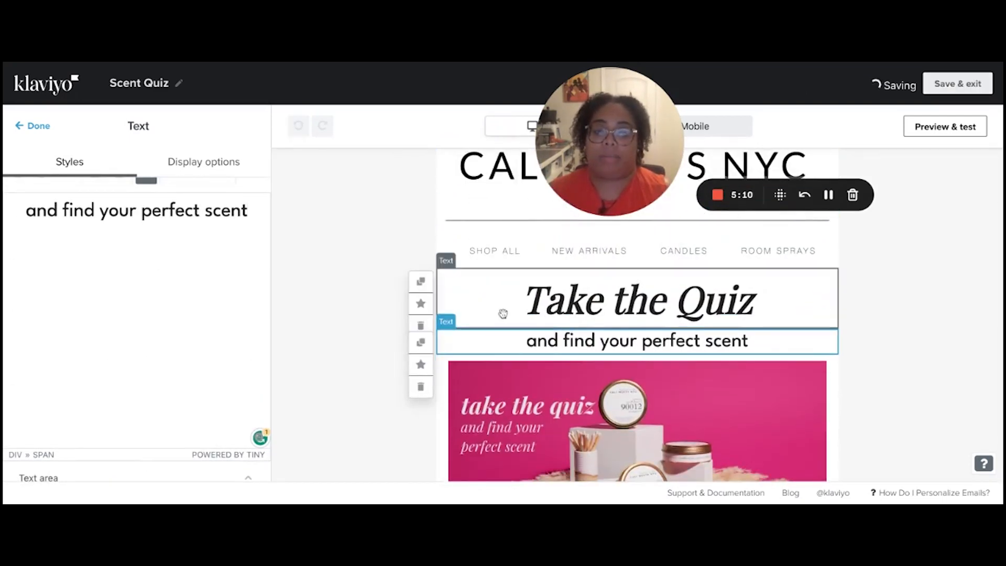
scroll(265, 310, down, 5)
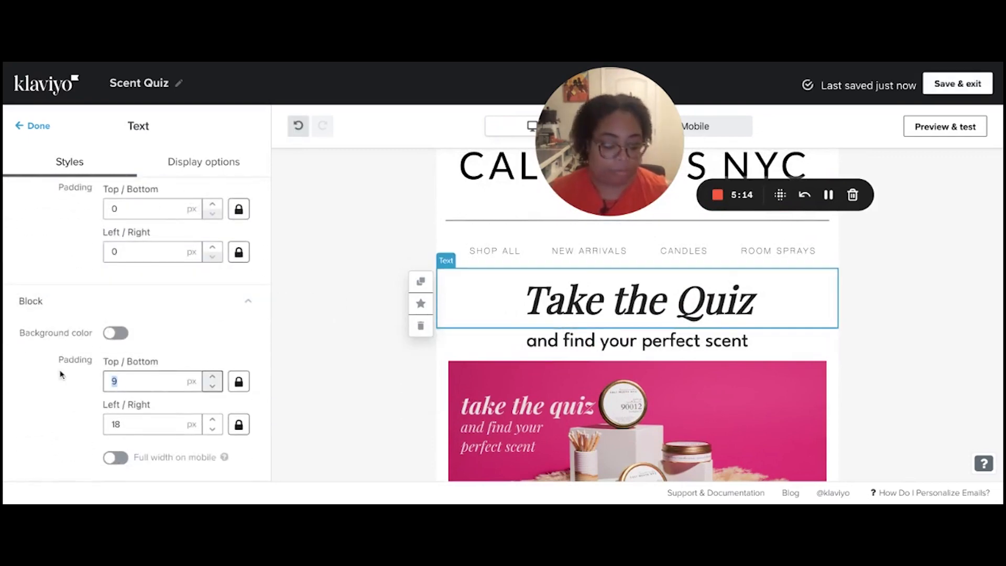
scroll(61, 374, up, 1)
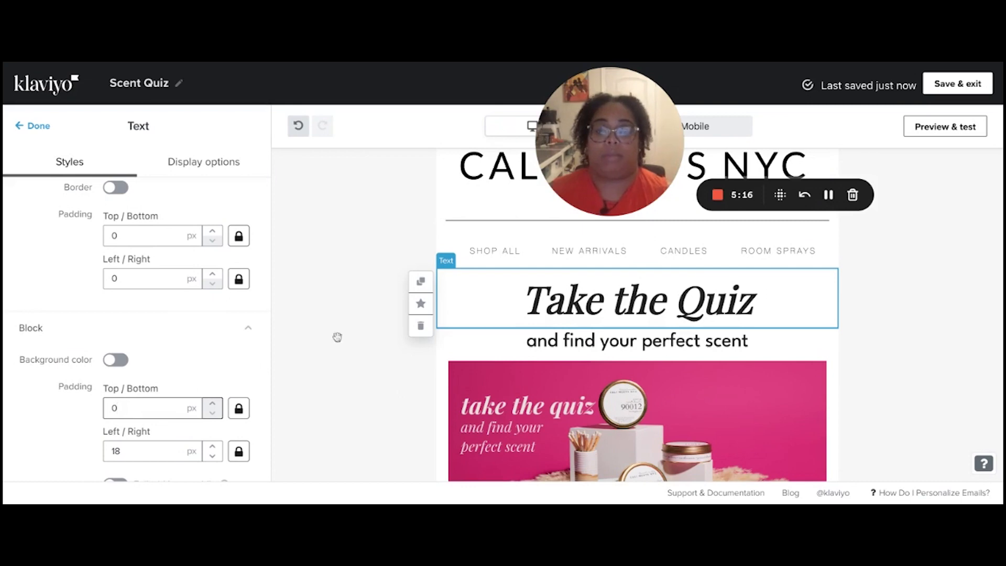
click(339, 313)
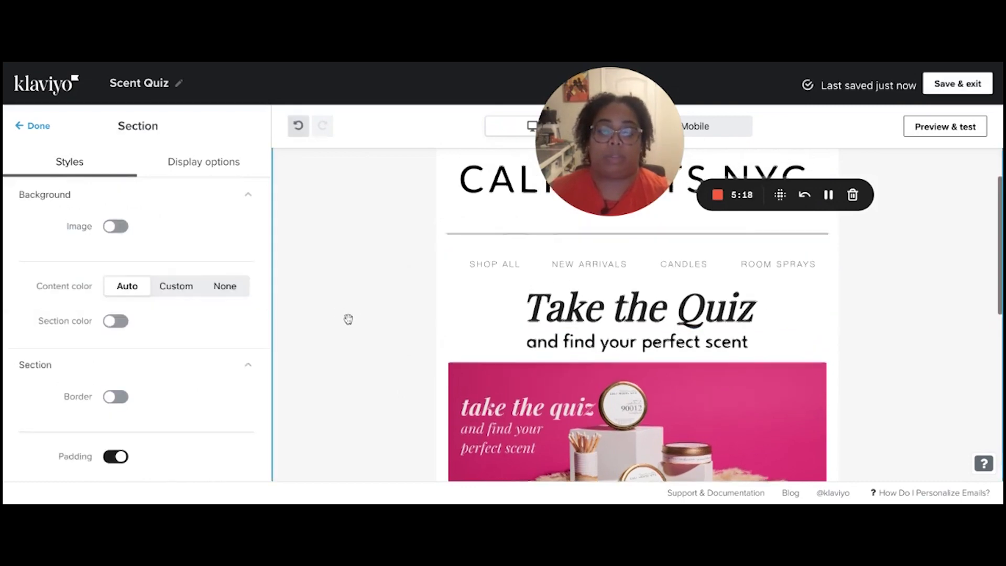
Step: Try to replace the pink hero banner with an upload of Cali Meets NYC Coconut Soy Travel Tin Candle Collection.jpg
scroll(349, 319, up, 2)
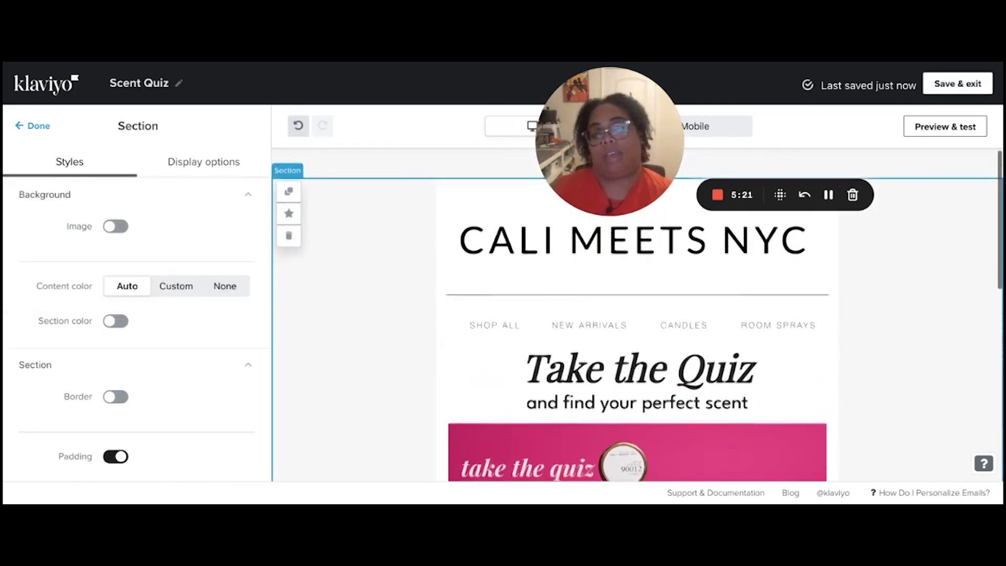
scroll(419, 361, down, 5)
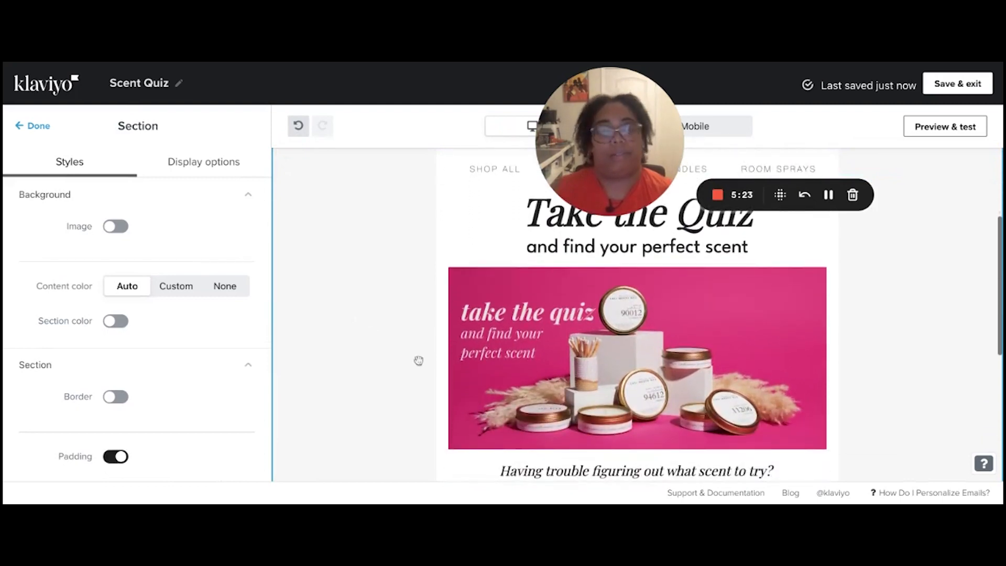
scroll(420, 360, up, 2)
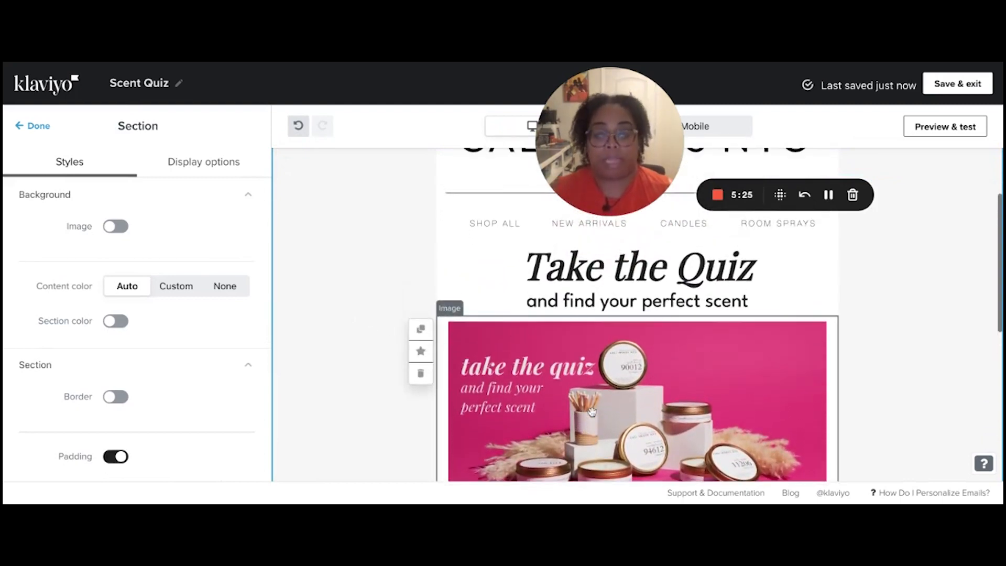
scroll(592, 412, up, 1)
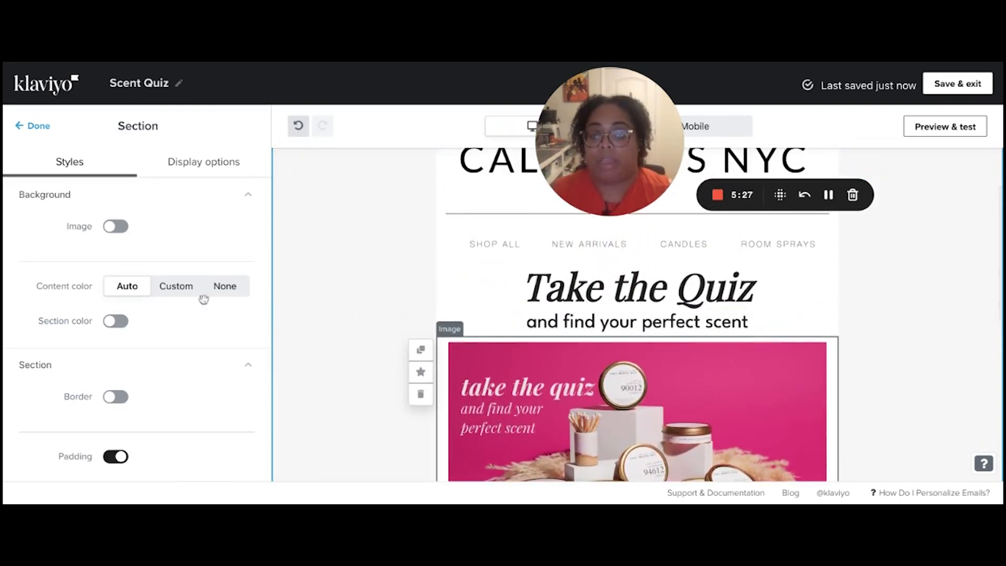
scroll(157, 289, down, 3)
click(67, 290)
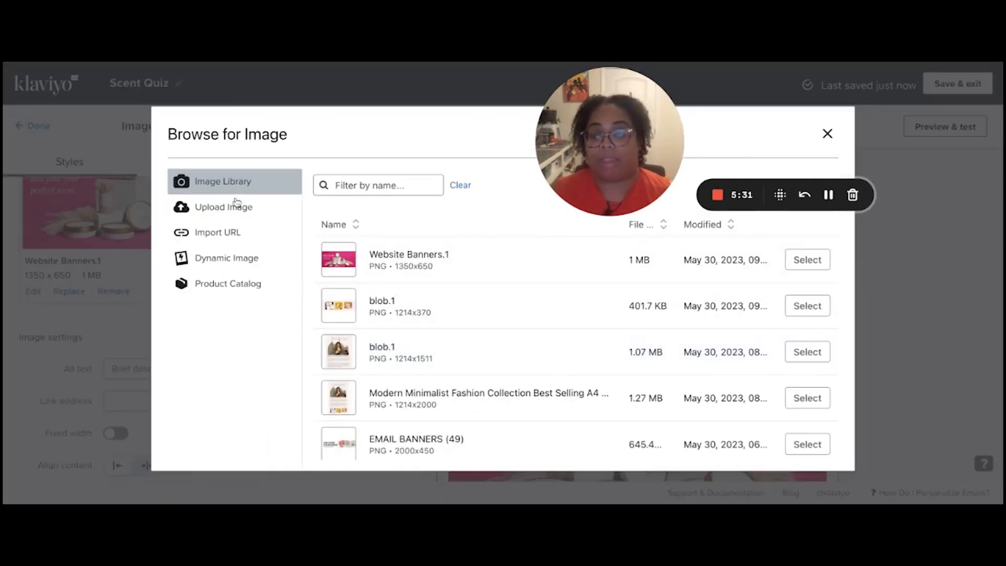
click(209, 212)
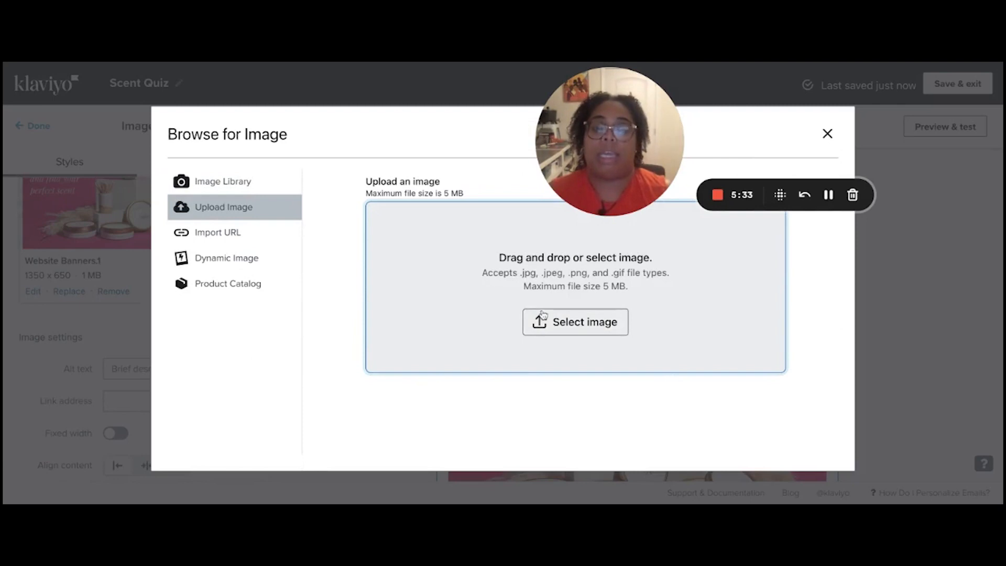
click(558, 325)
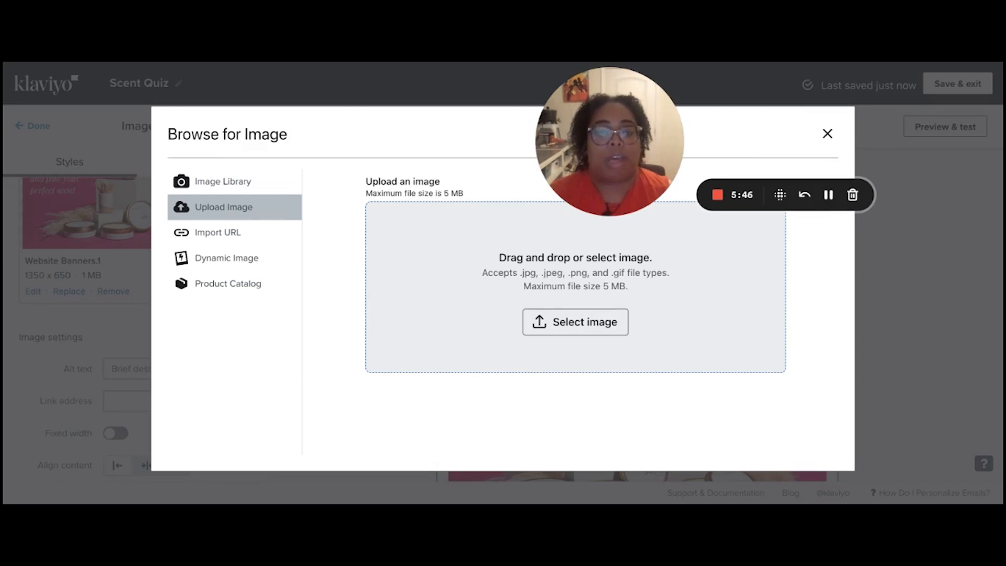
click(713, 372)
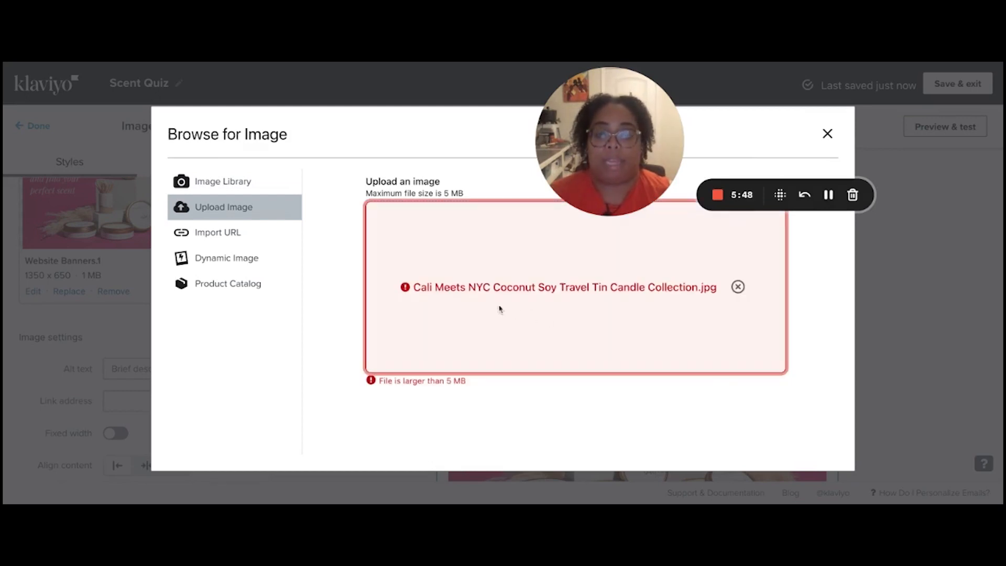
Step: Discard the oversized file and upload the smaller 2048 x 1365 candle collection photo without text as the hero image
click(244, 206)
scroll(246, 206, down, 1)
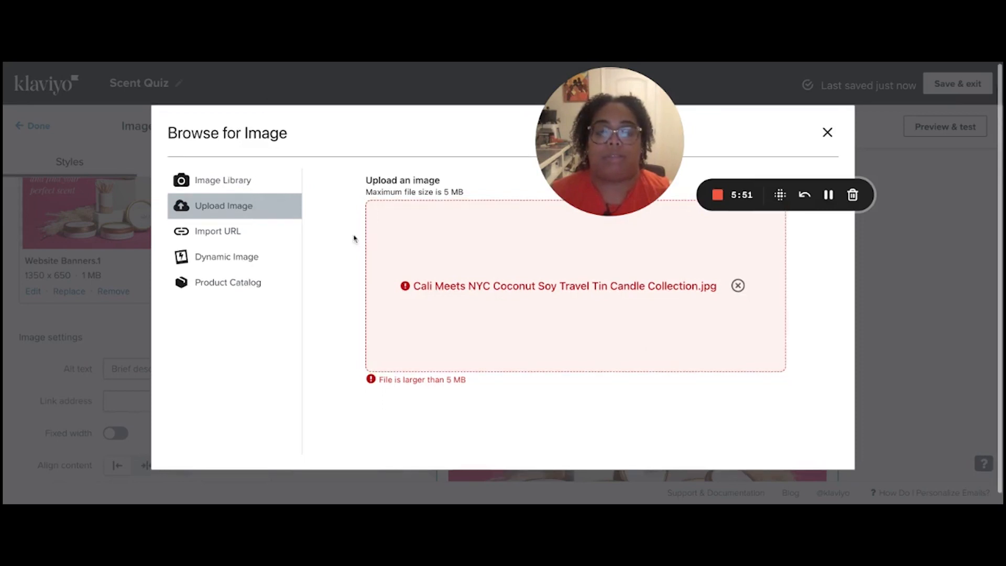
click(738, 285)
click(546, 319)
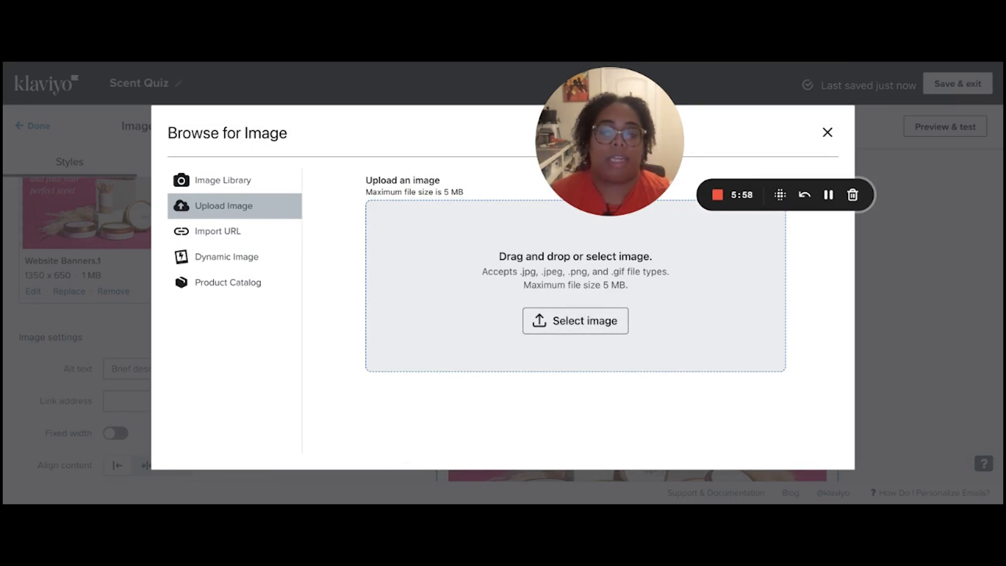
double_click(457, 284)
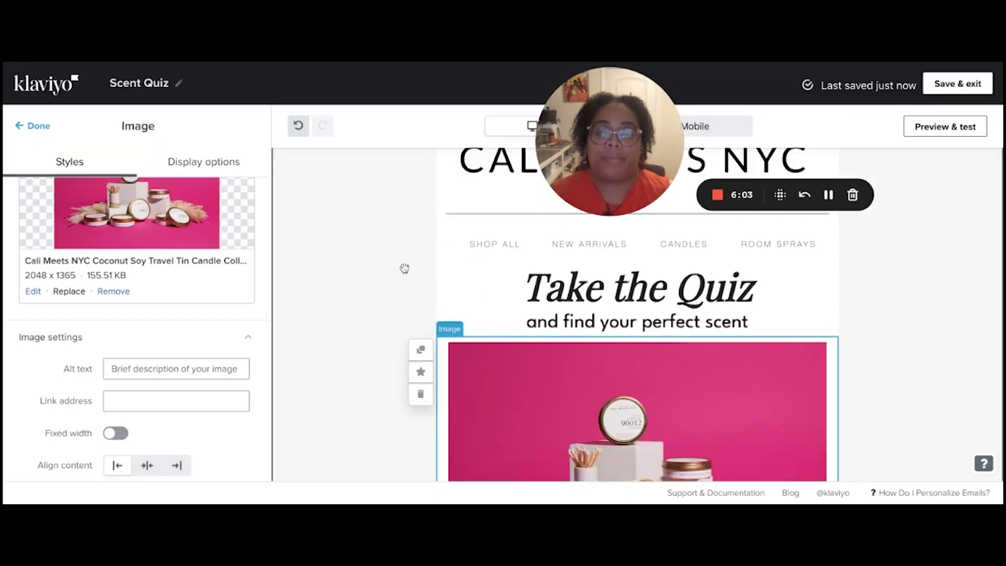
Step: Set the candle hero image's link address to the calimeetsnyc.co/#quiz-5XH7P4 page and finish editing the block
scroll(405, 268, down, 3)
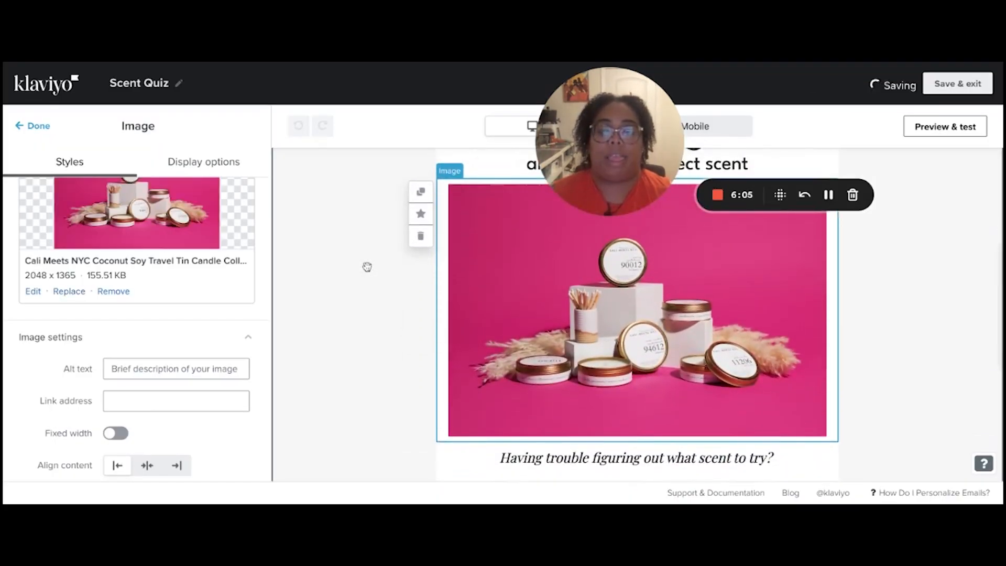
click(367, 267)
scroll(367, 267, up, 1)
scroll(367, 267, down, 3)
click(472, 301)
scroll(163, 330, down, 1)
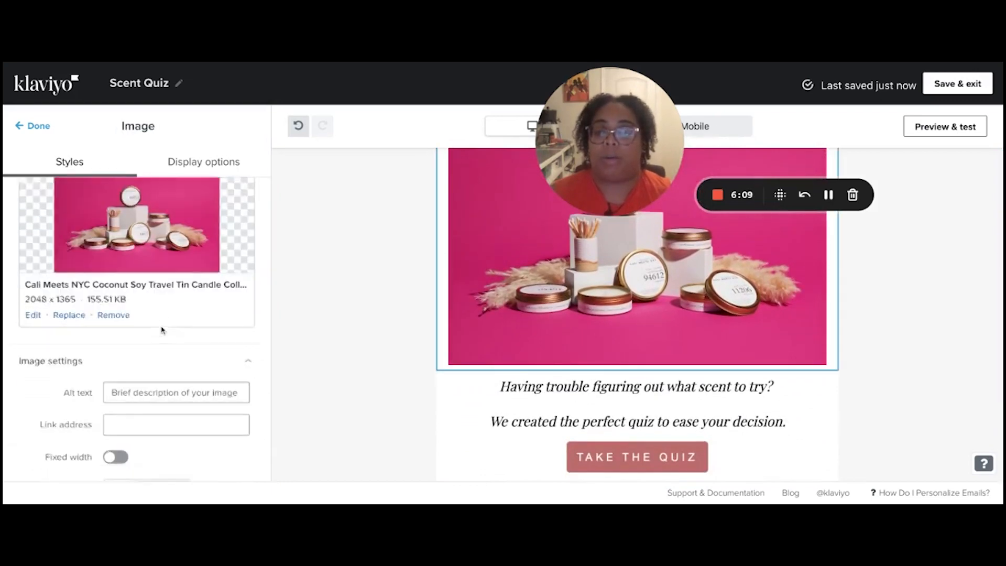
scroll(157, 333, down, 2)
click(153, 317)
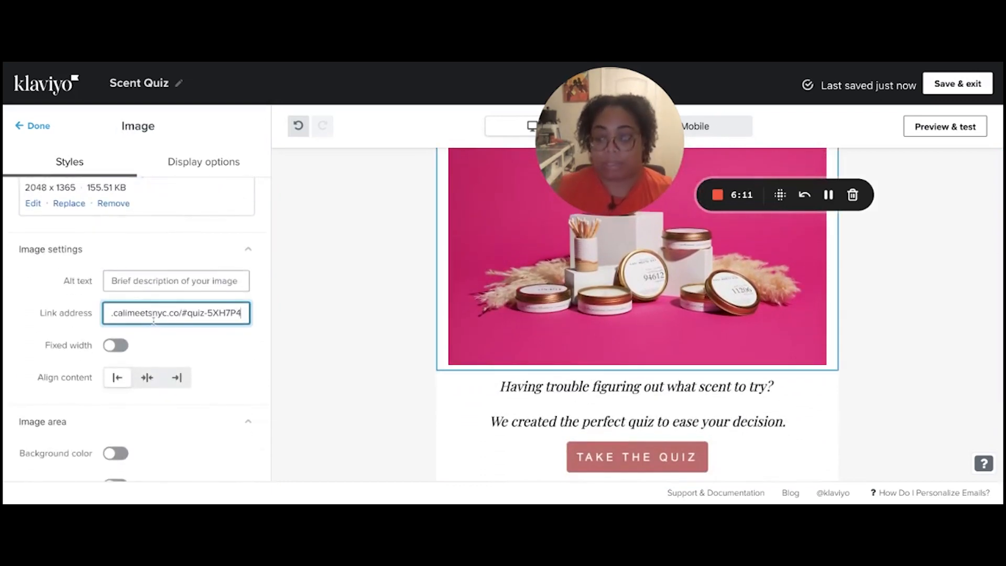
click(38, 127)
Step: Review the updated email from the logo and heading through the hero image, quiz text and button to the social media area
scroll(352, 275, up, 3)
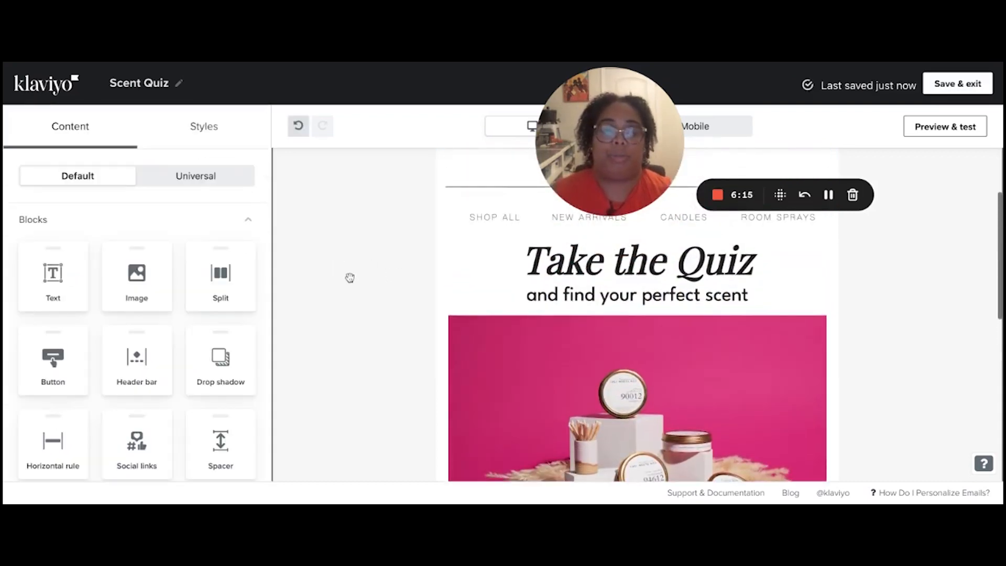
scroll(456, 314, down, 3)
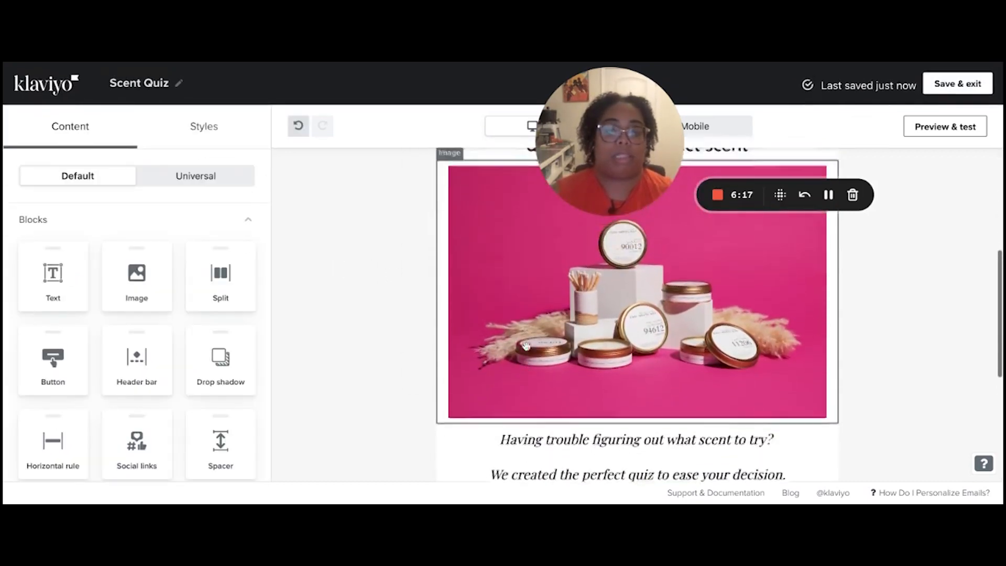
scroll(526, 346, down, 2)
scroll(526, 346, up, 5)
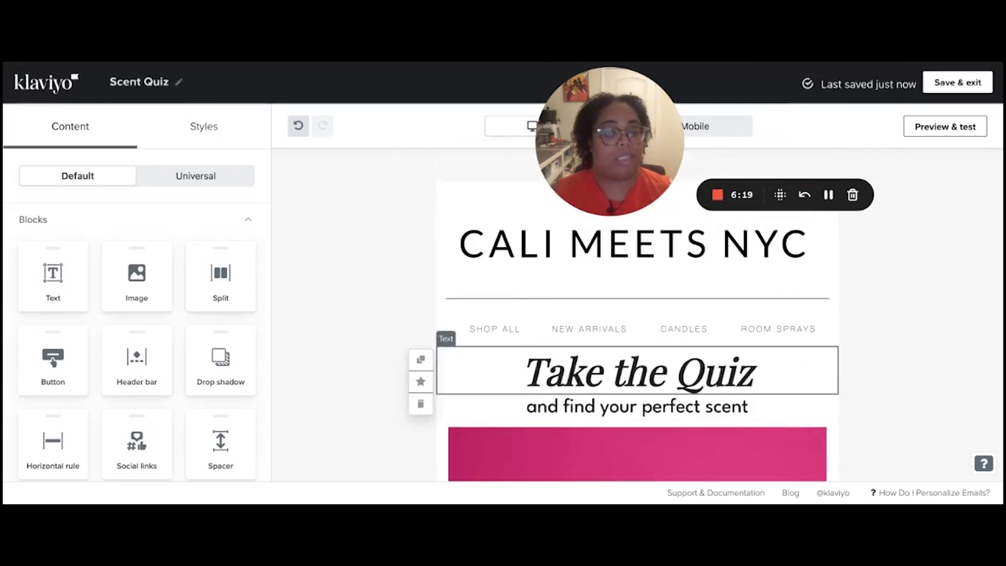
scroll(517, 369, down, 5)
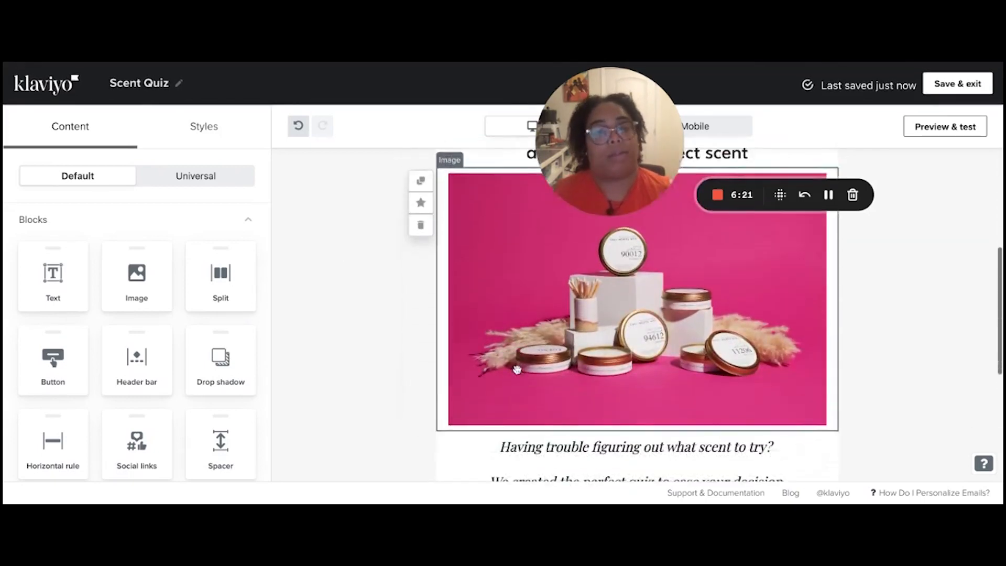
scroll(553, 369, down, 2)
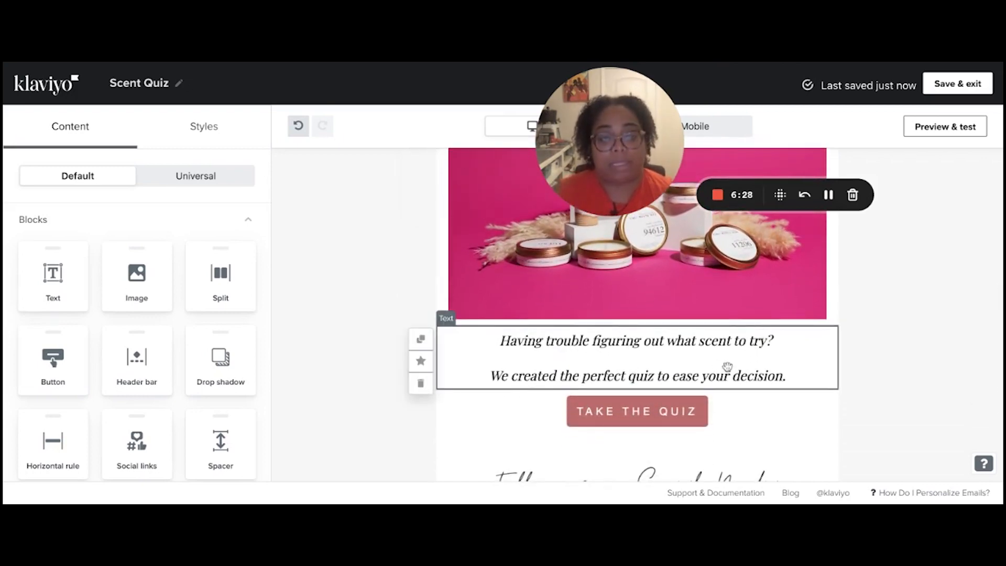
scroll(728, 366, down, 1)
scroll(637, 367, down, 1)
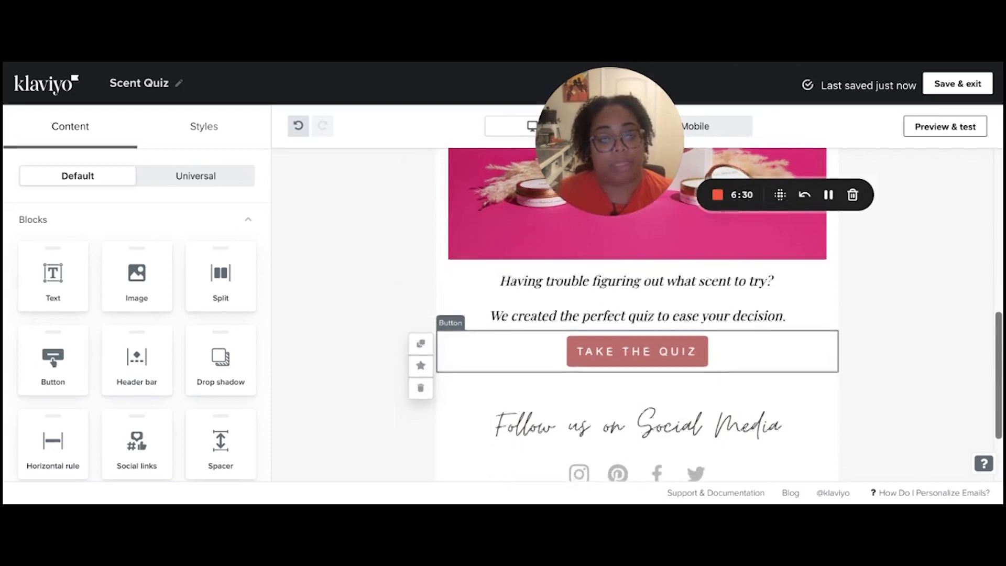
Step: Set the TAKE THE QUIZ button's color to #DD4475 and leave the button block
click(611, 340)
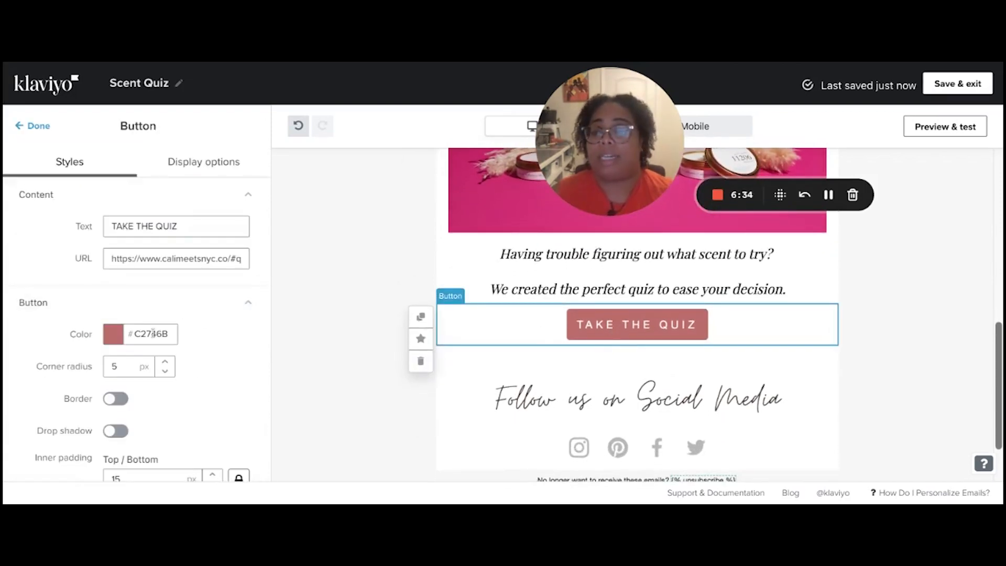
click(126, 340)
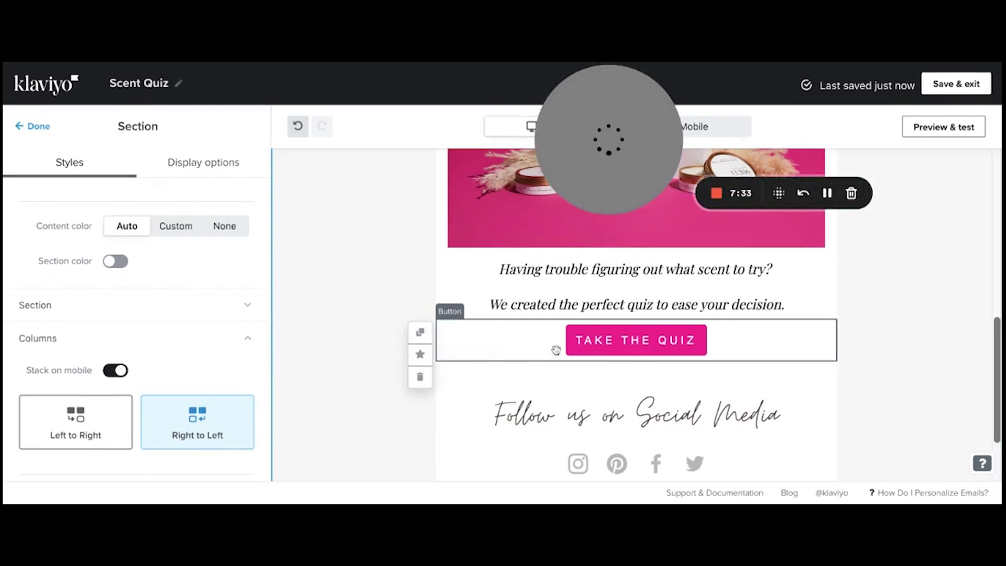
click(556, 350)
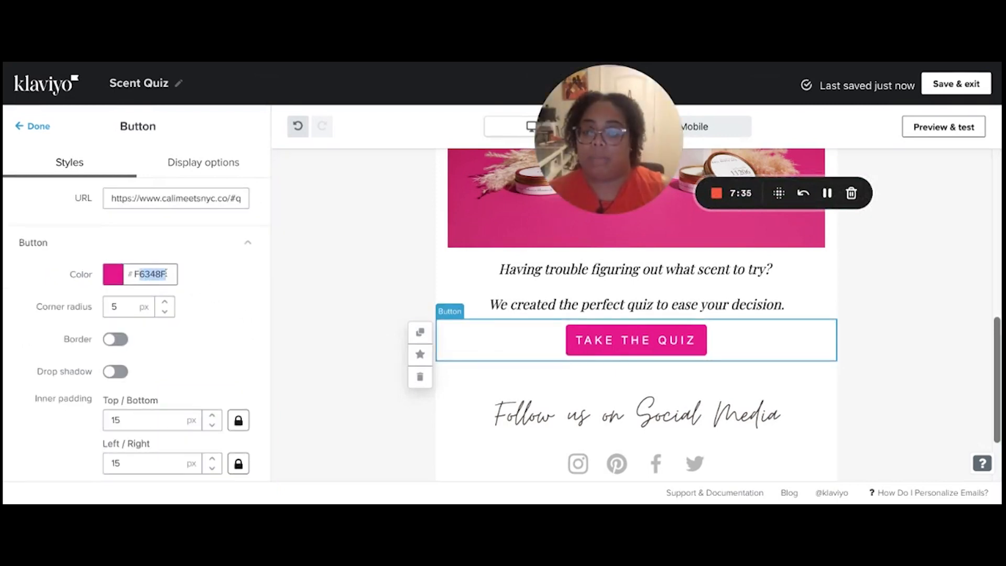
drag(167, 273, 135, 274)
text(DD4475)
key(Return)
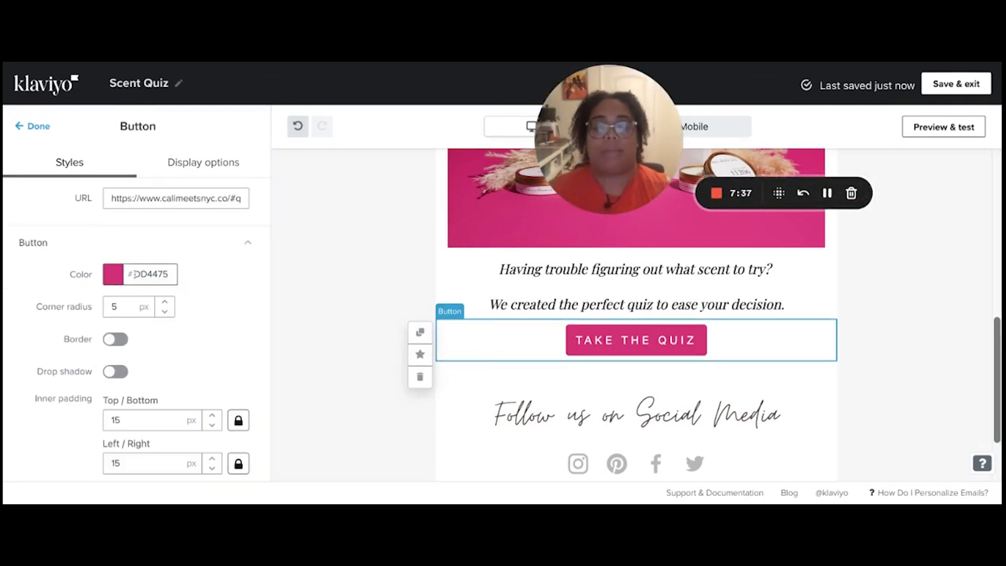
click(364, 284)
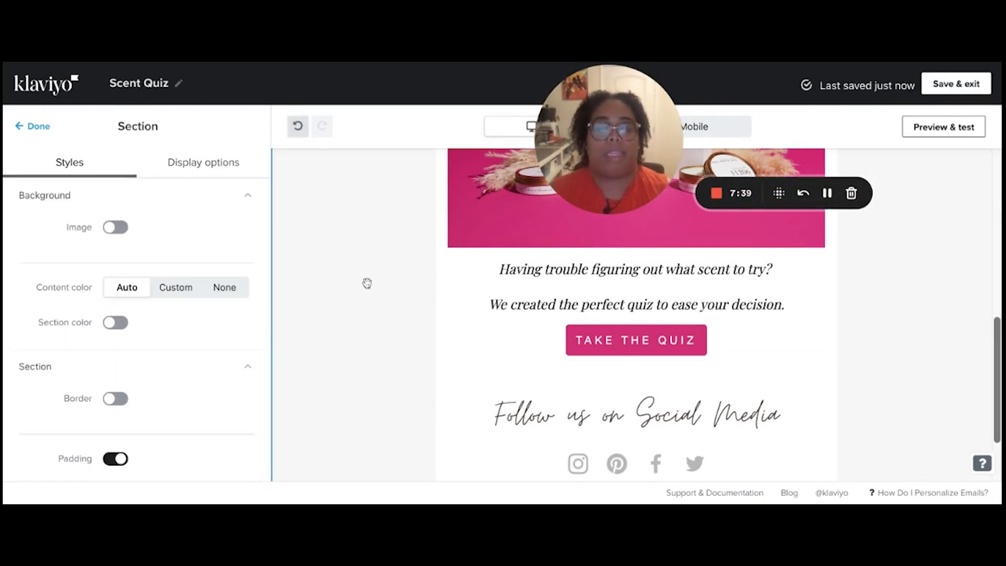
Step: Compare the TAKE THE QUIZ button's color with the pink hero image above it, then finish the section editing
scroll(367, 283, up, 3)
scroll(367, 283, down, 2)
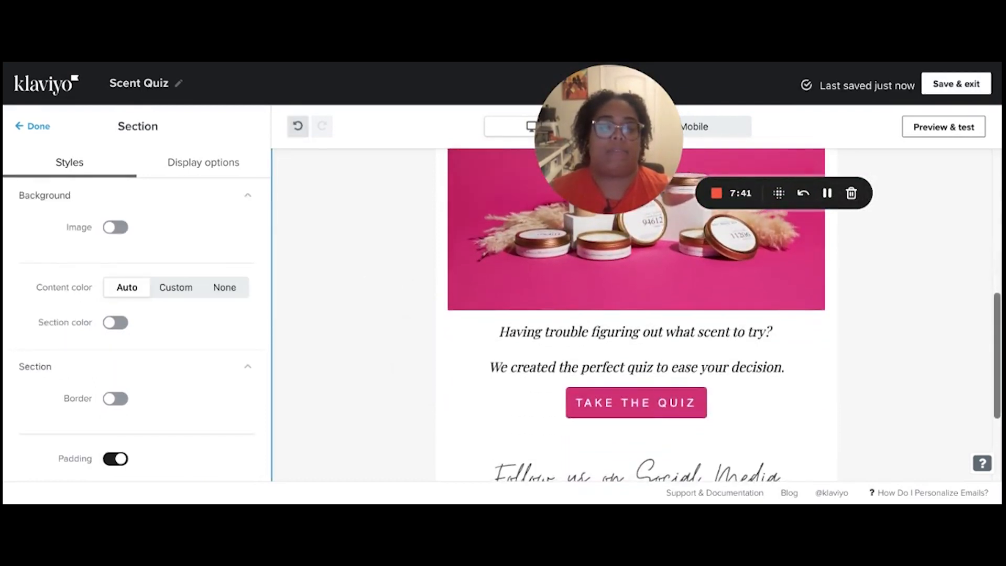
scroll(367, 283, up, 3)
scroll(635, 315, down, 4)
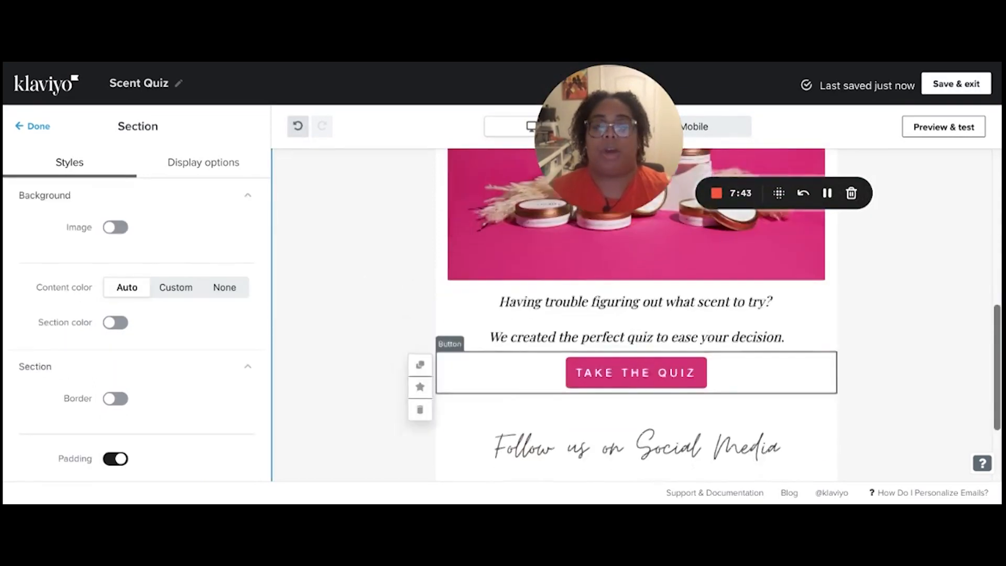
scroll(636, 314, up, 4)
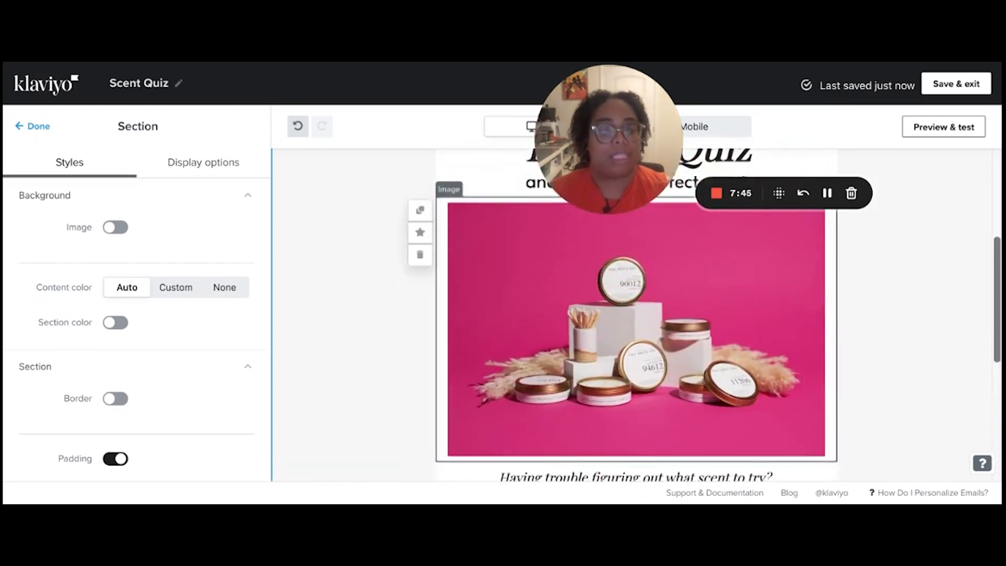
scroll(636, 367, down, 4)
click(39, 127)
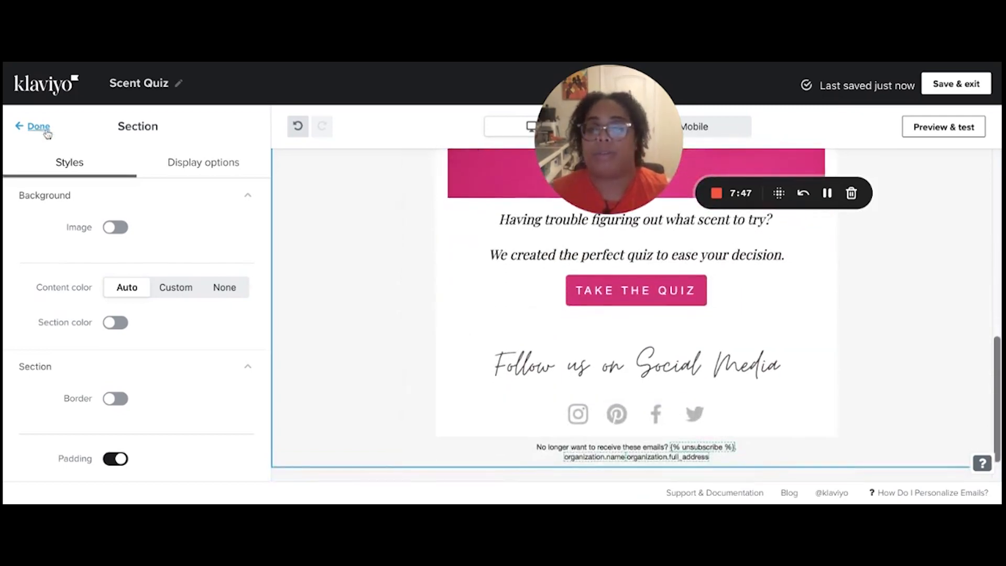
Step: Add a Product block between the quiz button and the social media heading, using the dynamic POPULAR product feed
scroll(197, 293, down, 3)
scroll(197, 297, down, 3)
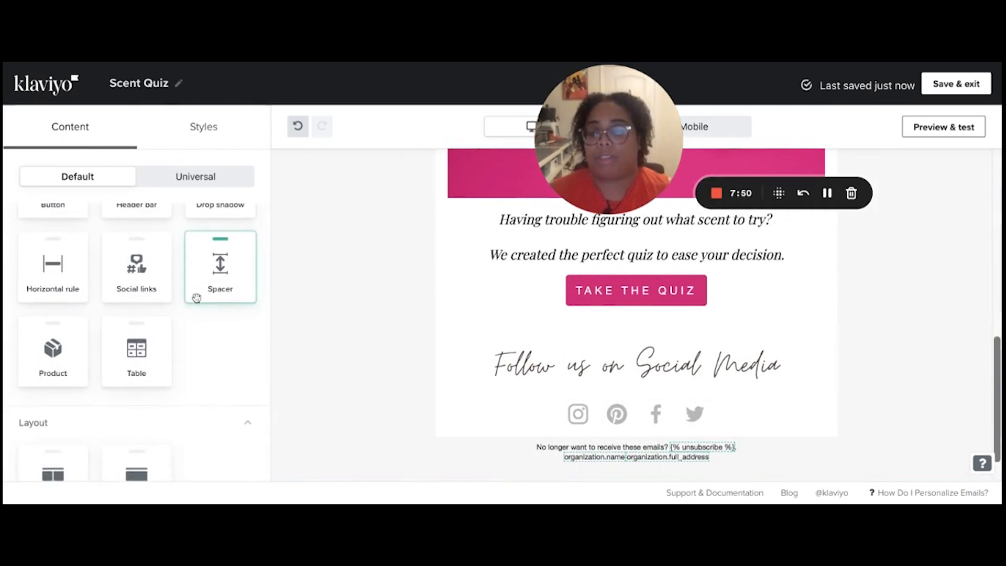
scroll(91, 333, up, 3)
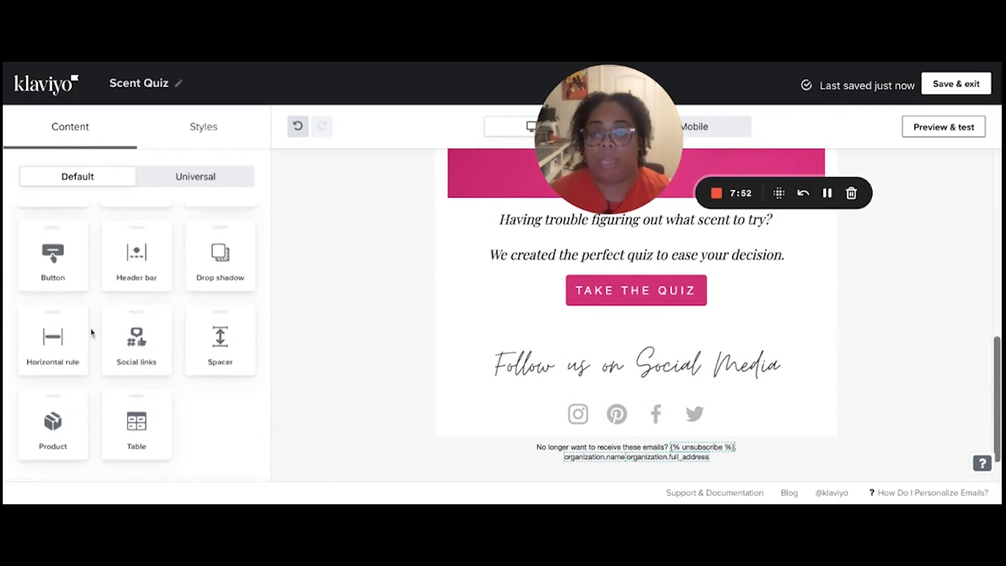
scroll(91, 333, down, 1)
scroll(139, 341, up, 3)
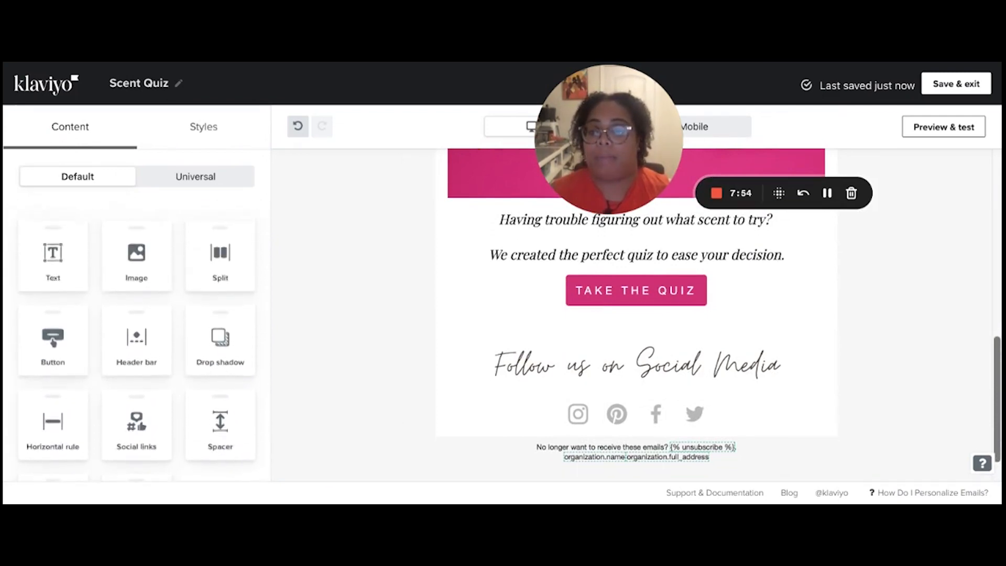
scroll(139, 341, down, 5)
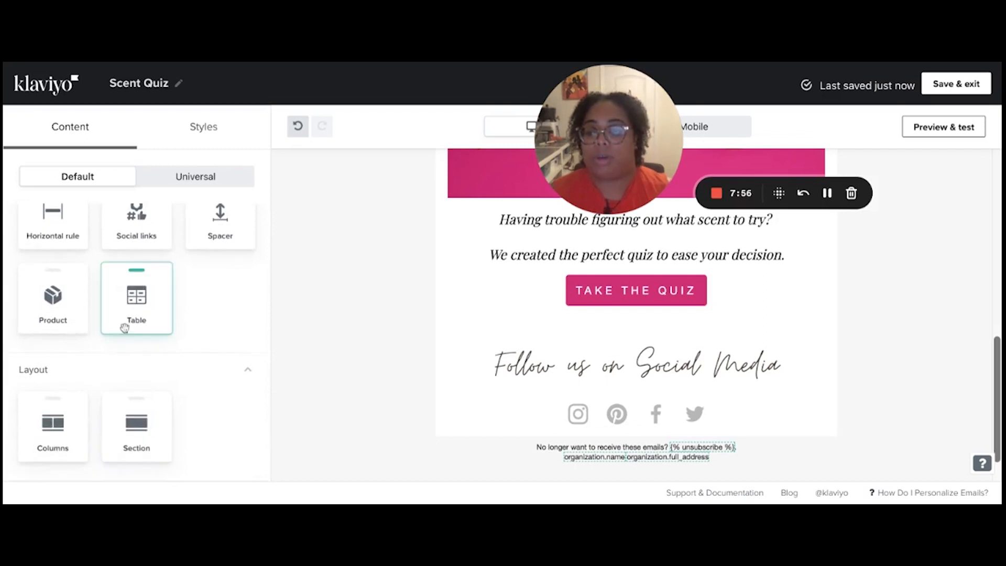
drag(72, 308, 637, 326)
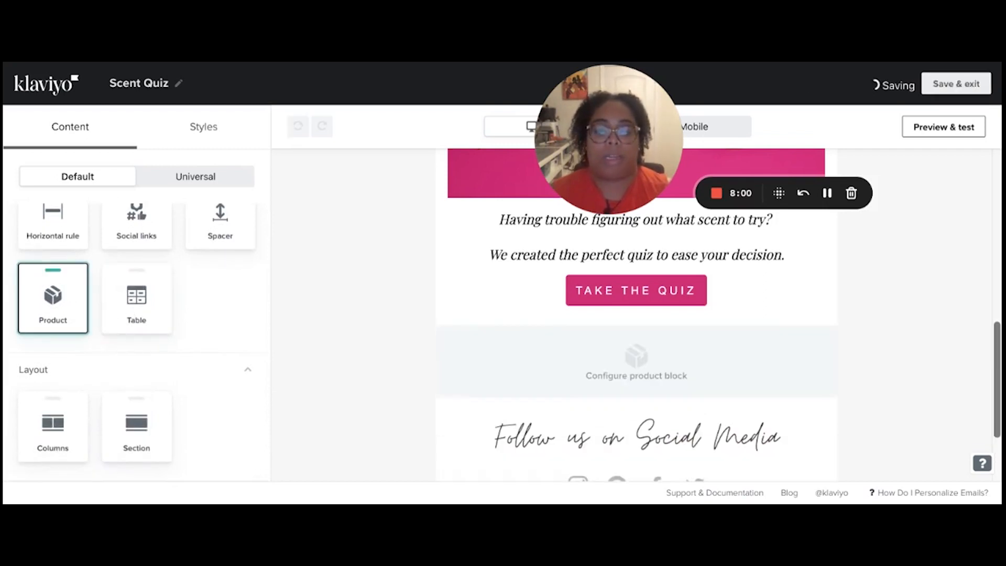
scroll(124, 262, down, 1)
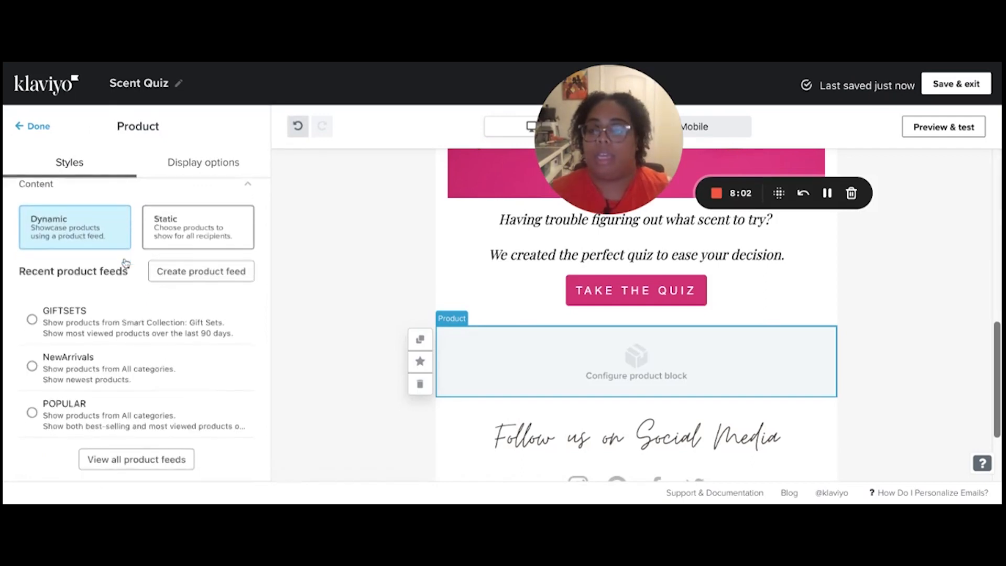
click(32, 414)
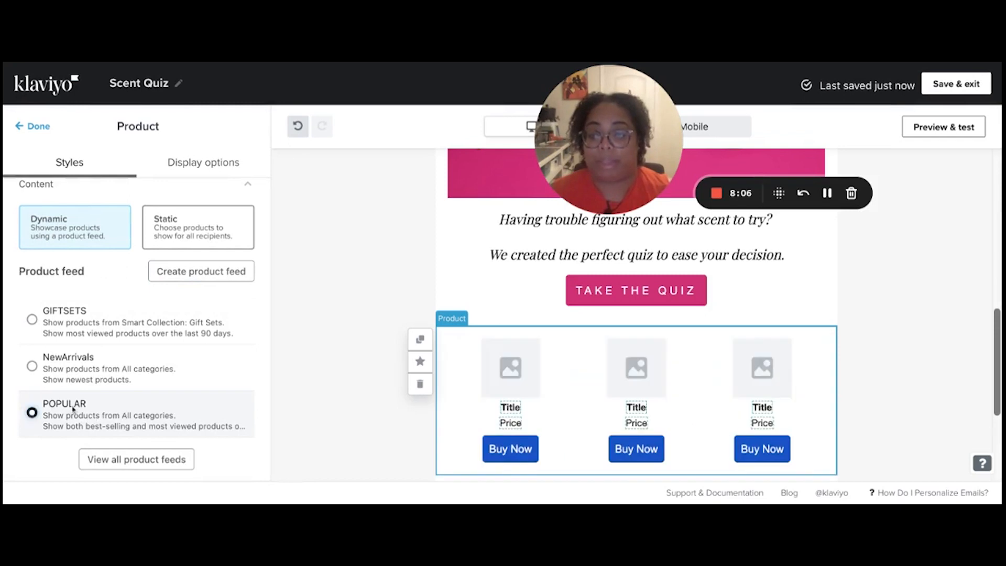
Step: Set the color of the product block's Buy Now buttons to #DD4475
scroll(249, 324, down, 3)
scroll(249, 324, down, 10)
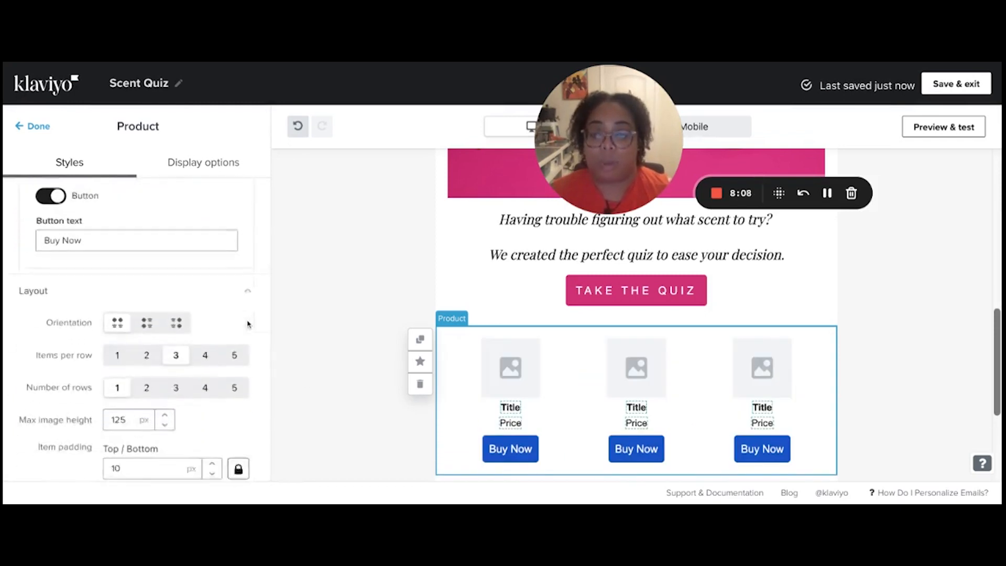
scroll(166, 291, down, 5)
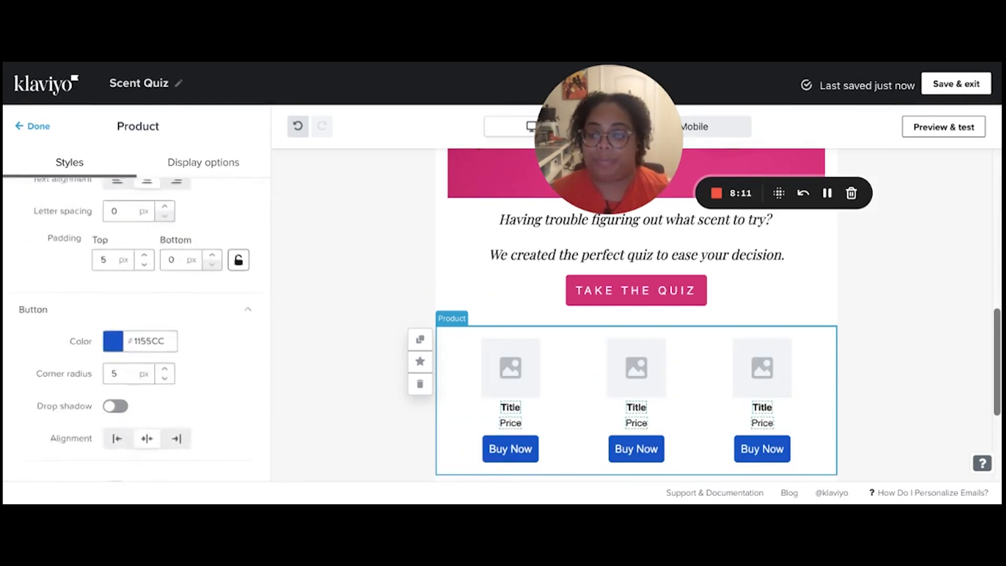
click(170, 298)
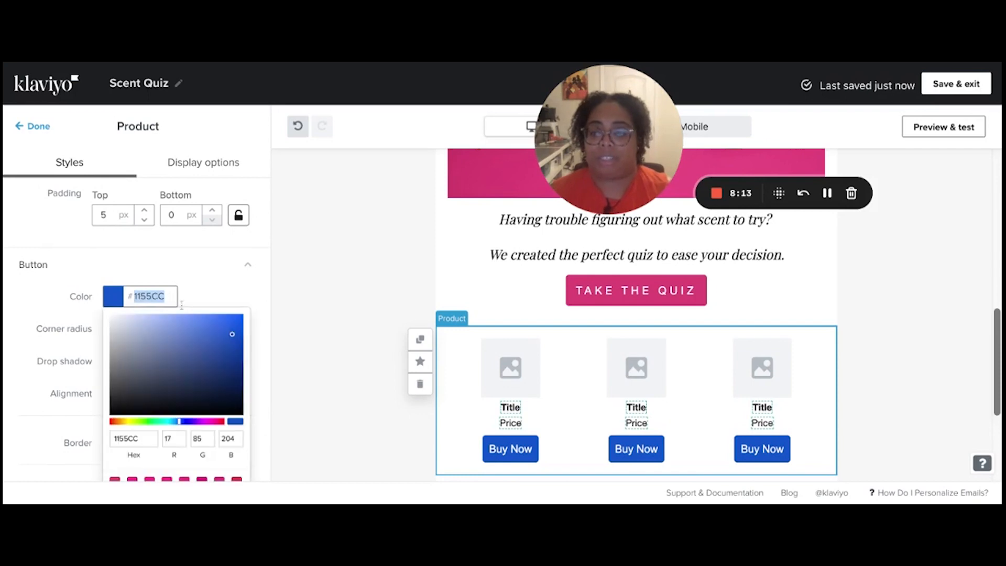
text(DD4475)
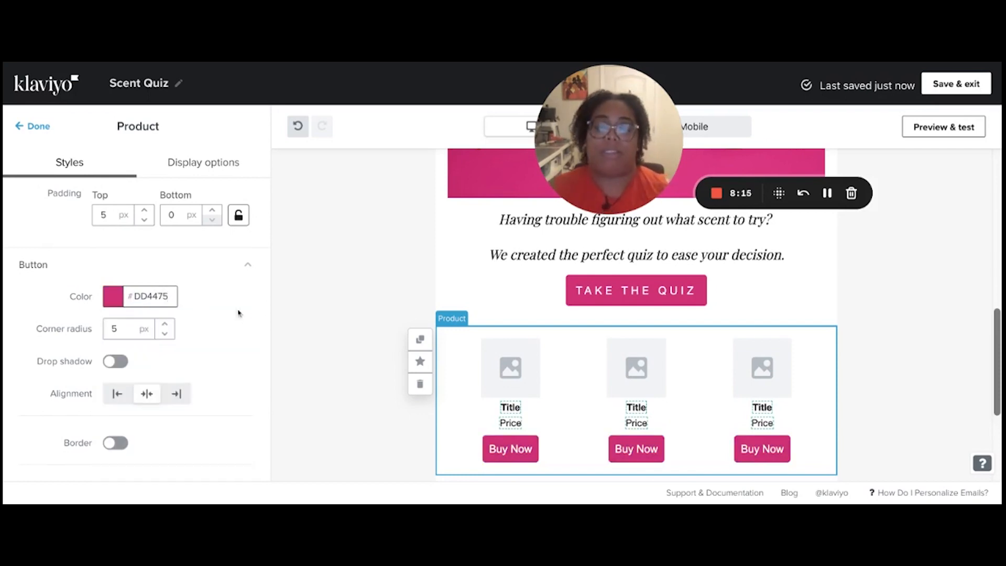
scroll(409, 340, down, 3)
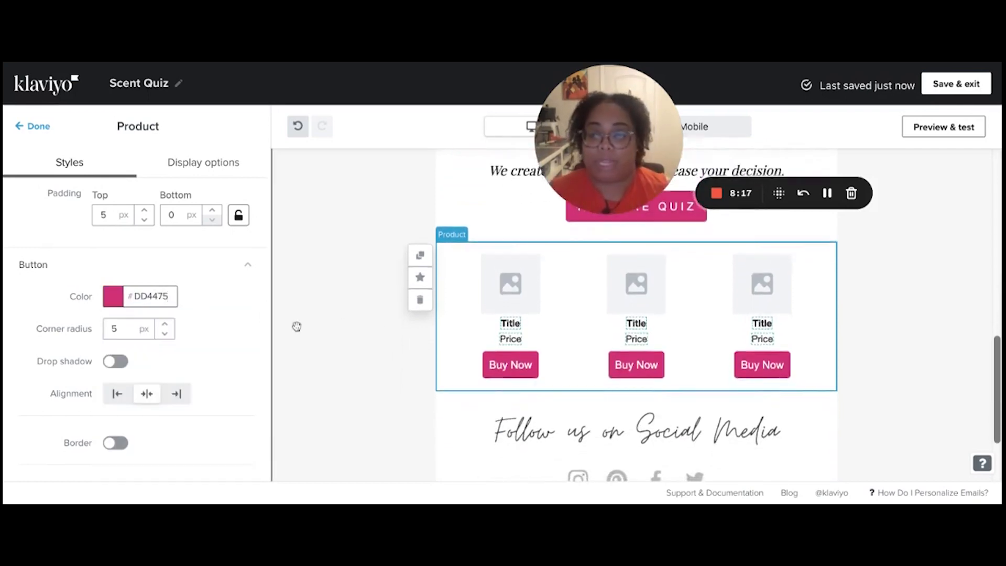
scroll(239, 327, down, 2)
scroll(218, 321, up, 5)
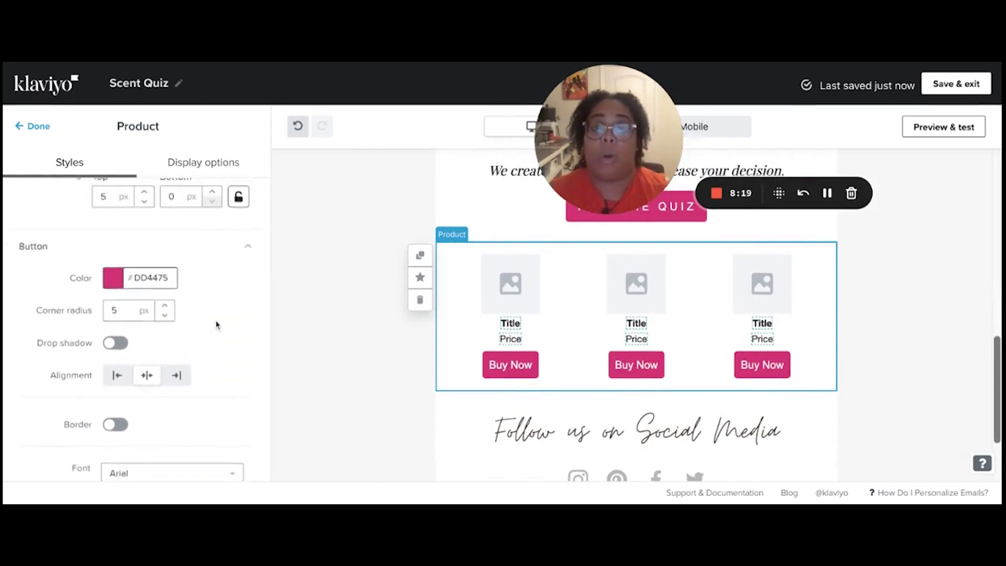
scroll(216, 325, up, 4)
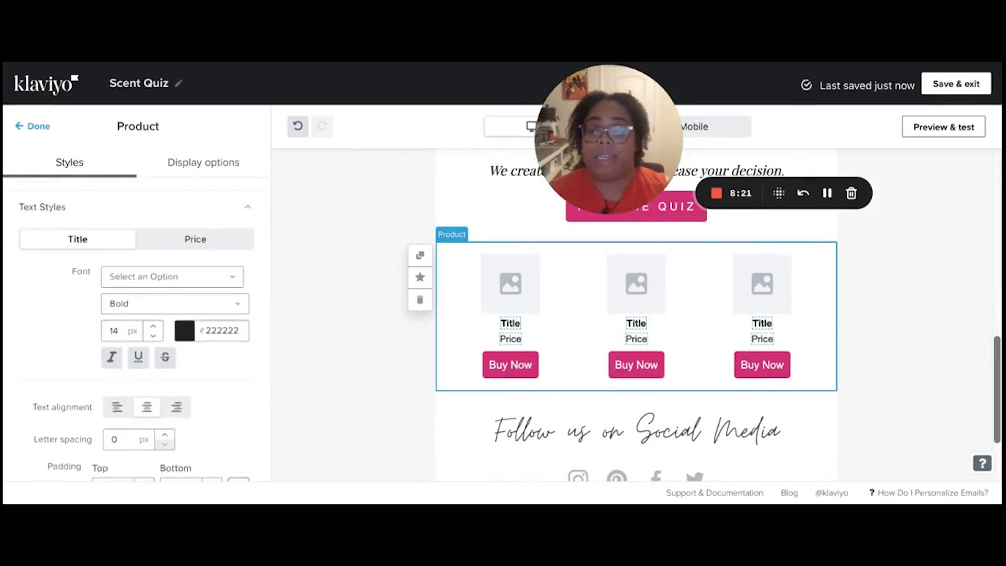
click(360, 348)
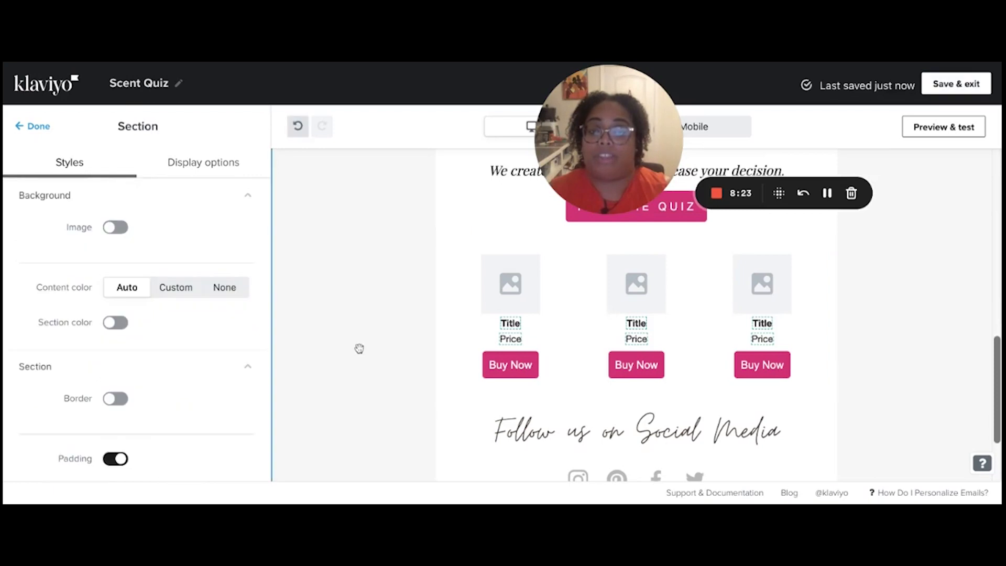
Step: Set the product block's layout to 2 rows of products
click(316, 349)
scroll(205, 316, down, 5)
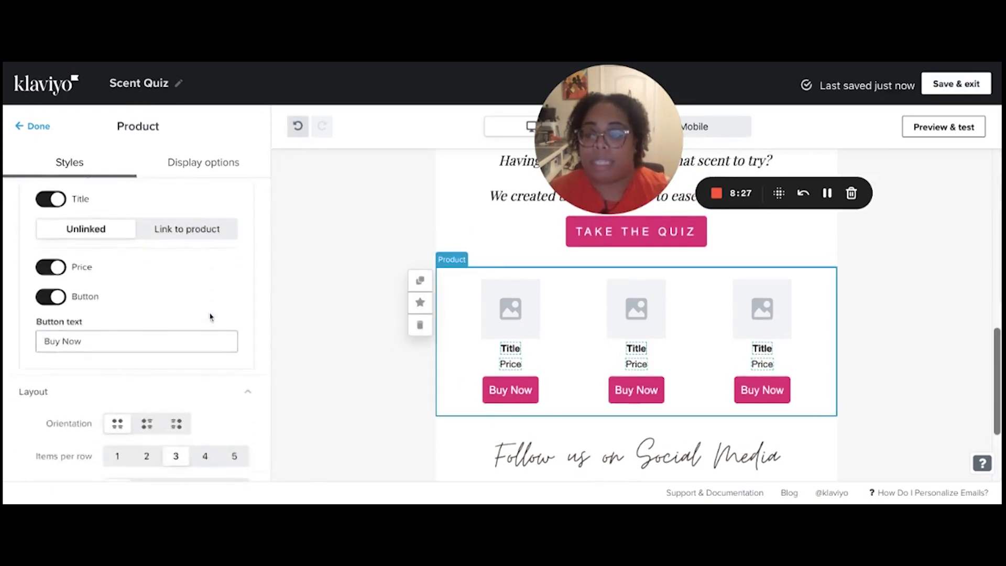
scroll(210, 316, down, 3)
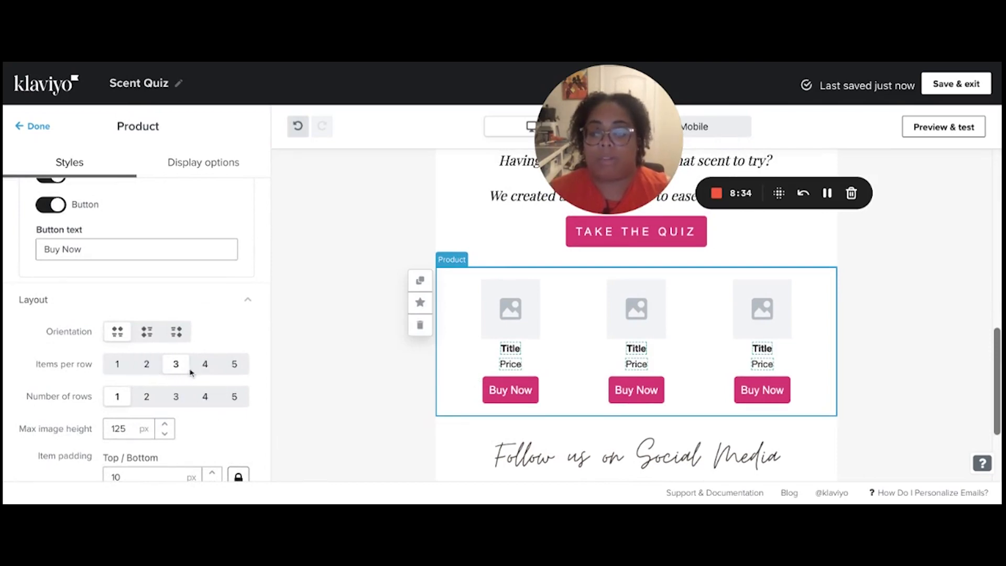
click(148, 398)
scroll(339, 409, down, 3)
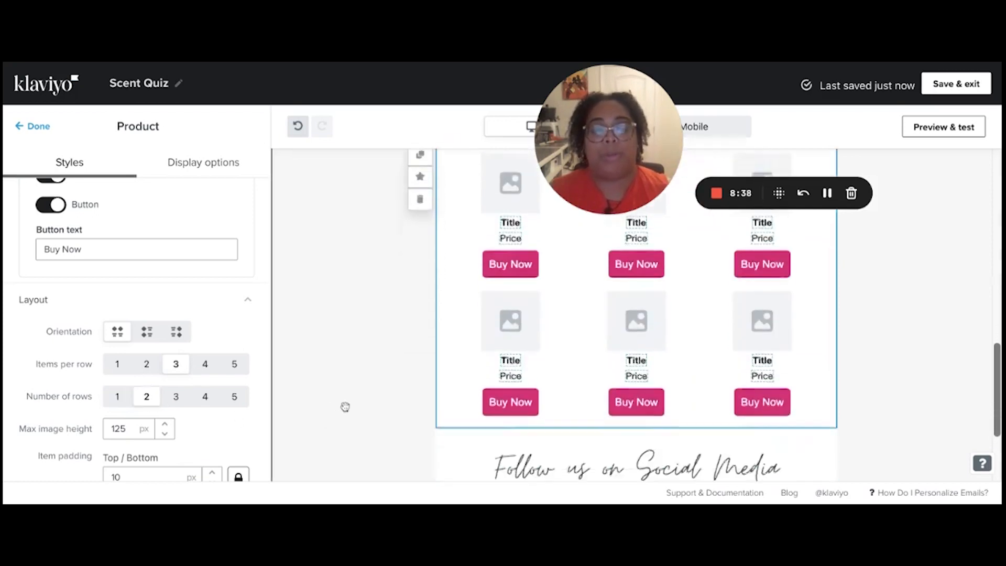
scroll(345, 407, up, 5)
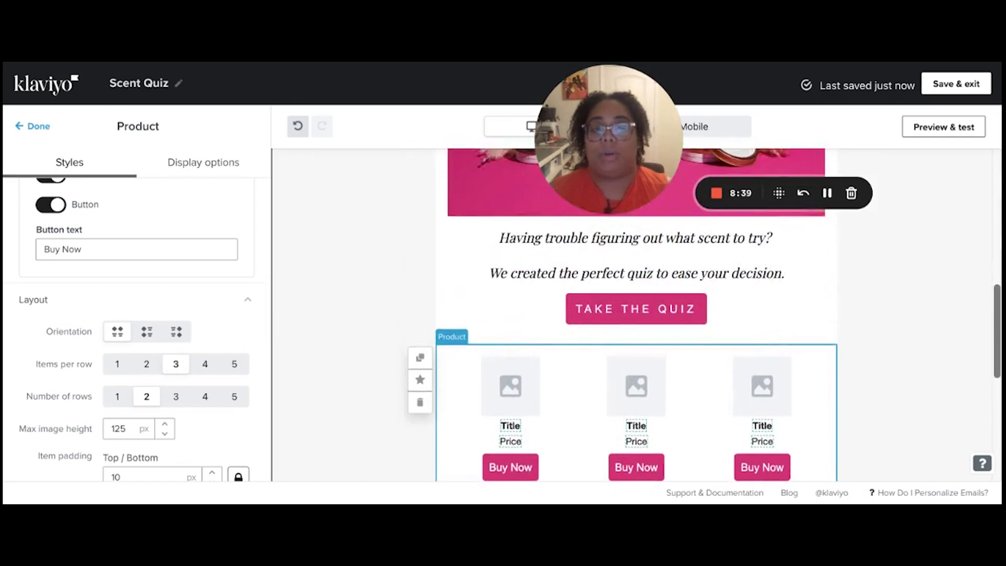
Step: Change the product block's button text to SHOP NOW
scroll(345, 406, down, 3)
scroll(345, 407, down, 1)
scroll(106, 371, down, 4)
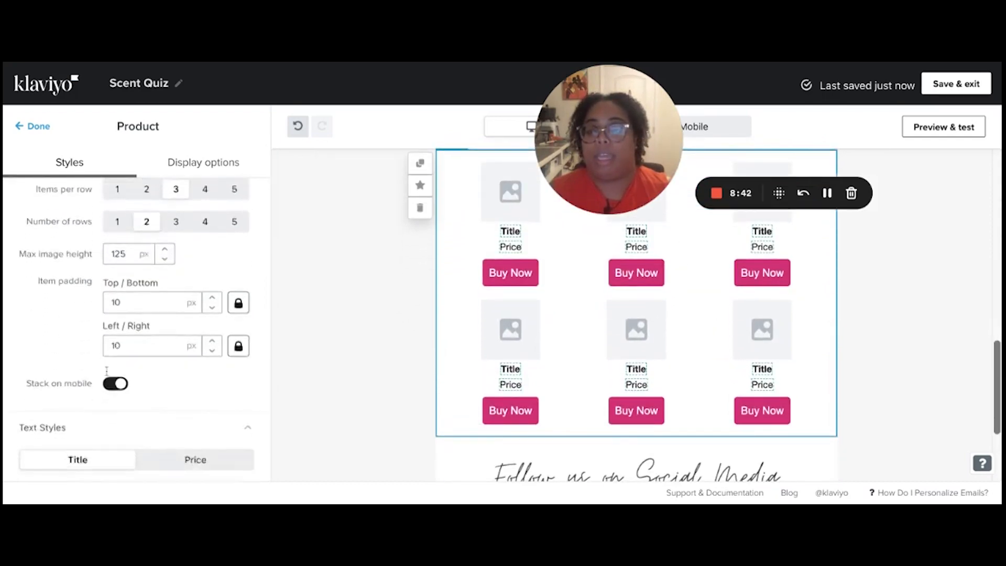
scroll(106, 371, up, 5)
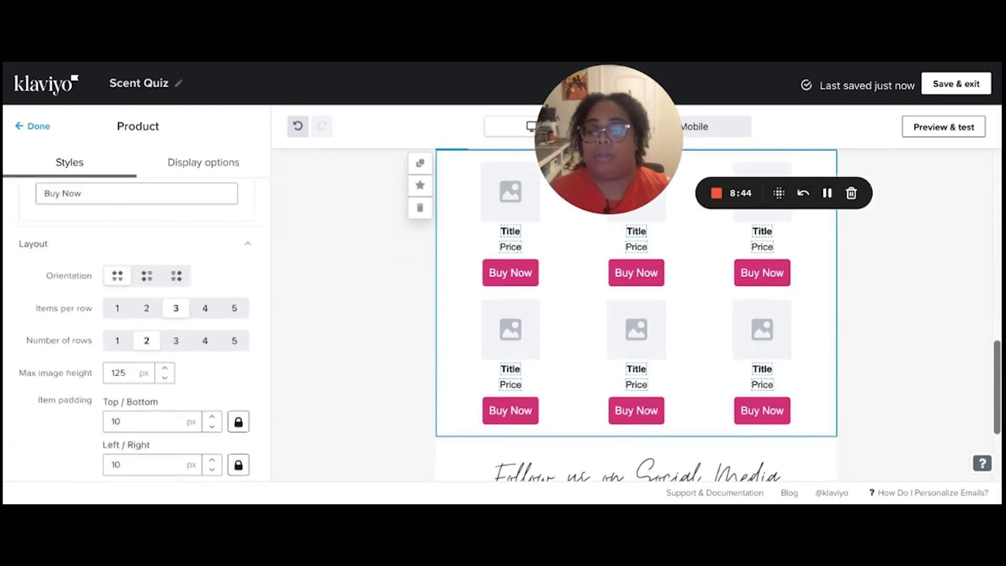
scroll(42, 345, up, 1)
triple_click(84, 352)
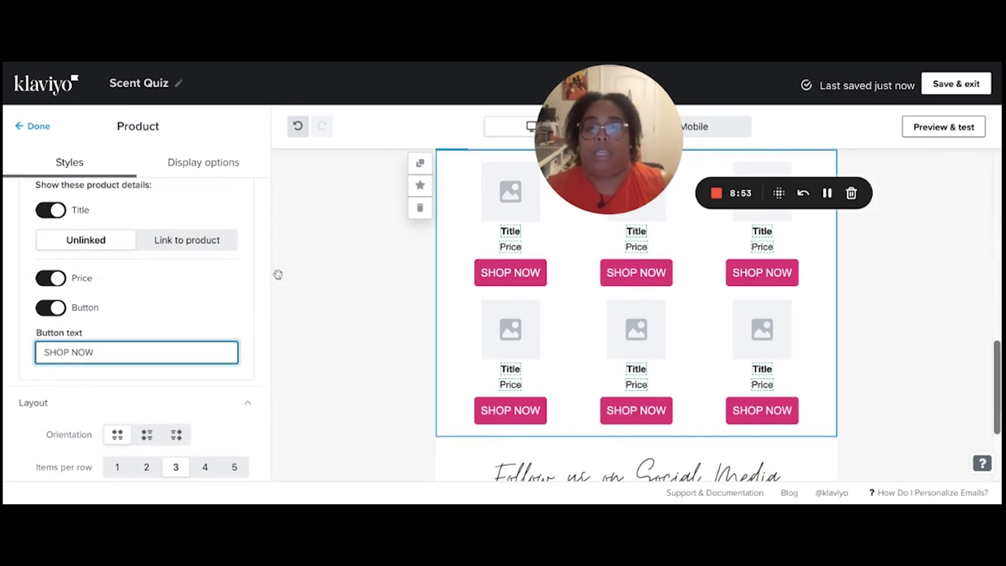
Step: Change the font of the product block's SHOP NOW buttons to Helvetica
scroll(282, 292, down, 3)
scroll(209, 294, down, 5)
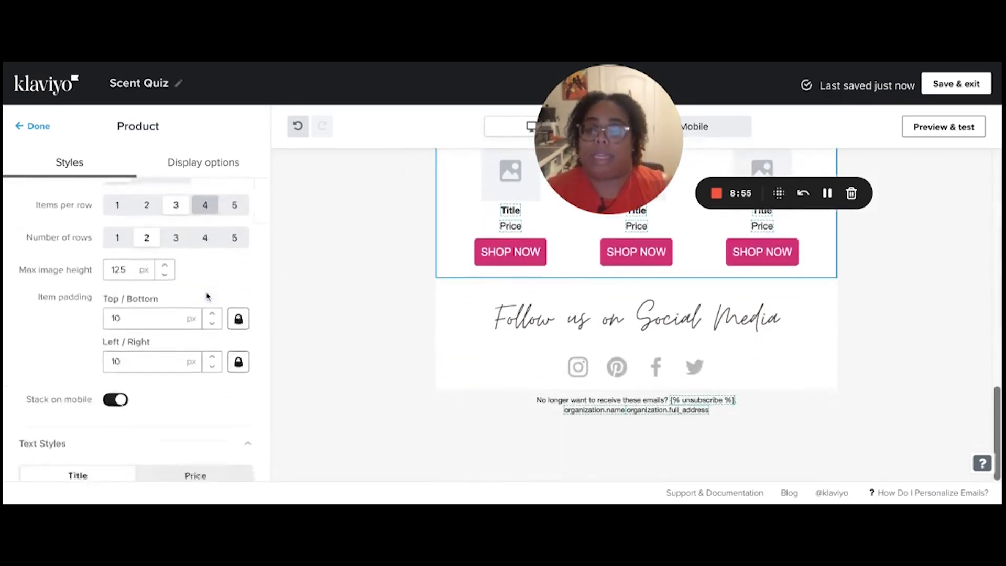
scroll(207, 295, down, 8)
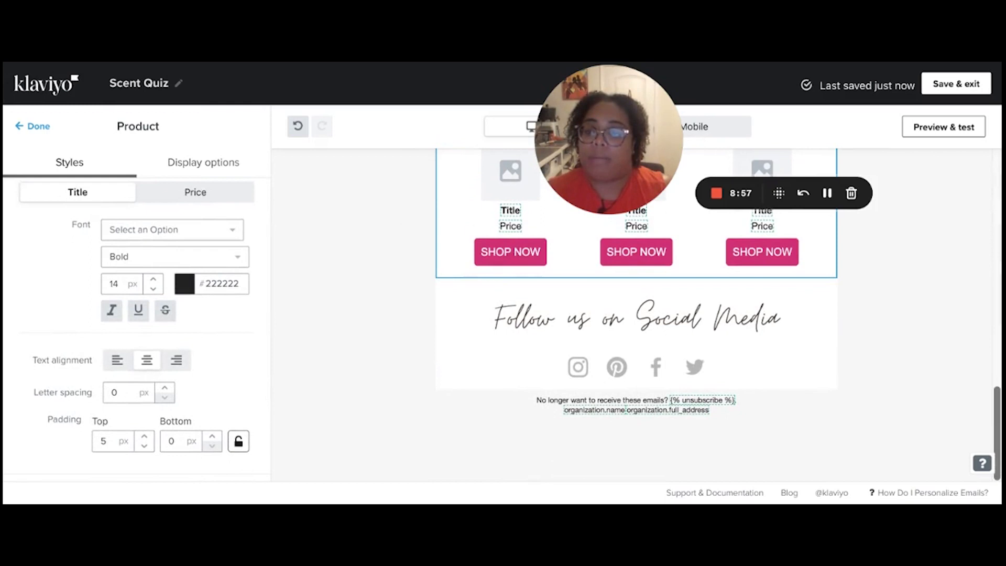
scroll(229, 327, down, 7)
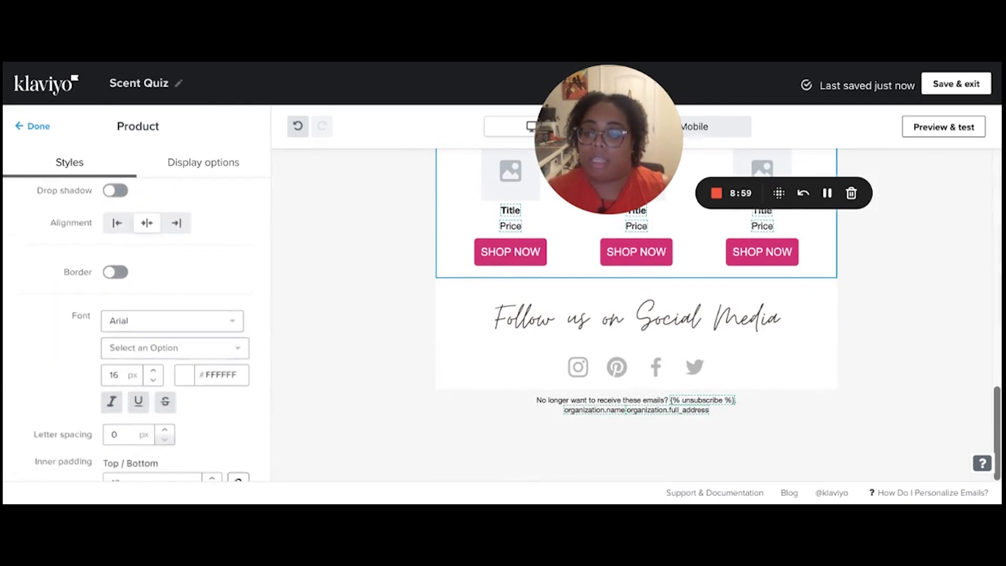
click(229, 326)
scroll(213, 363, down, 5)
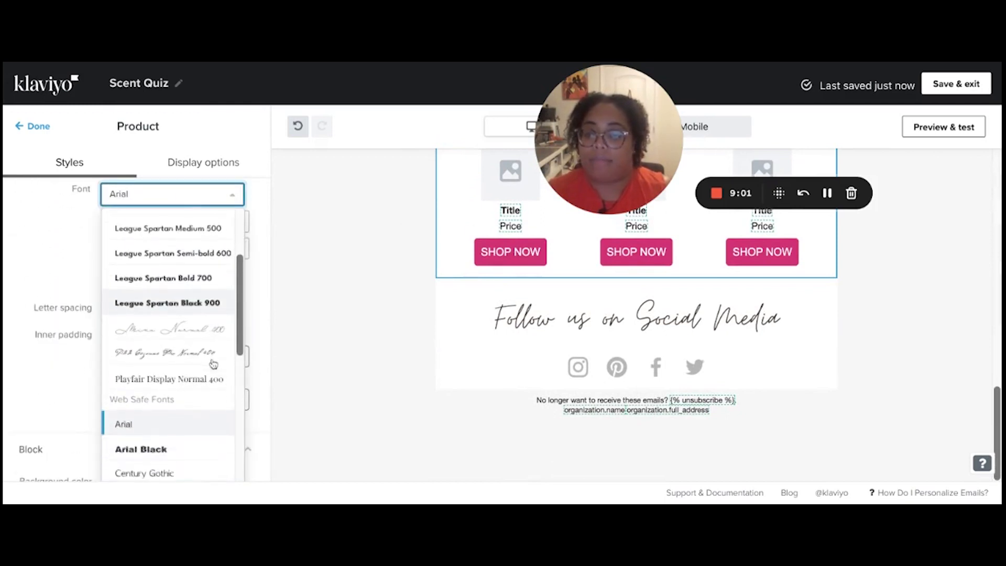
scroll(213, 363, down, 5)
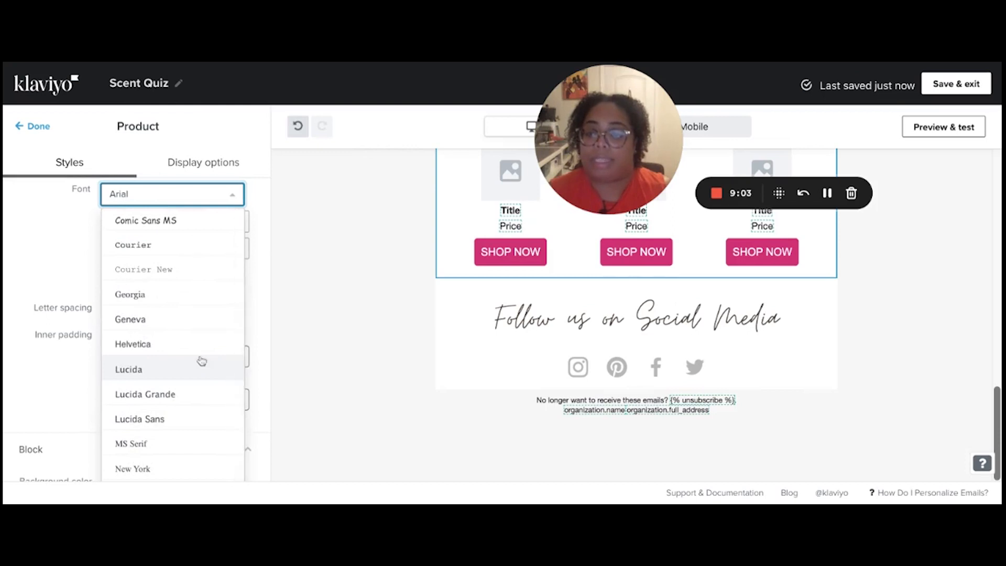
scroll(180, 349, down, 3)
click(180, 348)
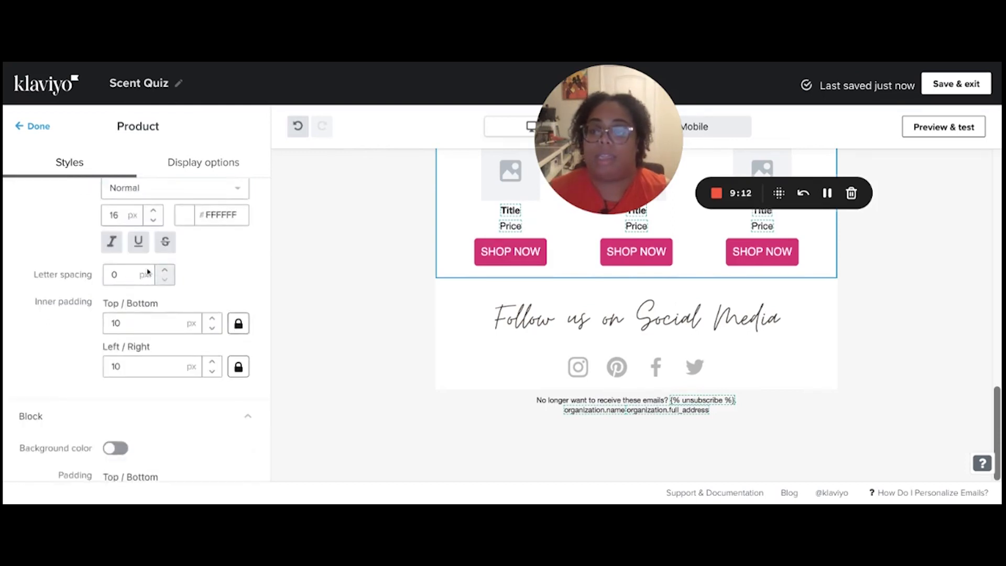
Step: Set the letter spacing of the product block's button text to 2 px
scroll(188, 300, up, 2)
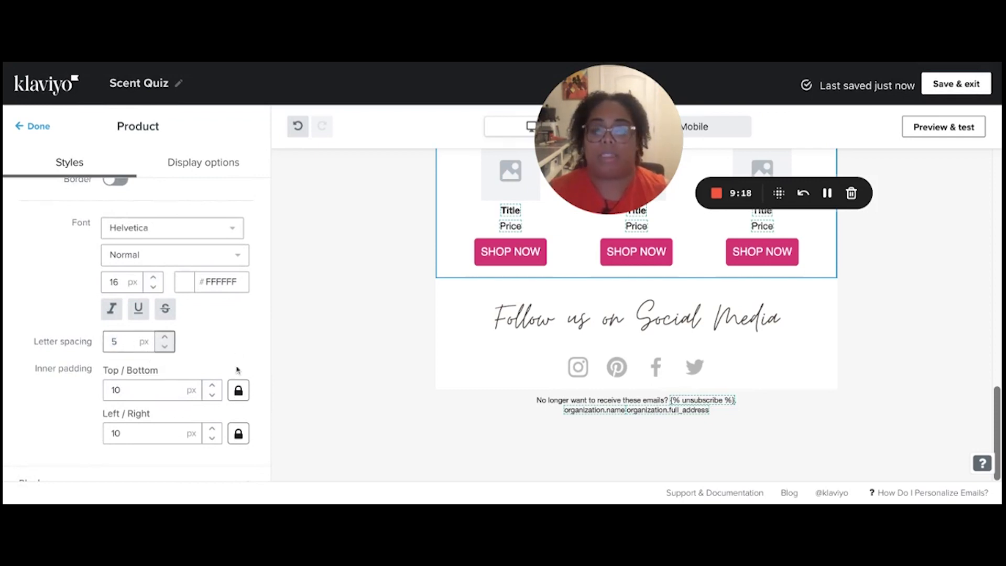
double_click(125, 341)
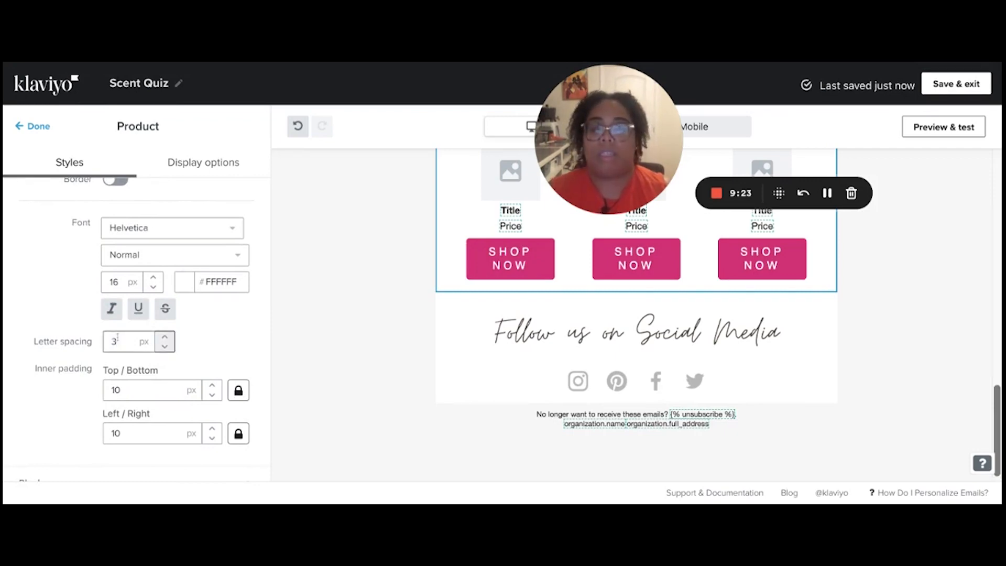
click(212, 347)
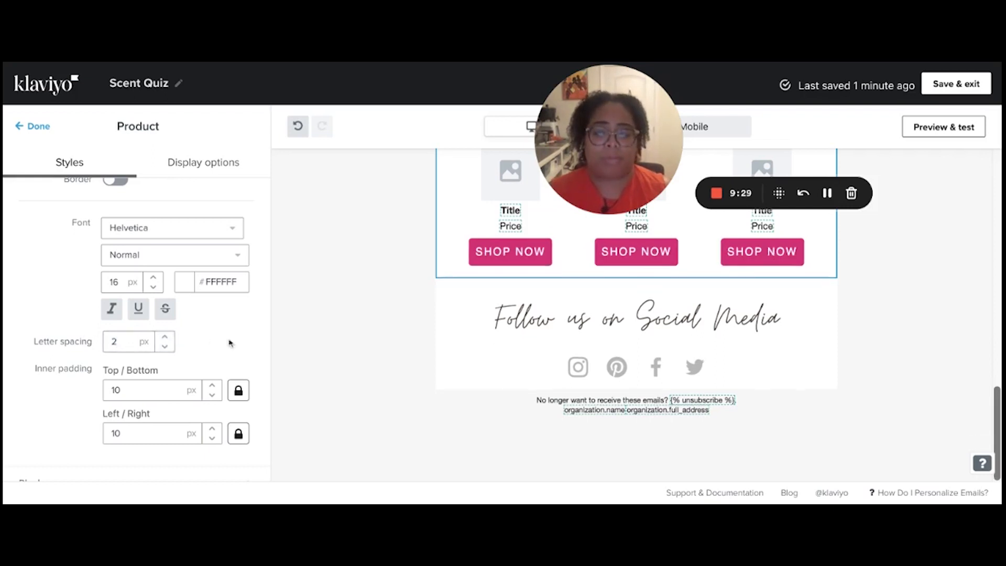
scroll(417, 327, up, 2)
scroll(418, 327, up, 7)
scroll(417, 327, down, 4)
scroll(636, 315, down, 3)
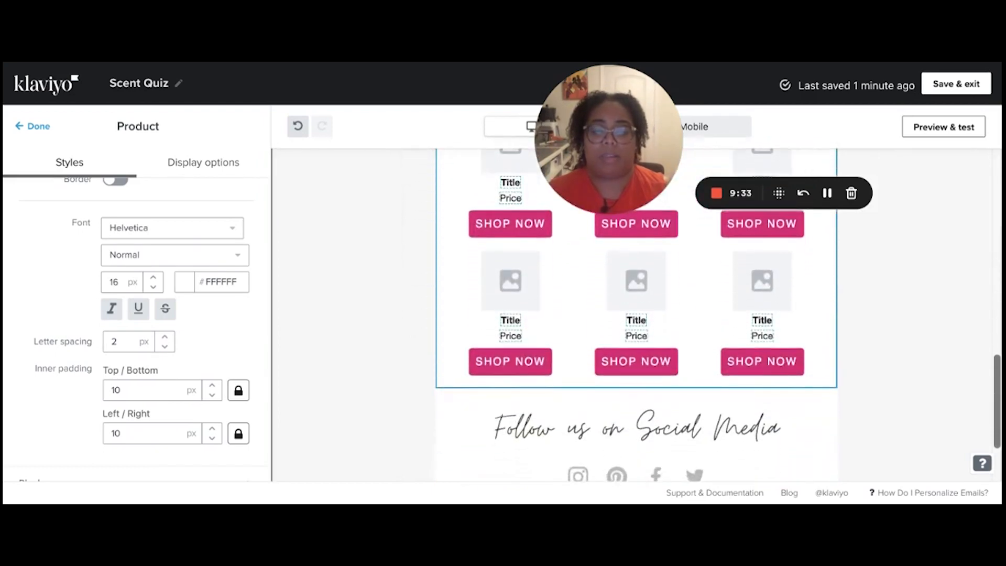
scroll(637, 315, up, 4)
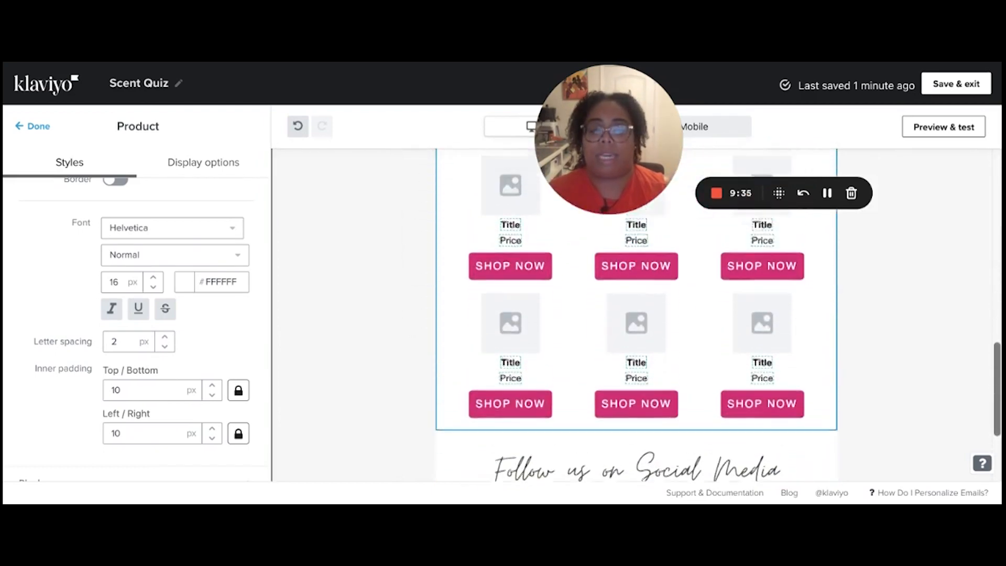
scroll(232, 275, up, 7)
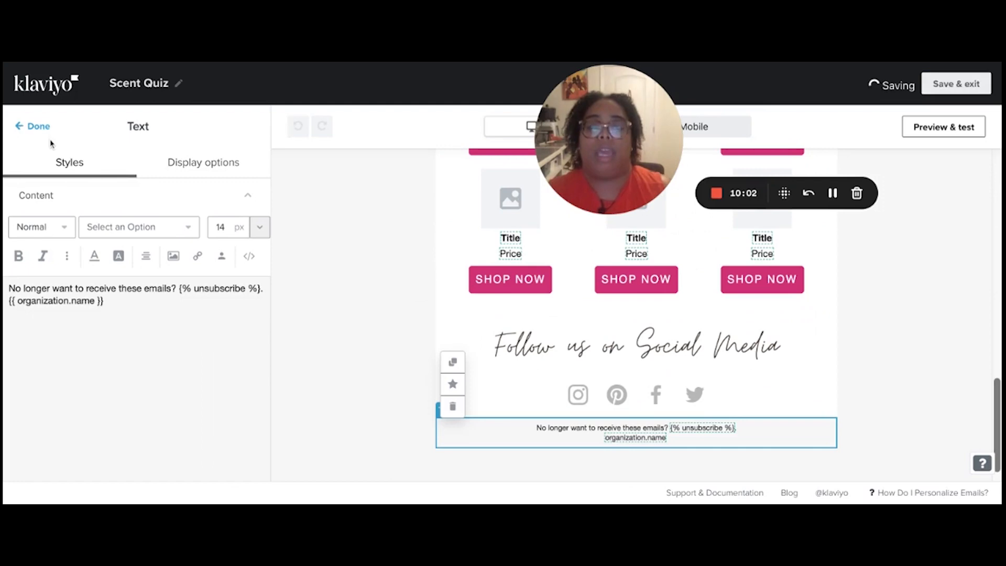
Step: Finish editing the footer text block and check the whole email's layout in the mobile view
click(38, 126)
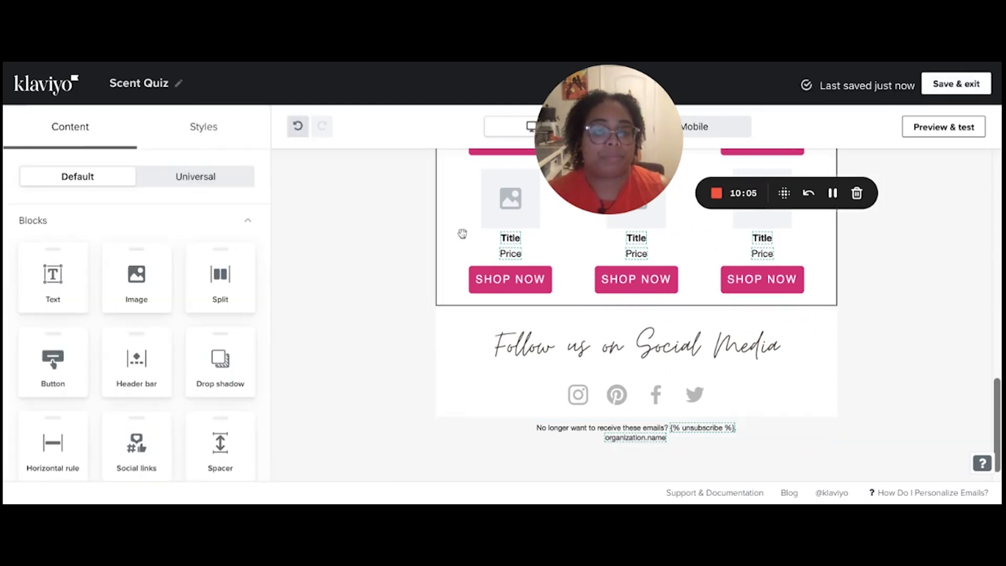
scroll(462, 234, up, 3)
scroll(462, 234, up, 10)
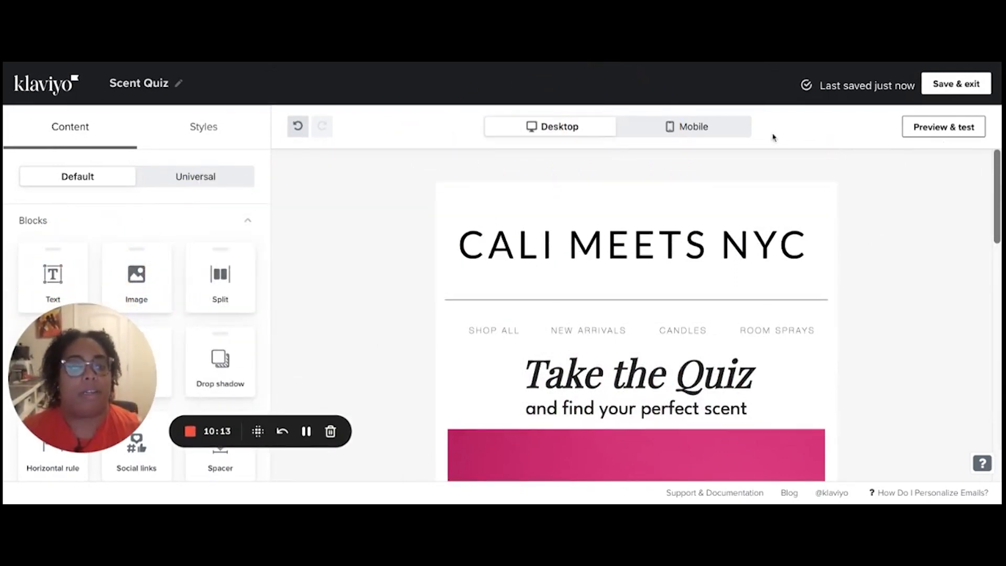
click(712, 138)
scroll(755, 252, down, 4)
scroll(755, 252, down, 7)
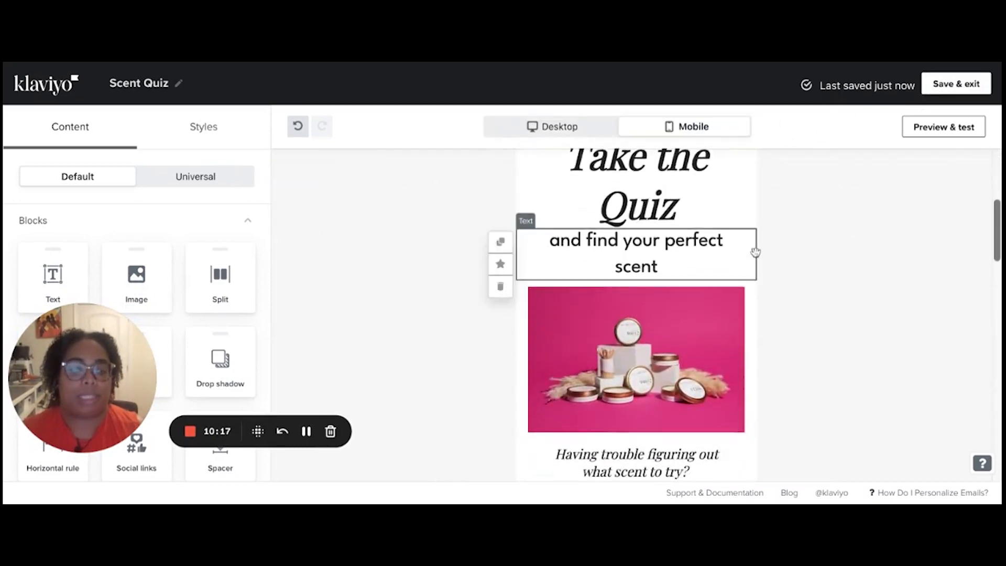
scroll(637, 315, up, 7)
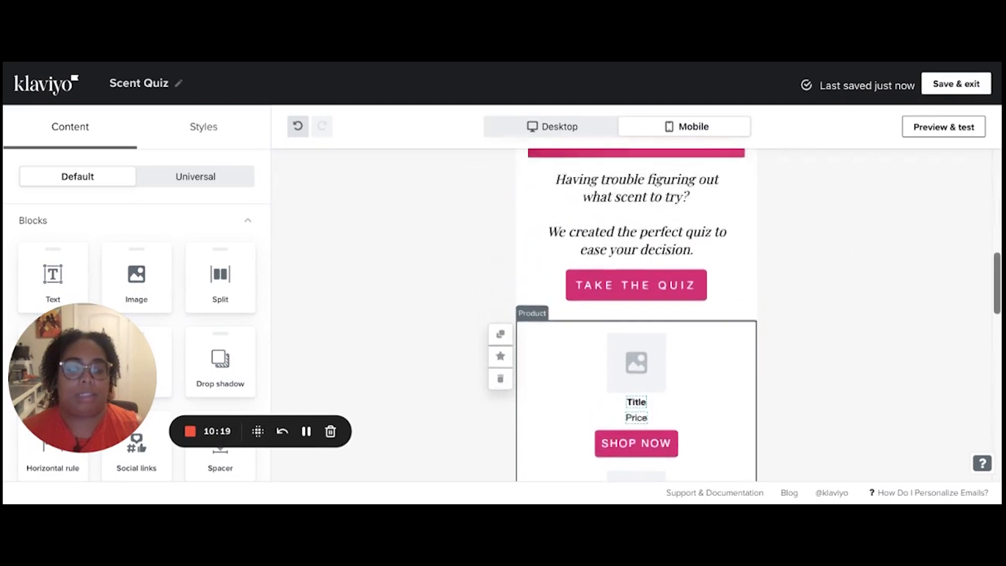
scroll(637, 277, up, 1)
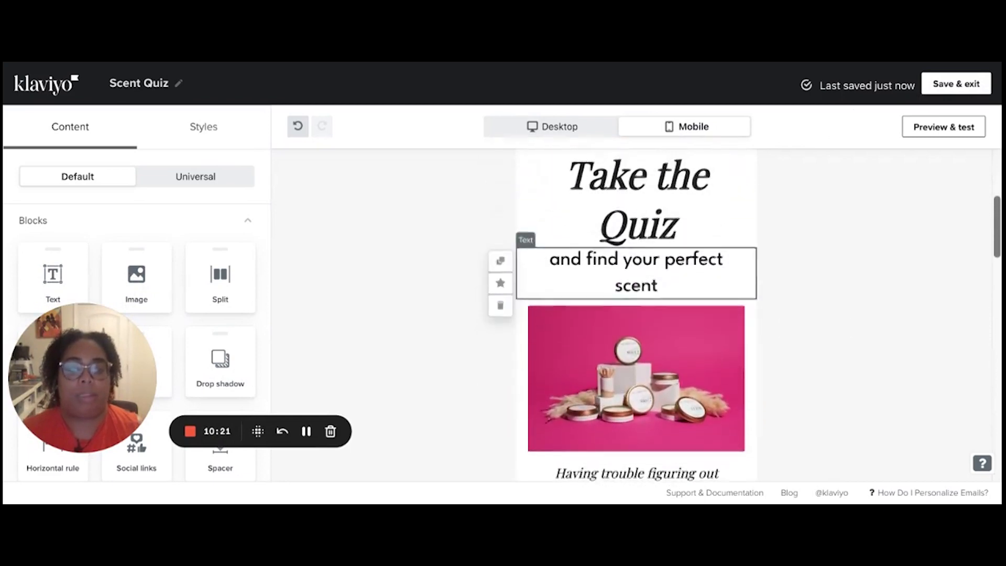
scroll(637, 278, down, 6)
scroll(637, 314, down, 4)
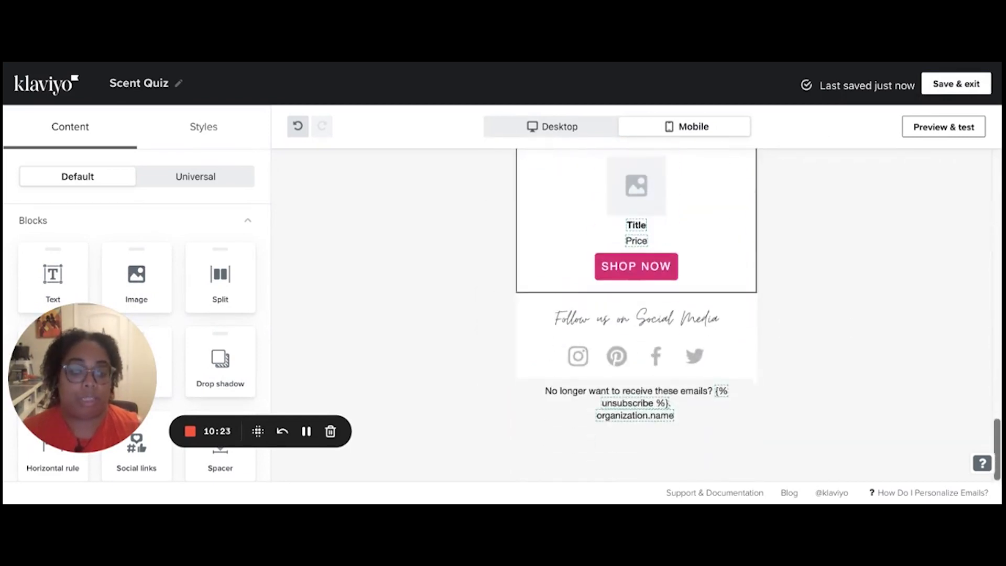
scroll(637, 315, up, 12)
scroll(637, 314, up, 2)
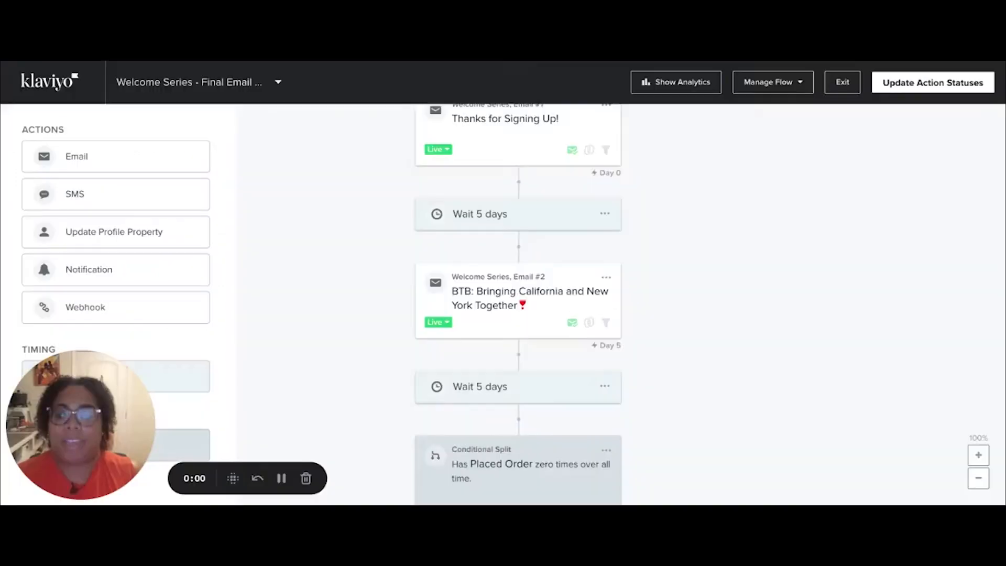
Step: Add an email to the Welcome Series flow between the second 5-day wait and the Placed Order conditional split
scroll(830, 395, down, 2)
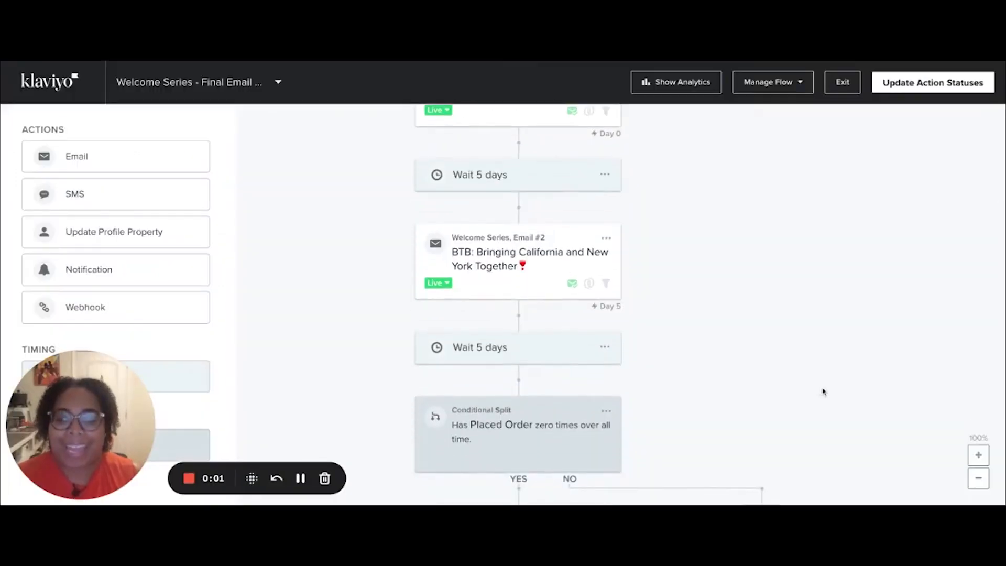
scroll(740, 361, down, 2)
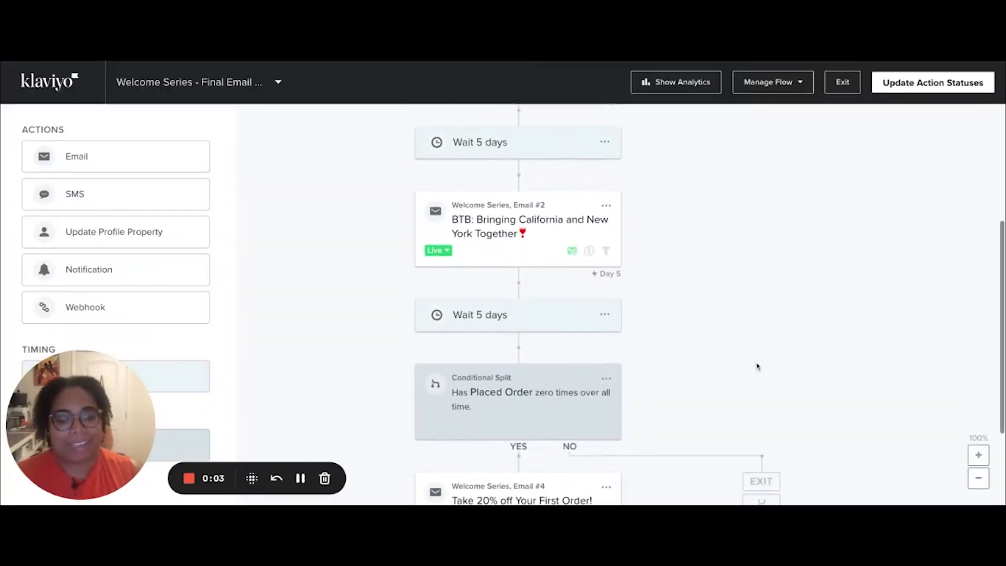
drag(72, 158, 528, 350)
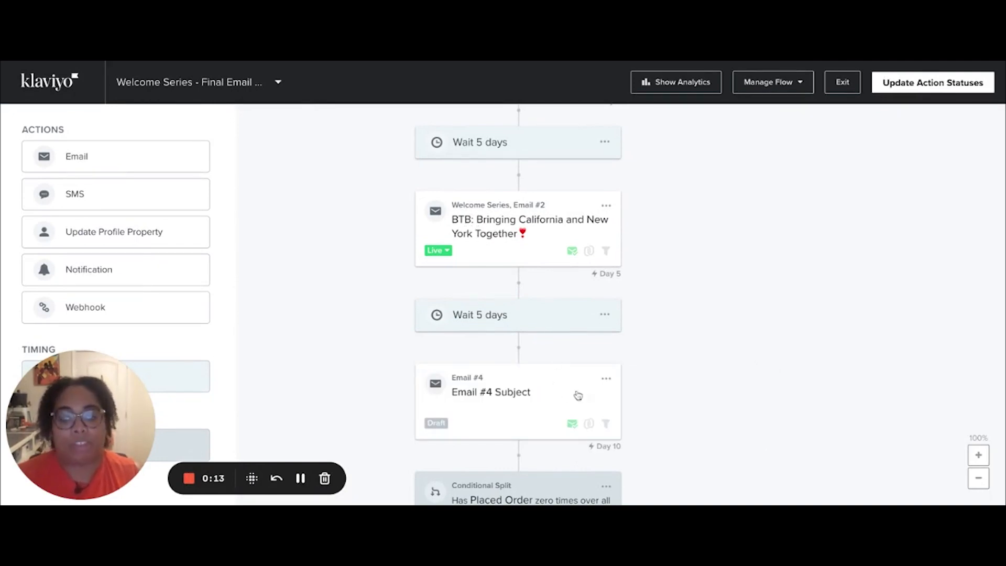
scroll(605, 381, down, 2)
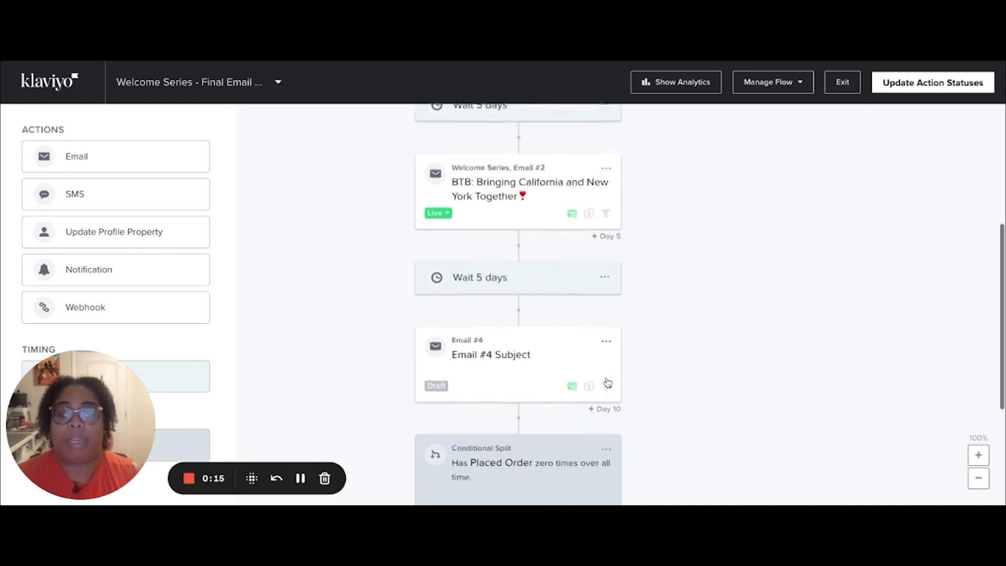
scroll(518, 304, down, 3)
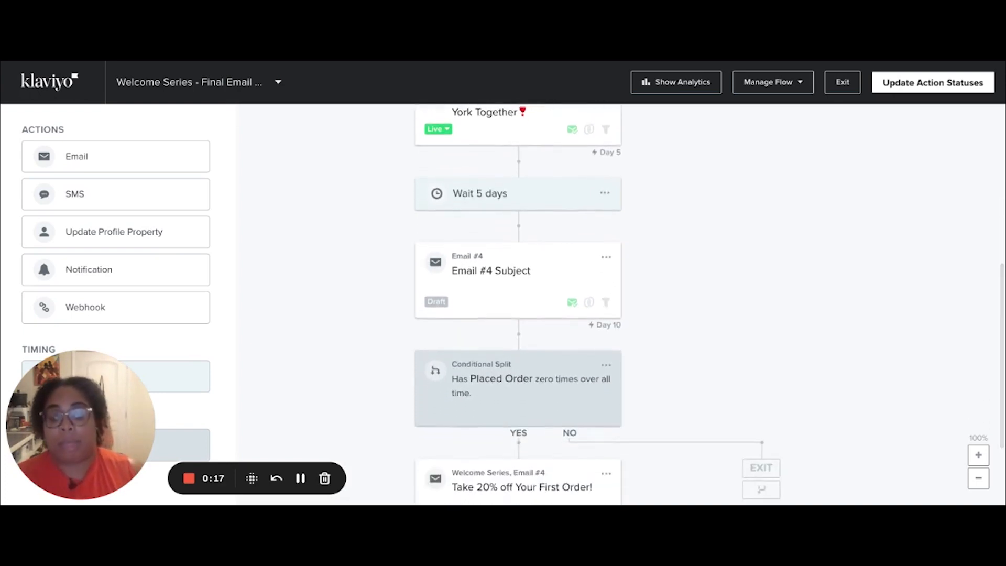
scroll(606, 339, up, 3)
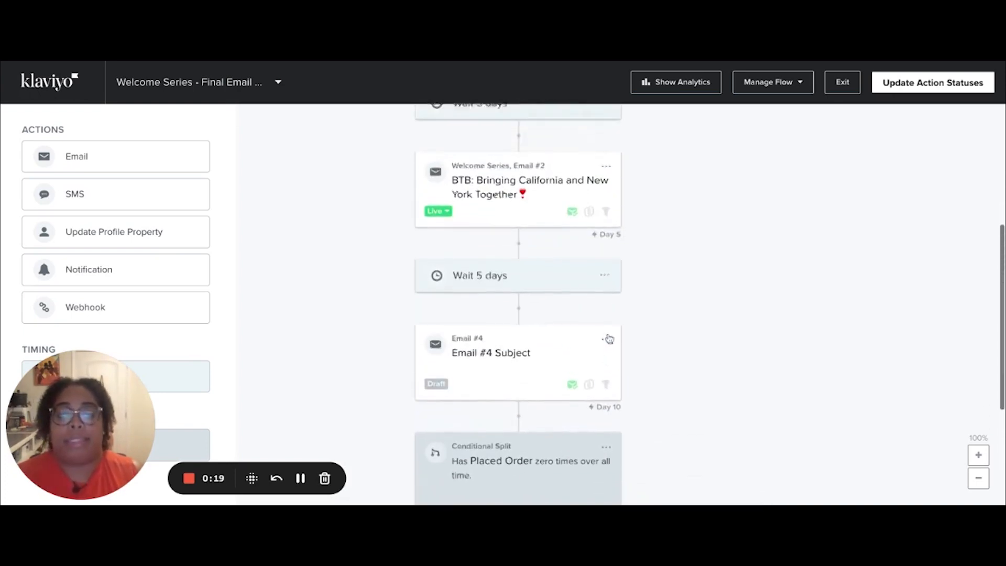
Step: Open the template library for the new Email #4 and browse its themed templates
click(608, 350)
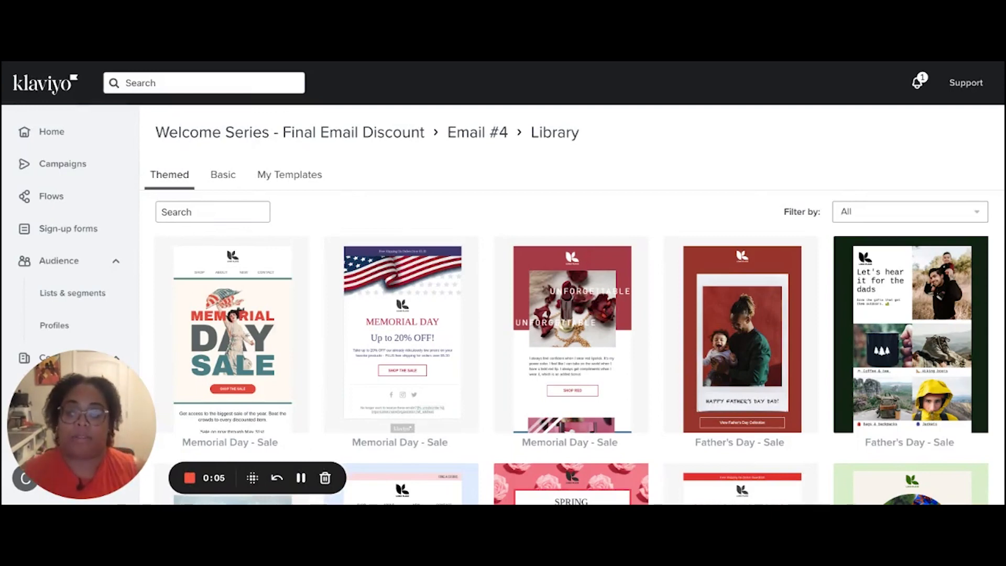
scroll(461, 161, down, 2)
scroll(410, 230, up, 2)
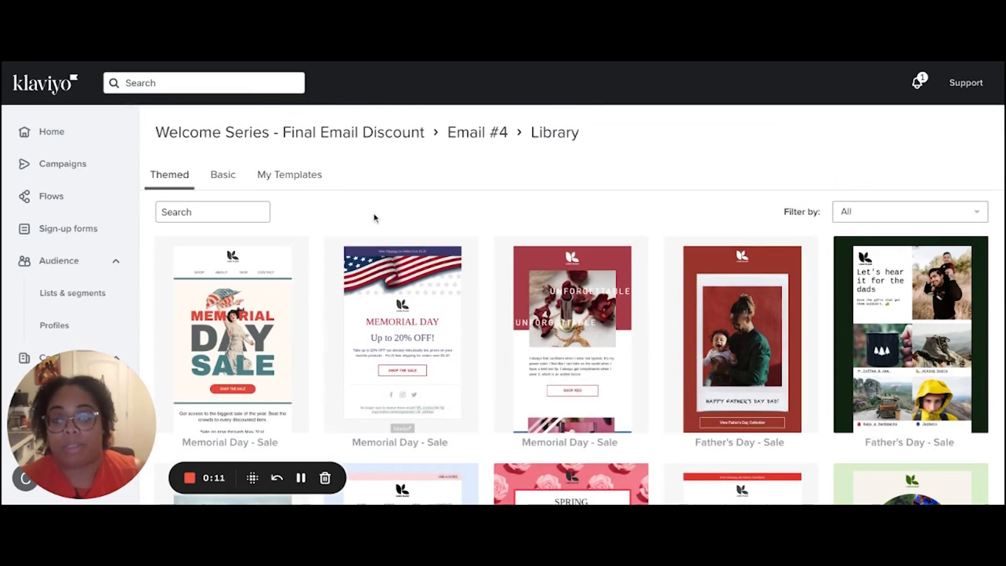
scroll(375, 218, down, 3)
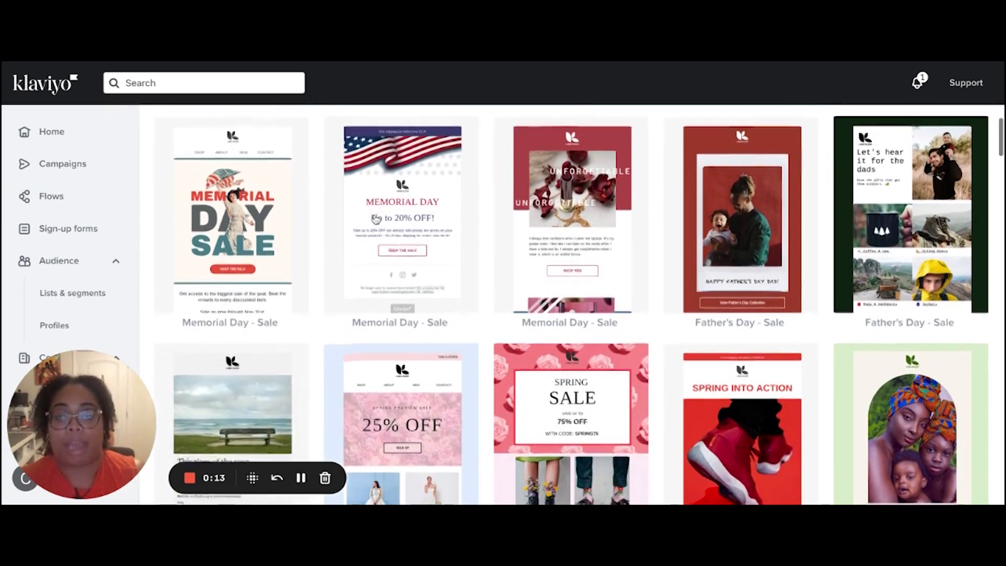
scroll(376, 219, down, 3)
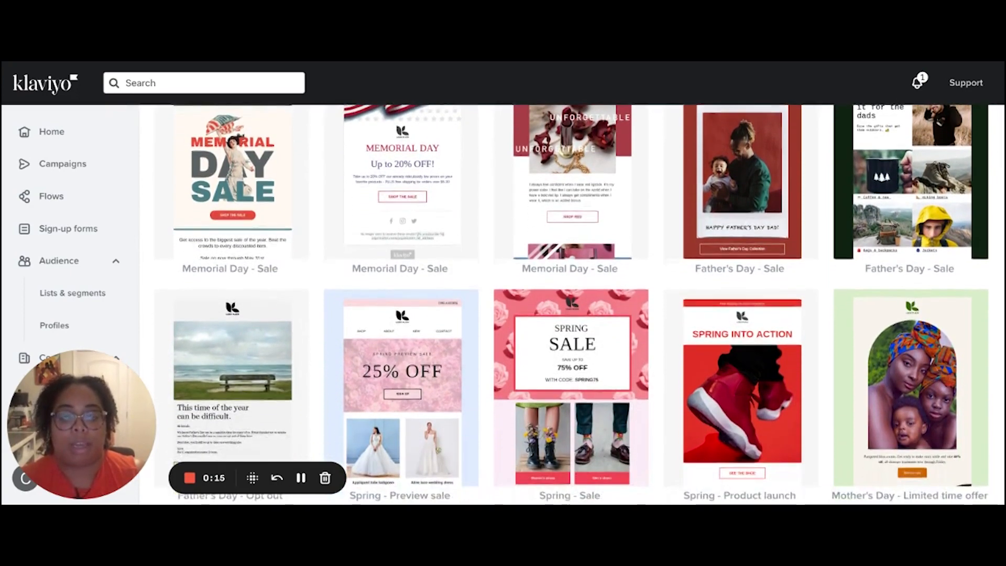
scroll(574, 304, up, 5)
scroll(574, 308, down, 2)
scroll(572, 304, down, 6)
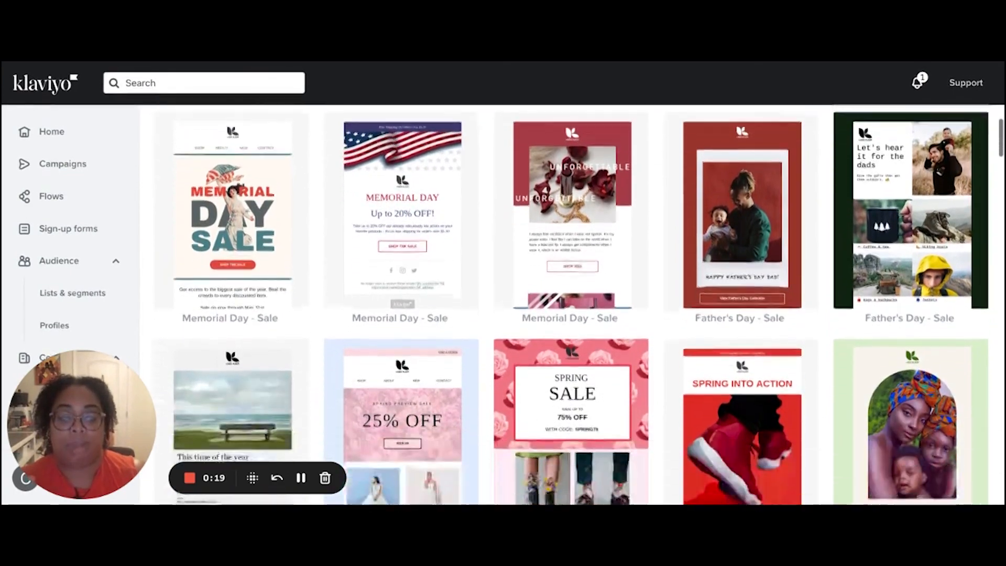
scroll(573, 304, down, 10)
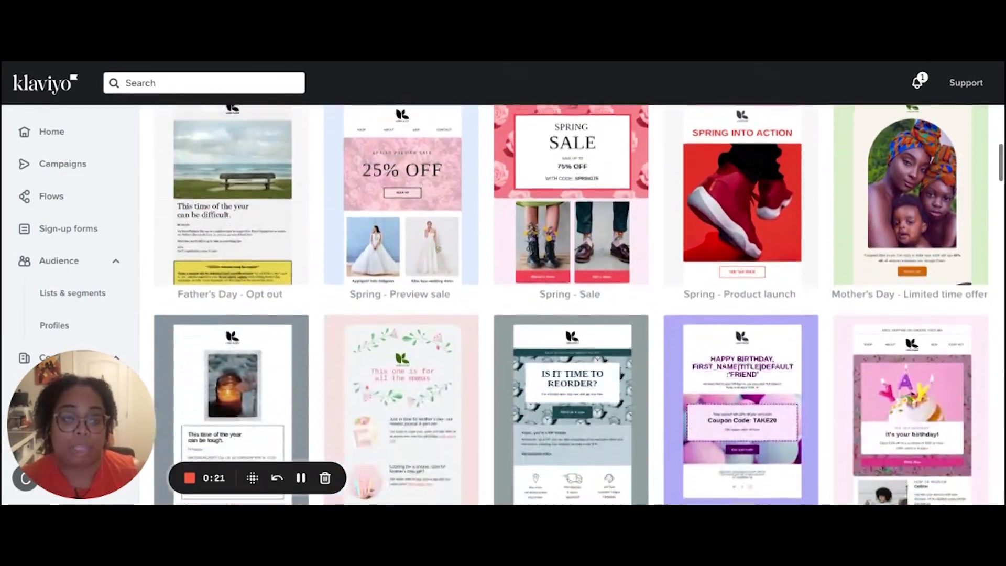
scroll(572, 304, down, 13)
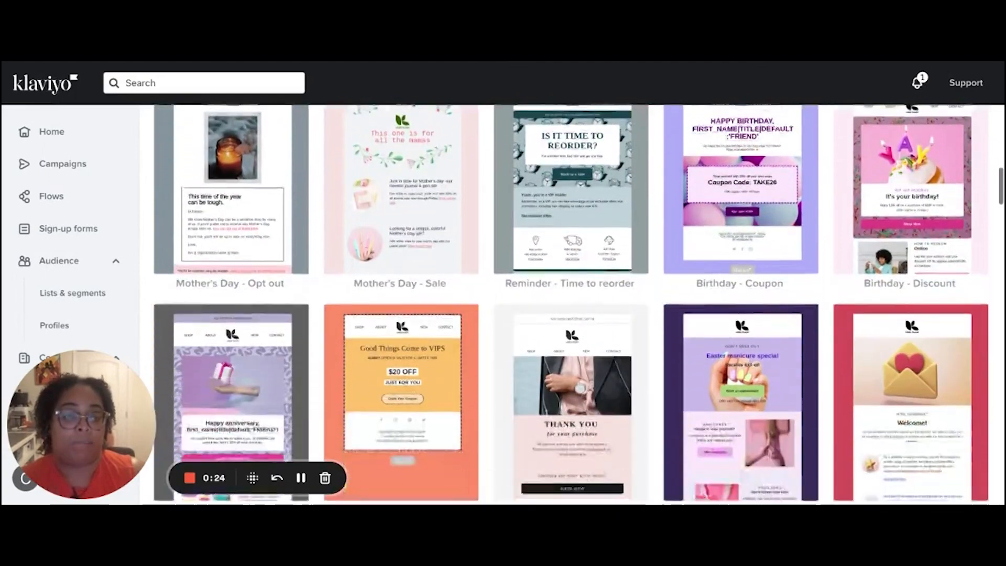
scroll(572, 304, down, 12)
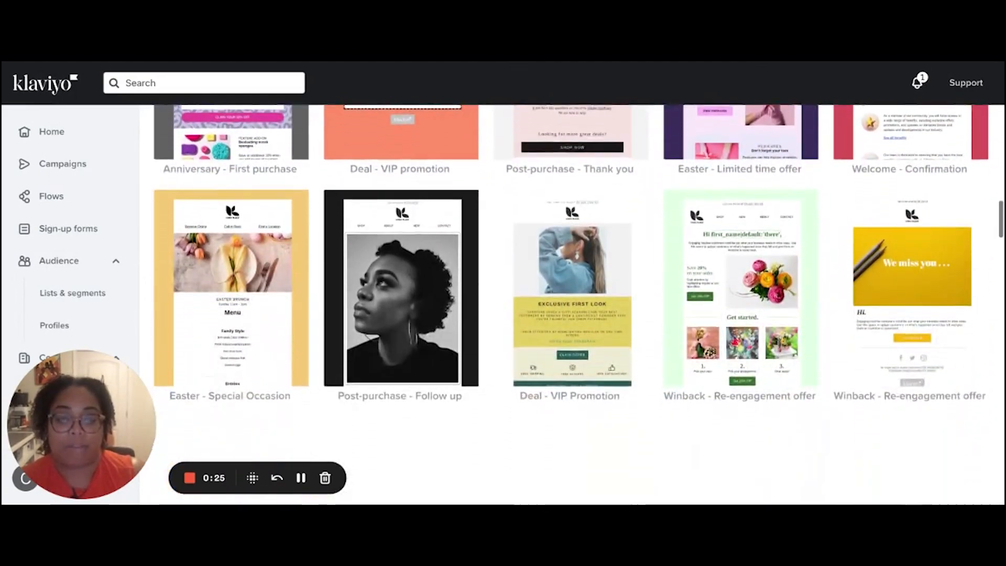
scroll(572, 304, up, 20)
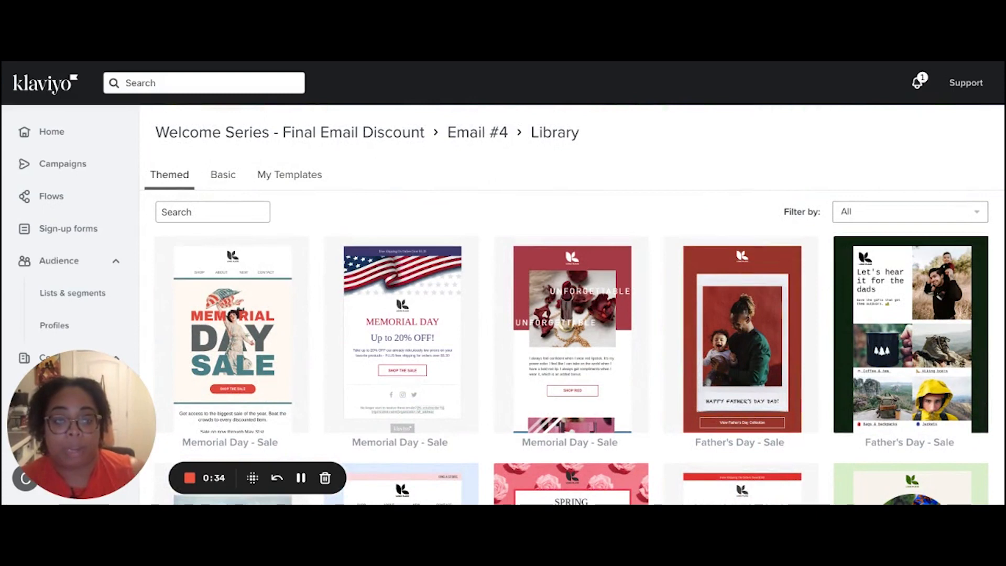
scroll(557, 221, down, 1)
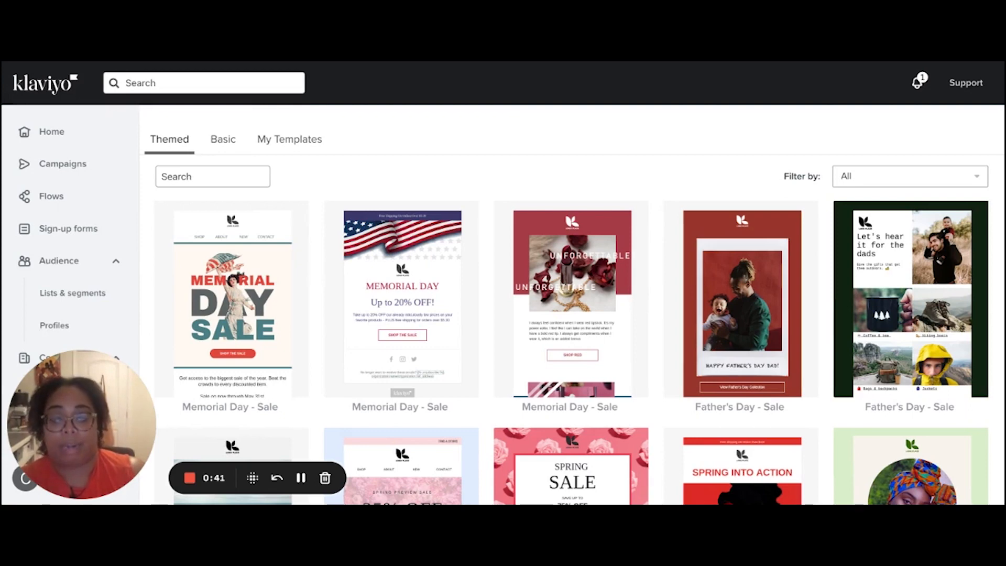
Step: Preview the saved Scent Quiz template among the account's own templates and use it for Email #4
click(286, 147)
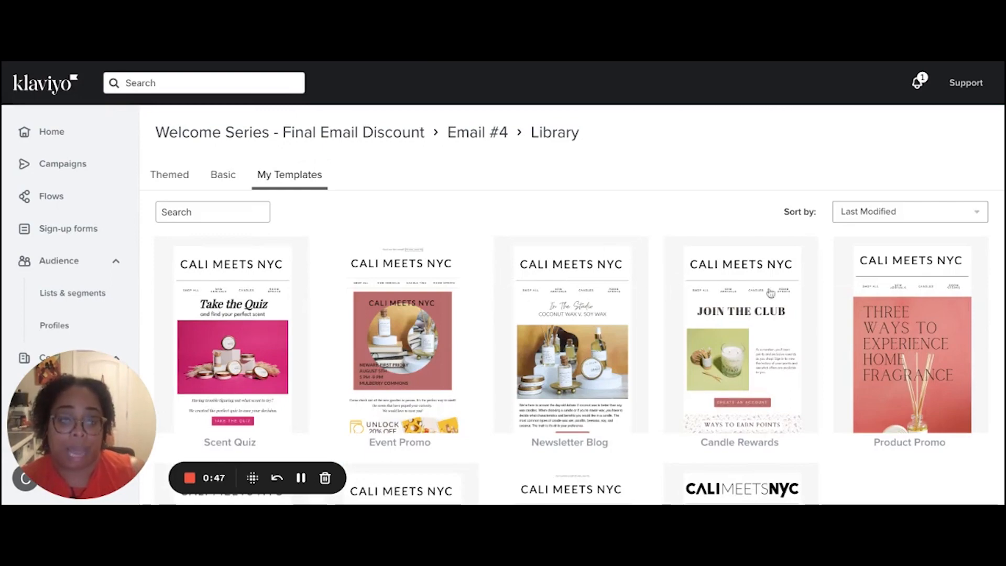
scroll(639, 265, down, 2)
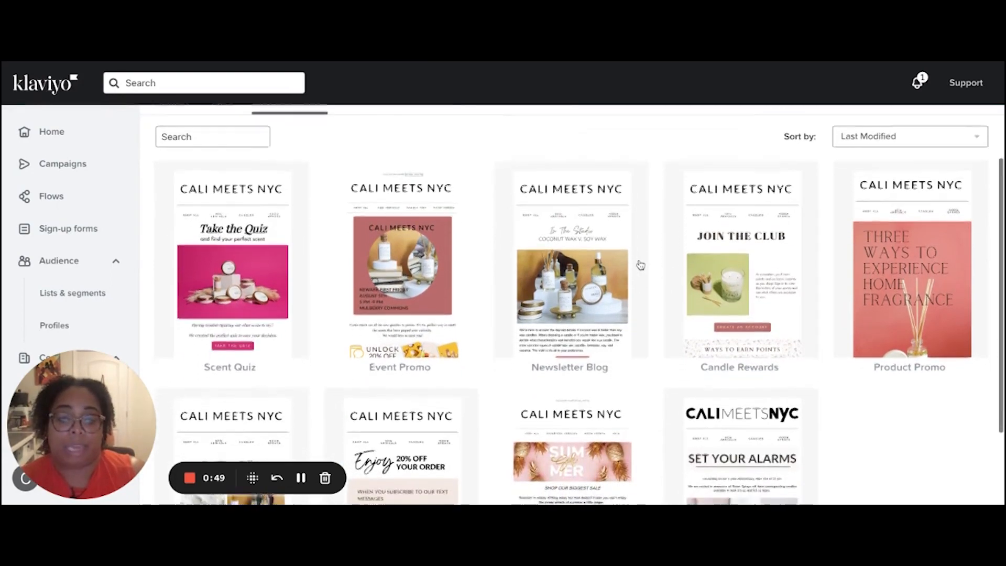
scroll(641, 265, up, 2)
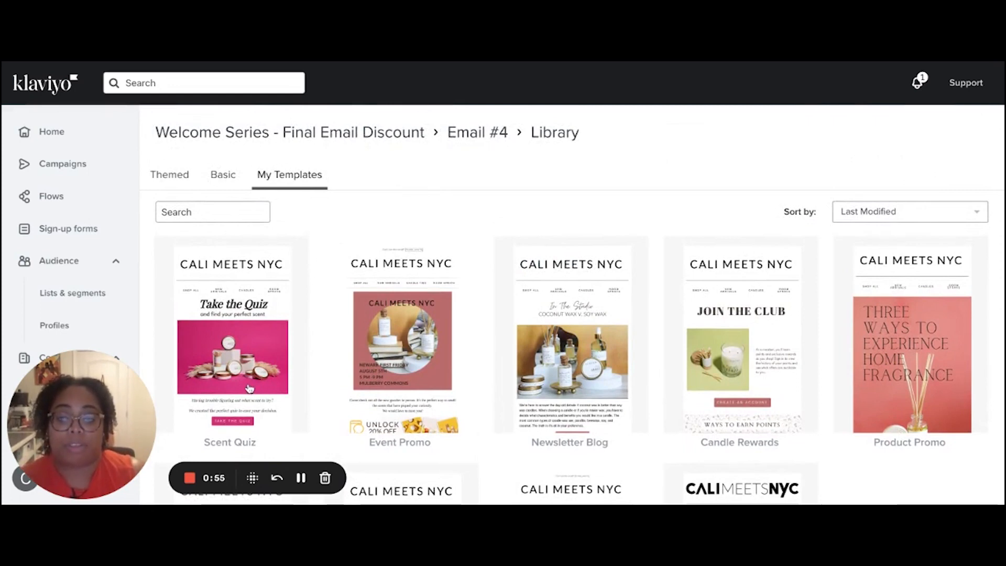
click(231, 341)
scroll(402, 314, down, 6)
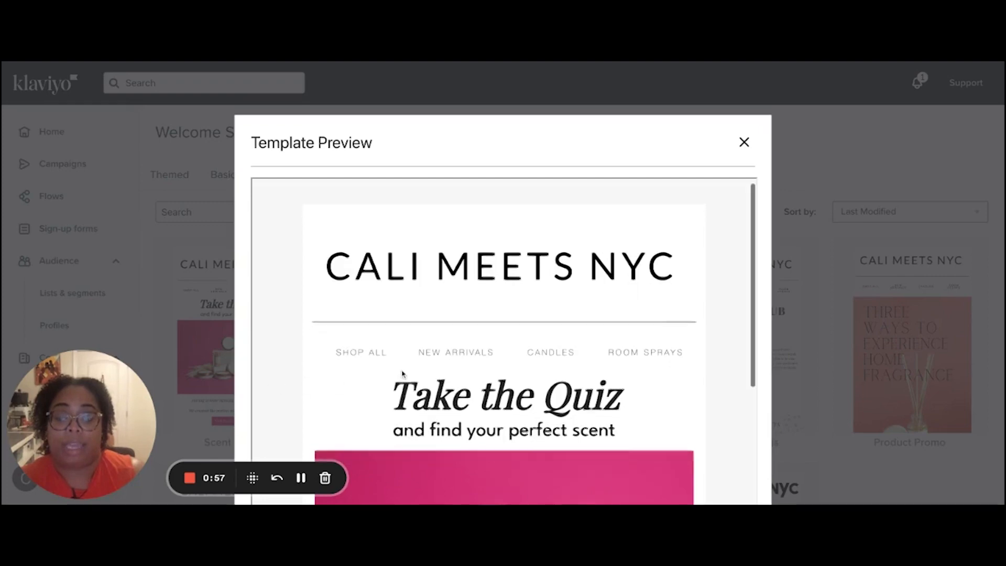
scroll(402, 370, down, 8)
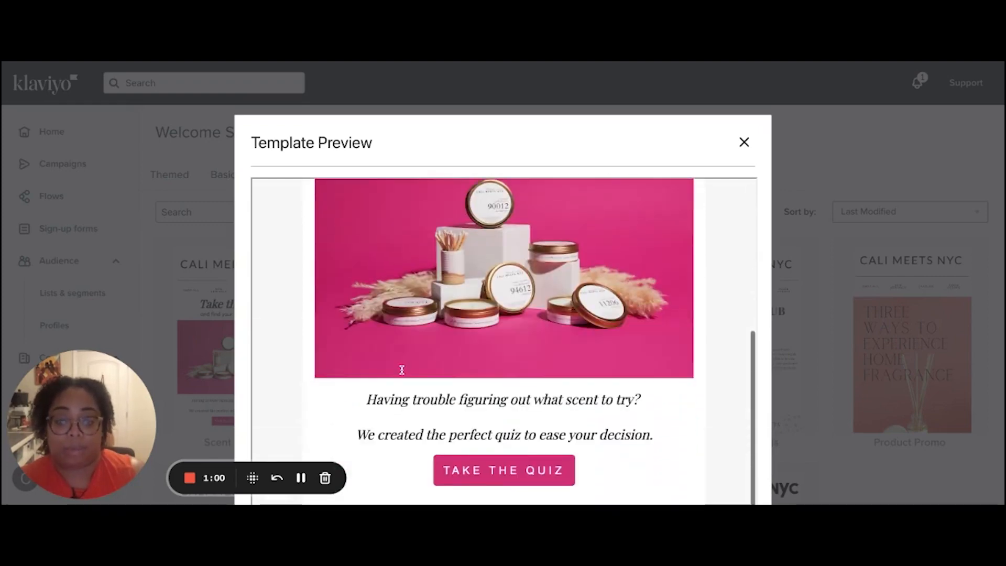
scroll(503, 314, down, 4)
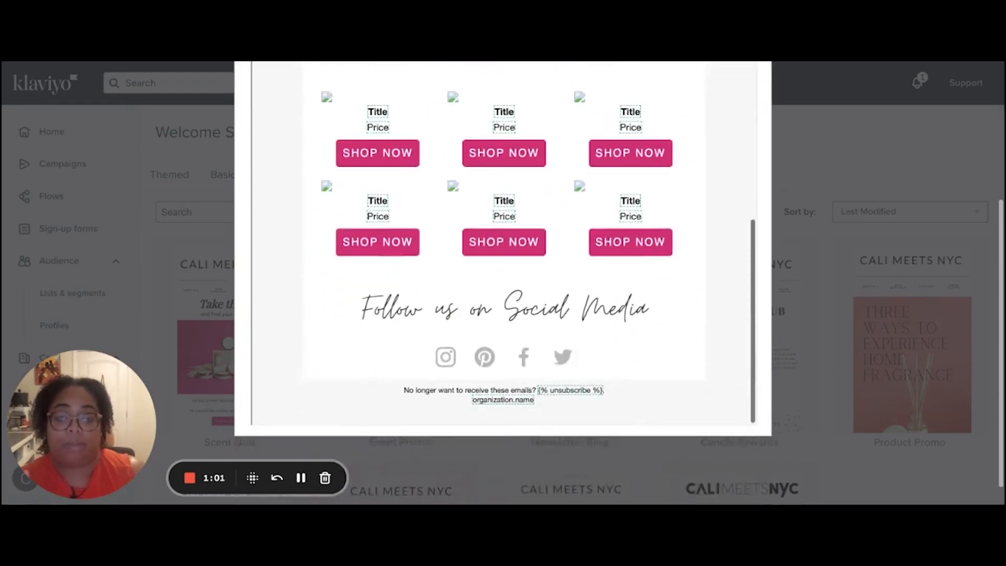
click(694, 425)
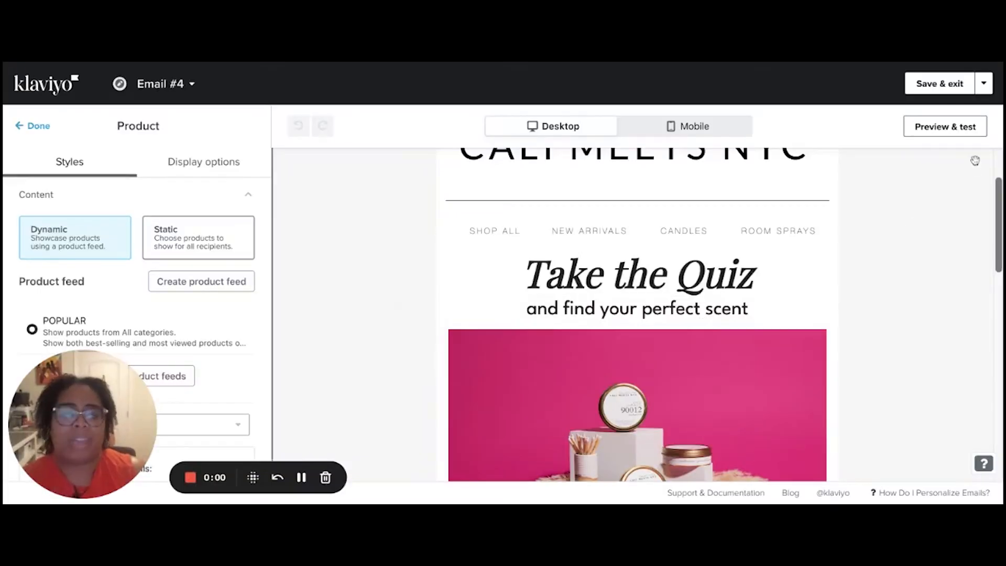
Step: Review the Scent Quiz layout in the email editor down to the product block, and return to Email #4's message content
scroll(761, 273, down, 5)
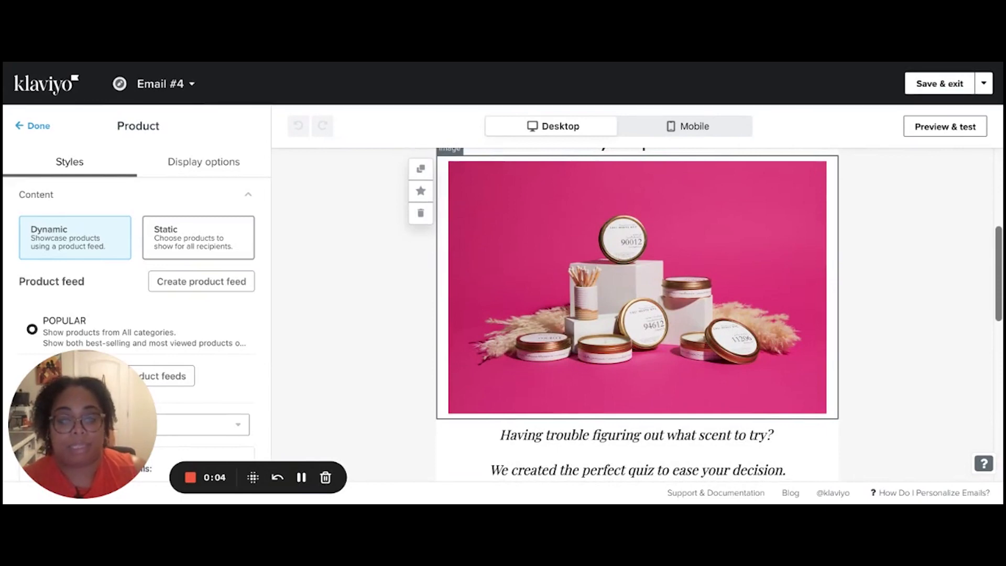
scroll(637, 304, down, 10)
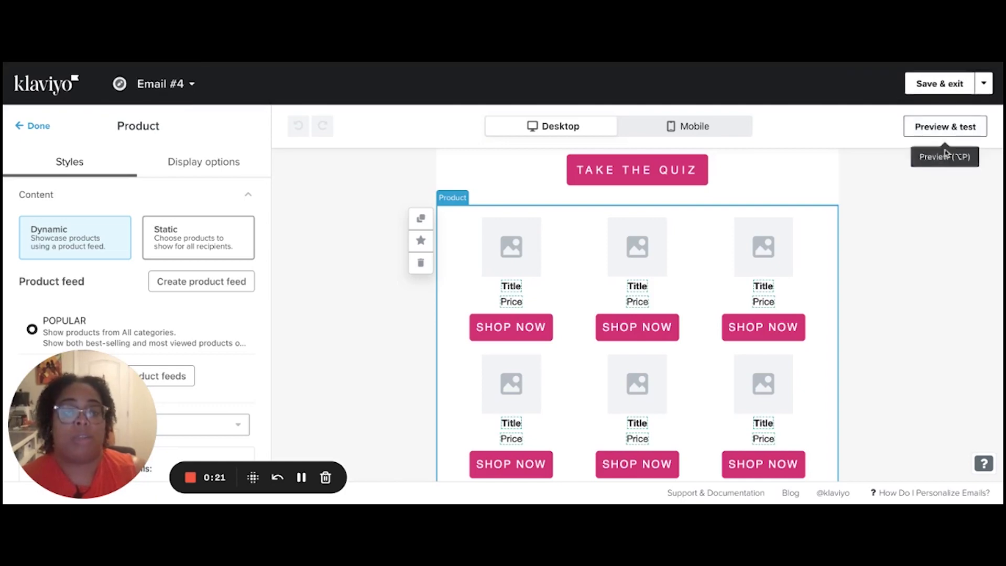
scroll(917, 188, up, 5)
scroll(917, 189, up, 5)
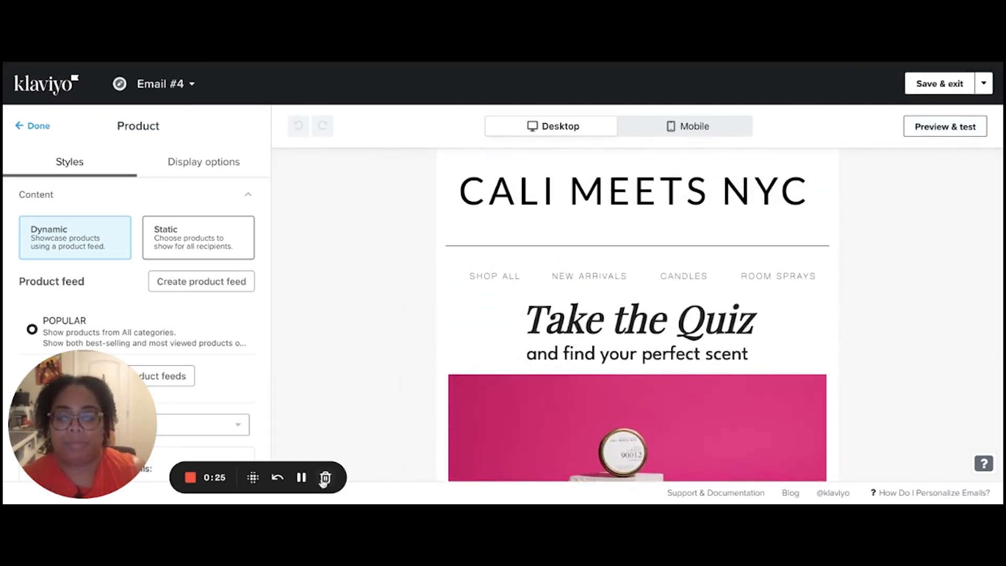
click(548, 228)
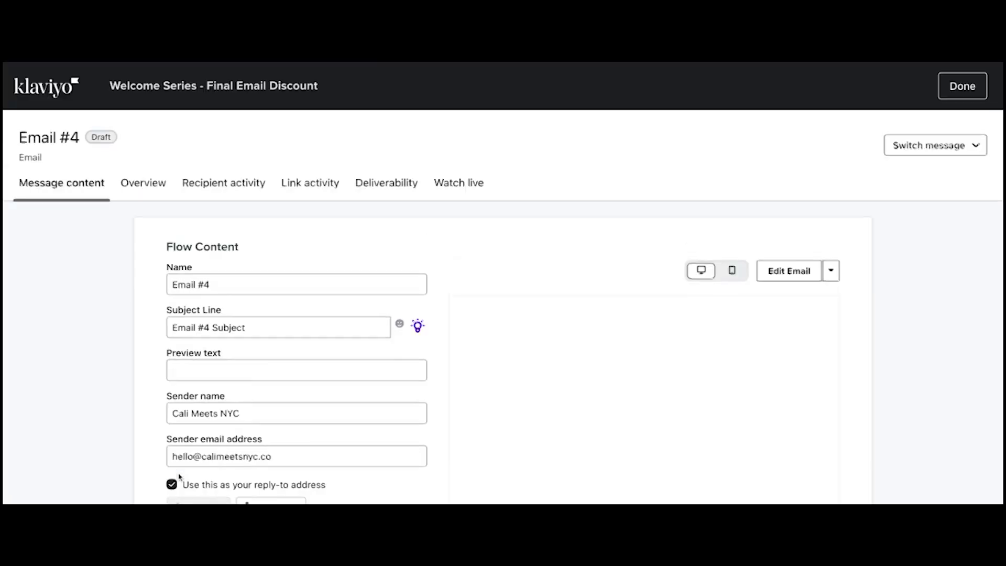
Step: Rename Email #4 as Scent Quiz in its flow content settings
scroll(213, 421, down, 1)
scroll(213, 420, down, 1)
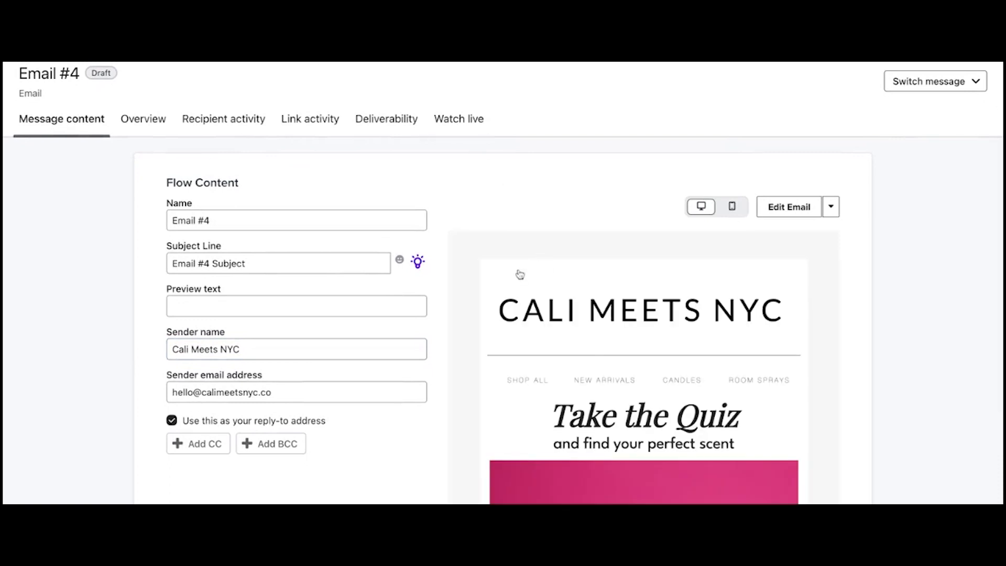
scroll(503, 273, down, 2)
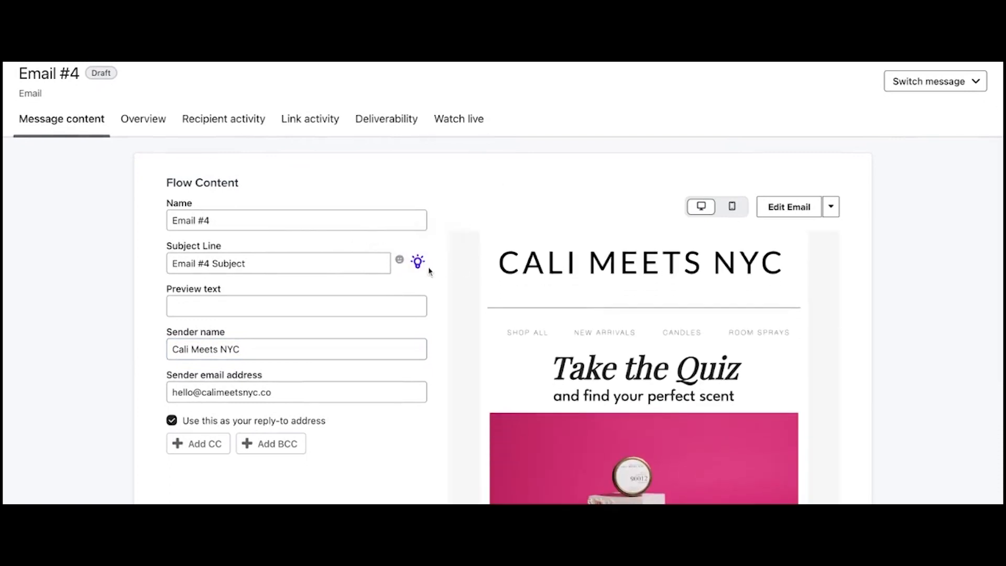
click(224, 214)
triple_click(224, 214)
scroll(420, 208, down, 3)
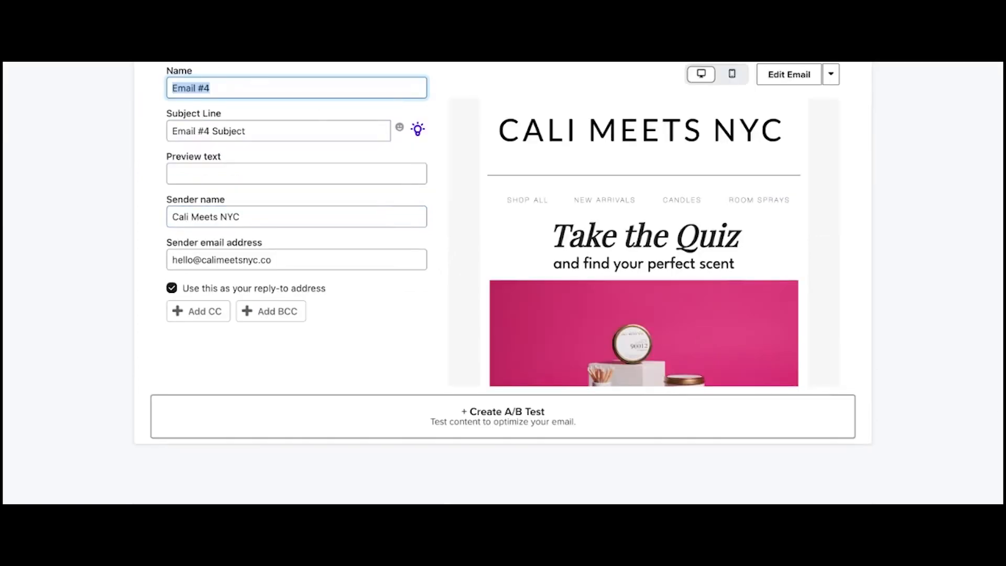
text(S)
Step: Start the Subject Line Assistant with the Welcome Series flow type and the brand name Cali Meets NYC
scroll(420, 255, up, 1)
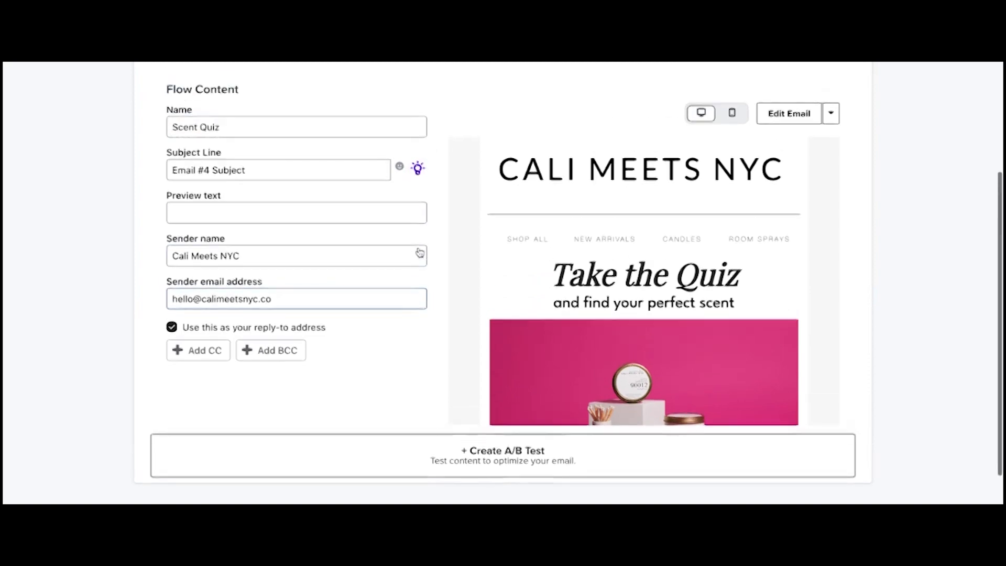
scroll(419, 253, up, 1)
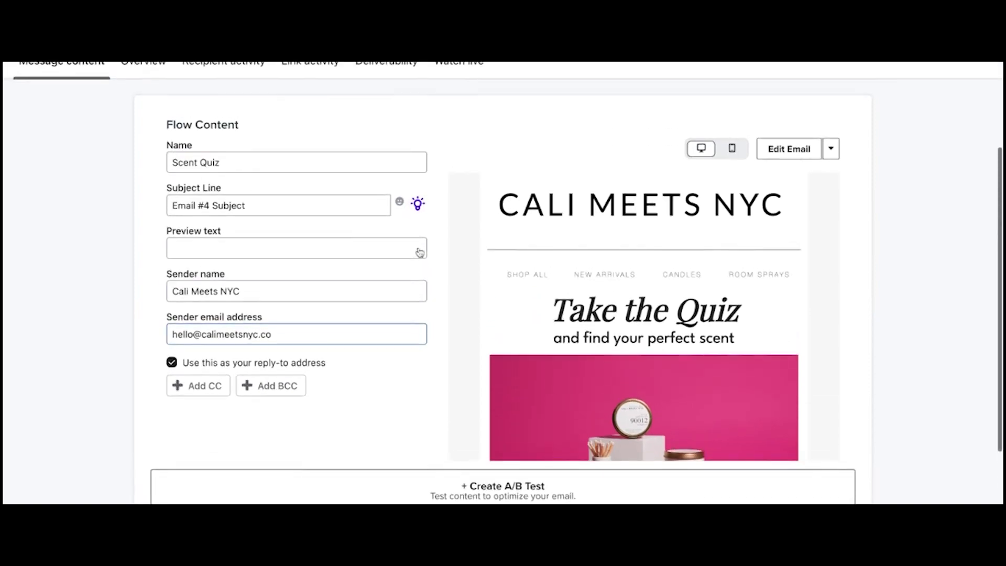
click(418, 204)
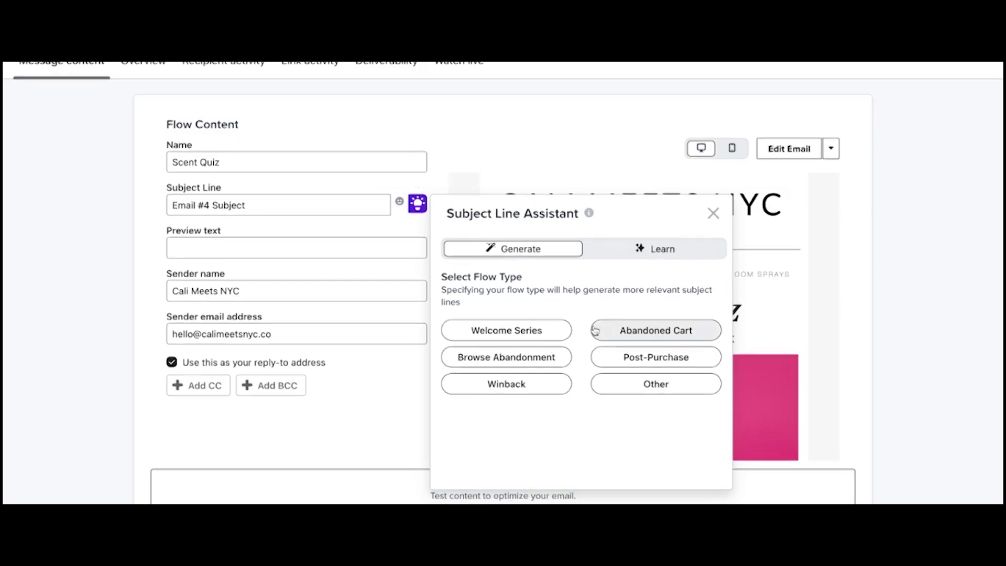
click(545, 330)
click(518, 296)
click(516, 294)
text(Cali)
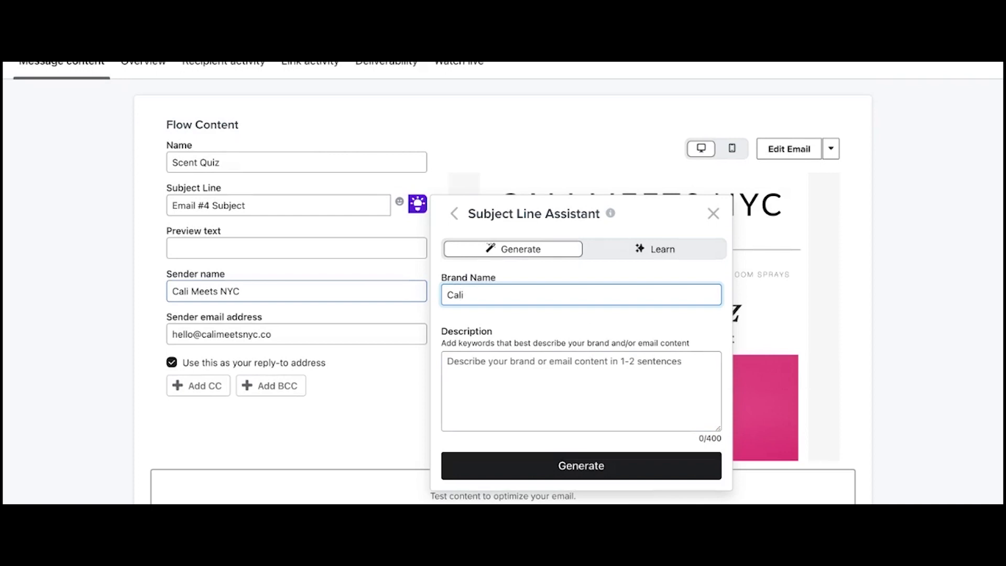
text( Meets NYC)
Step: Generate subject lines from "Cali Meets NYC product scent quiz. Find the perfect scent for you." and use "Discover Your Signature Scent Now!"
click(602, 367)
text(Cali Meets NYC product scent quiz. Find the perfect scent for you.)
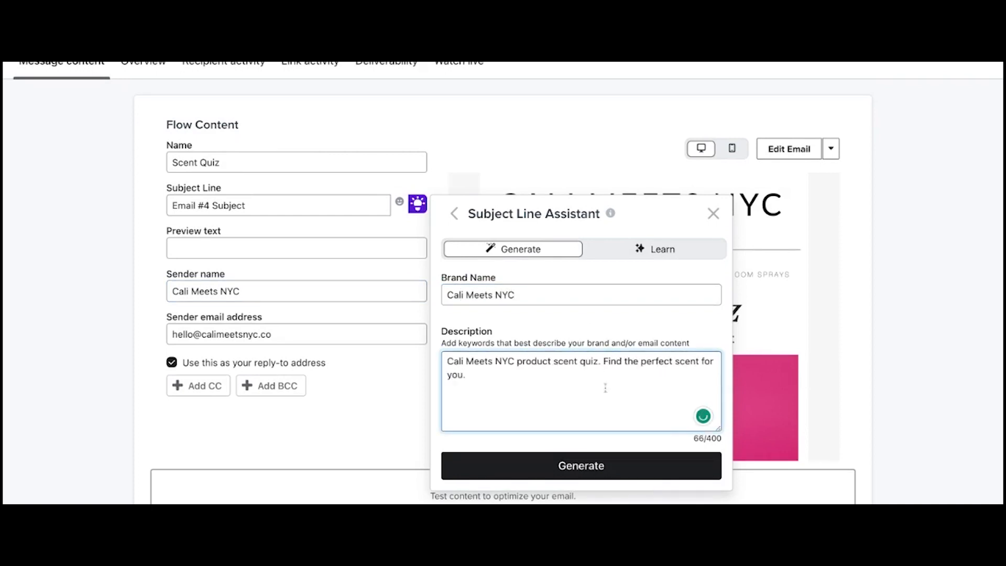
click(644, 464)
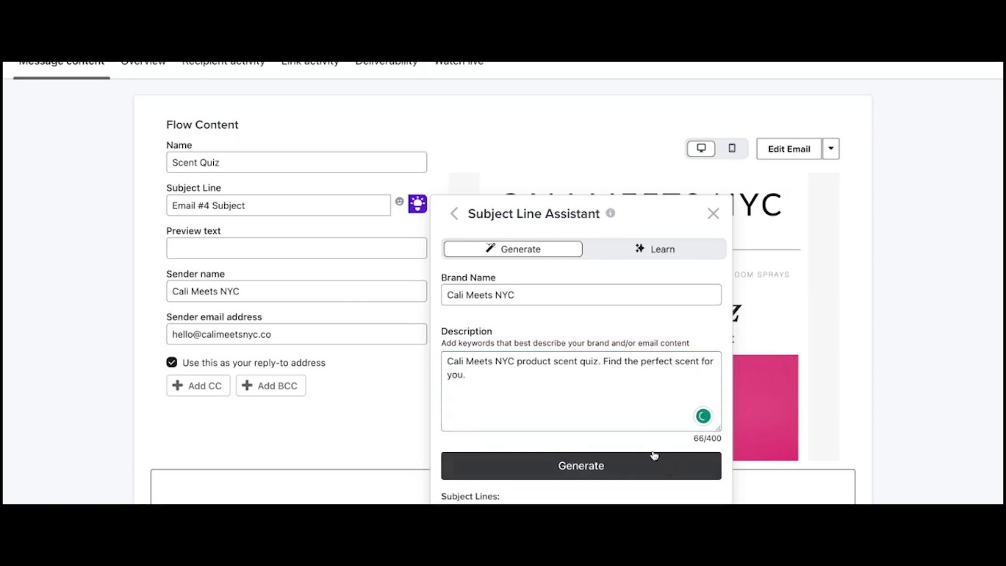
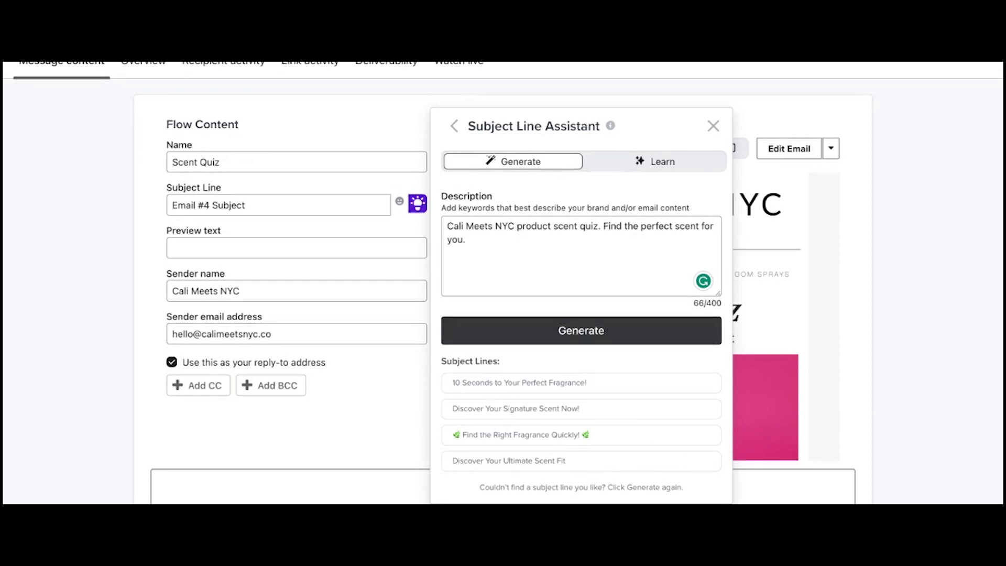
click(500, 413)
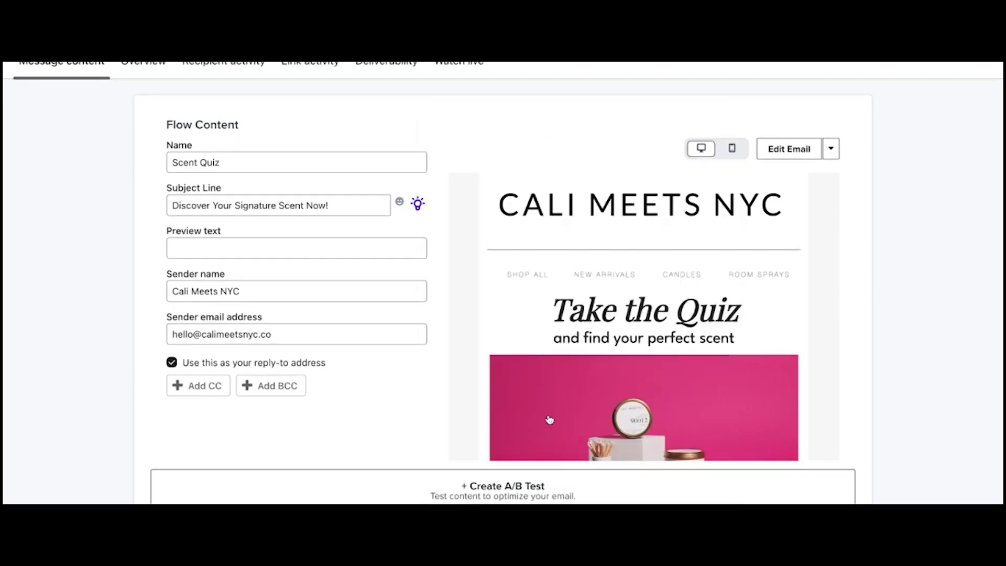
Step: Check the email's flow content fields and look through its preview, from the header to the product and social media sections
scroll(413, 366, down, 2)
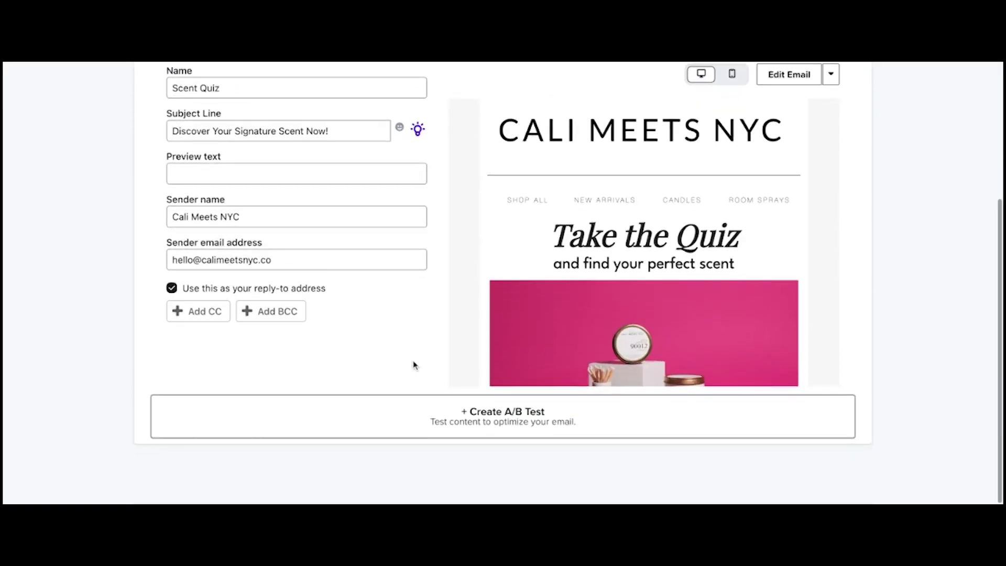
scroll(504, 283, up, 3)
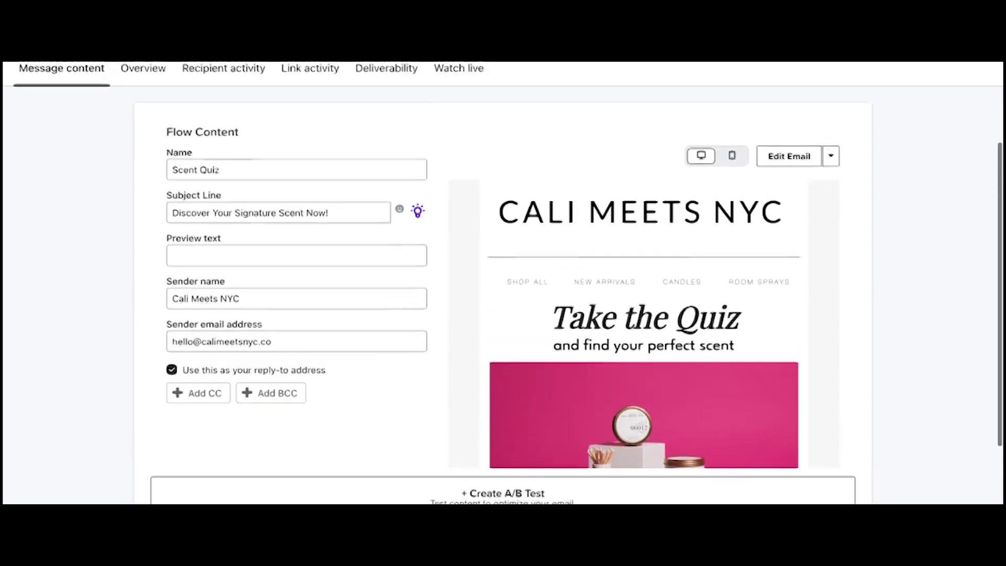
scroll(503, 283, down, 1)
scroll(596, 397, up, 1)
scroll(596, 398, down, 1)
scroll(596, 397, down, 10)
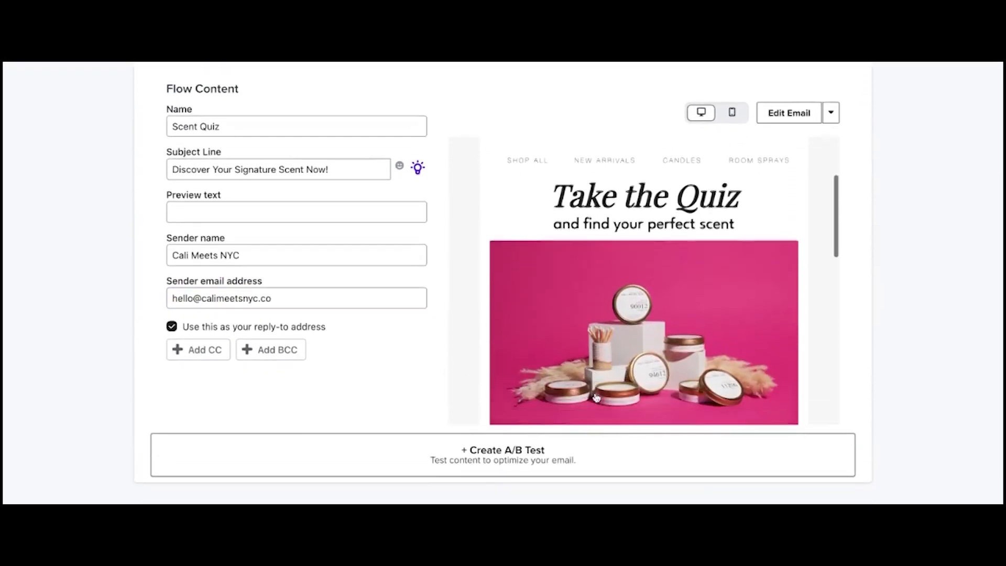
scroll(596, 397, up, 3)
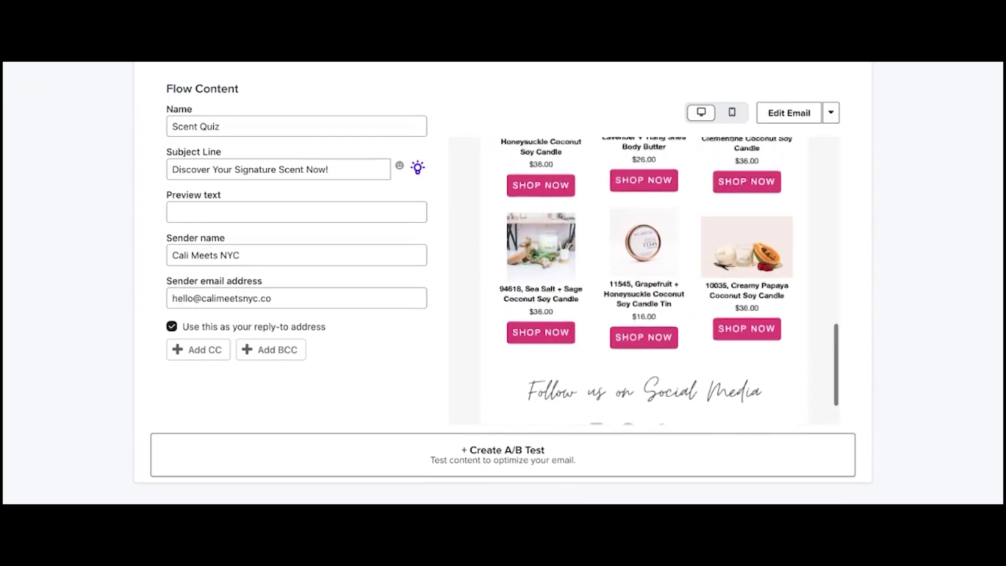
scroll(596, 397, down, 3)
scroll(955, 403, up, 3)
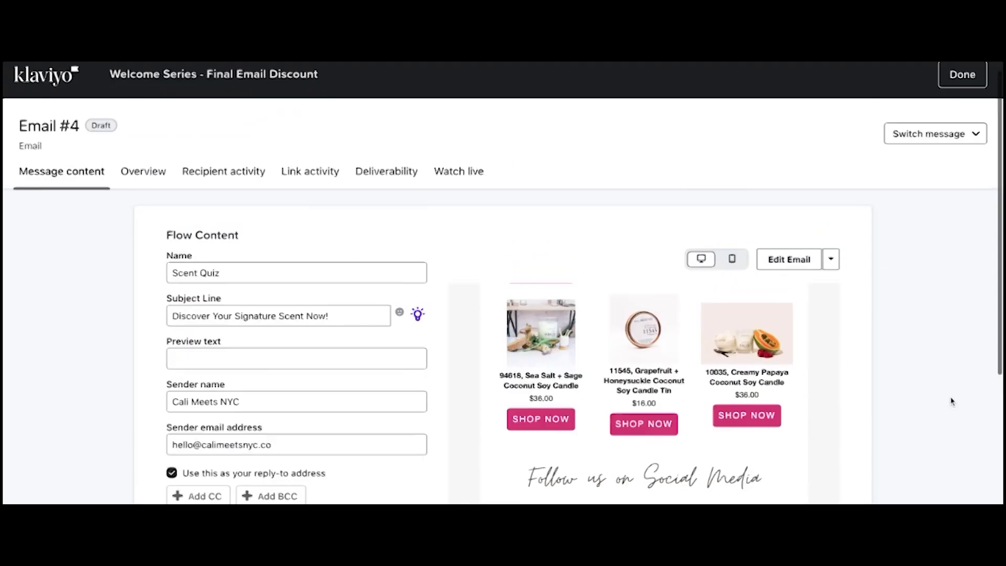
Step: Finish the message content and set the Scent Quiz email's status to Live in the flow
click(963, 87)
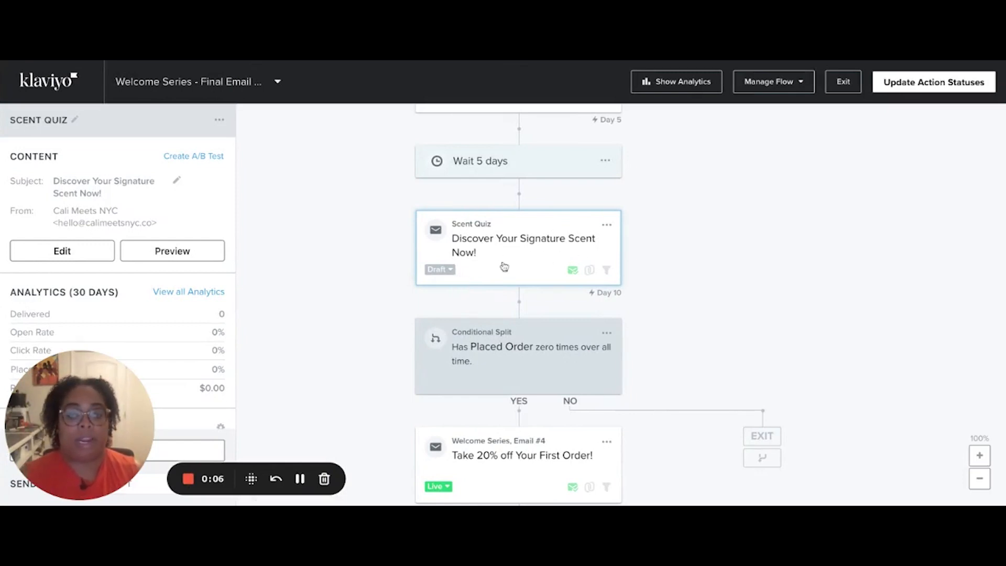
click(440, 269)
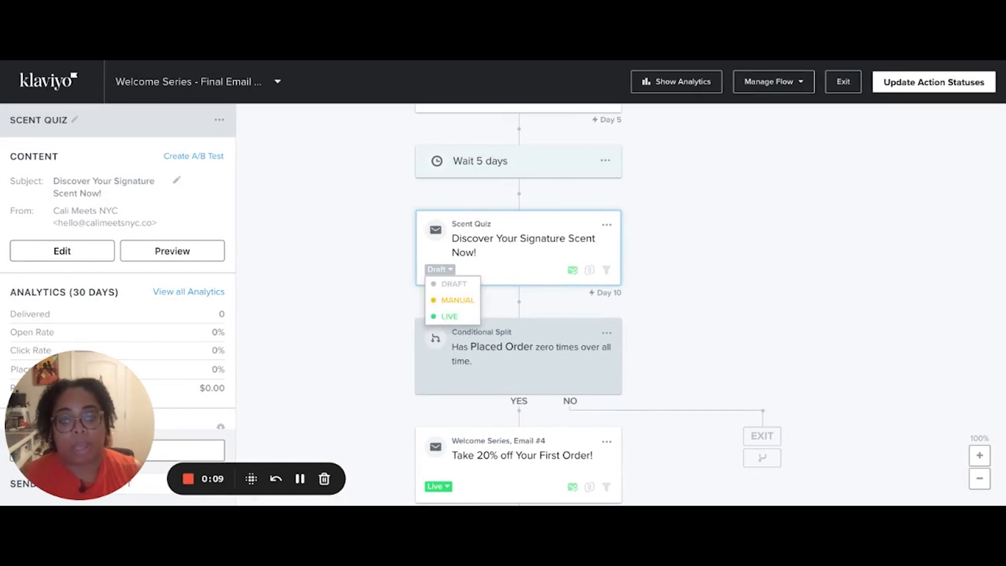
click(464, 321)
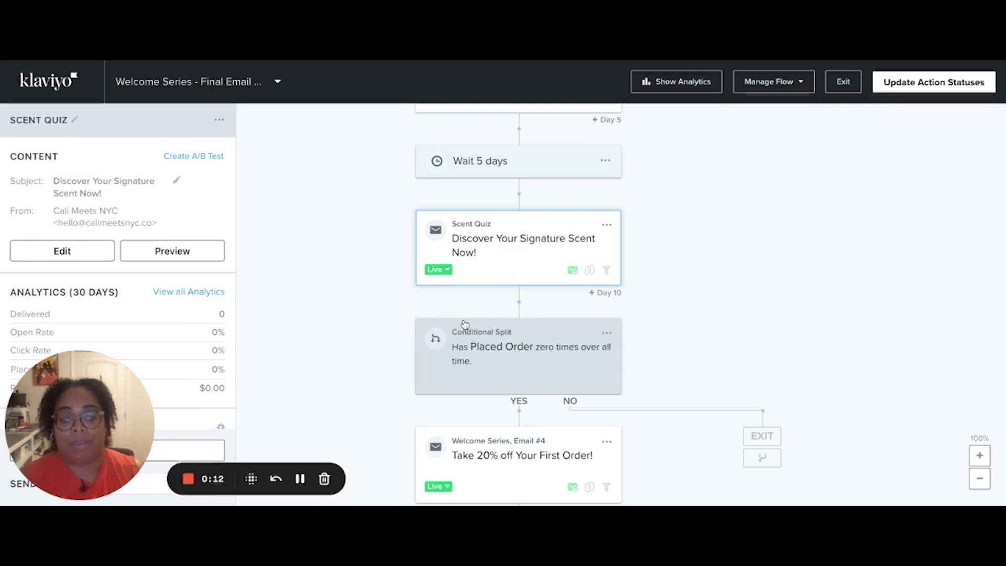
Step: Review the Welcome Series flow's emails, waits and conditional split around the Scent Quiz email
scroll(464, 324, up, 5)
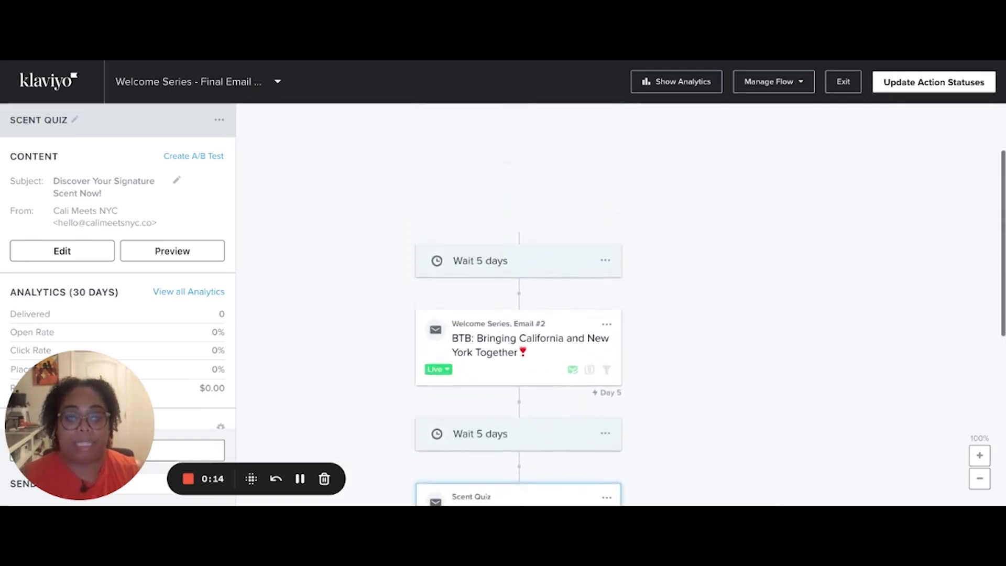
scroll(607, 302, down, 1)
scroll(607, 302, up, 3)
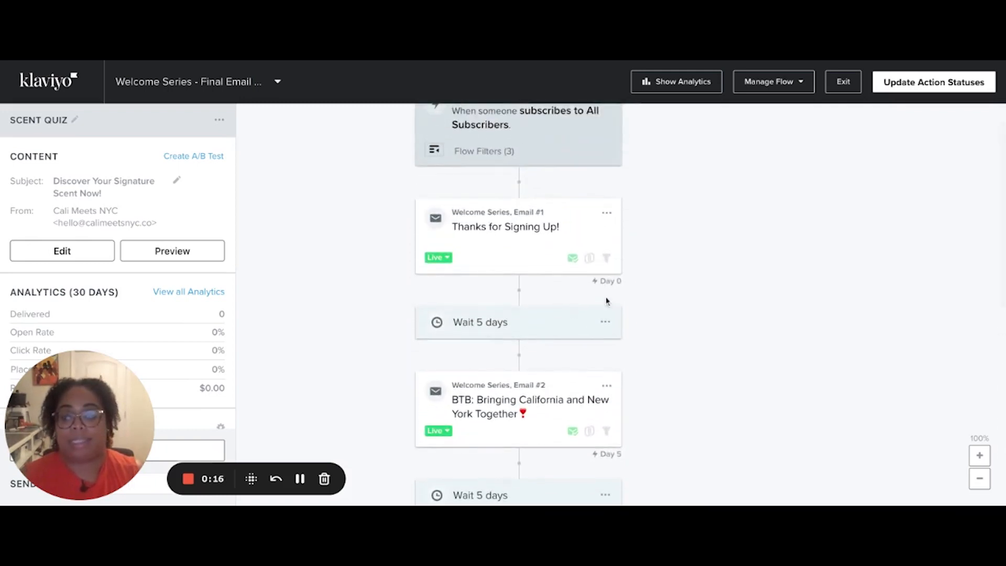
scroll(607, 299, down, 8)
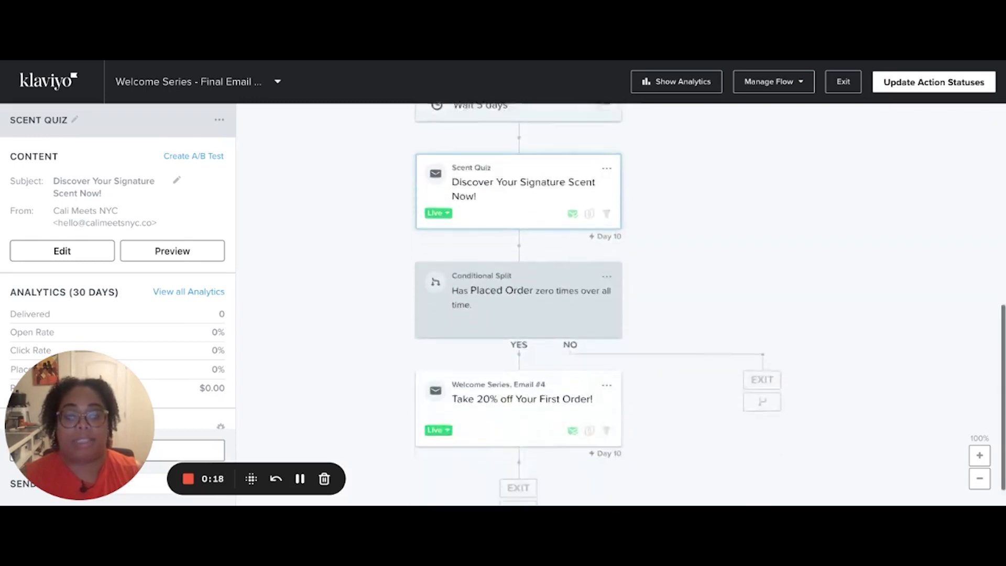
scroll(622, 283, down, 1)
scroll(622, 283, up, 1)
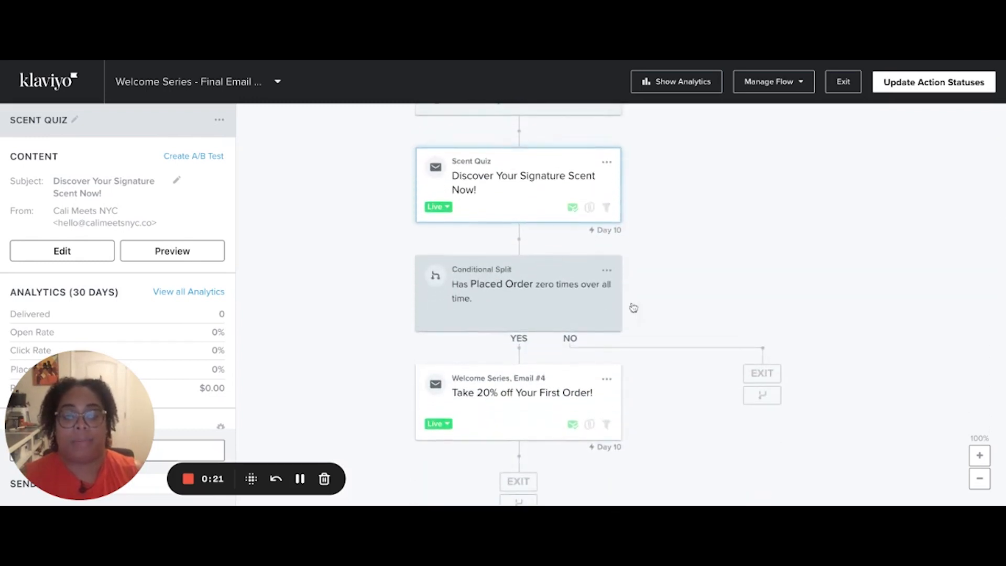
scroll(609, 334, up, 4)
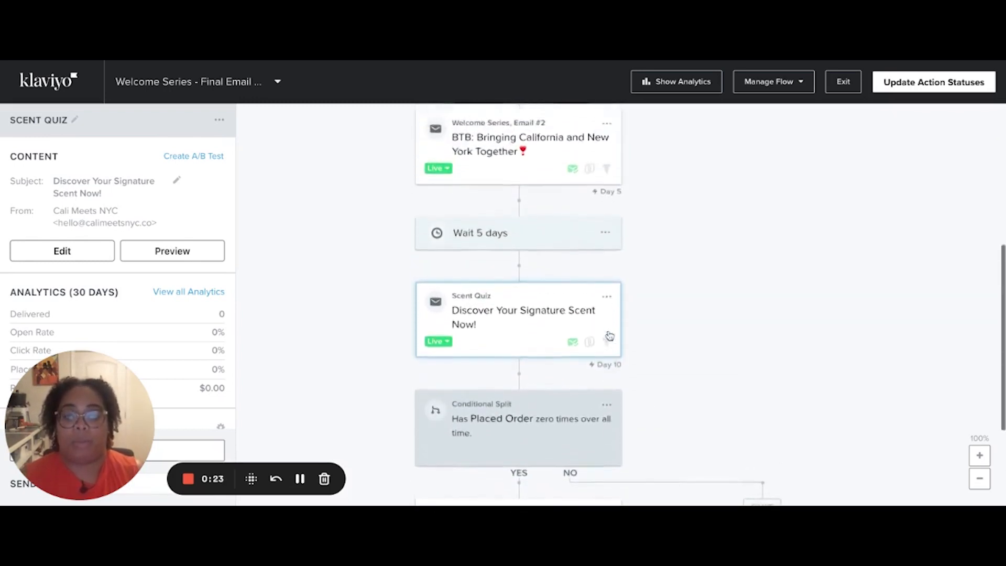
Step: Review the flow around the Scent Quiz email, from the second welcome email down to the conditional split and Email #4
scroll(610, 335, up, 2)
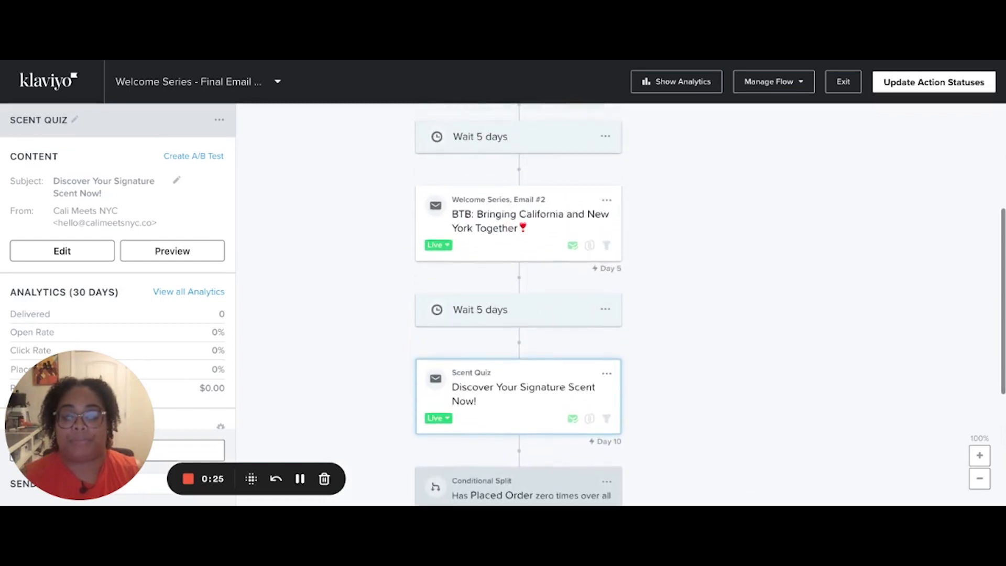
scroll(362, 357, down, 3)
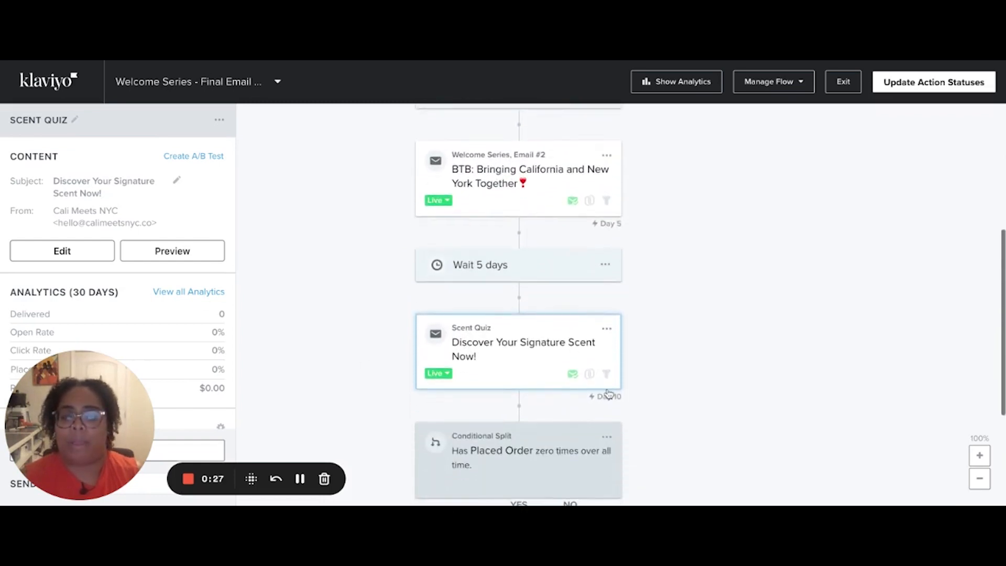
scroll(608, 393, down, 2)
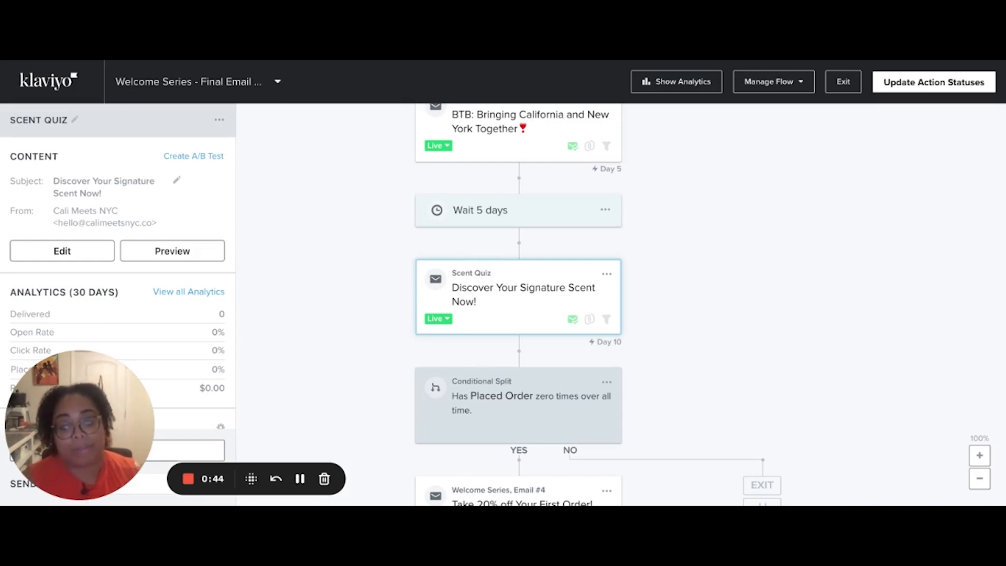
scroll(519, 304, down, 3)
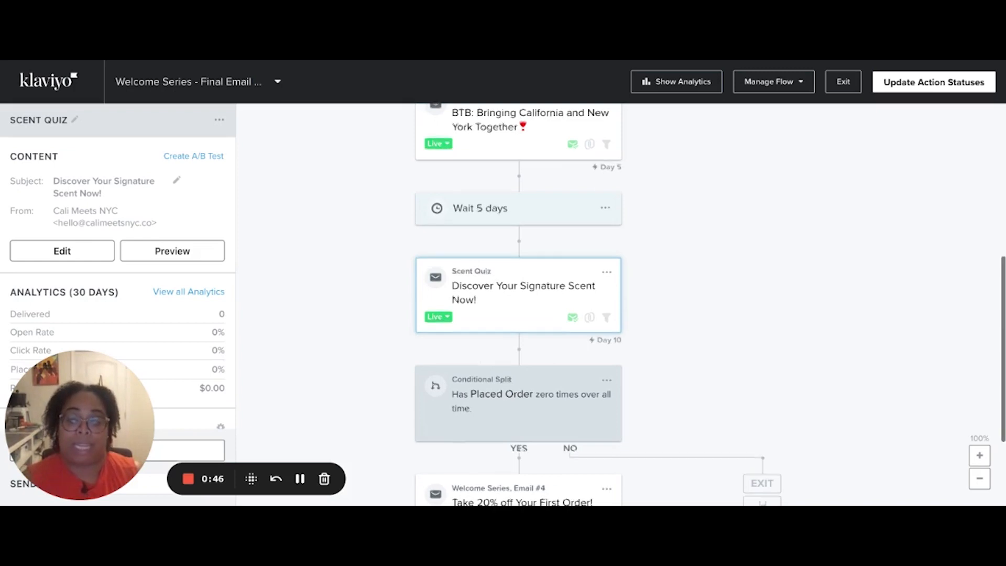
scroll(508, 317, down, 1)
scroll(507, 317, up, 1)
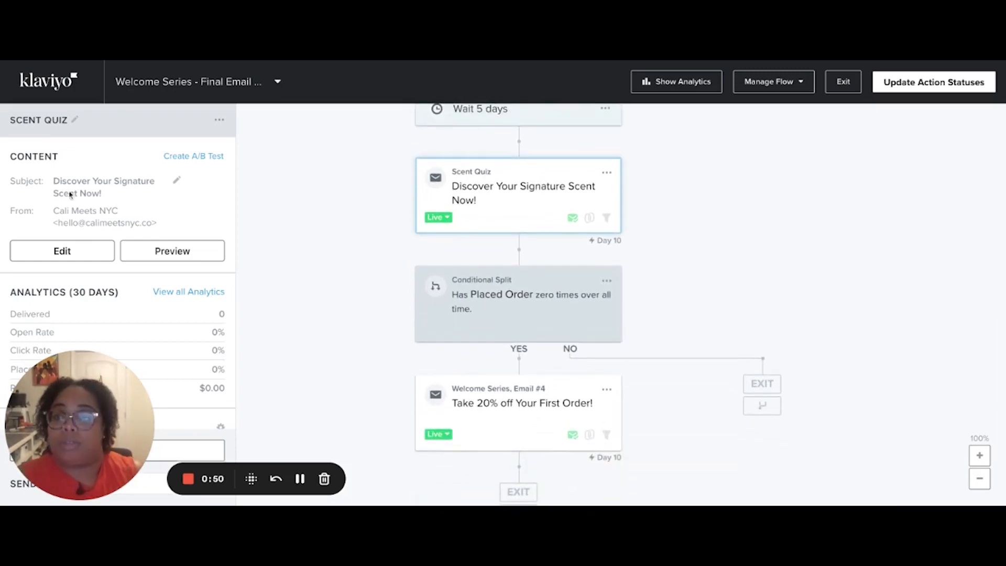
scroll(186, 252, down, 1)
scroll(186, 252, up, 1)
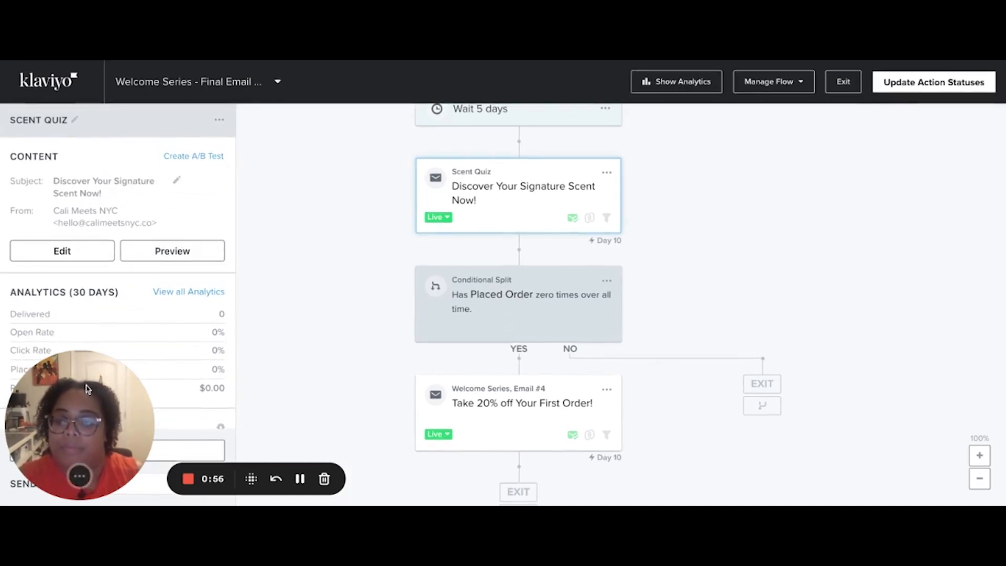
Step: Close the Scent Quiz email's details and add a 4-day time delay between that email and the conditional split
drag(87, 390, 614, 317)
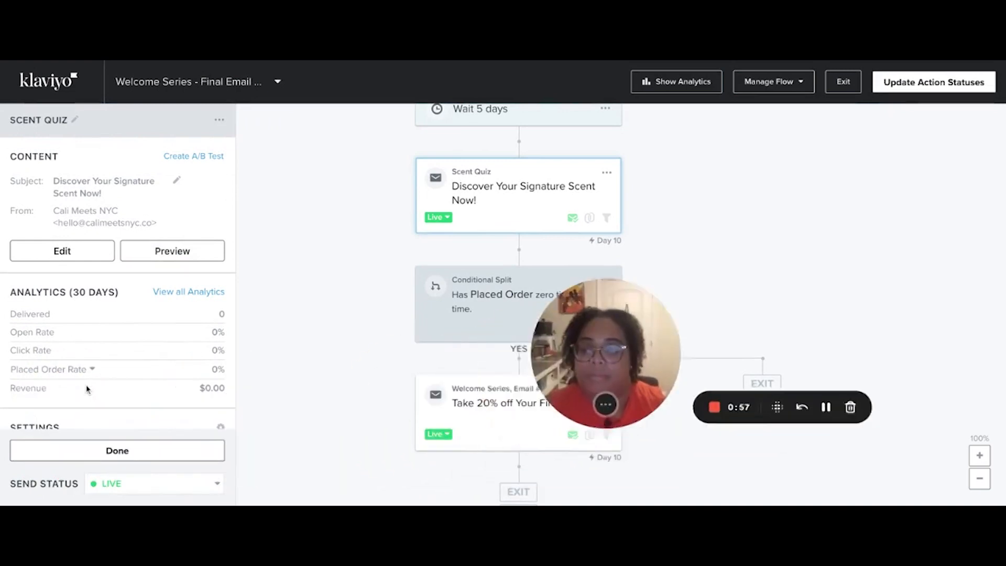
click(134, 450)
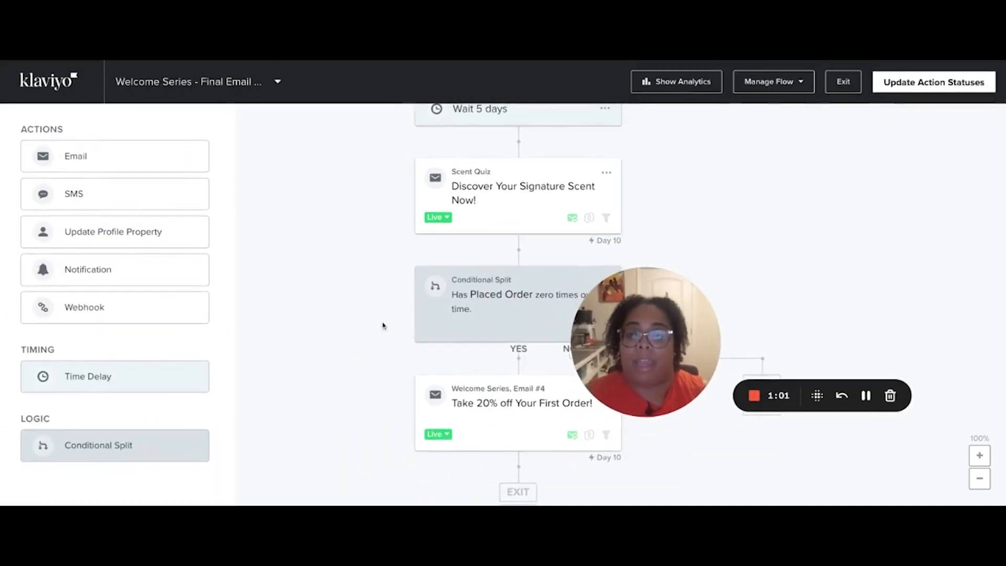
scroll(317, 348, down, 1)
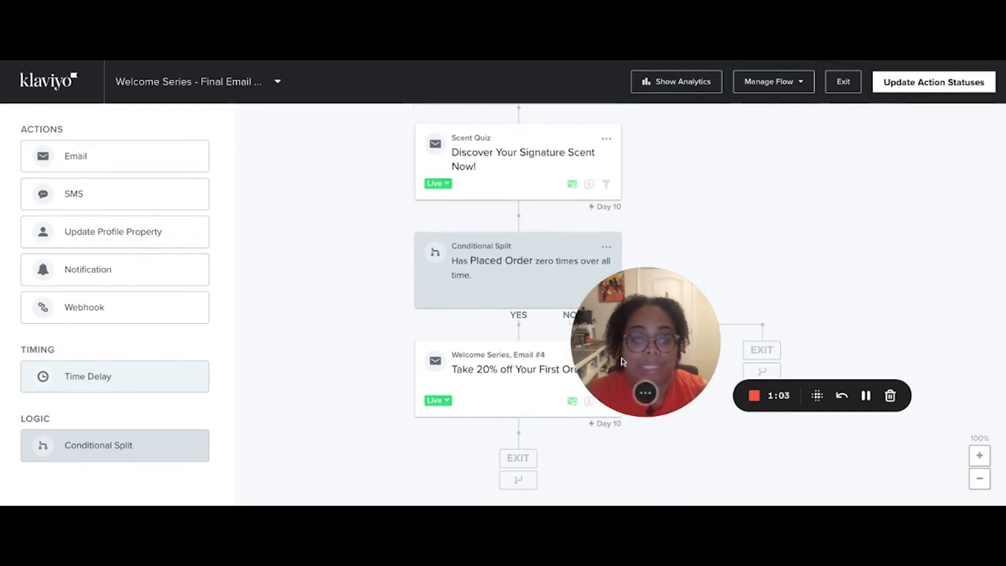
drag(617, 353, 687, 288)
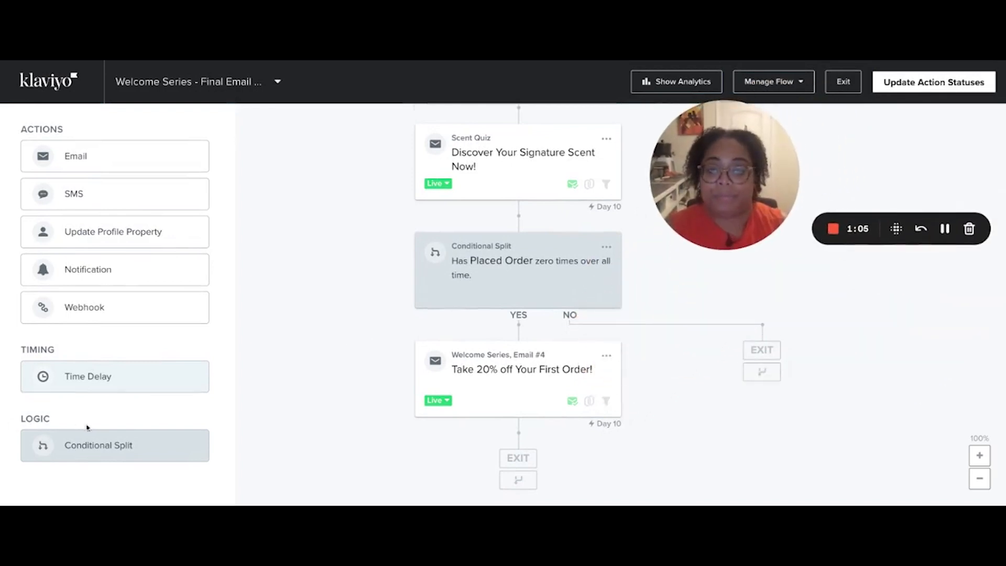
scroll(357, 404, up, 1)
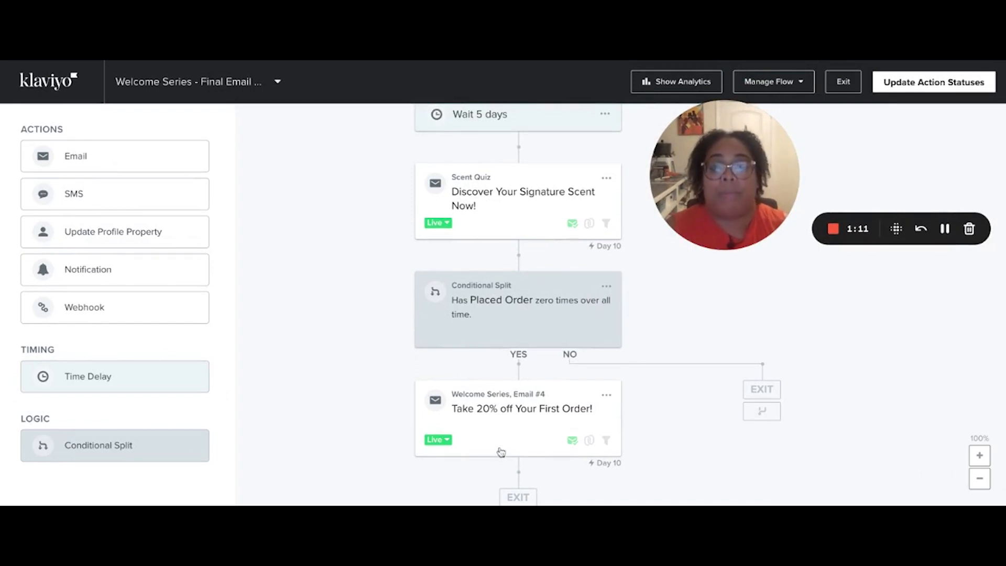
drag(79, 384, 499, 280)
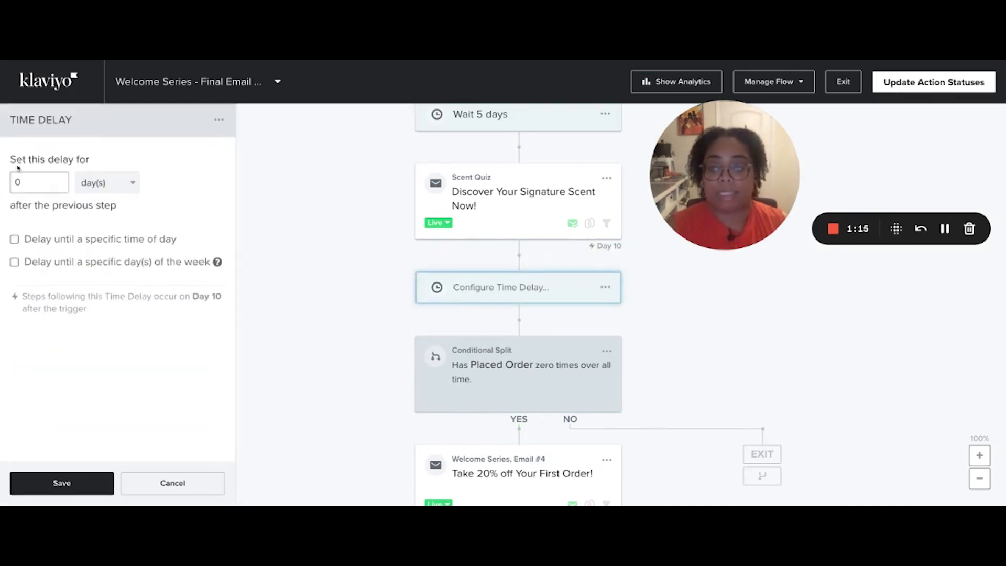
key(BackSpace)
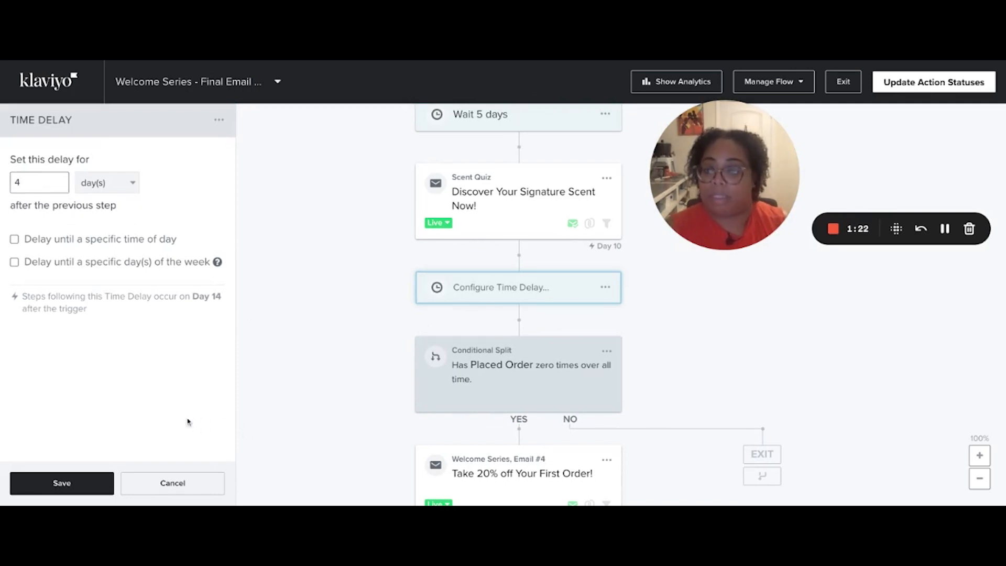
click(65, 483)
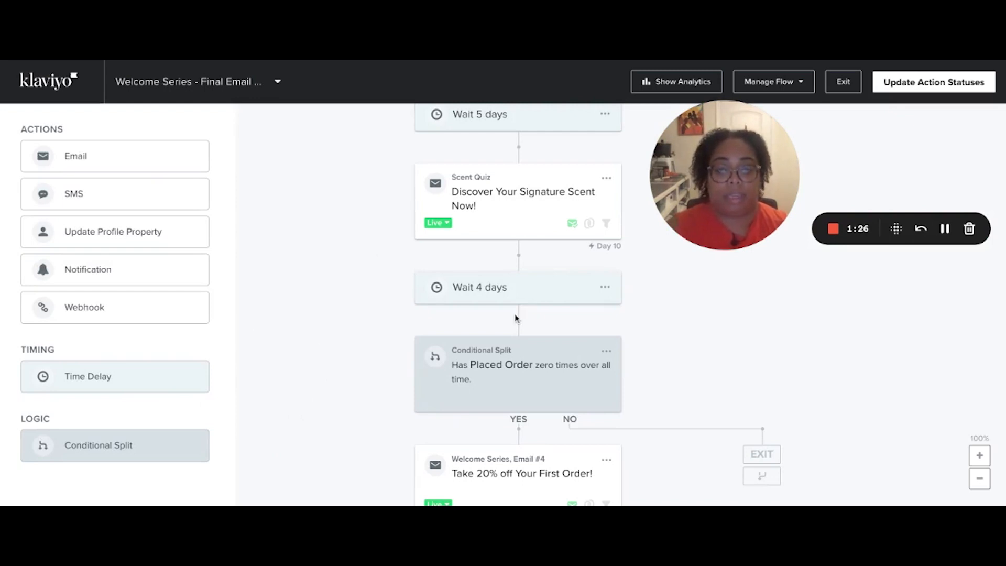
Step: Review the whole Welcome Series flow, from the subscriber trigger through the emails and waits to the conditional split's Yes and No branches
scroll(515, 317, up, 10)
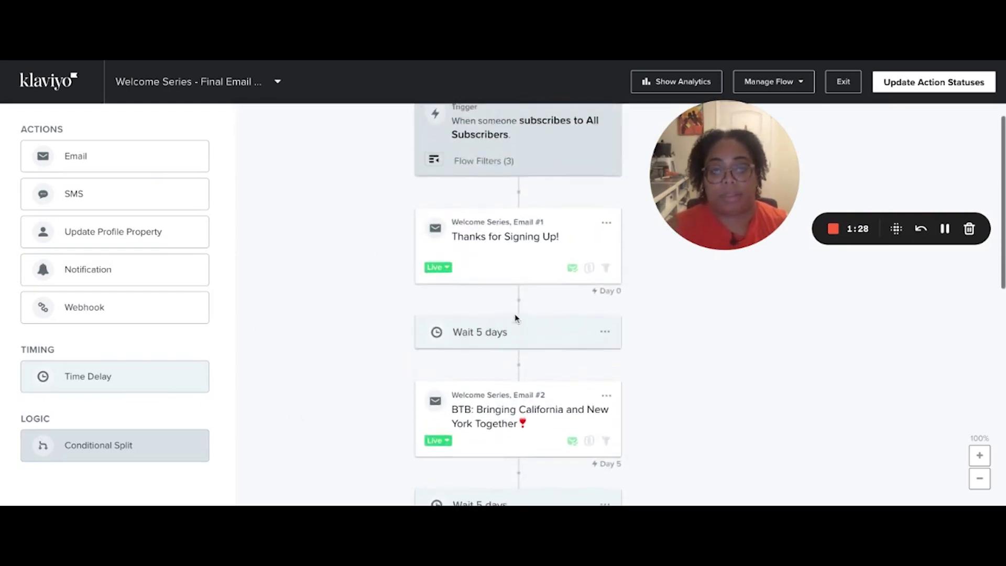
scroll(515, 317, down, 7)
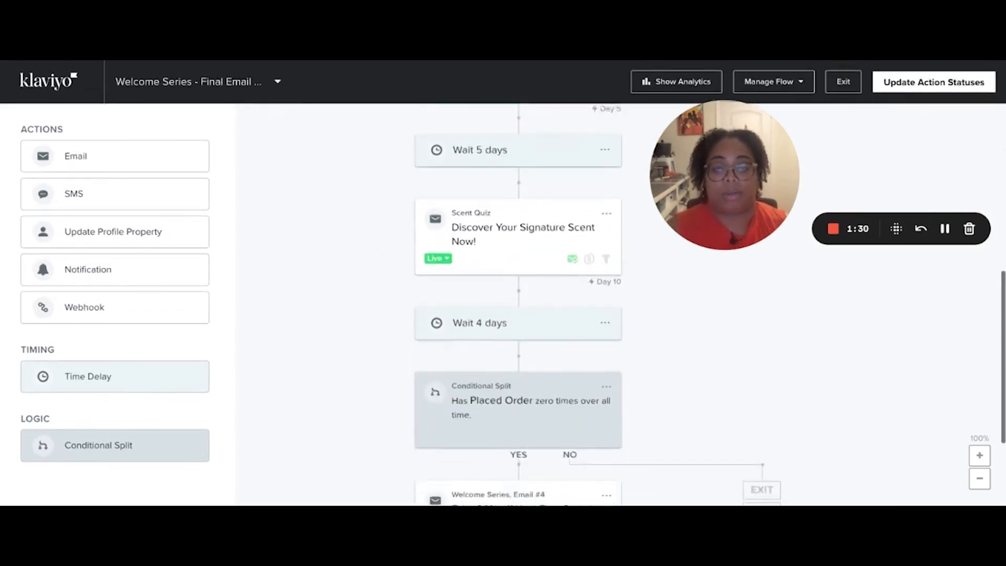
scroll(468, 292, down, 3)
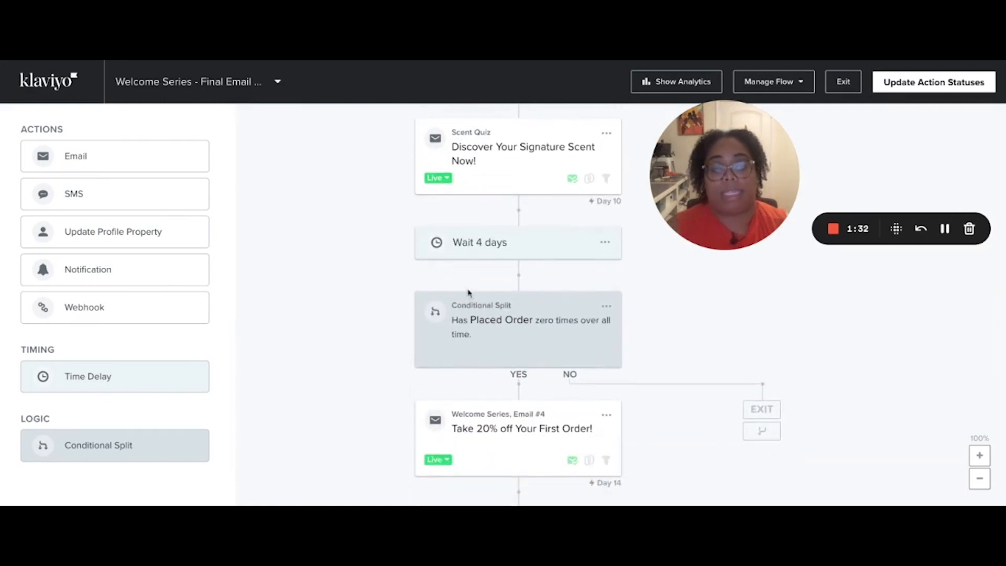
scroll(531, 337, down, 1)
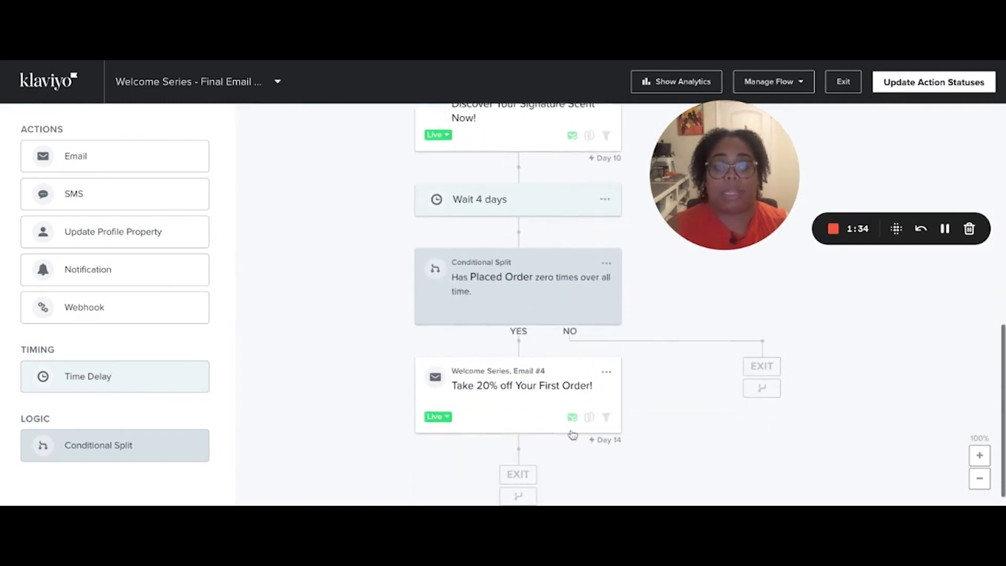
scroll(573, 427, up, 10)
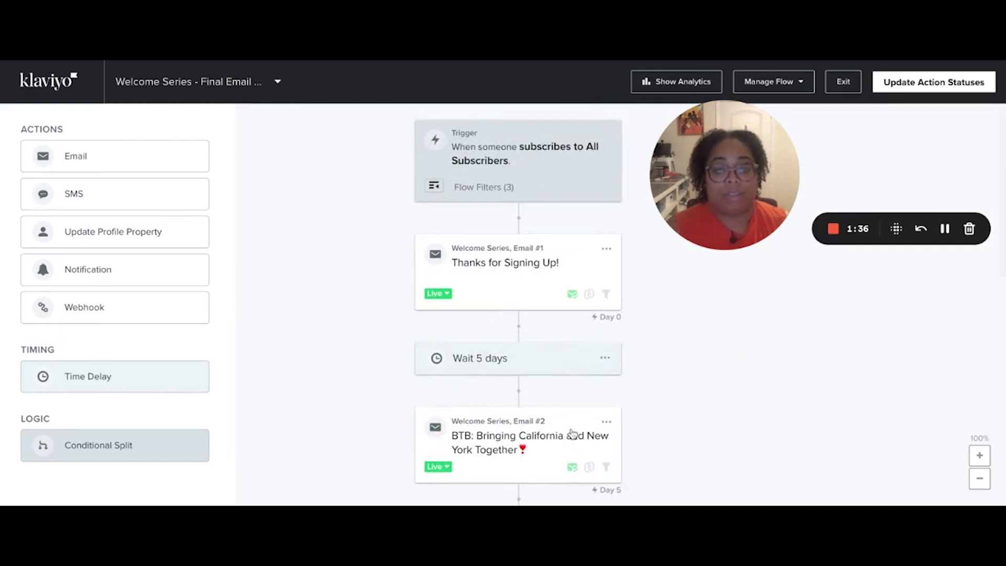
scroll(573, 433, down, 6)
scroll(573, 433, up, 6)
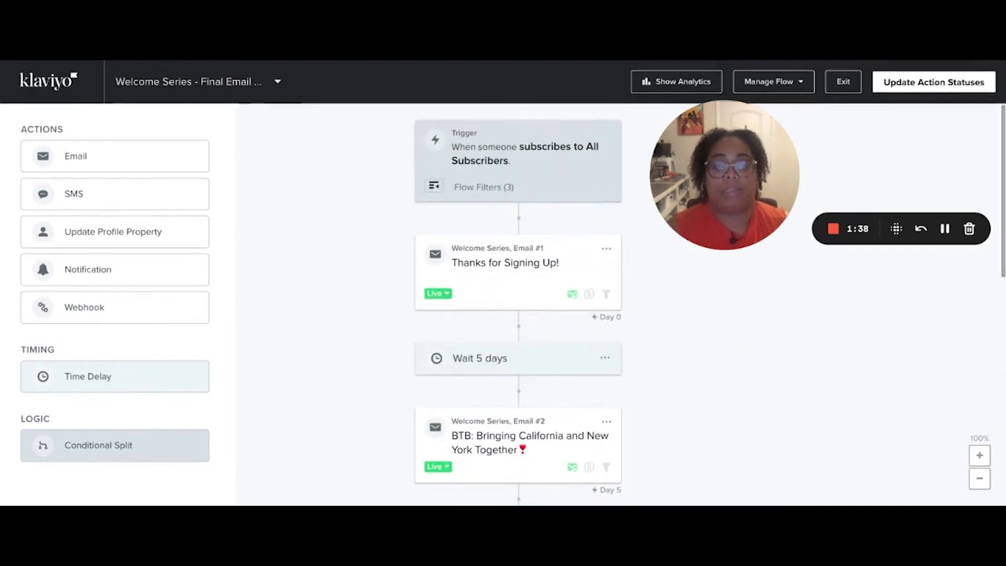
scroll(508, 286, down, 3)
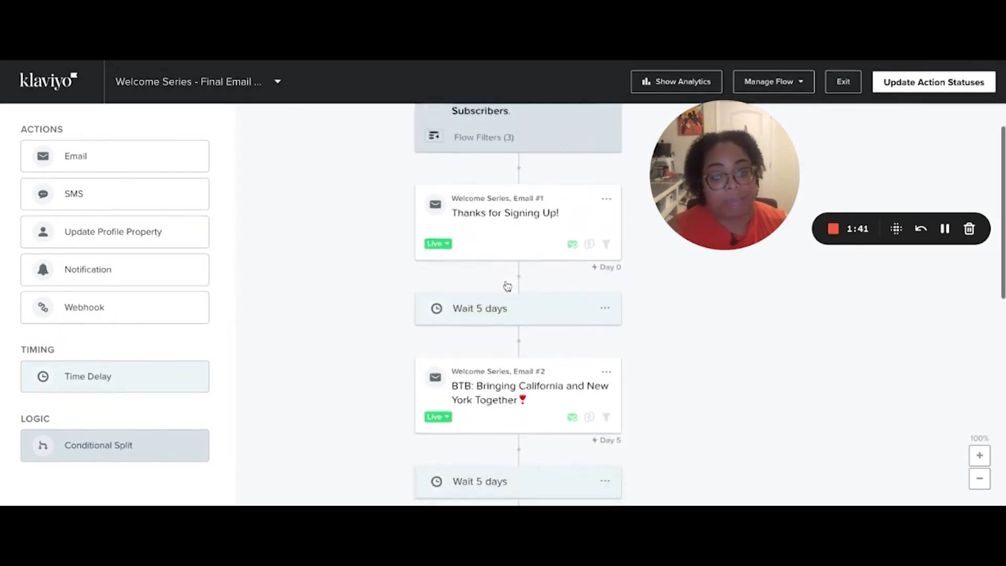
scroll(495, 355, up, 1)
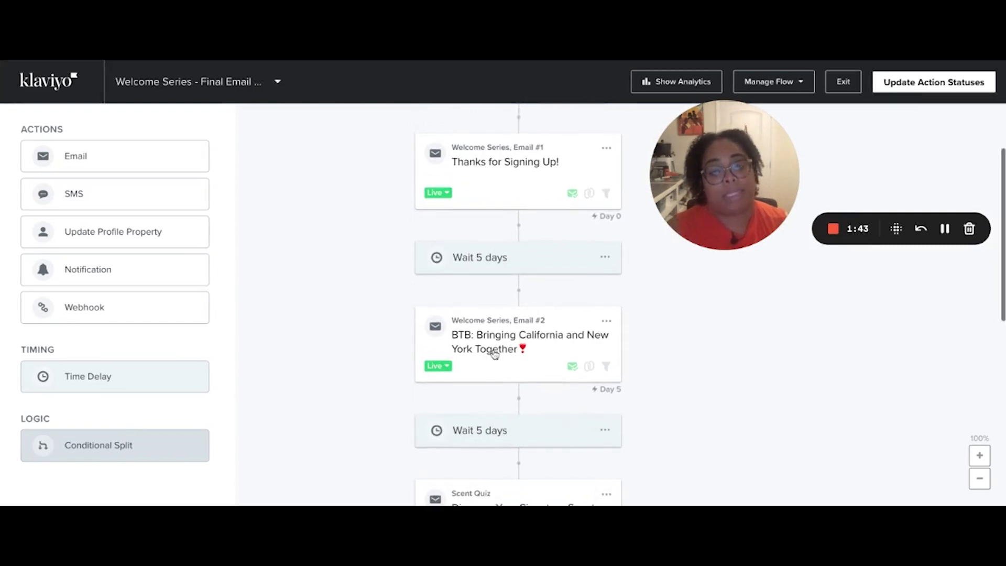
scroll(494, 355, down, 1)
scroll(495, 355, down, 6)
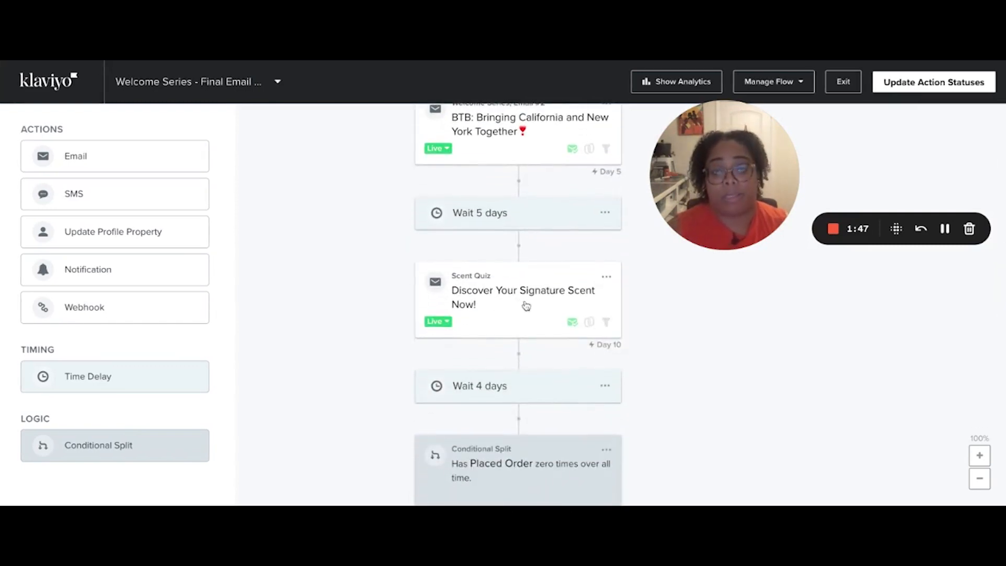
scroll(524, 304, down, 1)
scroll(526, 306, down, 5)
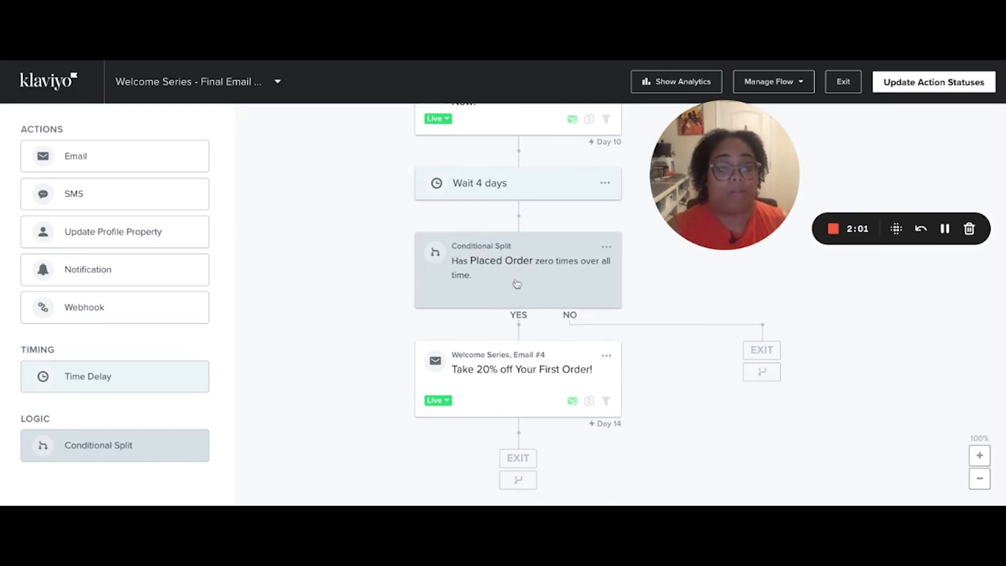
drag(518, 404, 519, 388)
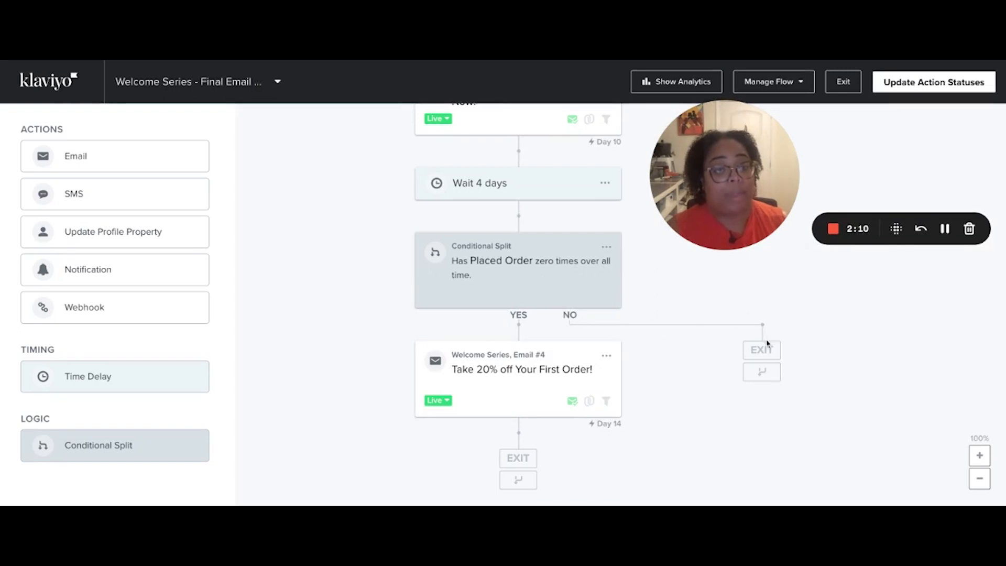
scroll(773, 451, up, 5)
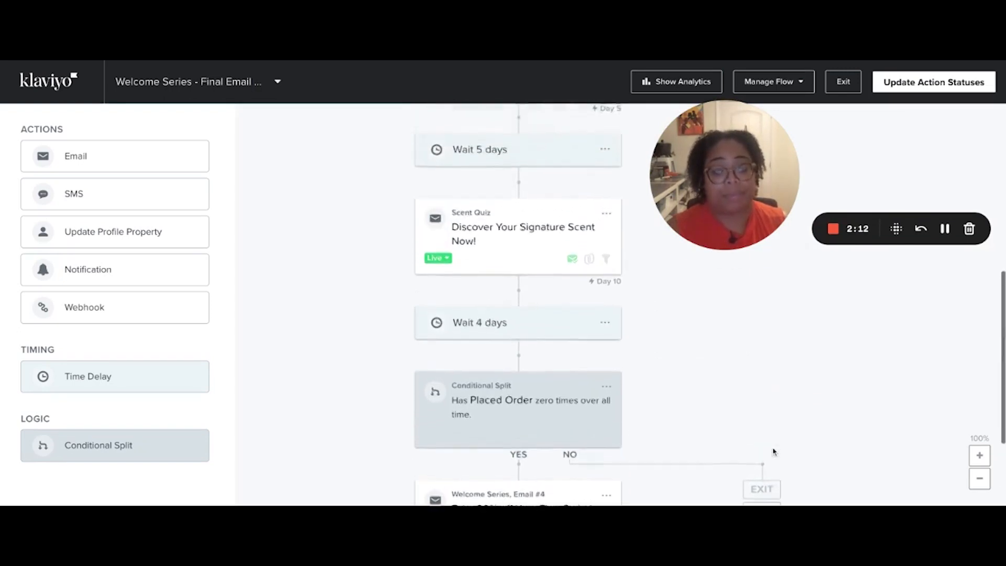
scroll(519, 304, up, 6)
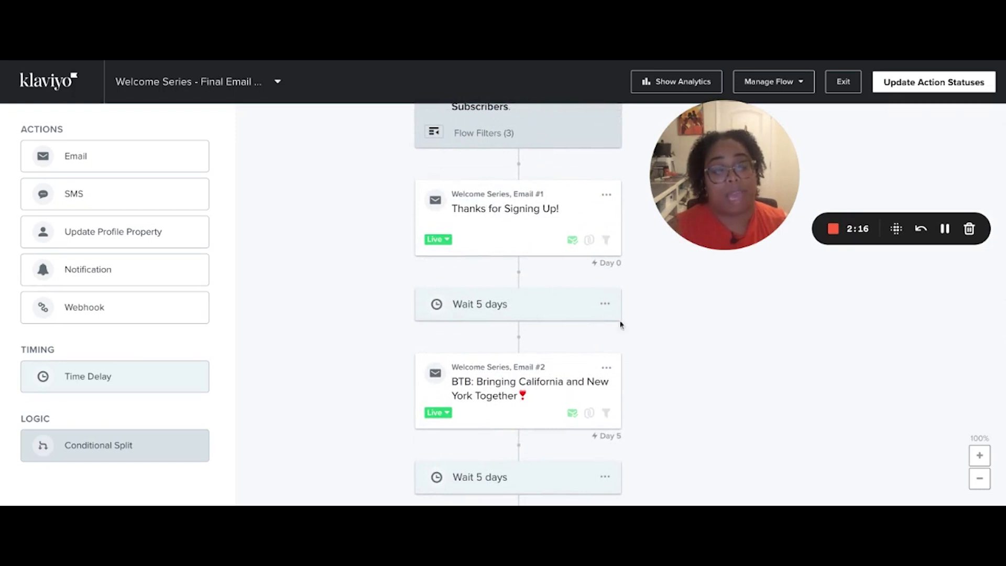
scroll(543, 325, down, 3)
scroll(545, 341, up, 2)
scroll(557, 361, down, 1)
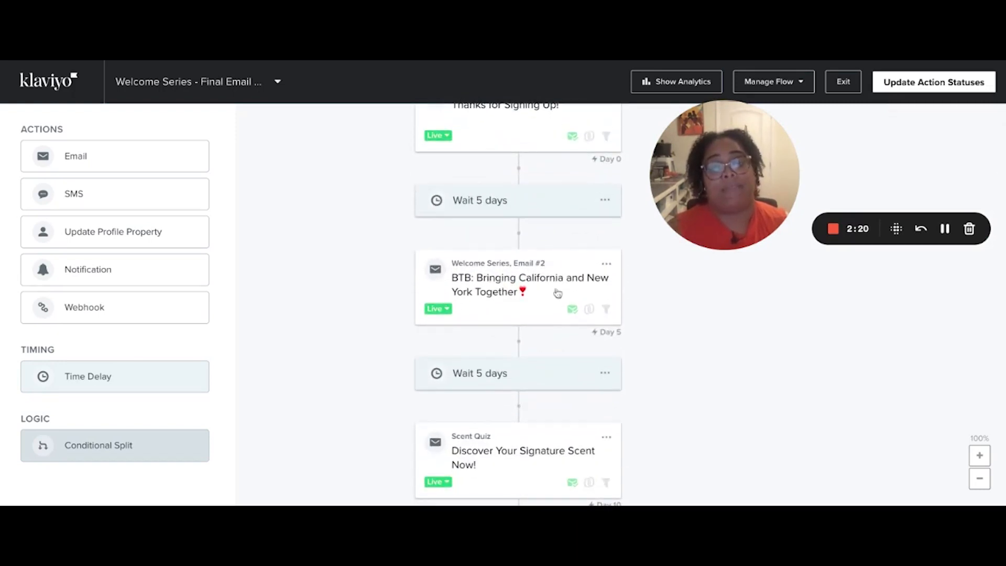
scroll(516, 262, down, 6)
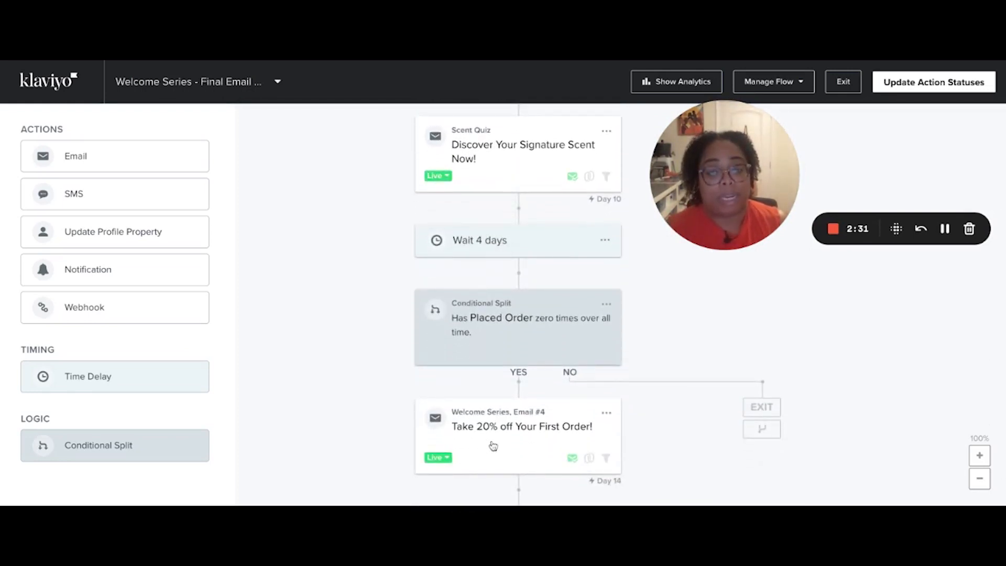
Step: Open Welcome Series Email #4 for editing and look through the header and discount offer in its preview
click(605, 414)
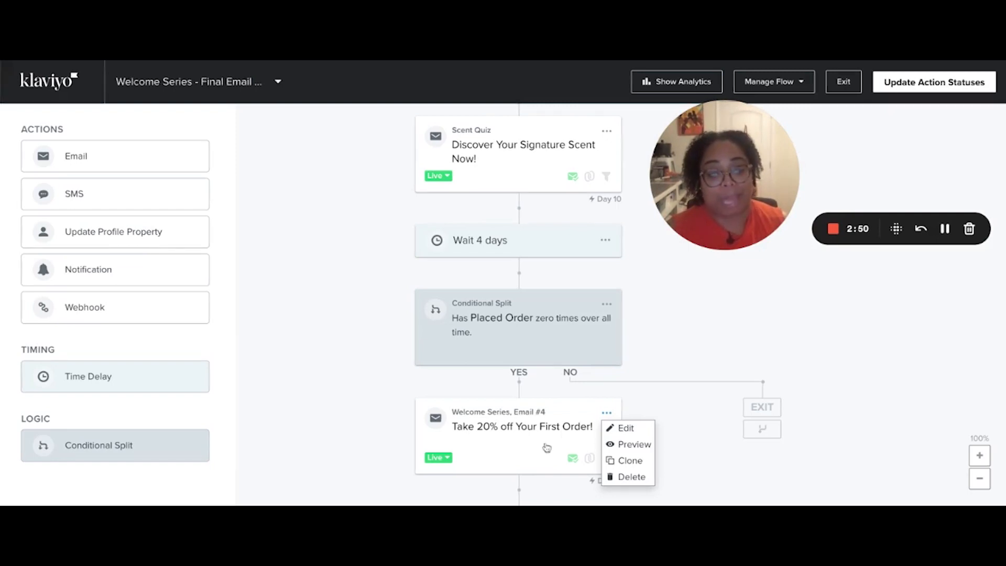
click(626, 429)
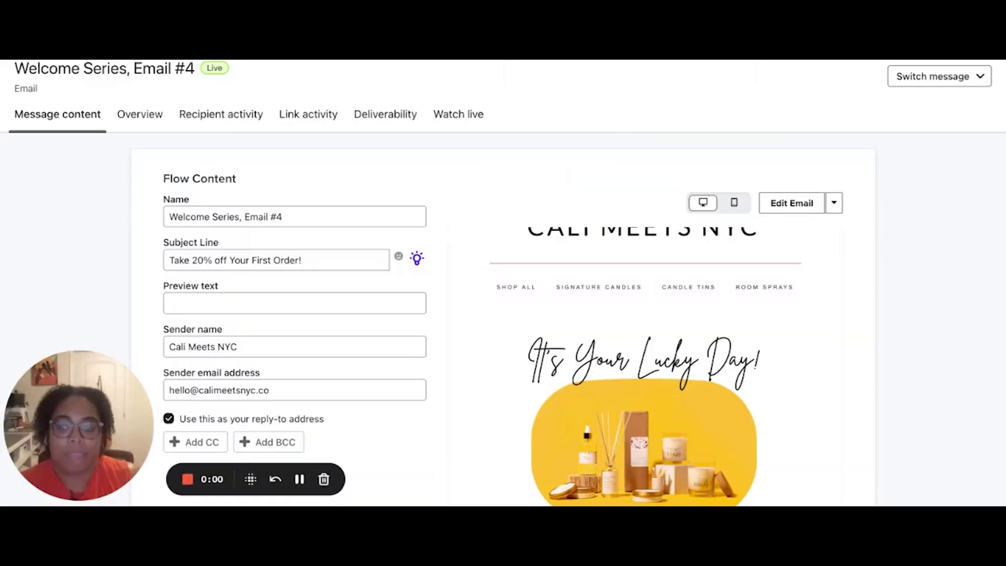
scroll(665, 366, down, 1)
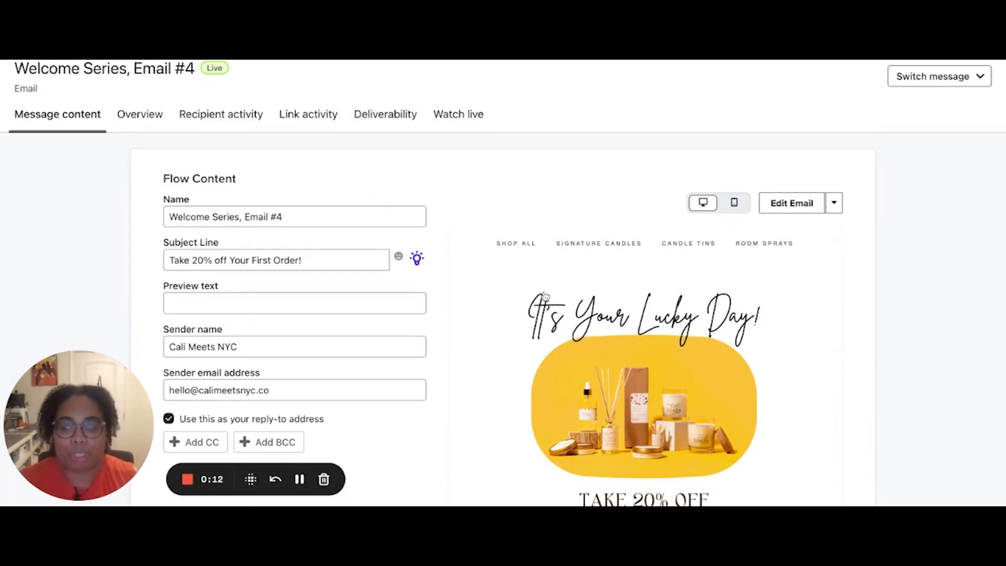
scroll(696, 357, down, 1)
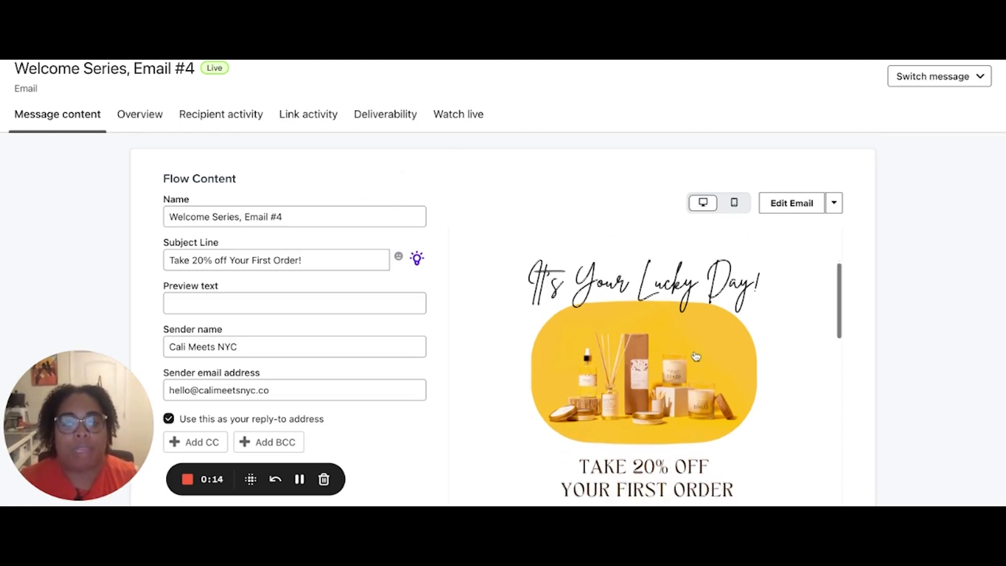
Step: Set the subject line of Email #4 to "Take 30% off Your First Order!"
click(203, 260)
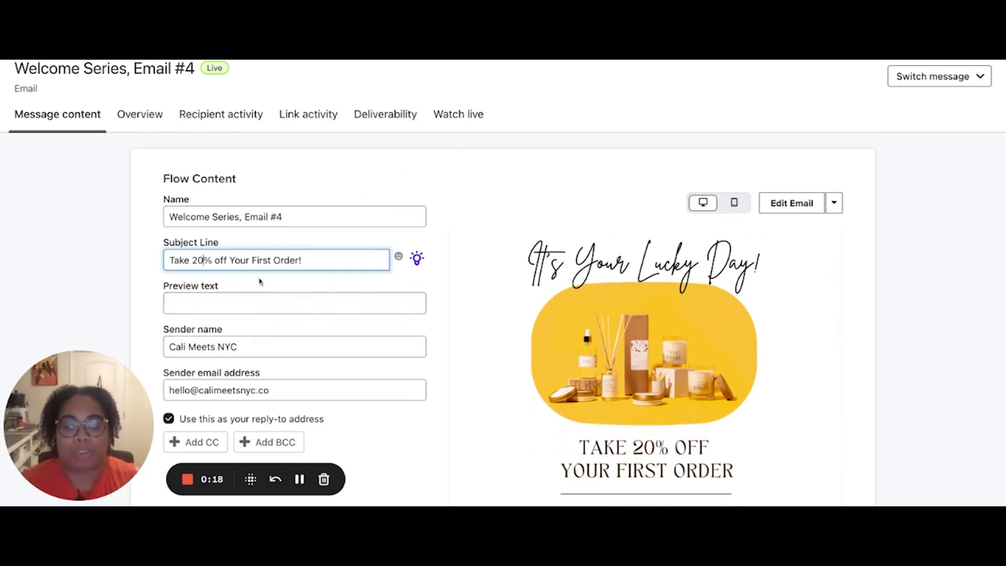
key(BackSpace)
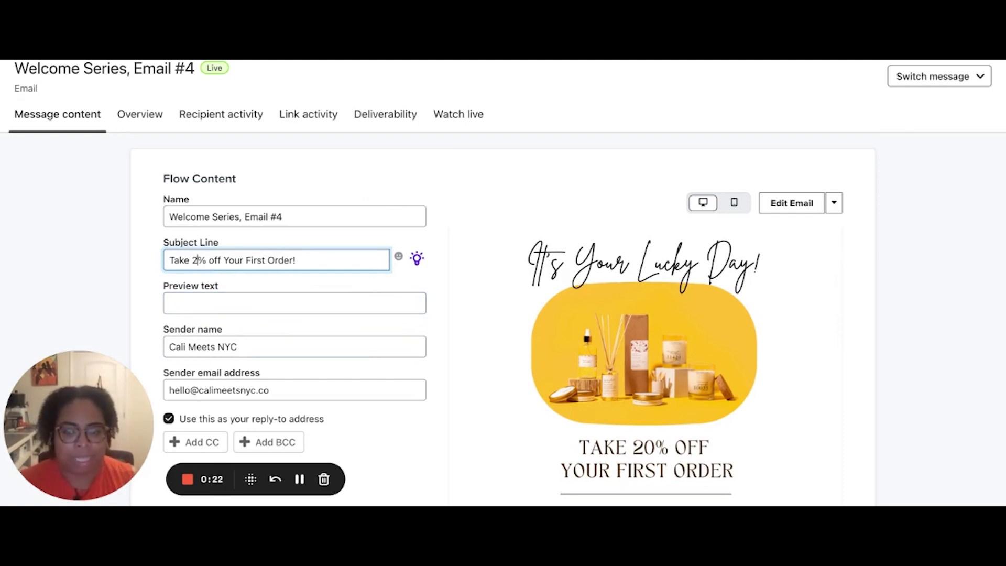
key(BackSpace)
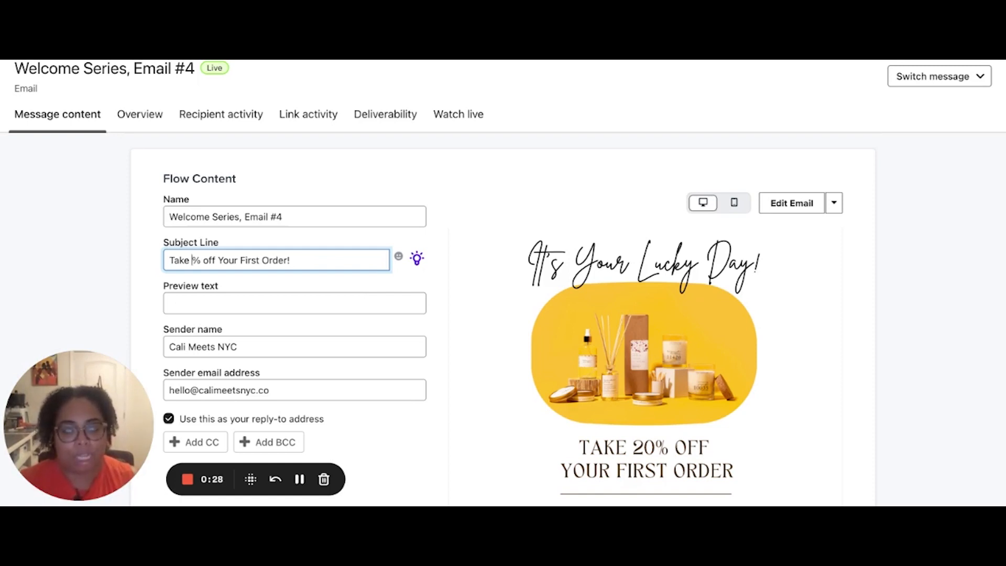
text(30)
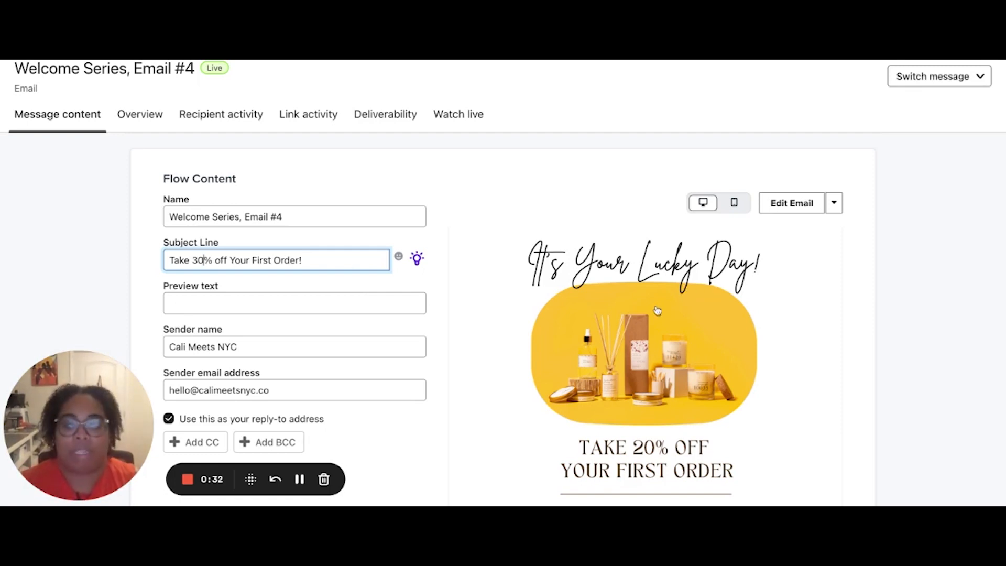
Step: Open the email design and replace the "It's Your Lucky Day!" image with an uploaded version offering 30% off the first order
scroll(658, 311, down, 2)
scroll(658, 311, up, 3)
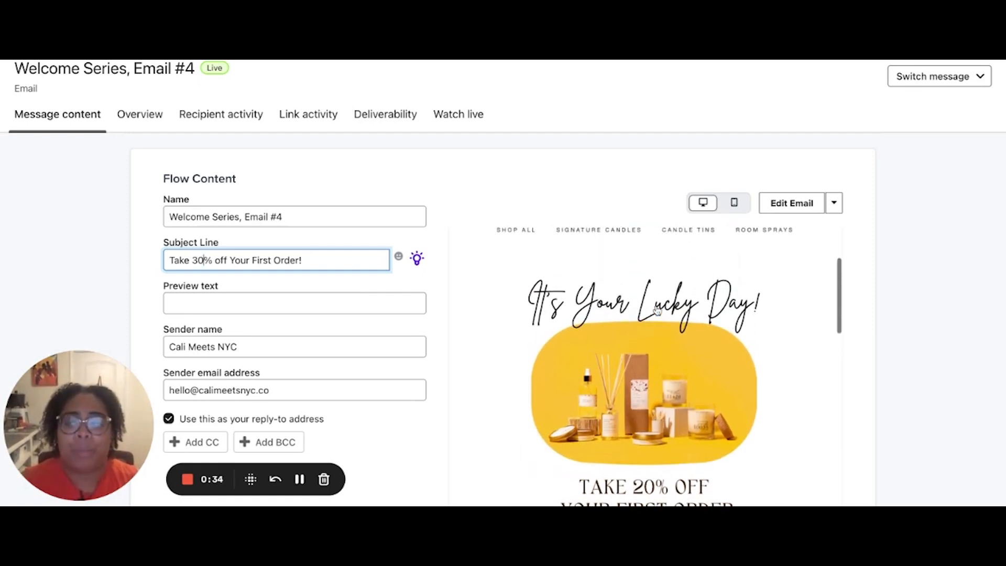
scroll(658, 311, down, 3)
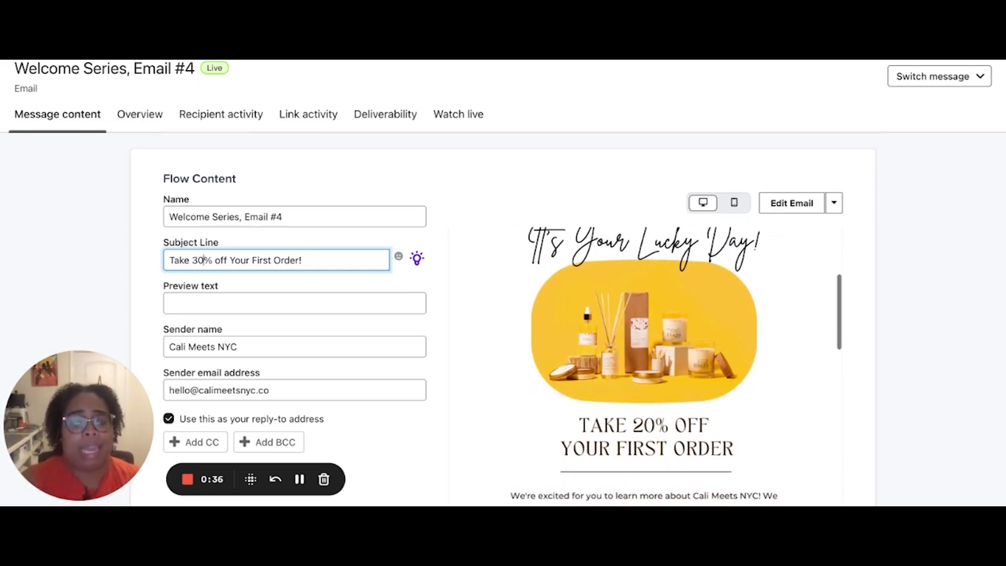
scroll(658, 340, down, 3)
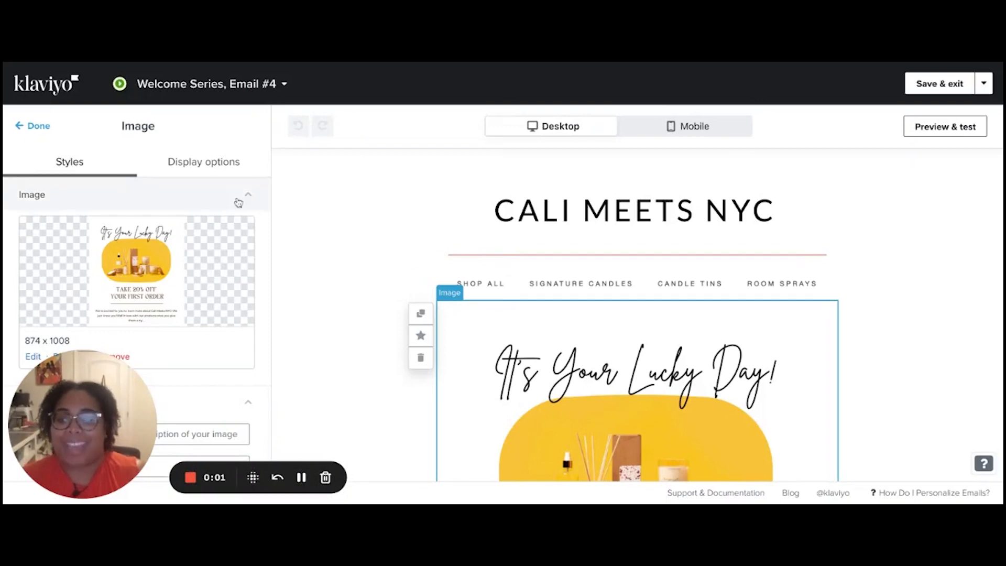
scroll(612, 332, down, 2)
scroll(612, 331, up, 1)
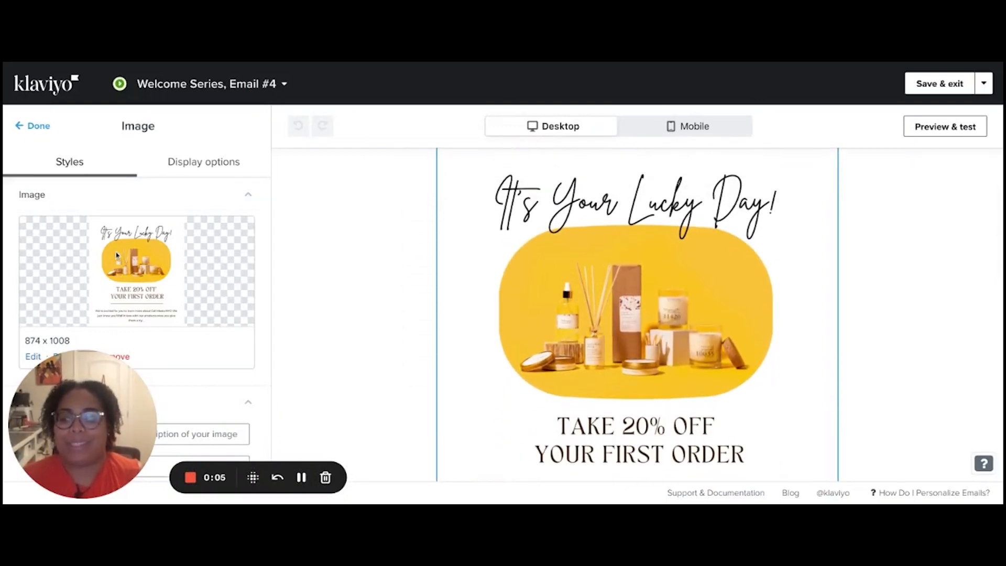
scroll(109, 362, down, 1)
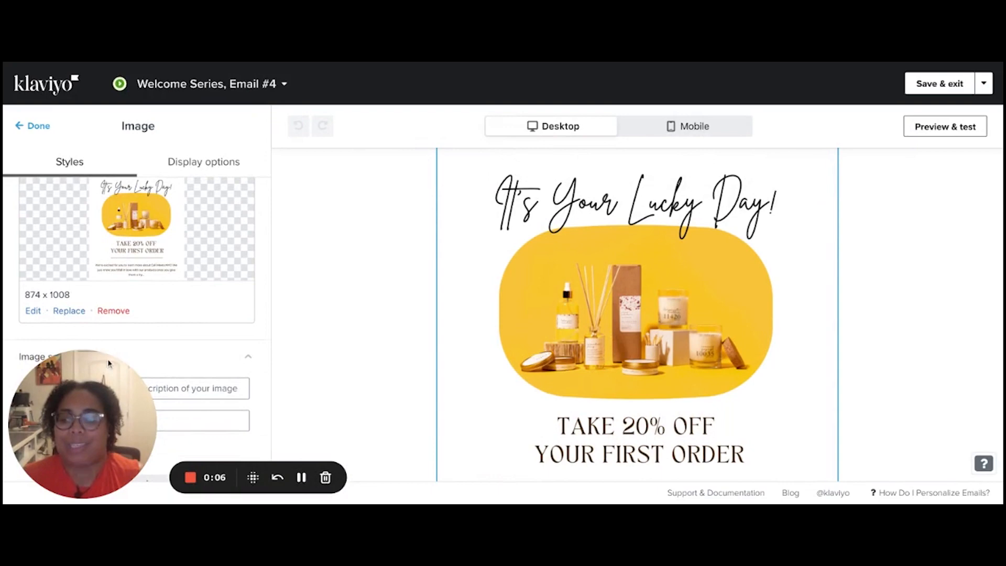
click(70, 311)
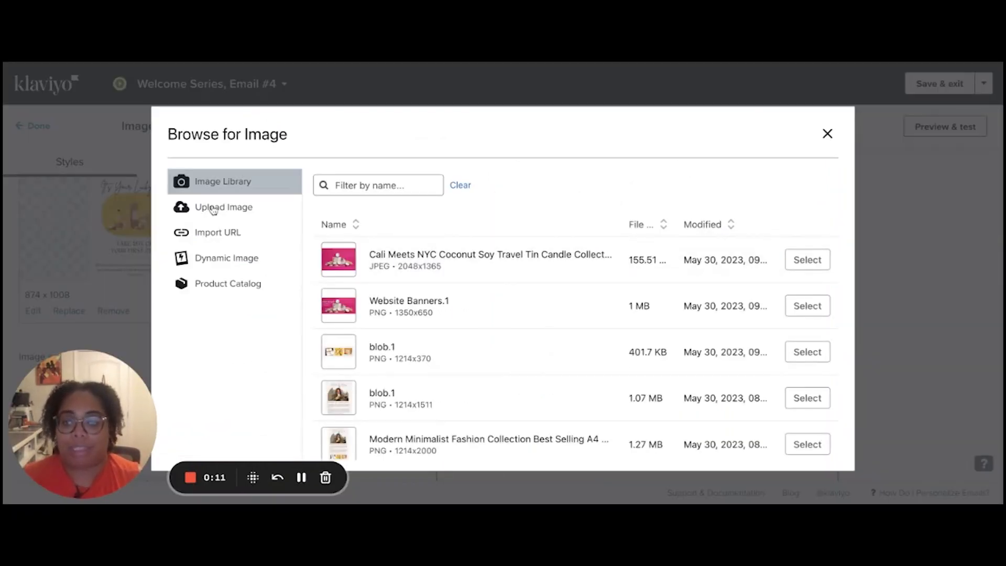
click(213, 211)
click(548, 313)
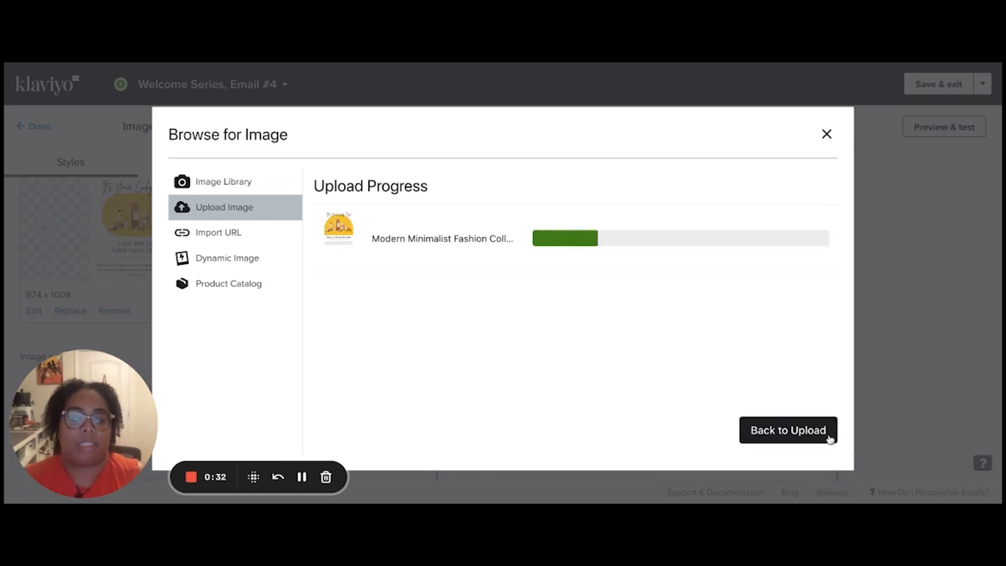
Step: Crop the empty lower area off the new "It's Your Lucky Day!" image to 1214 x 1294 and save it
scroll(701, 405, down, 10)
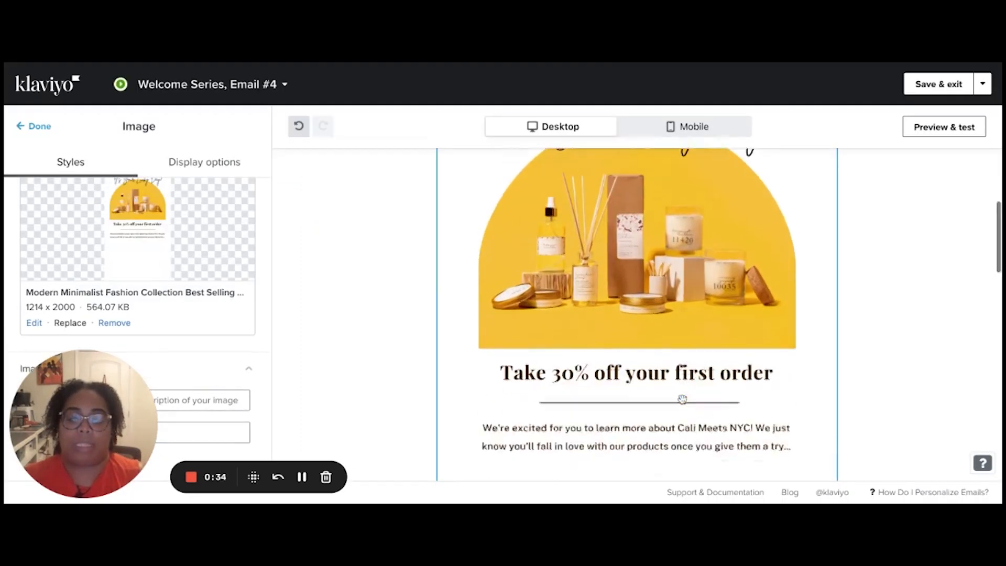
scroll(692, 398, up, 2)
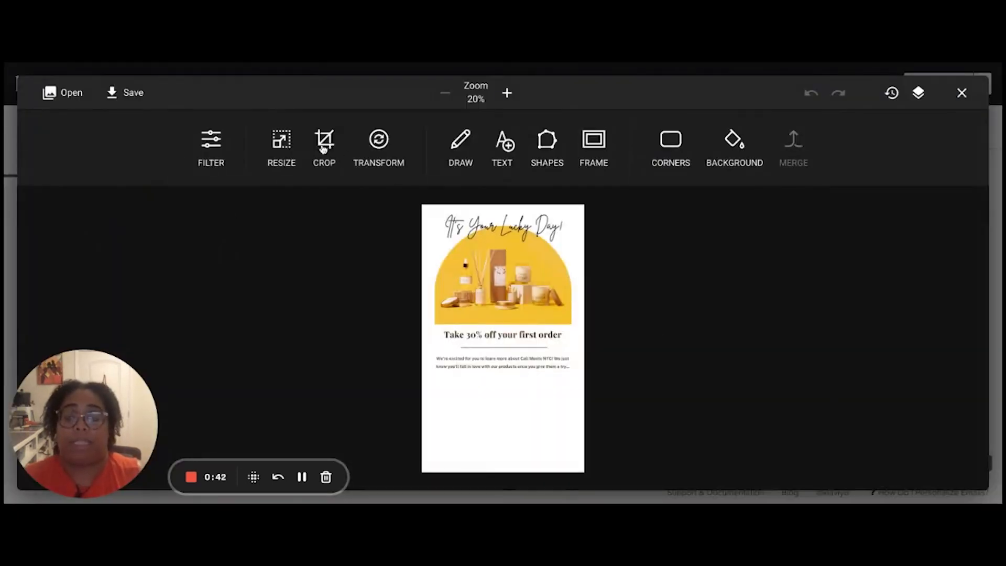
click(323, 149)
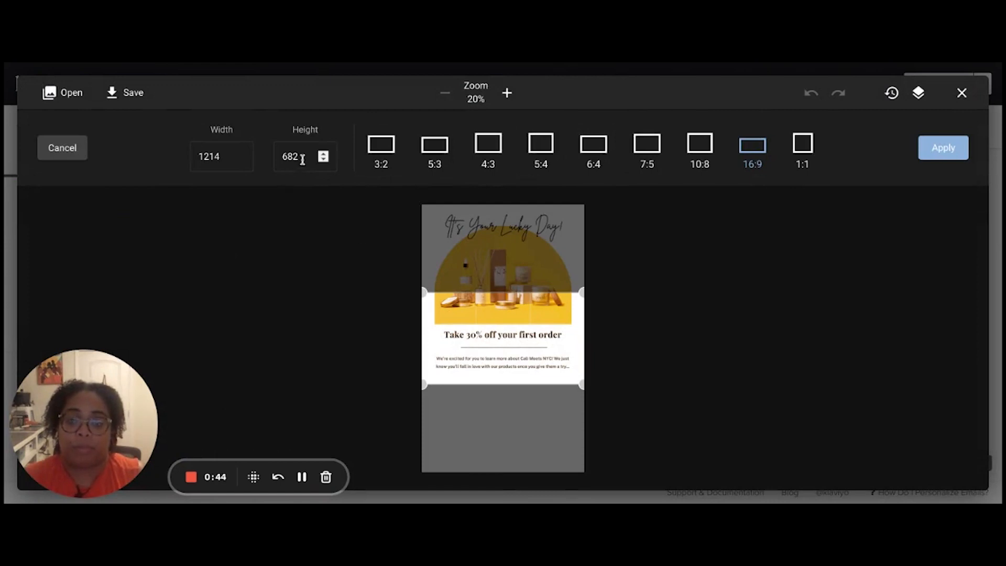
click(323, 153)
drag(503, 292, 503, 206)
drag(502, 374, 503, 377)
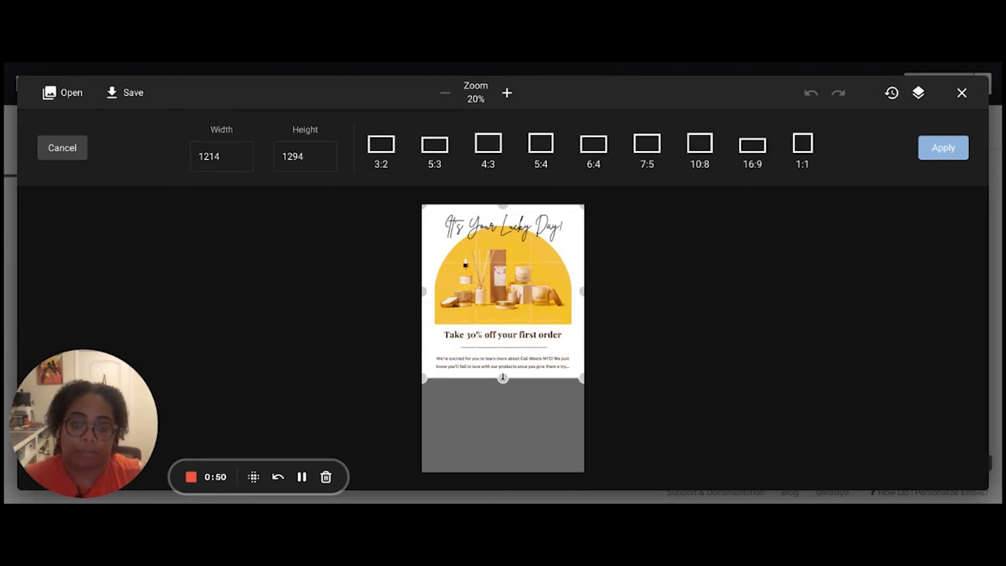
click(941, 152)
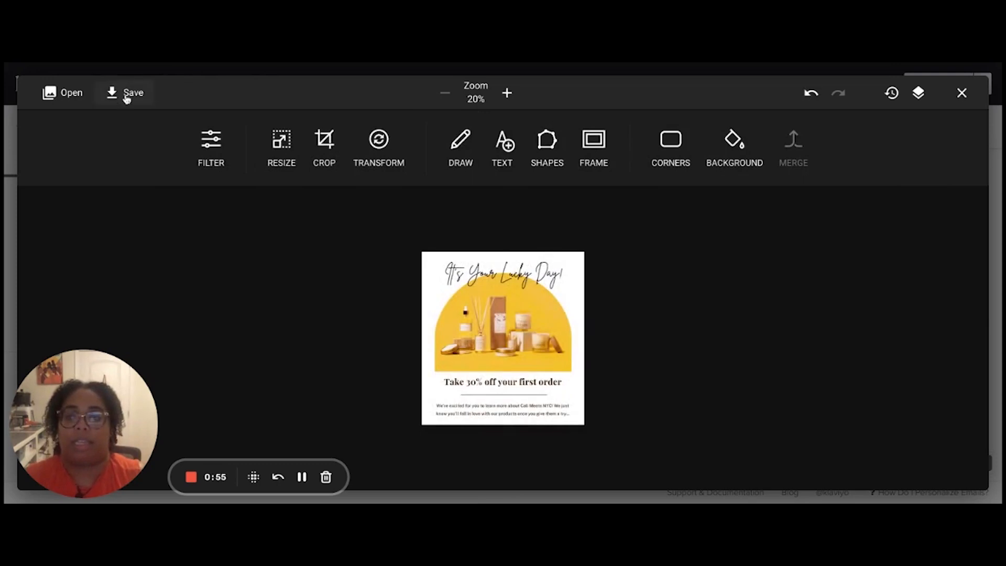
click(126, 97)
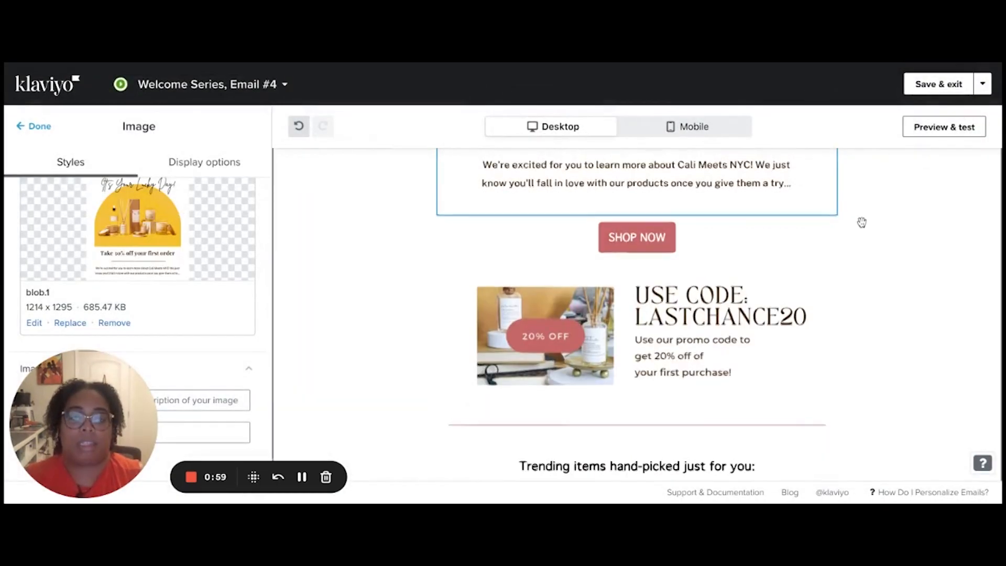
Step: Deselect the cropped image and check how it sits in the email, from its heading to the introductory text
click(862, 222)
scroll(863, 223, up, 5)
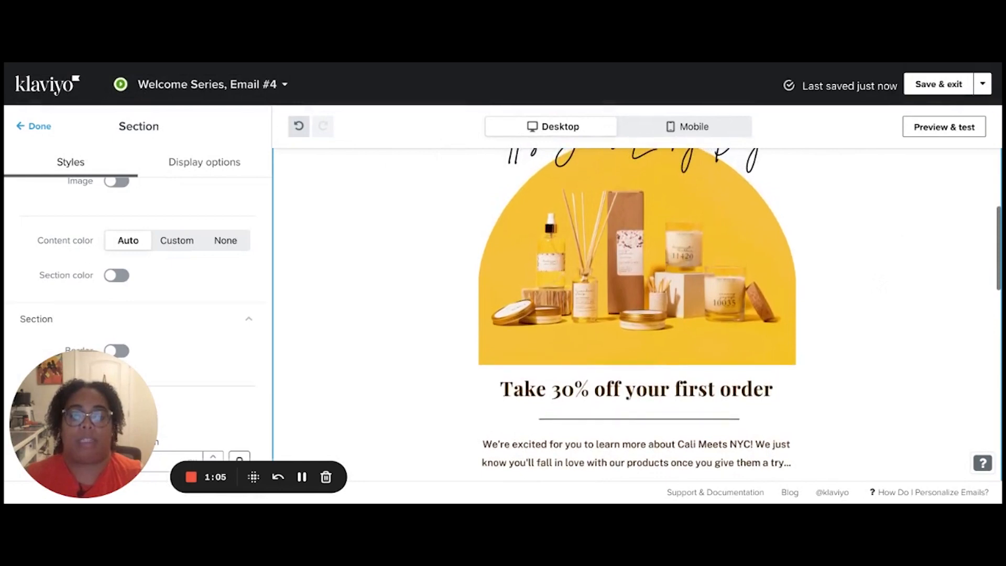
scroll(427, 187, down, 2)
scroll(427, 187, up, 2)
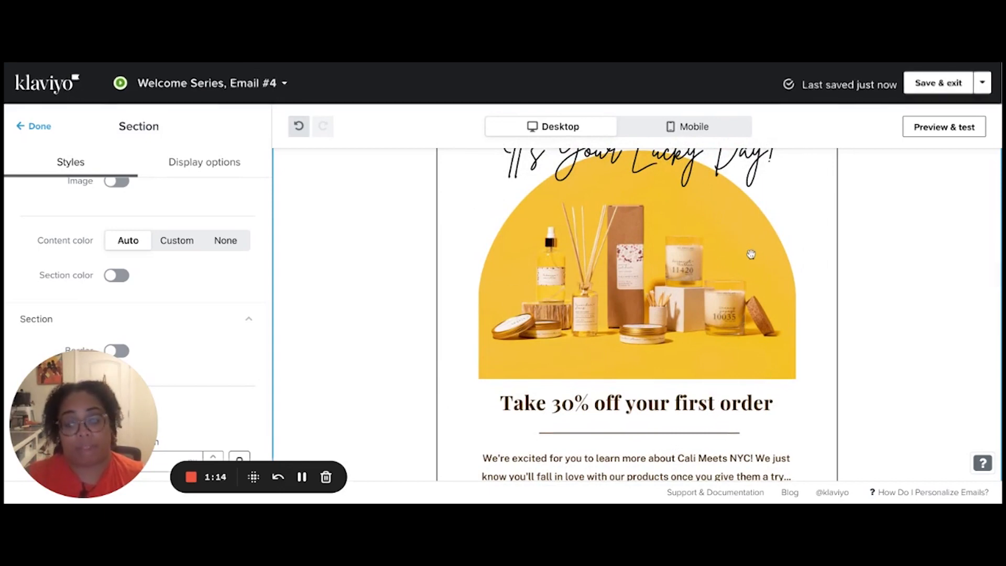
scroll(751, 255, down, 2)
scroll(751, 254, up, 3)
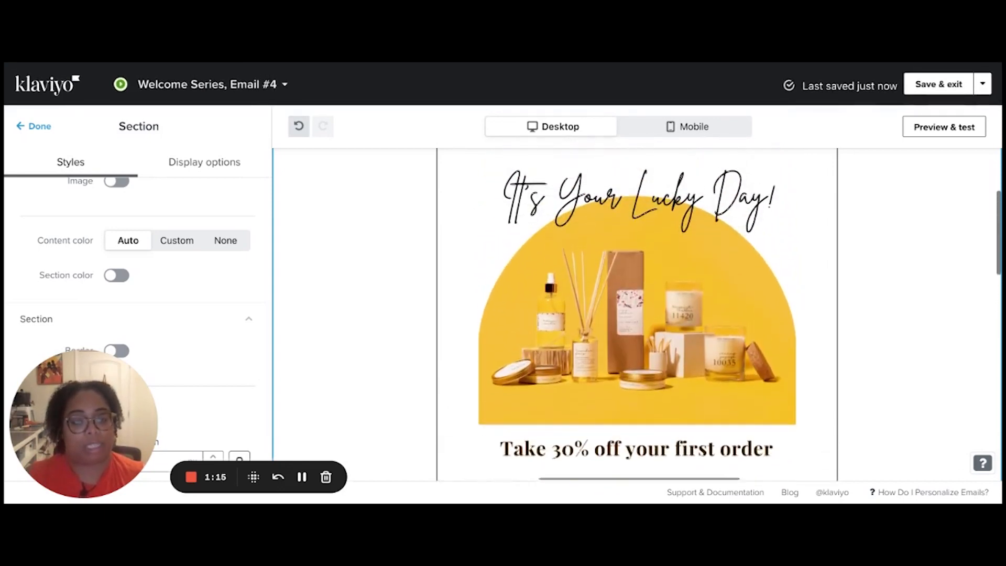
Step: Replace the LASTCHANCE20 promo image below the Shop Now button with the EMAIL BANNERS (50) image offering code LAST CHANCE30
scroll(637, 314, down, 6)
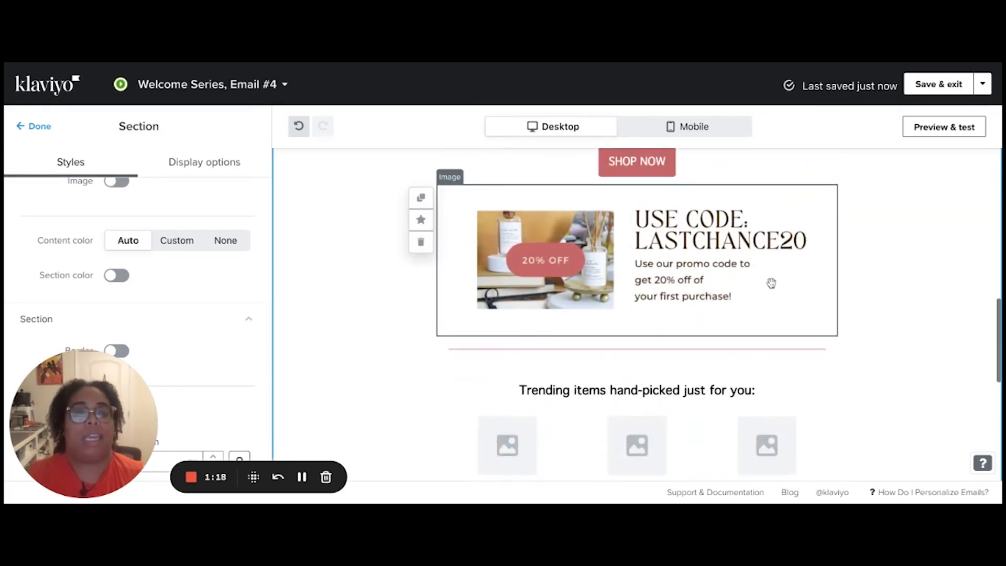
click(773, 283)
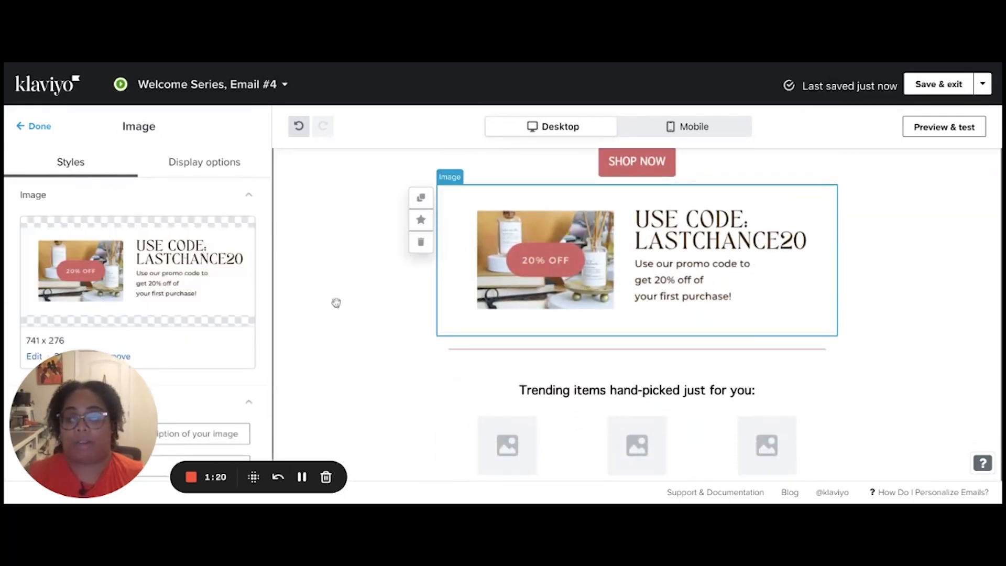
scroll(168, 296, down, 1)
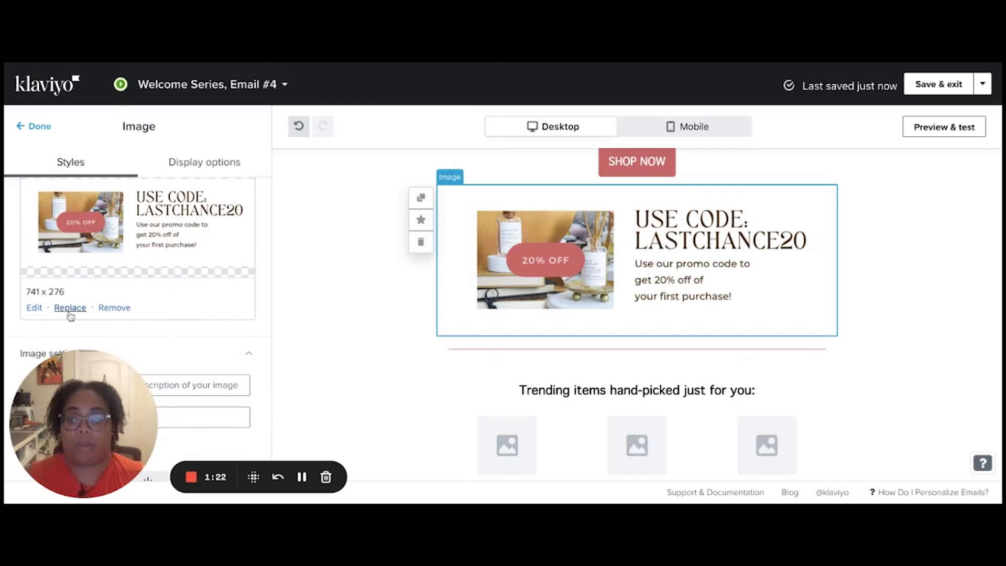
click(71, 308)
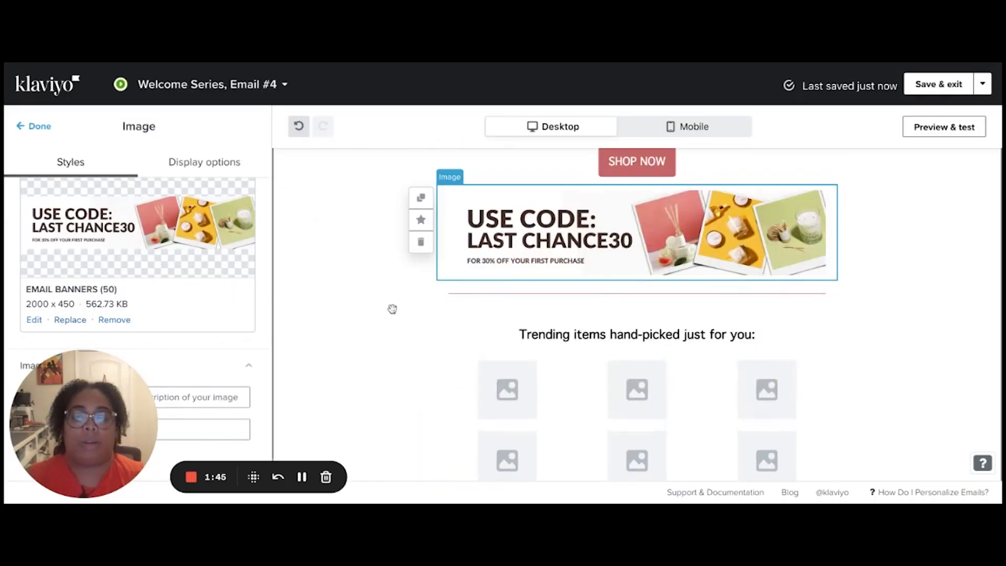
click(369, 287)
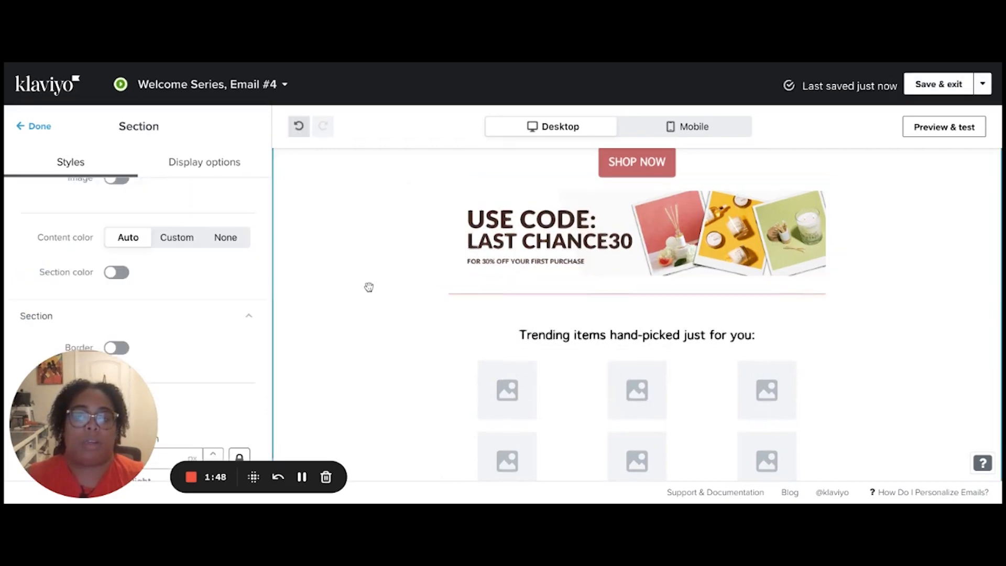
Step: Review the email layout around the new promo code banner and down past the trending products to the discount button
scroll(369, 287, up, 5)
scroll(637, 314, down, 3)
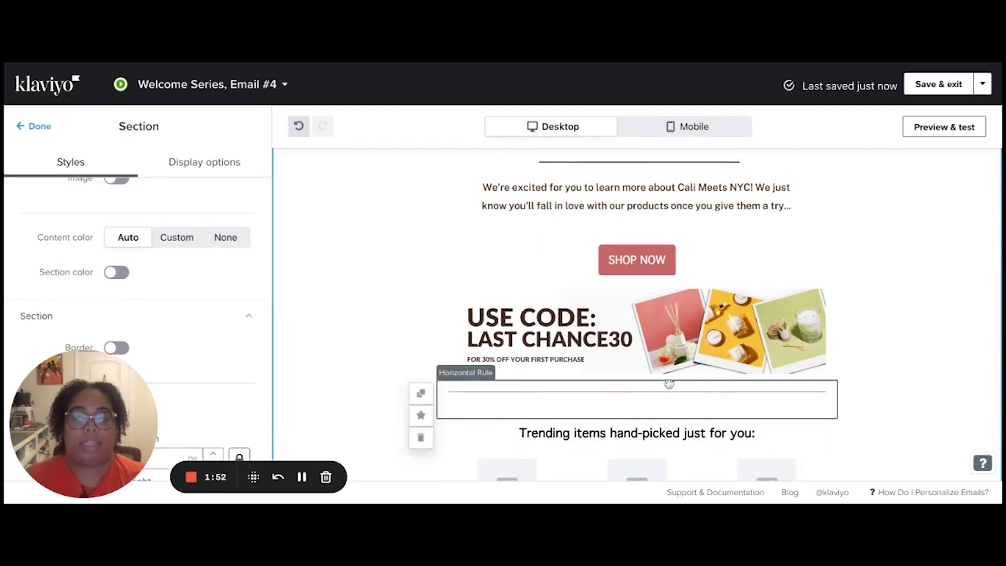
scroll(538, 346, down, 2)
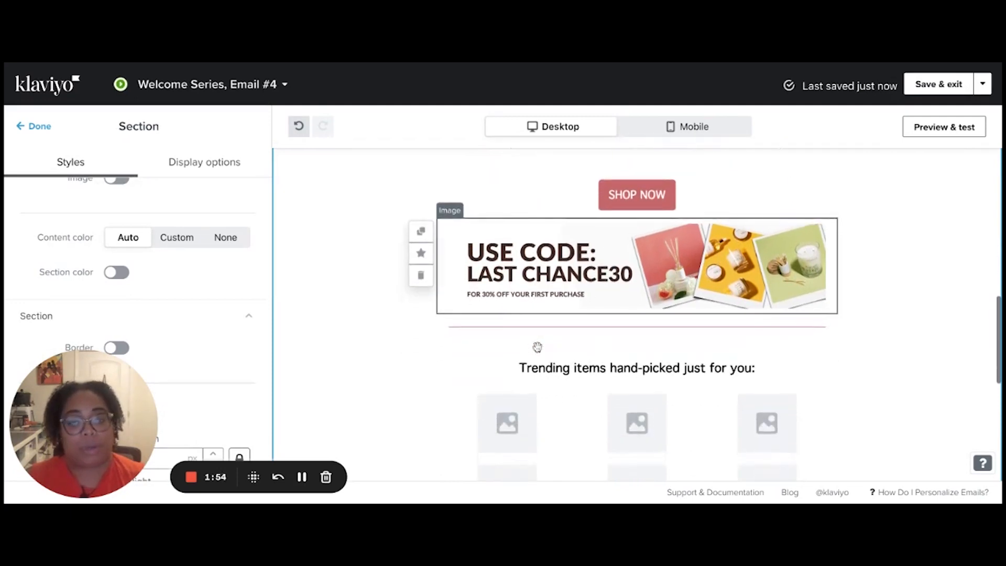
scroll(637, 335, up, 1)
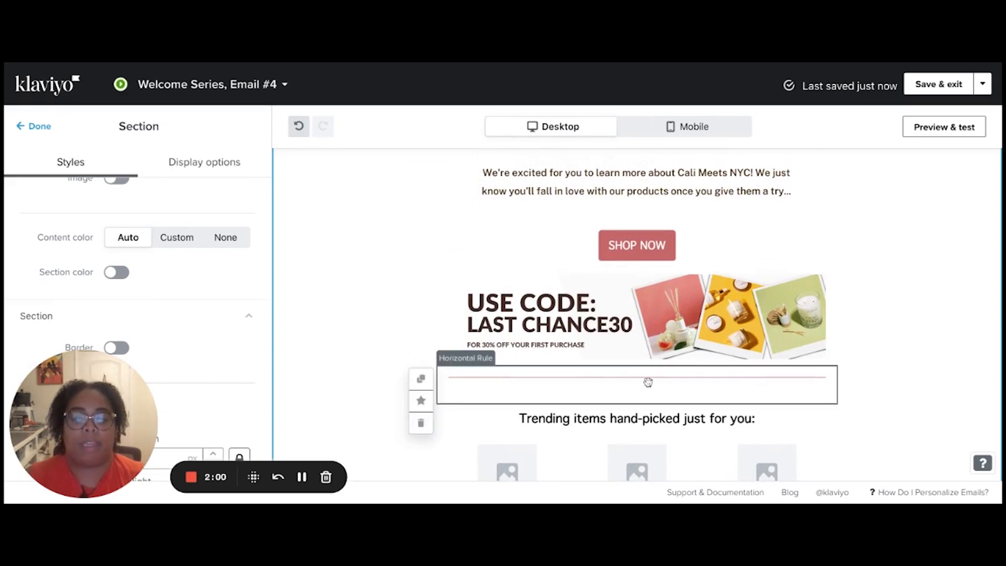
scroll(650, 382, down, 5)
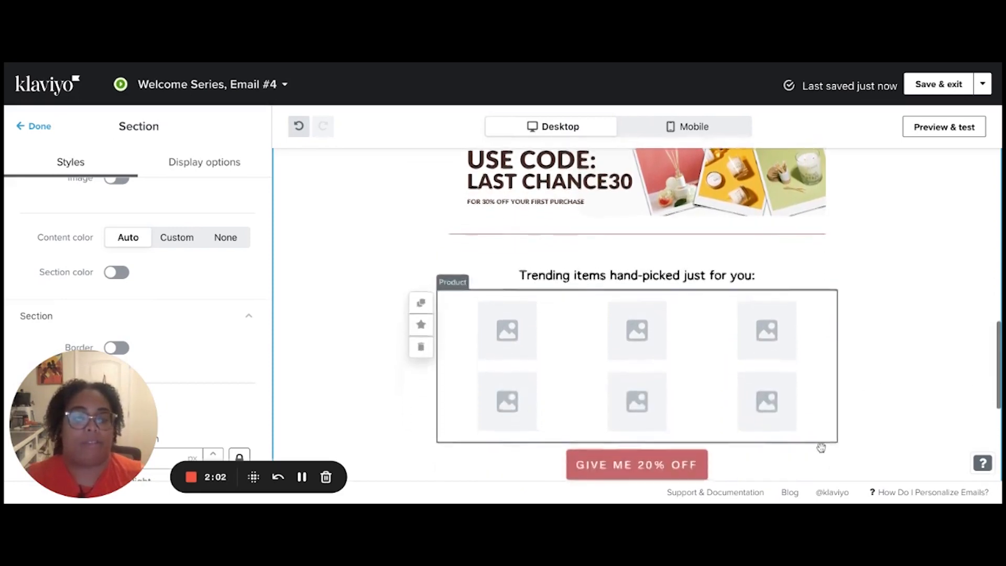
scroll(821, 448, down, 1)
scroll(708, 440, up, 2)
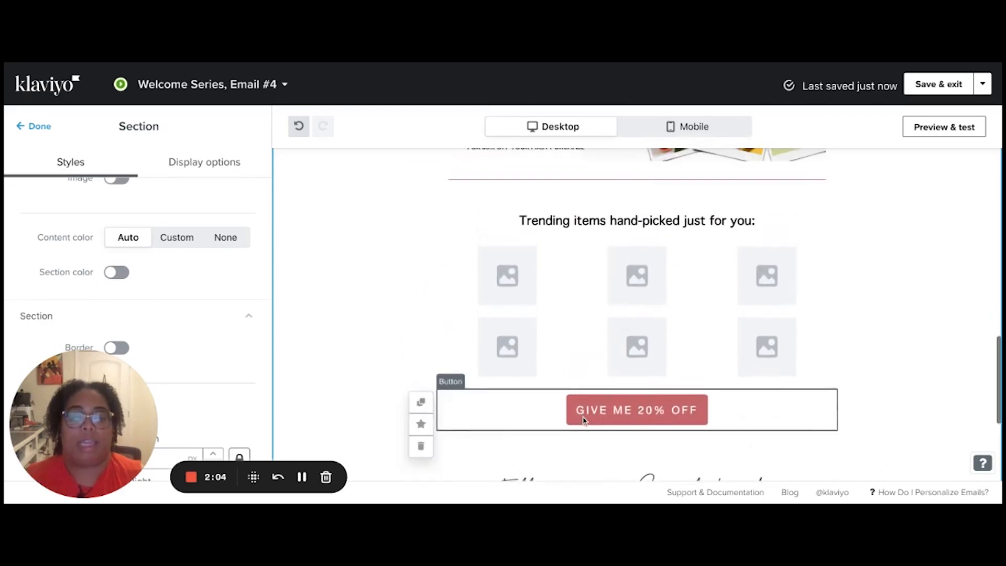
Step: Set the text of the discount button below the trending products to "GIVE ME 30% OFF"
click(594, 428)
scroll(210, 261, down, 5)
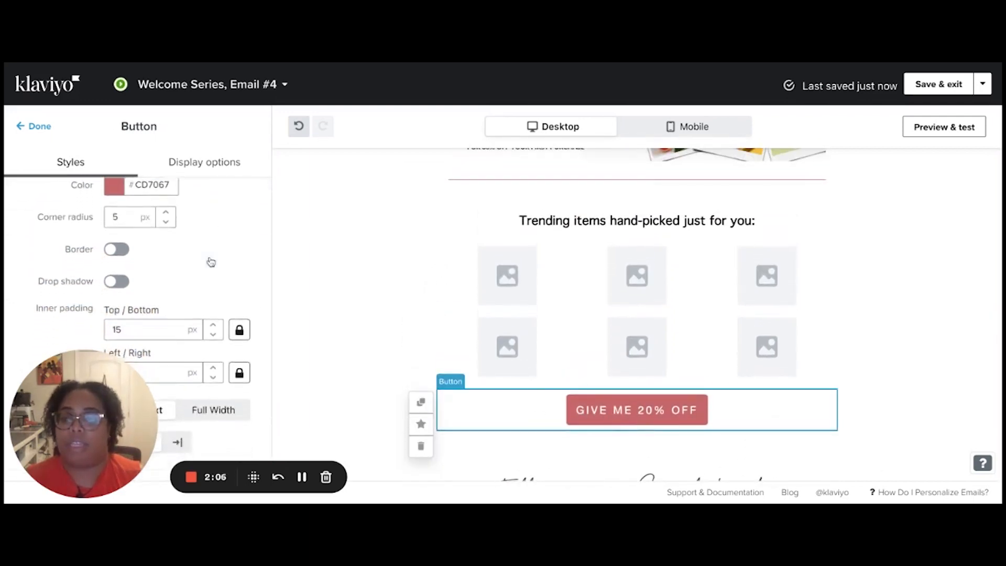
scroll(209, 261, down, 2)
scroll(157, 261, up, 1)
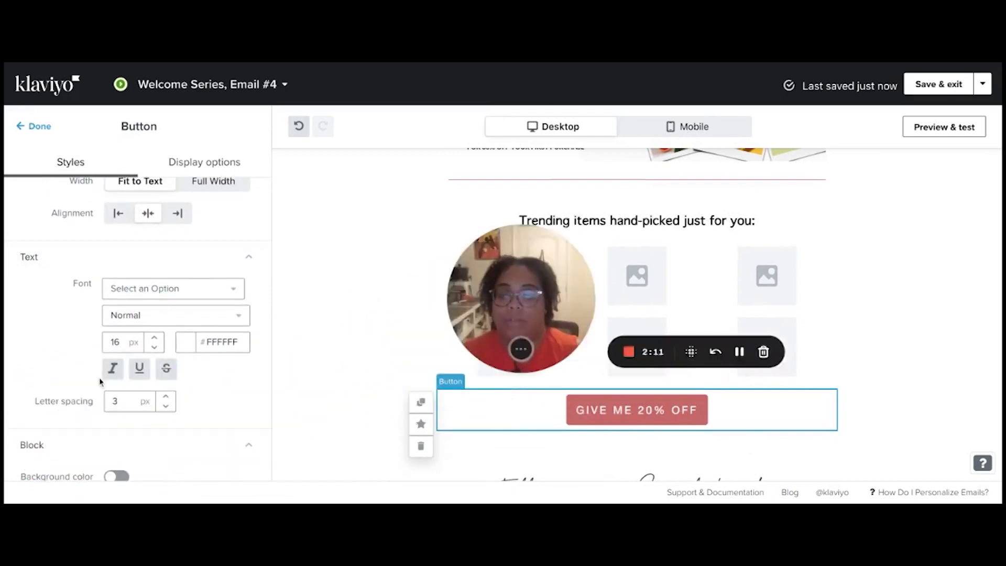
scroll(68, 354, down, 3)
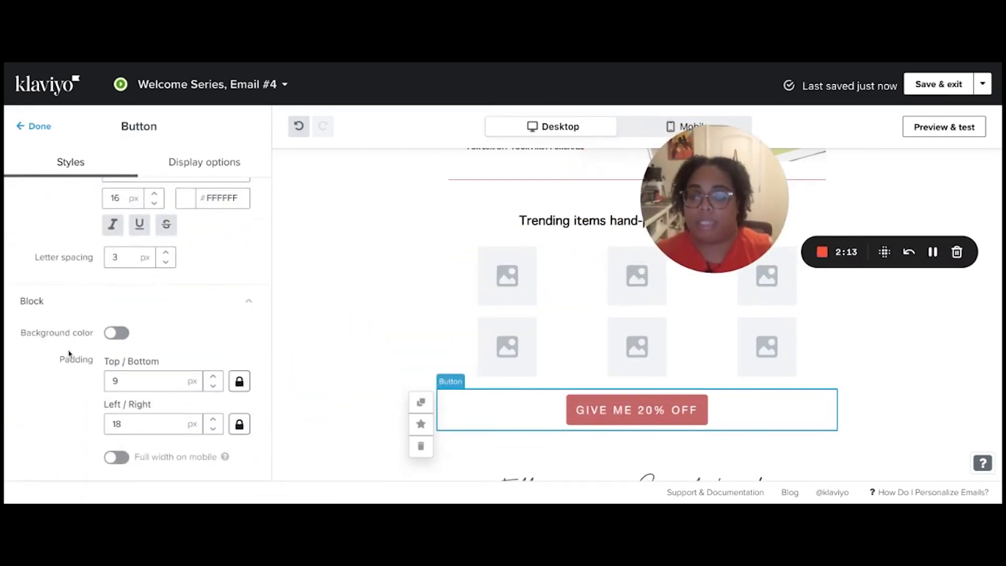
scroll(69, 354, up, 4)
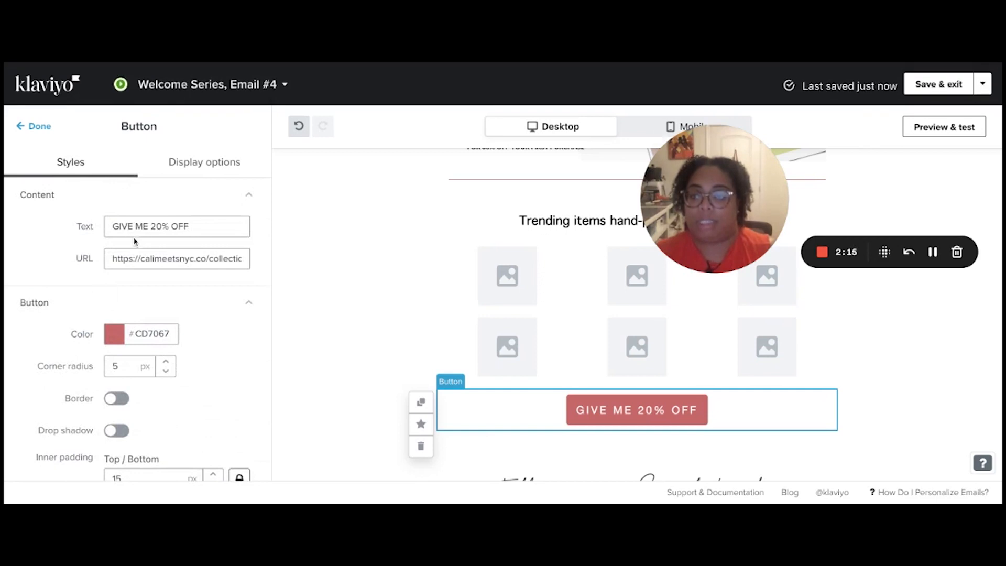
click(152, 228)
key(Delete)
text(3)
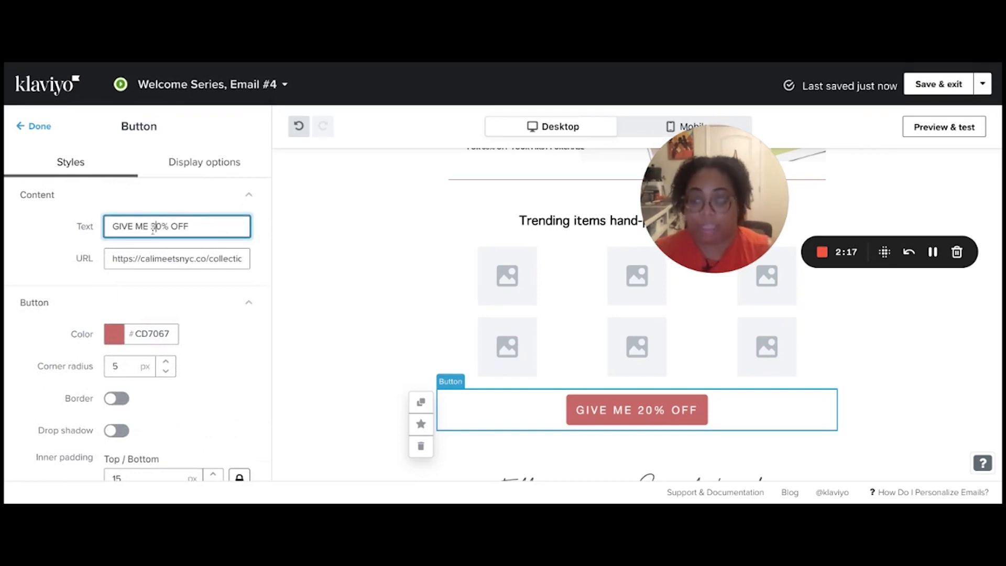
Step: Replace the LAST CHANCE30 promo banner by uploading the EMAIL BANNERS (51) image with code LASTCHANCE30, and deselect it
scroll(334, 314, up, 3)
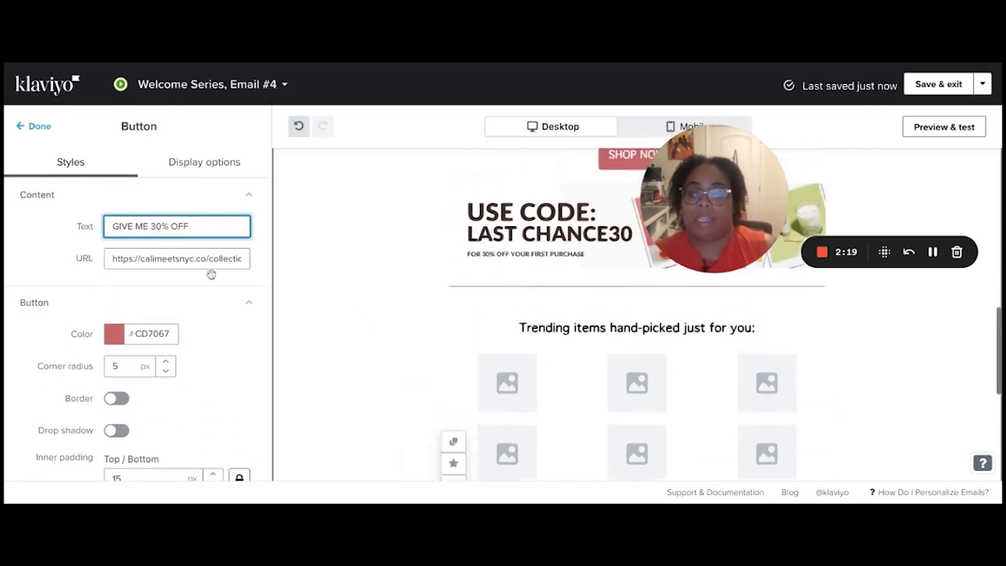
click(40, 126)
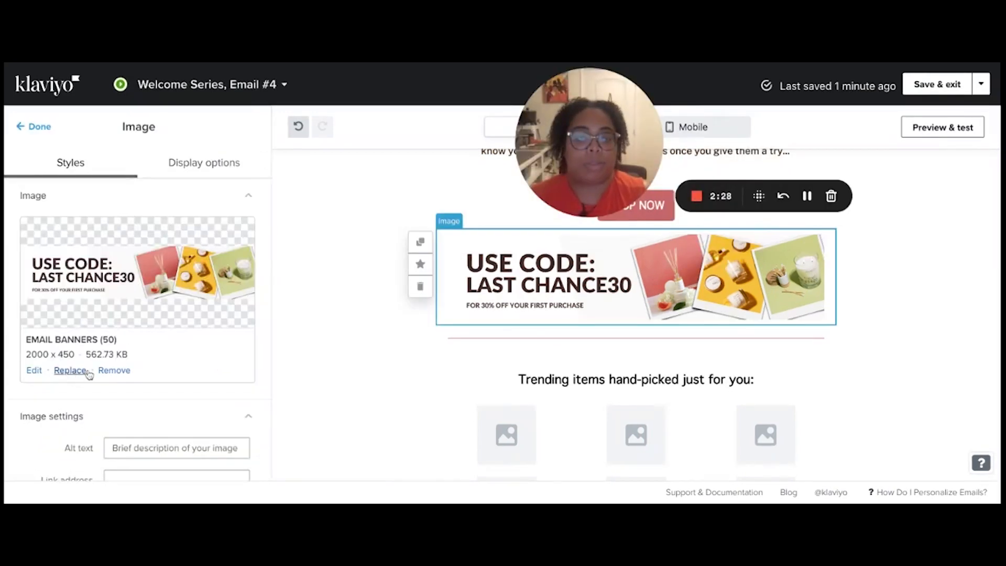
click(71, 370)
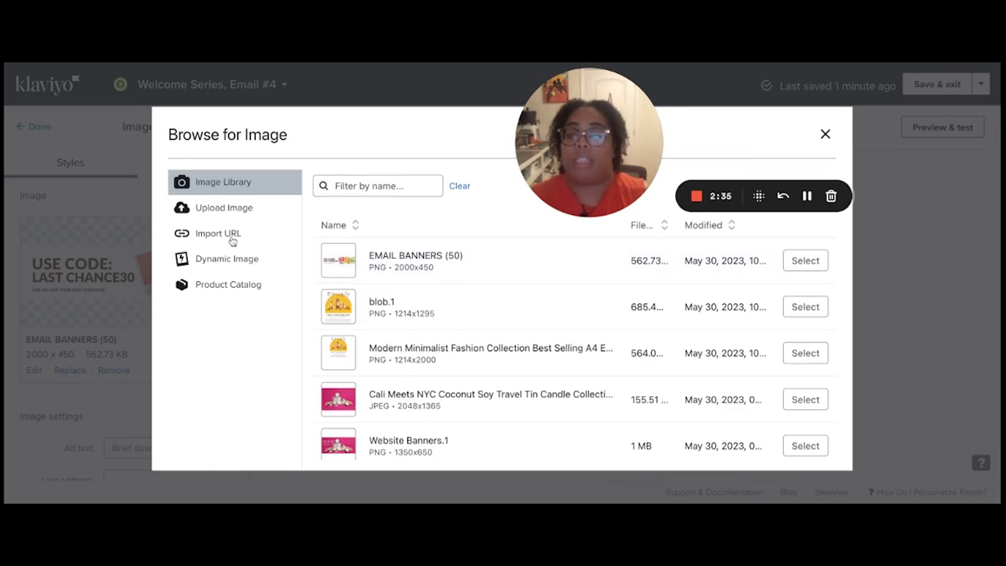
click(224, 209)
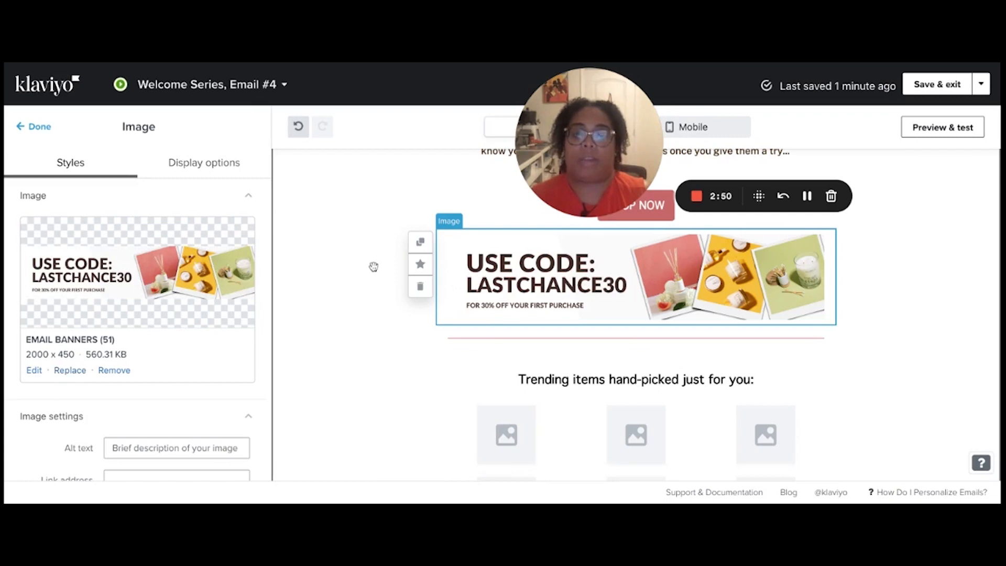
click(381, 269)
Step: Set the link address of the "Follow us on Social Media" image to the Instagram page instagram.com/calimeetsnyc.co and finish editing the image
scroll(384, 268, up, 5)
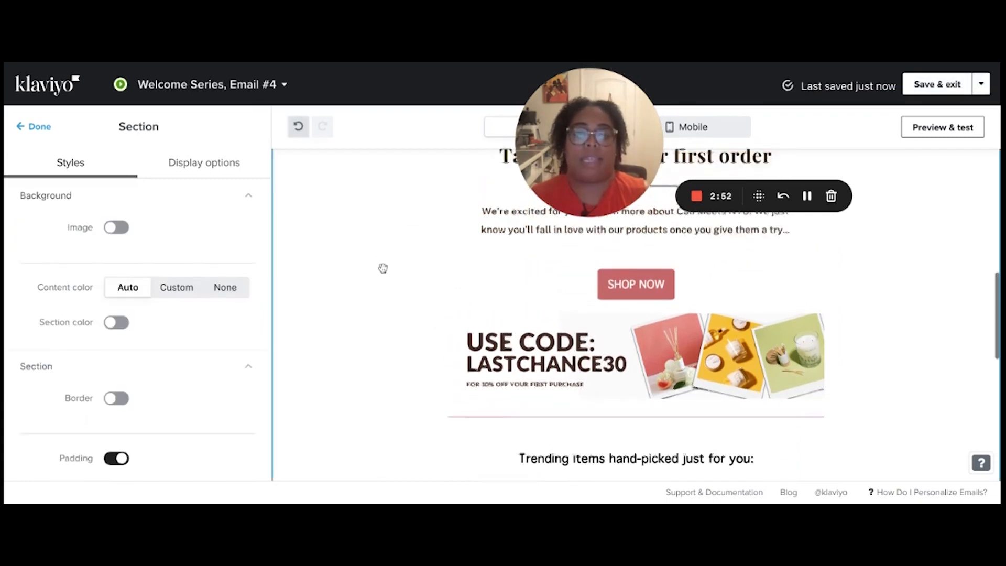
scroll(384, 268, up, 10)
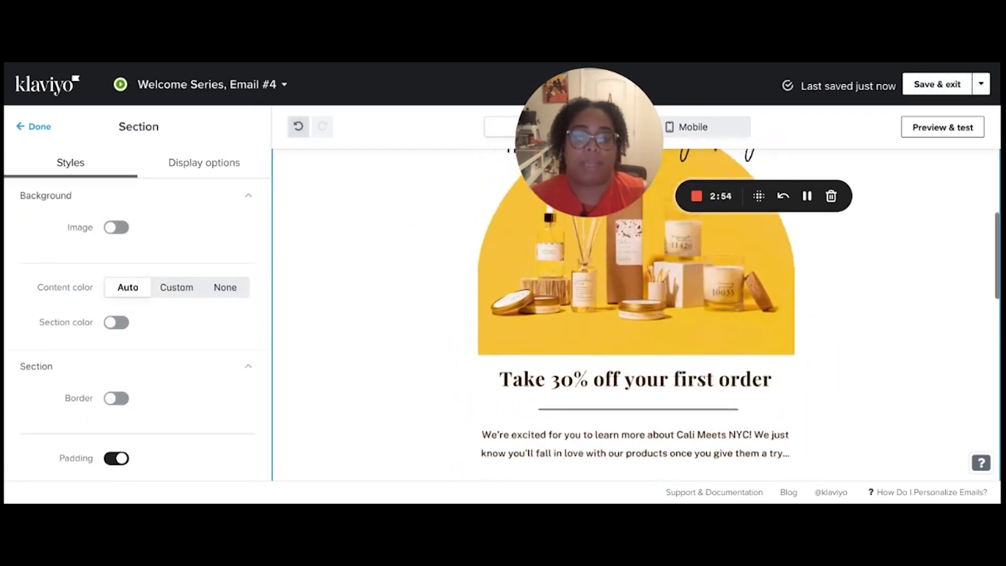
scroll(634, 314, down, 15)
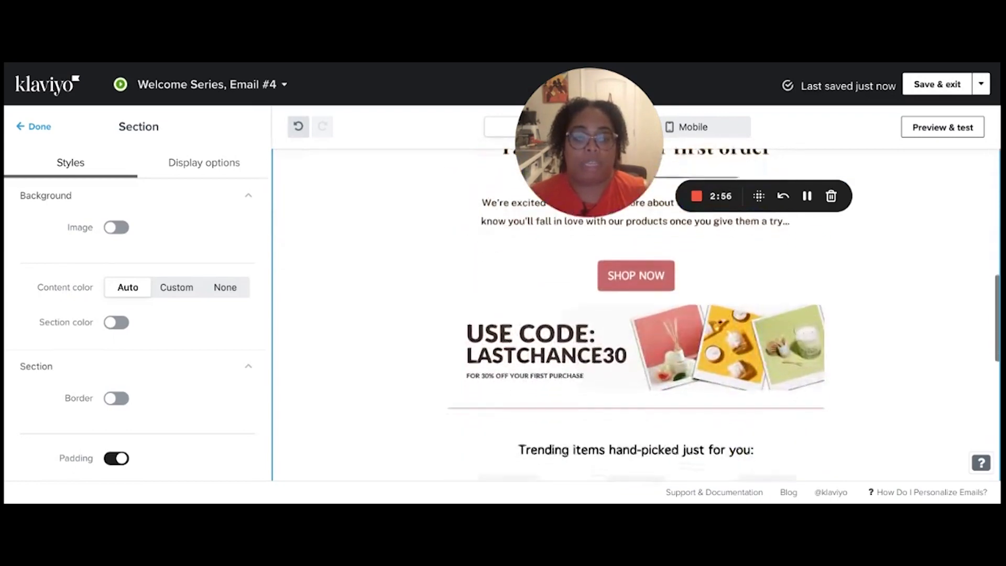
scroll(560, 298, down, 6)
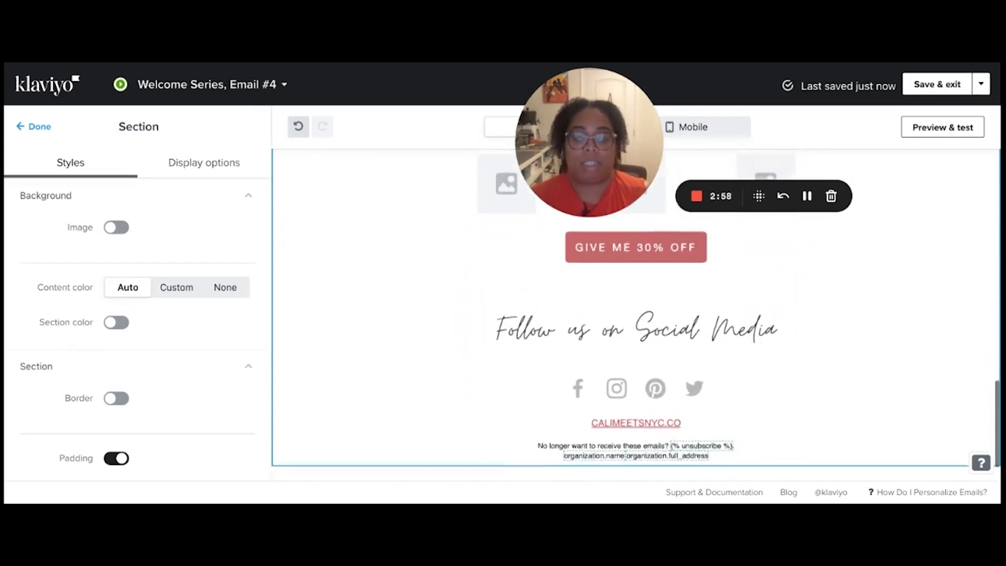
click(561, 298)
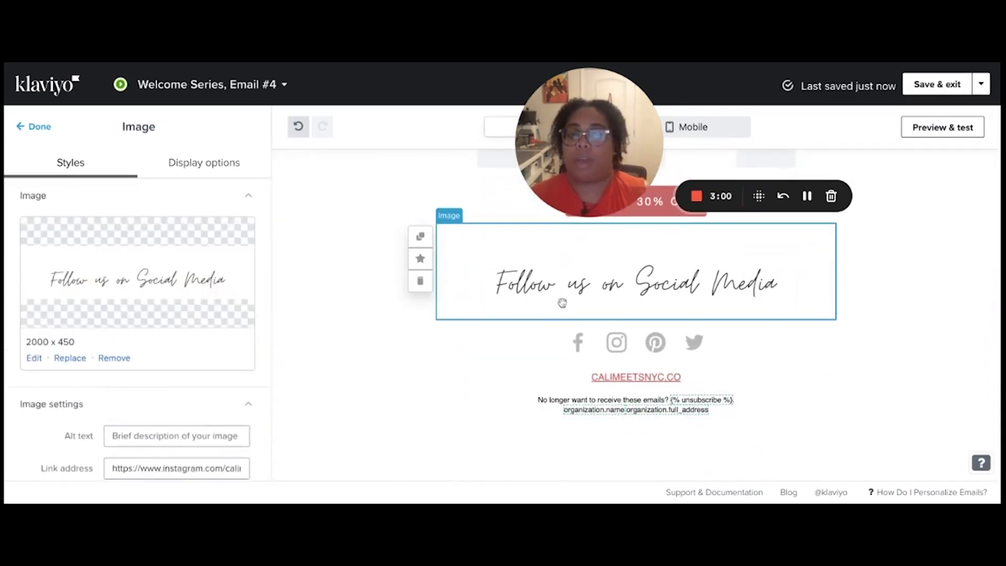
scroll(225, 403, down, 1)
click(224, 409)
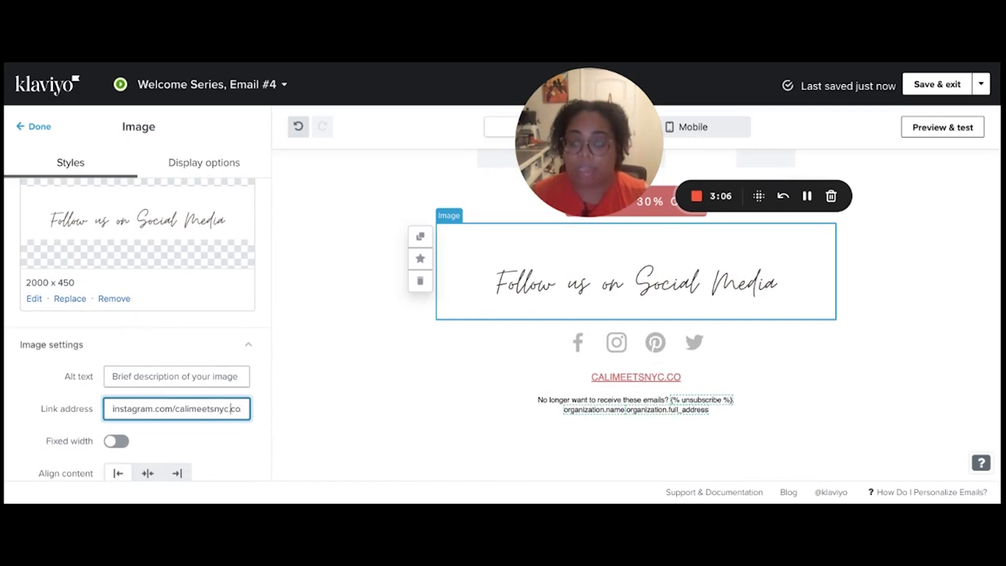
click(41, 129)
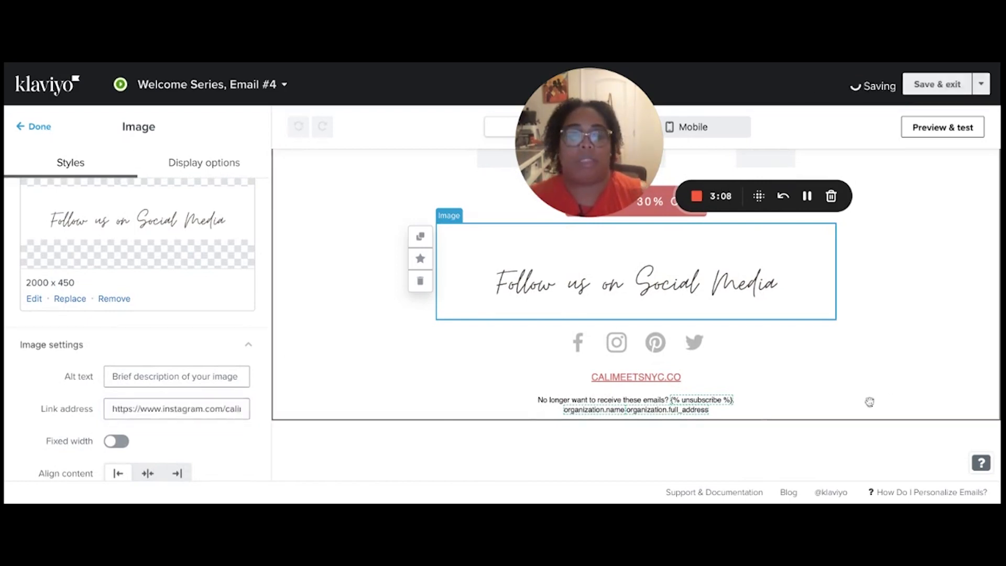
Step: Open the Instagram link address in the social links block for editing
click(533, 352)
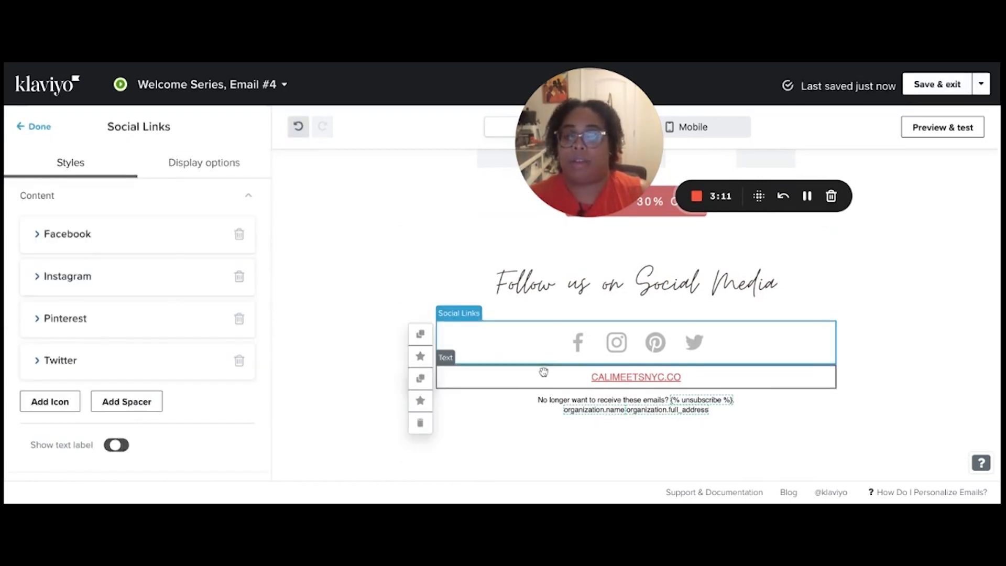
click(44, 278)
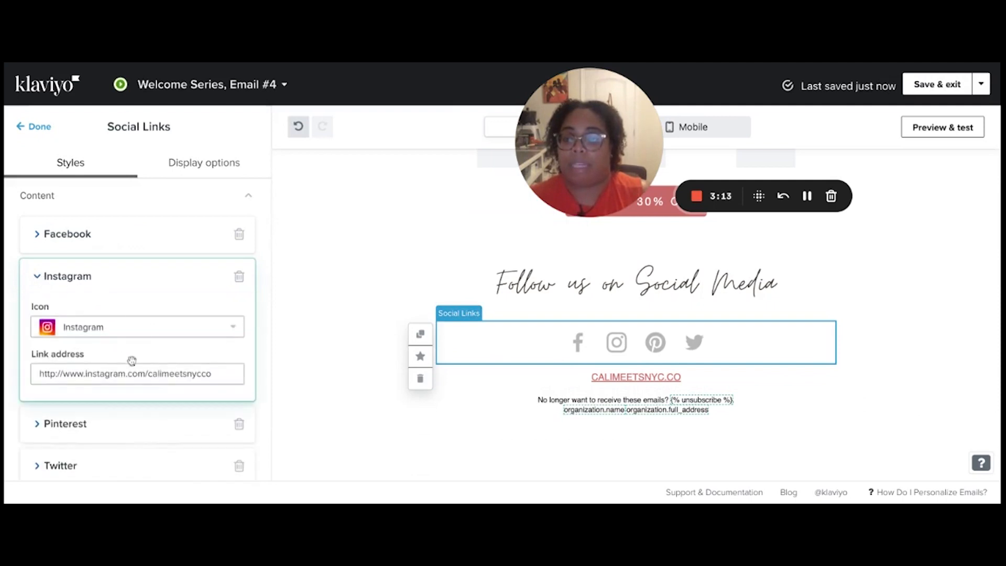
click(201, 372)
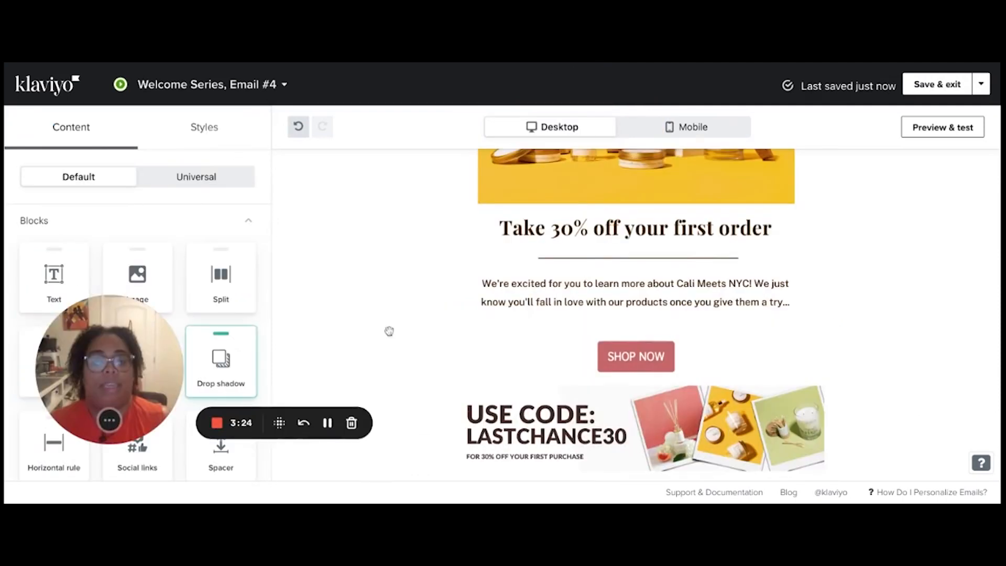
Step: Try League Spartan fonts on the whole "Trending items hand-picked just for you:" heading above the product grid
scroll(518, 256, up, 10)
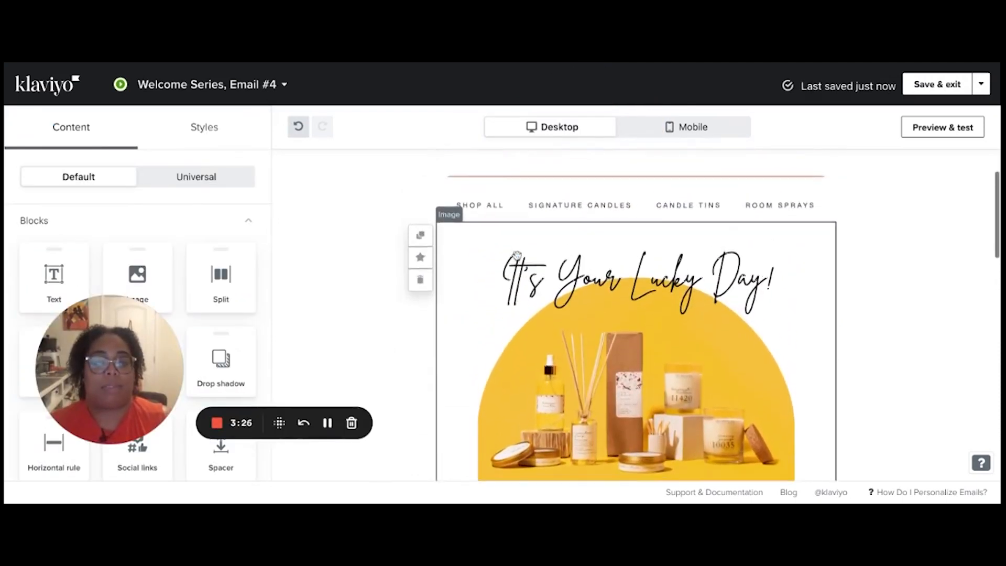
scroll(517, 255, down, 5)
scroll(517, 256, down, 5)
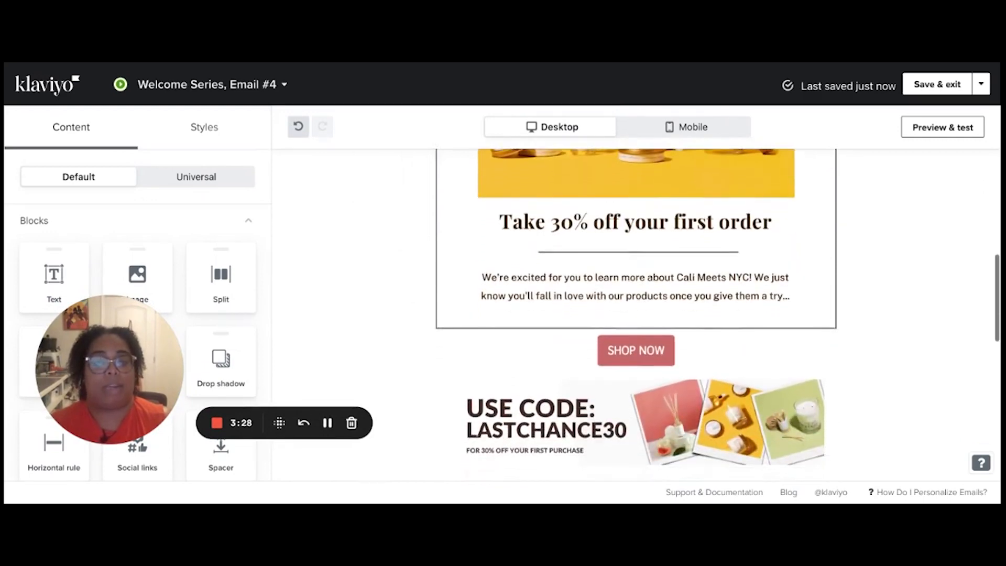
scroll(517, 255, down, 1)
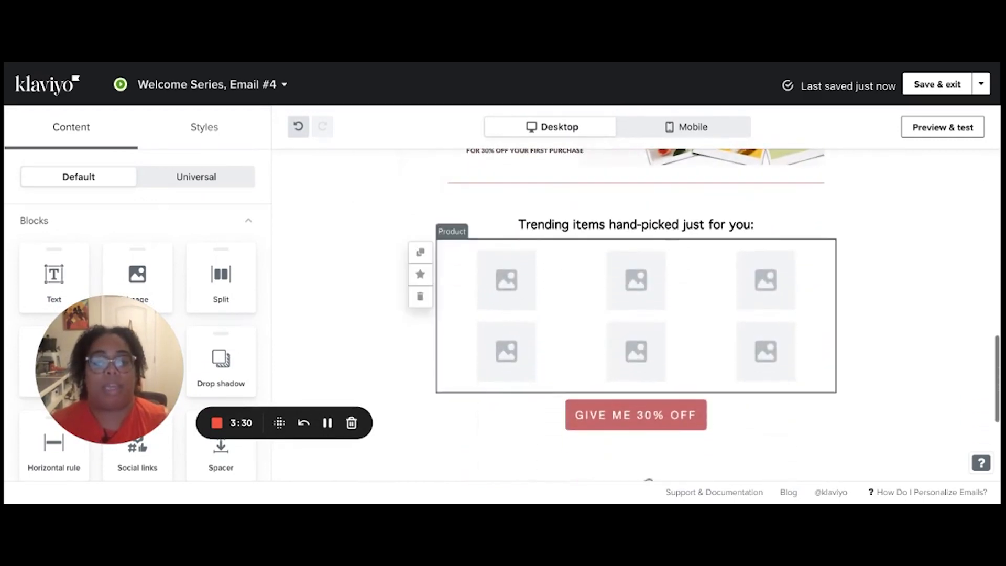
click(548, 226)
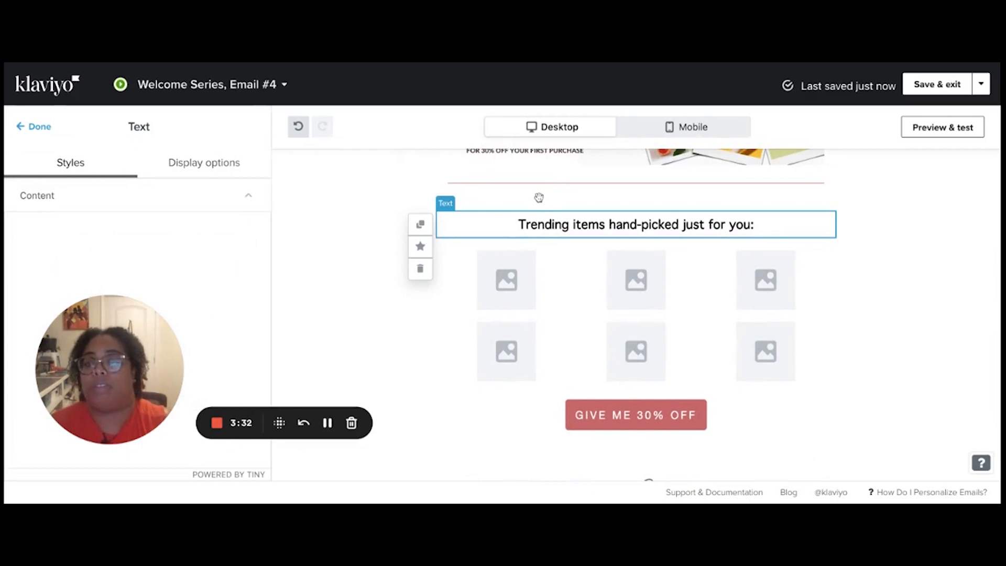
triple_click(254, 294)
click(168, 227)
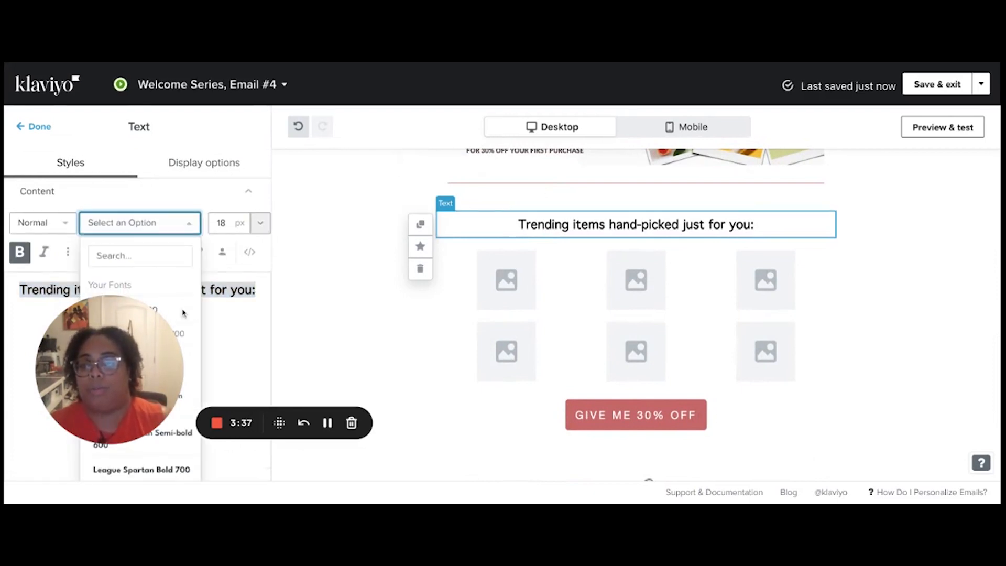
key(Escape)
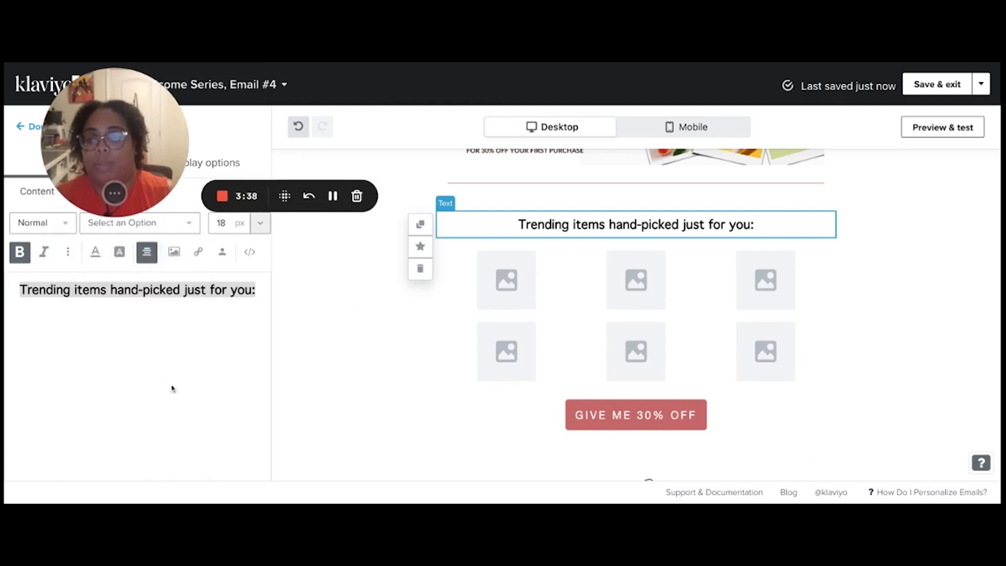
click(160, 222)
click(156, 362)
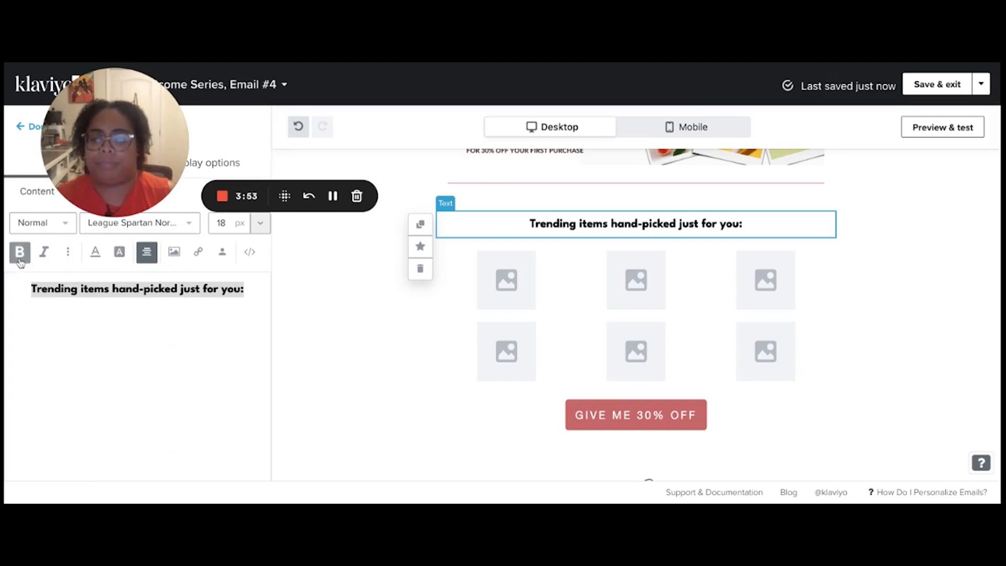
click(191, 229)
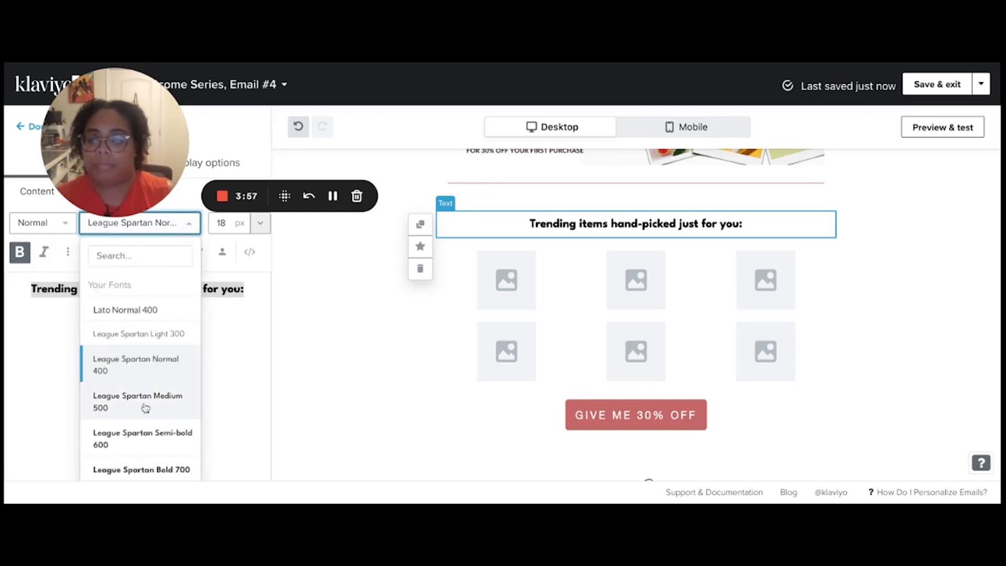
click(133, 335)
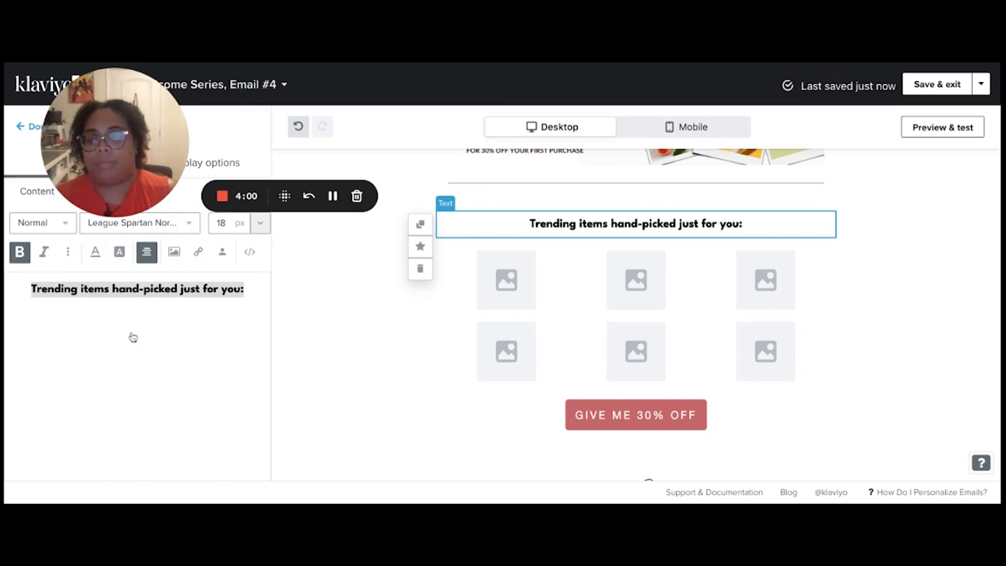
Step: Set the "Trending items hand-picked just for you:" heading to Lato Normal 400 at 20 px and finish editing the text
click(183, 230)
click(154, 316)
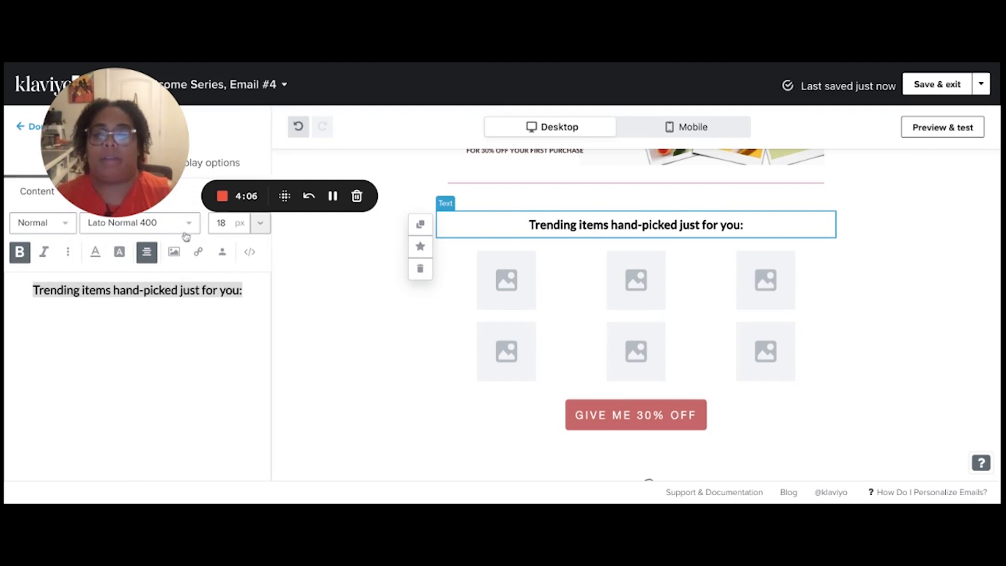
click(261, 236)
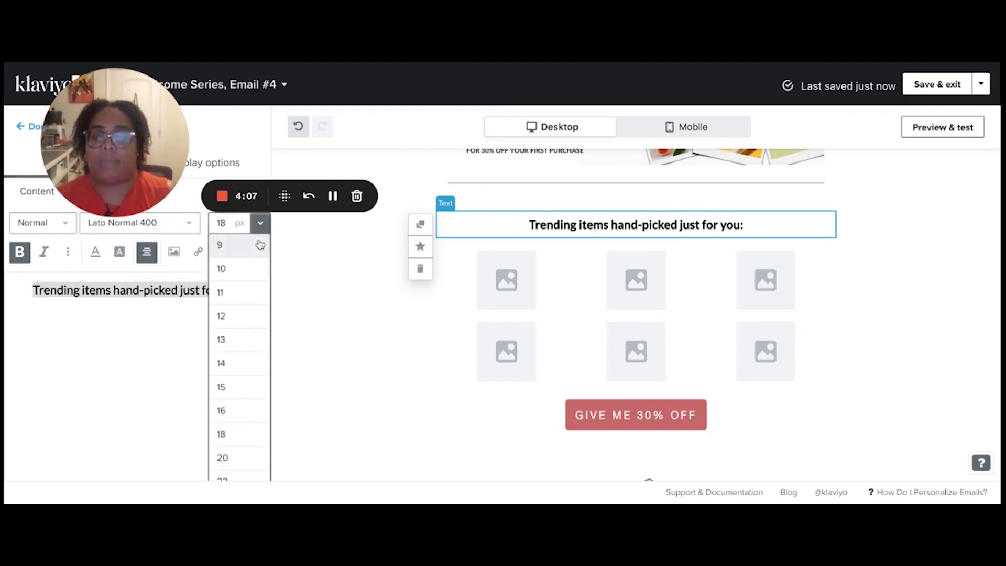
click(248, 464)
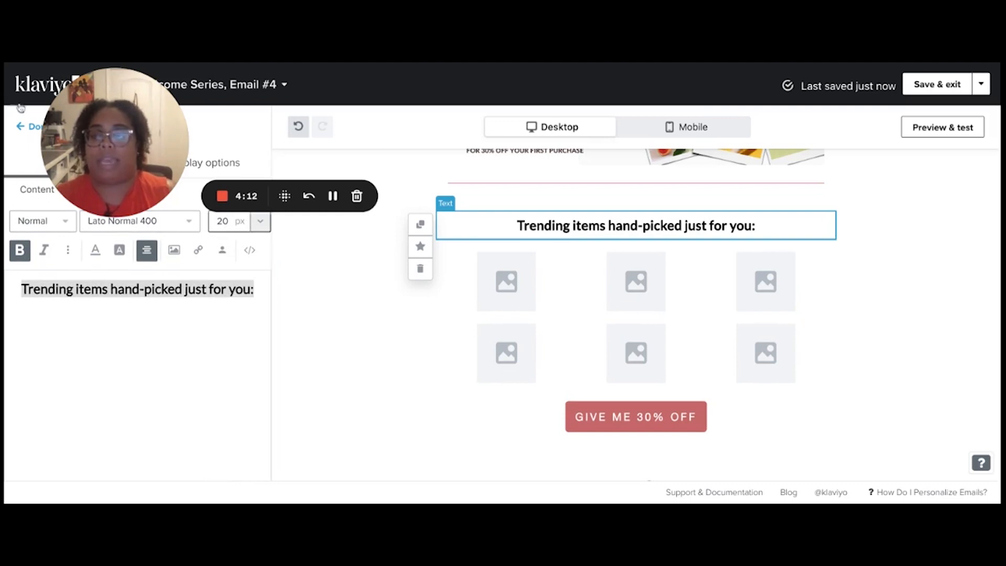
click(20, 129)
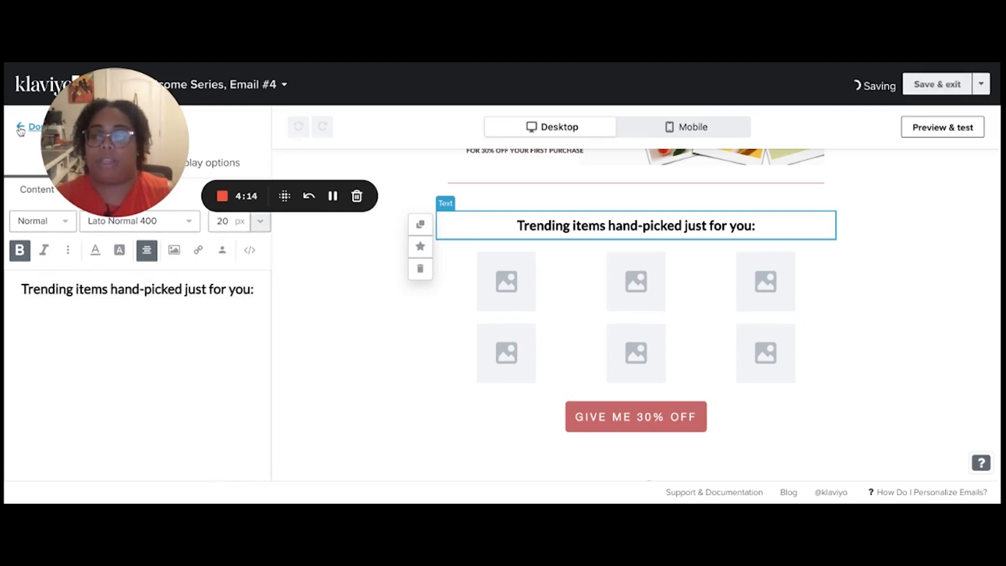
Step: Show the title, price and button for each item in the trending products block, with the button text "SHOP NOW"
click(461, 308)
scroll(165, 341, down, 5)
scroll(165, 341, down, 5)
scroll(120, 343, up, 5)
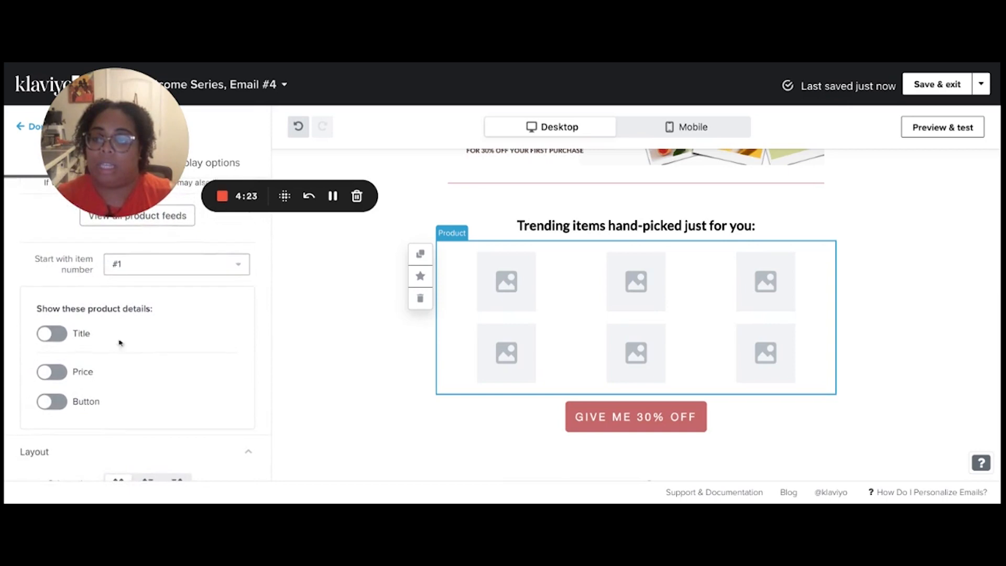
click(53, 334)
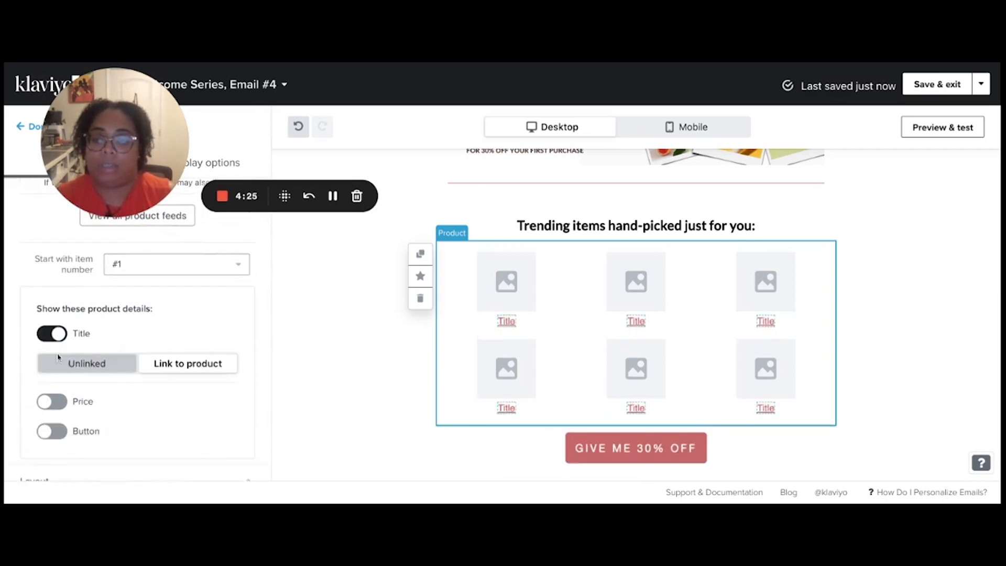
scroll(67, 365, down, 1)
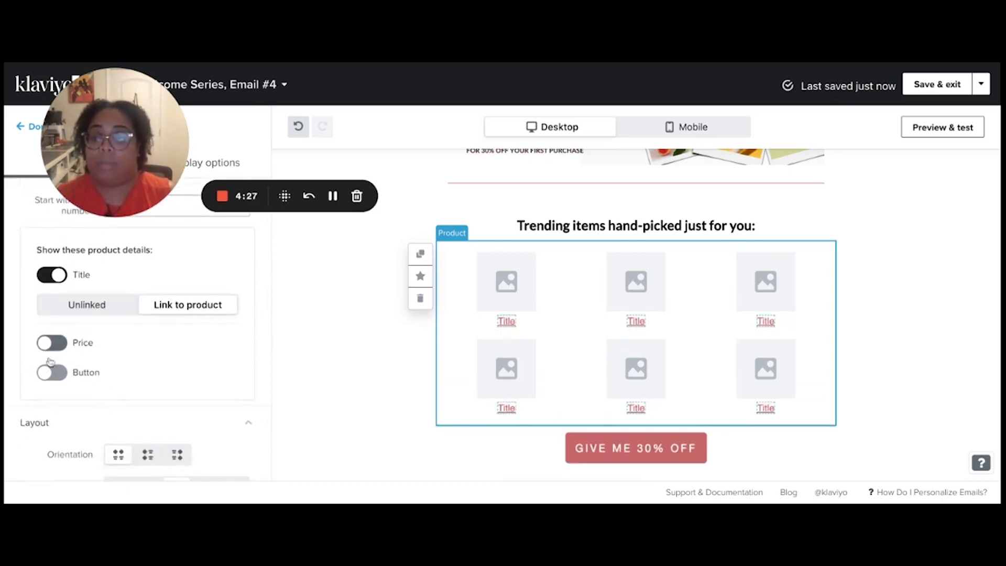
click(51, 351)
click(52, 373)
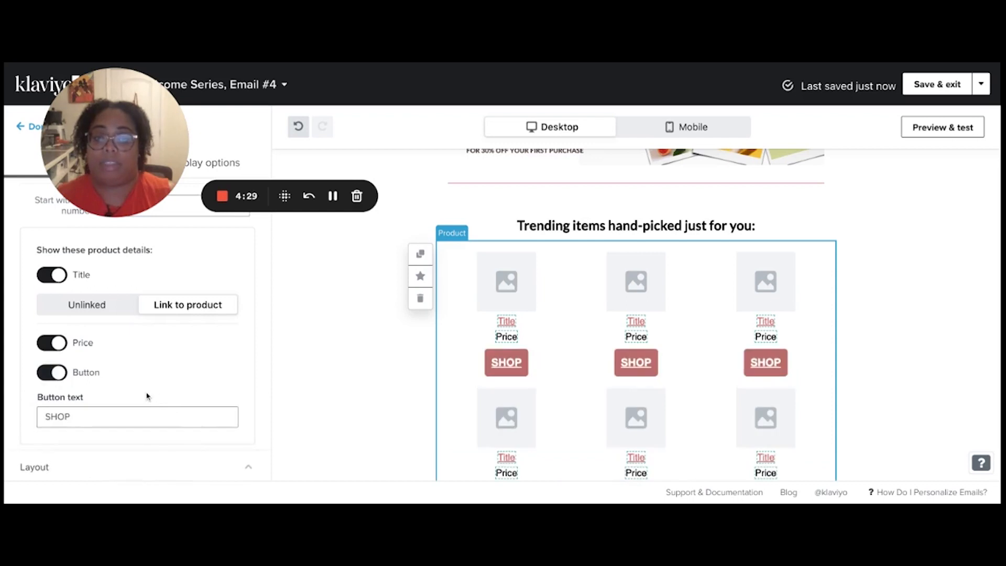
scroll(147, 397, down, 1)
scroll(147, 397, up, 1)
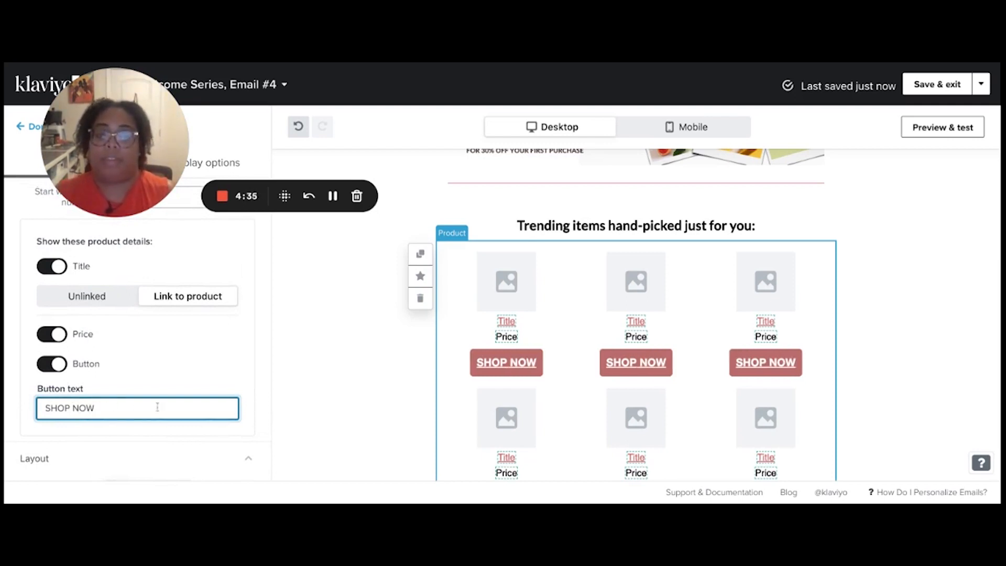
Step: Set the letter spacing of the product block's SHOP NOW button text to 2 px
scroll(165, 405, down, 5)
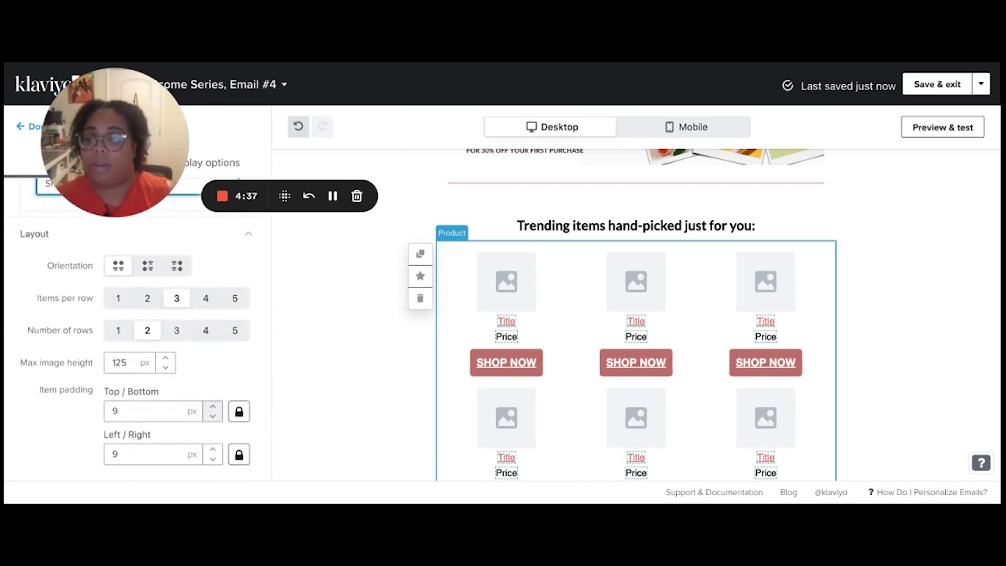
scroll(136, 325, down, 4)
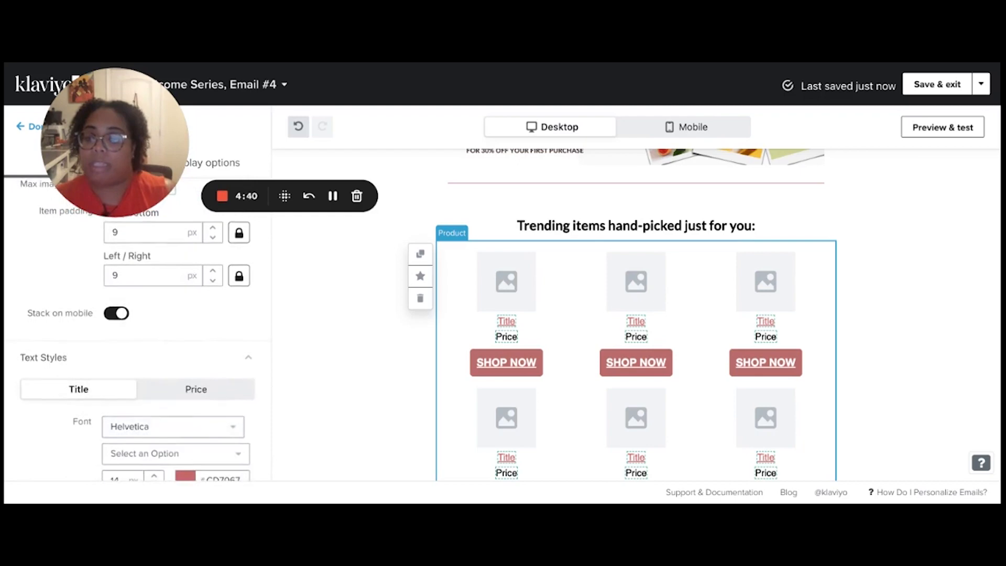
scroll(136, 325, down, 2)
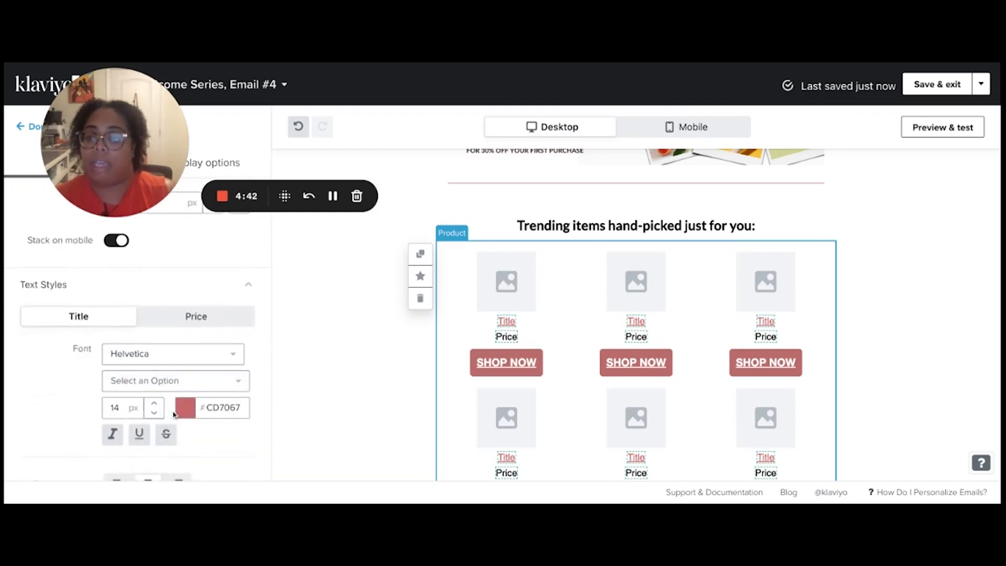
scroll(170, 415, down, 5)
scroll(178, 415, down, 5)
scroll(136, 343, down, 3)
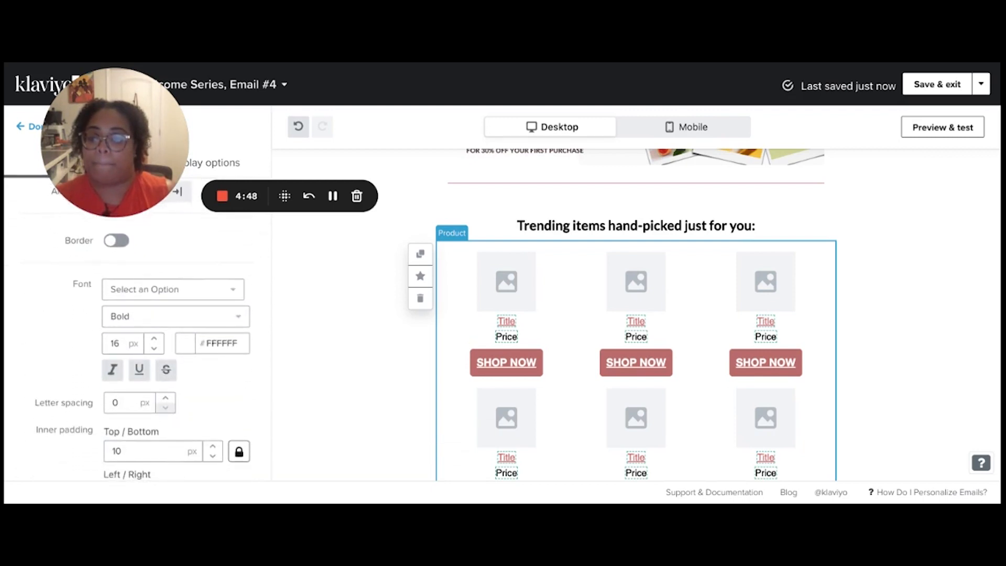
scroll(137, 345, down, 2)
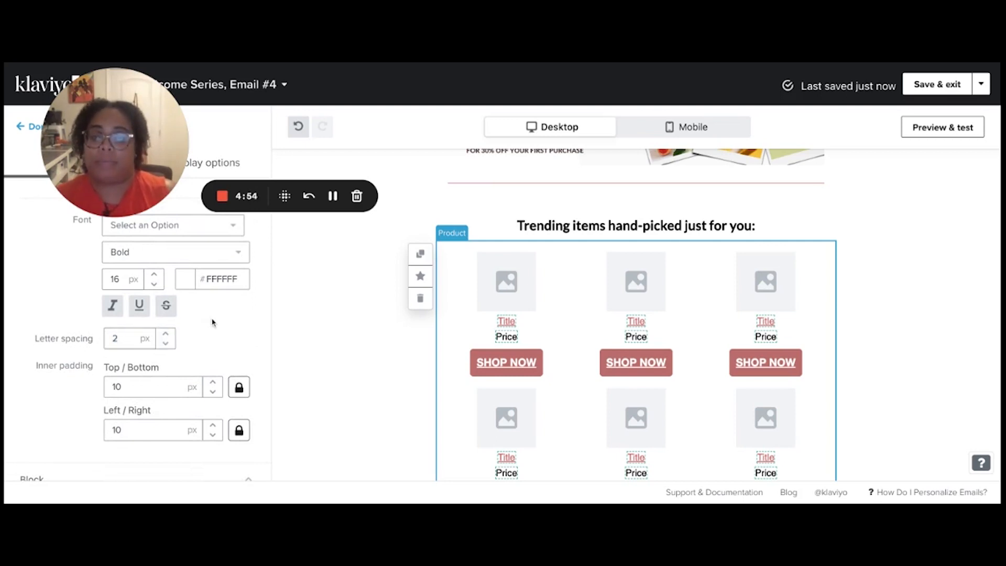
Step: Review the product block's text style, layout and product feed settings, and check the rest of the email in the desktop layout
scroll(210, 322, up, 10)
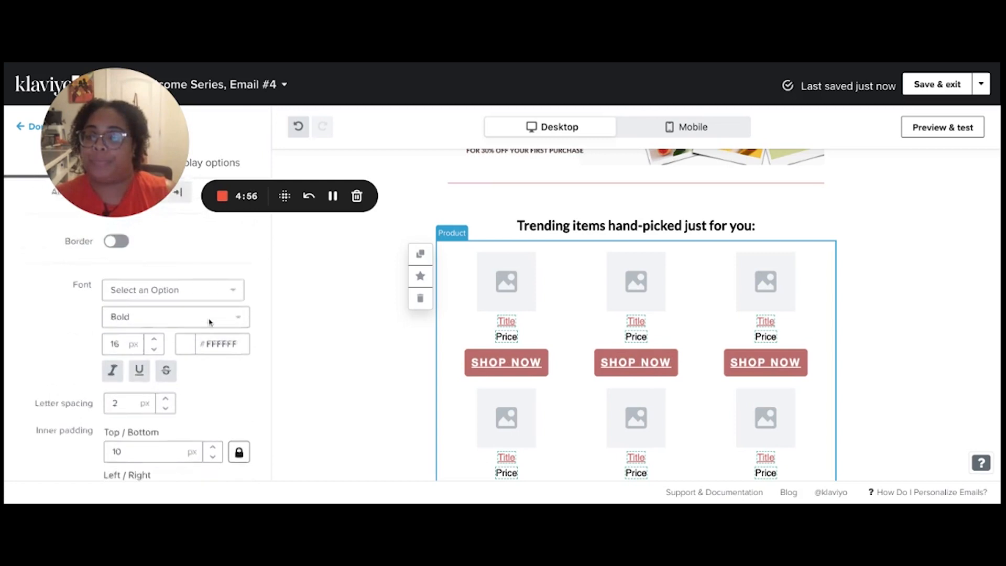
scroll(209, 322, up, 6)
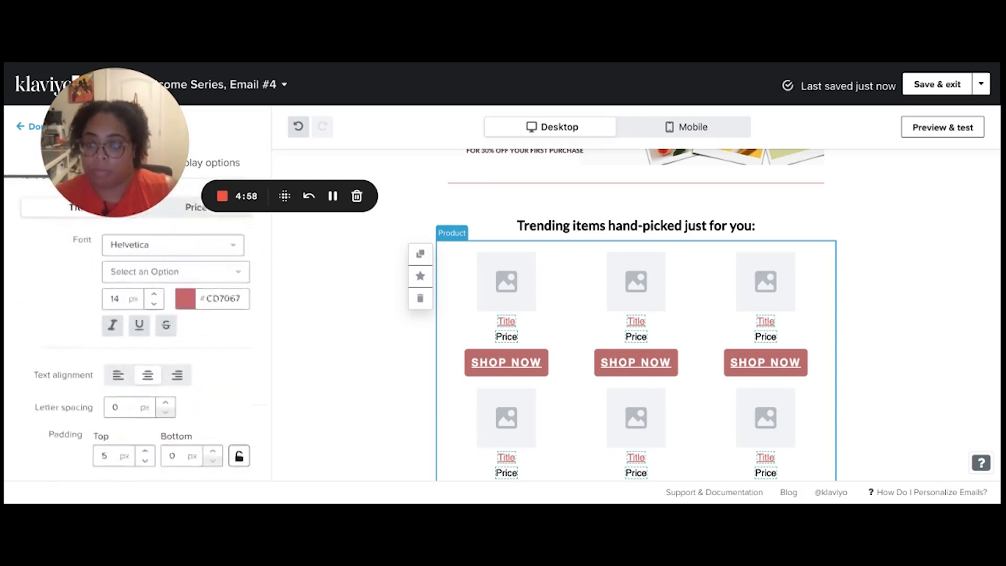
scroll(213, 398, up, 5)
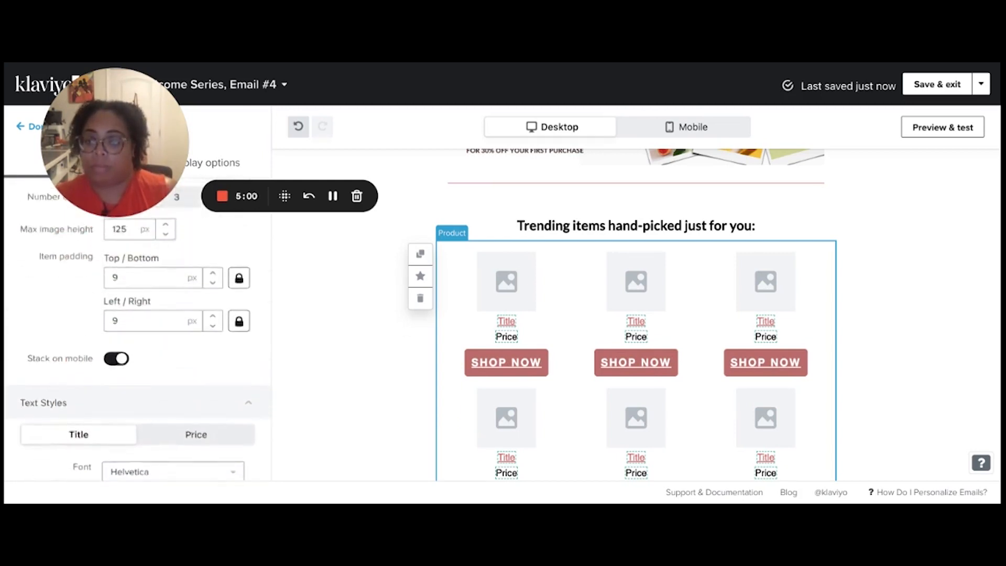
scroll(213, 398, up, 2)
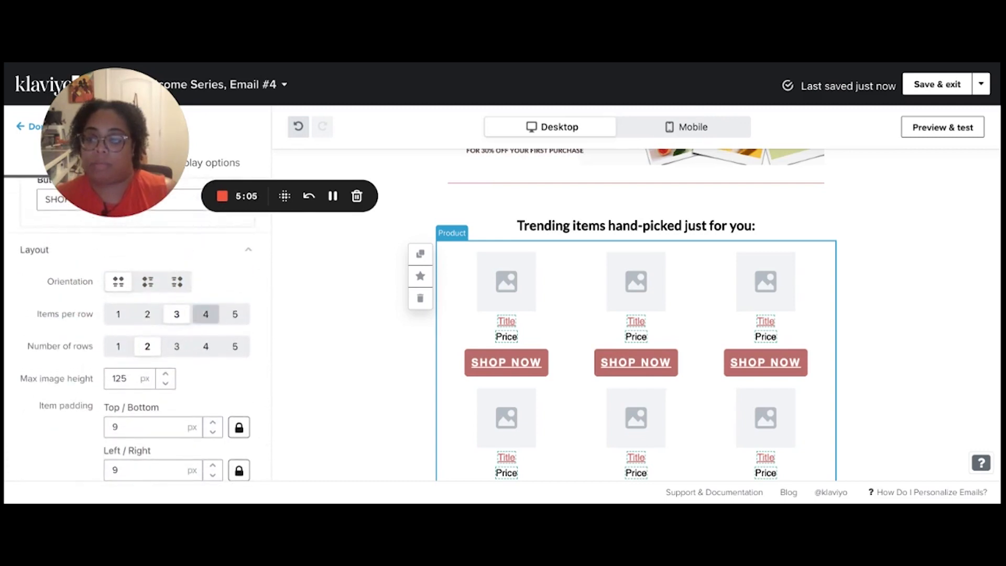
scroll(206, 315, up, 6)
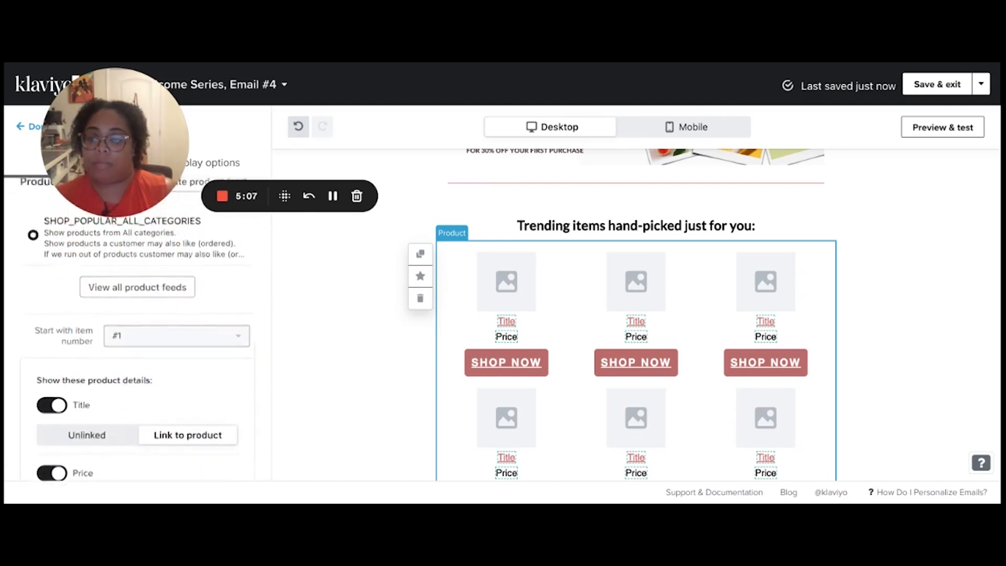
scroll(138, 341, up, 3)
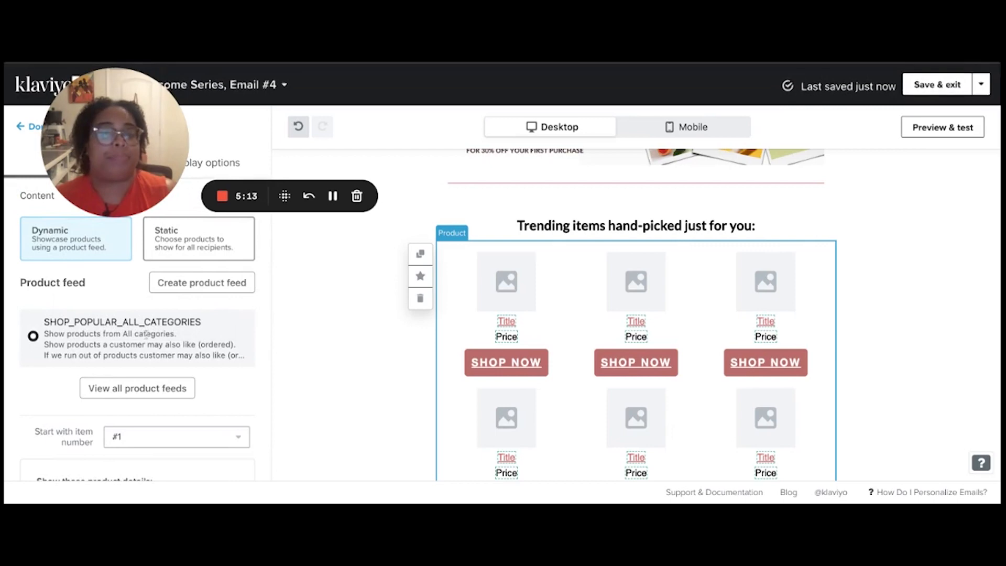
scroll(349, 306, down, 6)
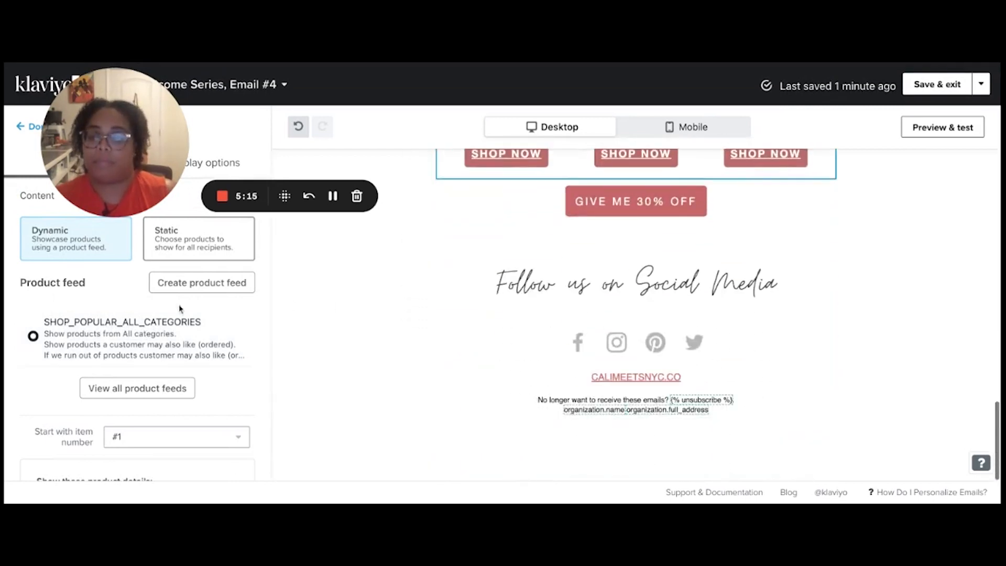
scroll(180, 307, down, 8)
scroll(180, 309, down, 6)
scroll(180, 309, up, 10)
Step: Switch the email canvas to the mobile view and examine the layout from the header and menu links down through the product block
click(692, 127)
scroll(761, 345, down, 6)
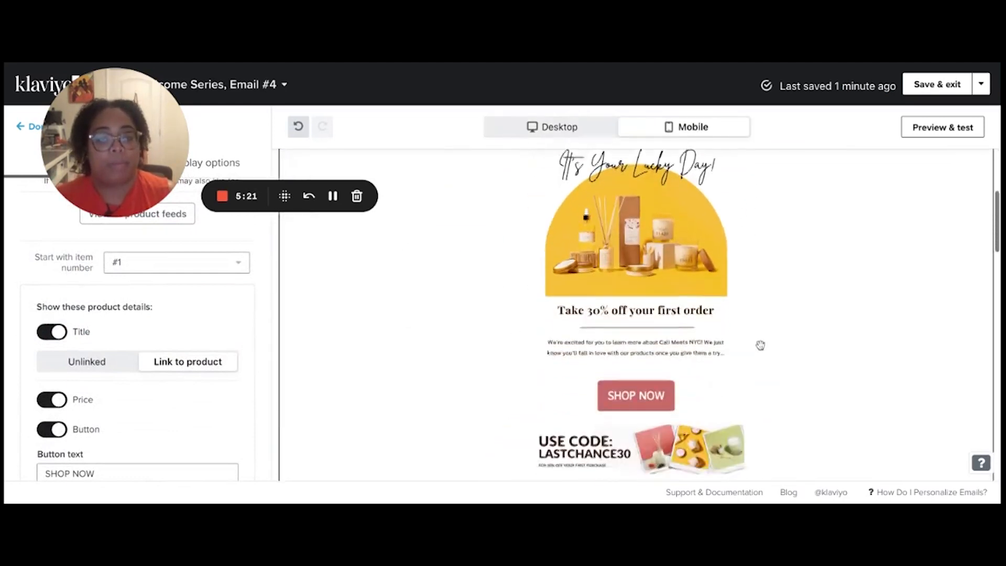
scroll(636, 315, up, 2)
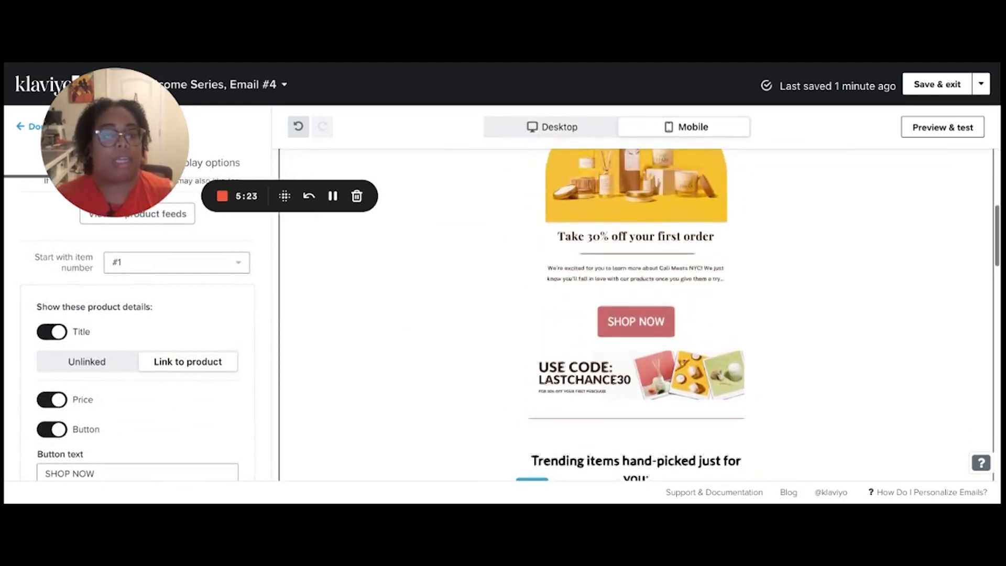
scroll(636, 315, down, 8)
scroll(637, 315, down, 4)
scroll(636, 315, up, 2)
scroll(636, 314, up, 15)
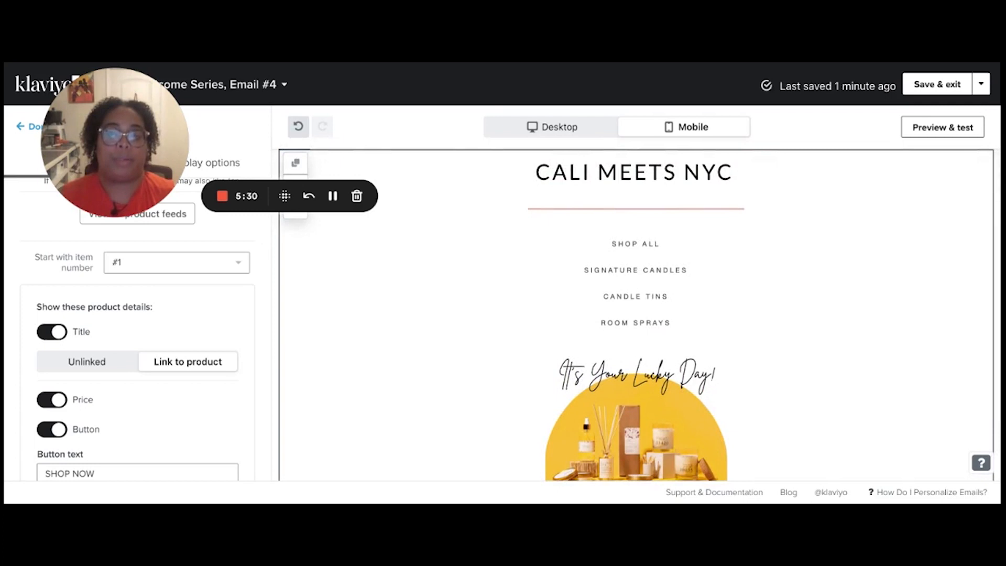
scroll(636, 315, down, 8)
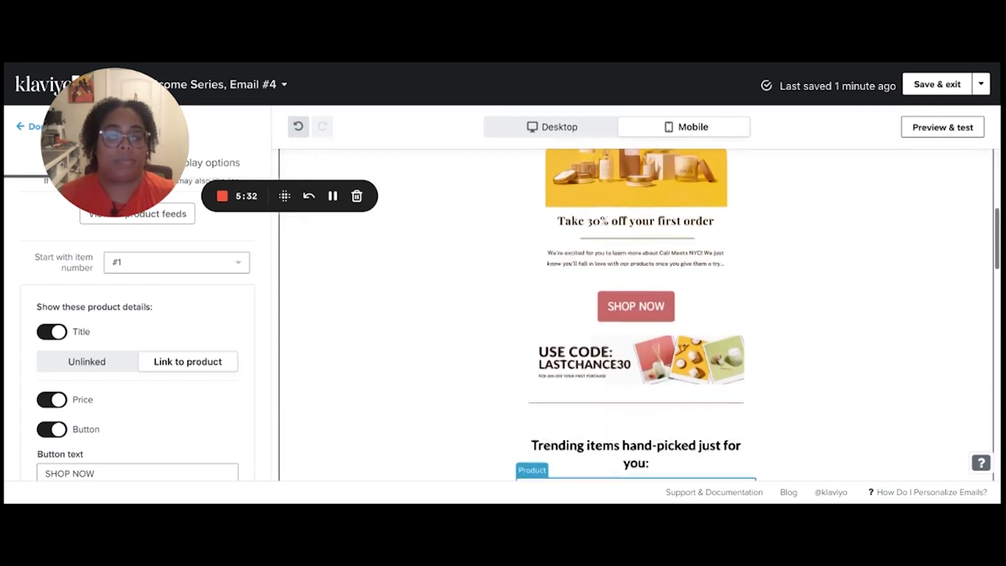
scroll(637, 315, down, 1)
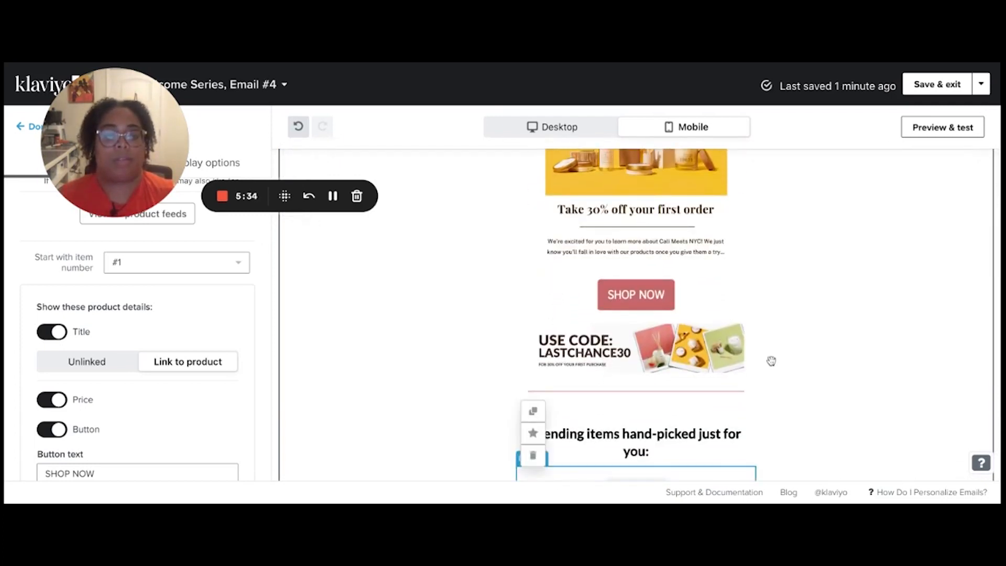
scroll(772, 361, up, 5)
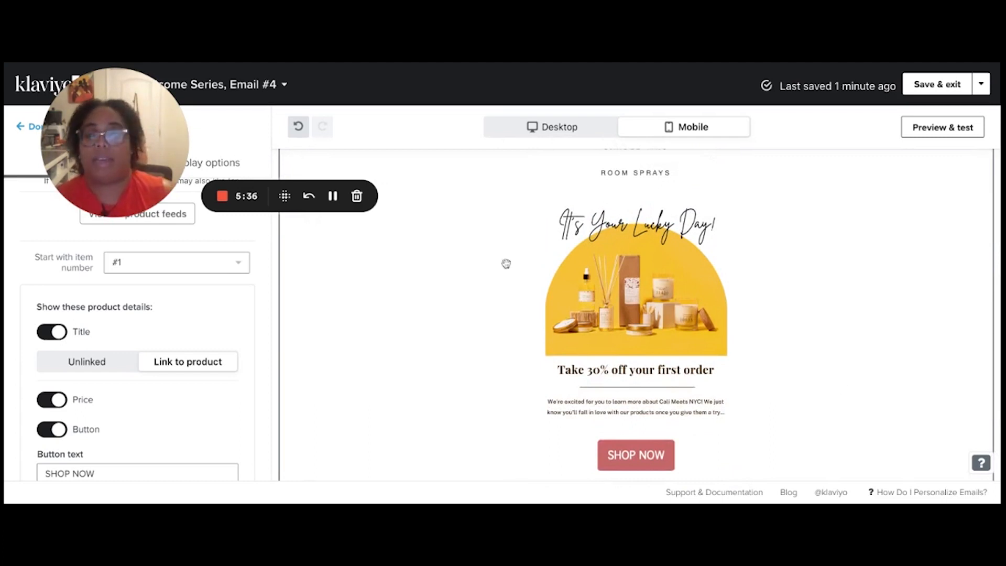